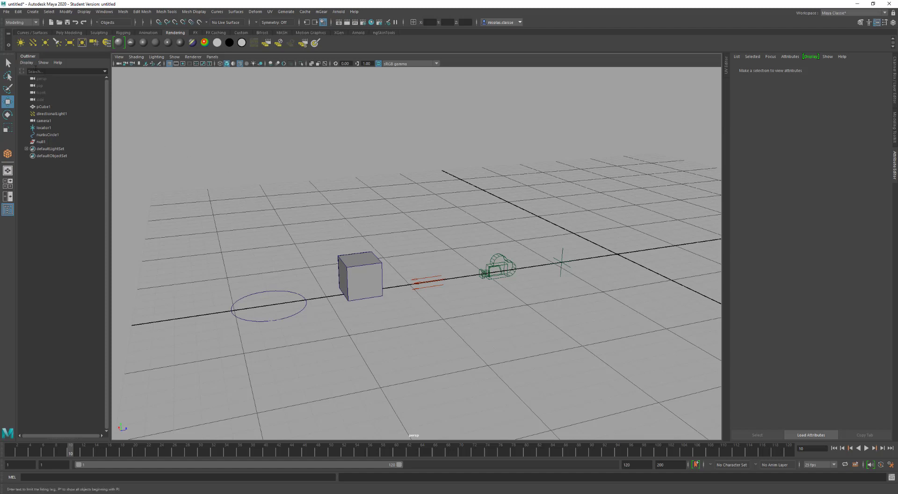
# Examine the attributes of nurbsCircle1 and null1, and review which object types can be created.
pyautogui.click(51, 135)
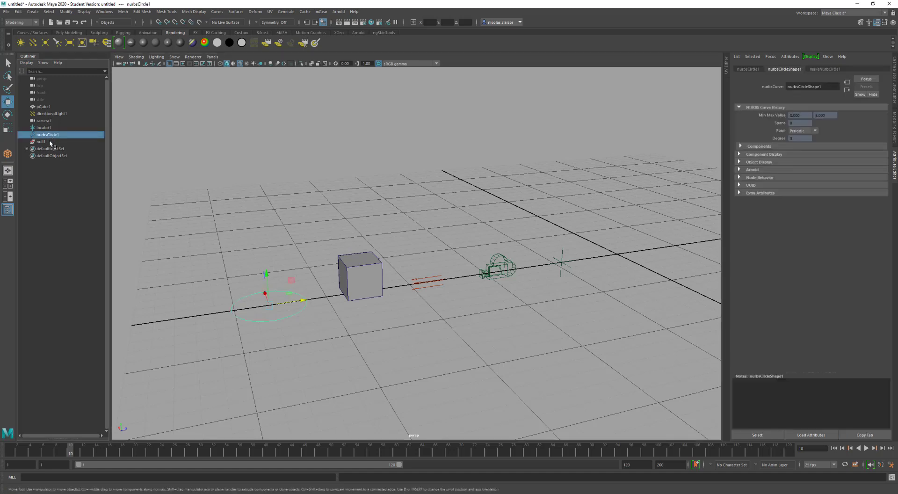
pyautogui.click(50, 142)
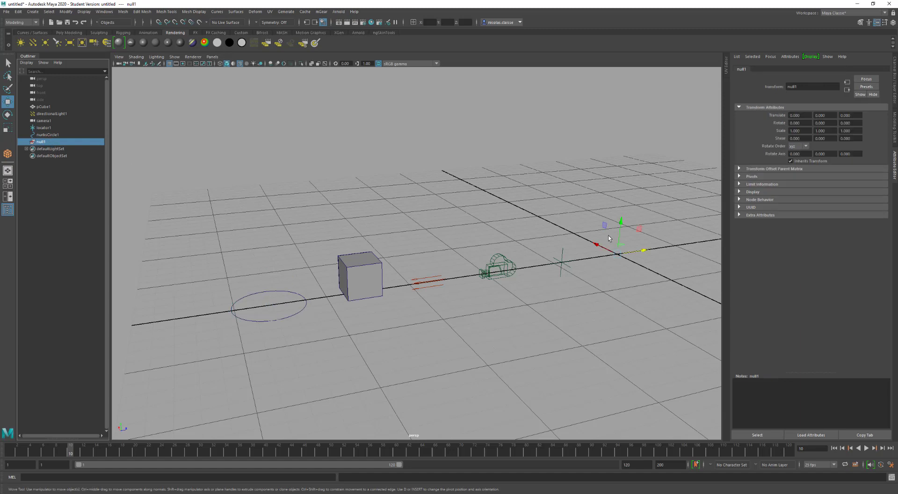
pyautogui.click(33, 12)
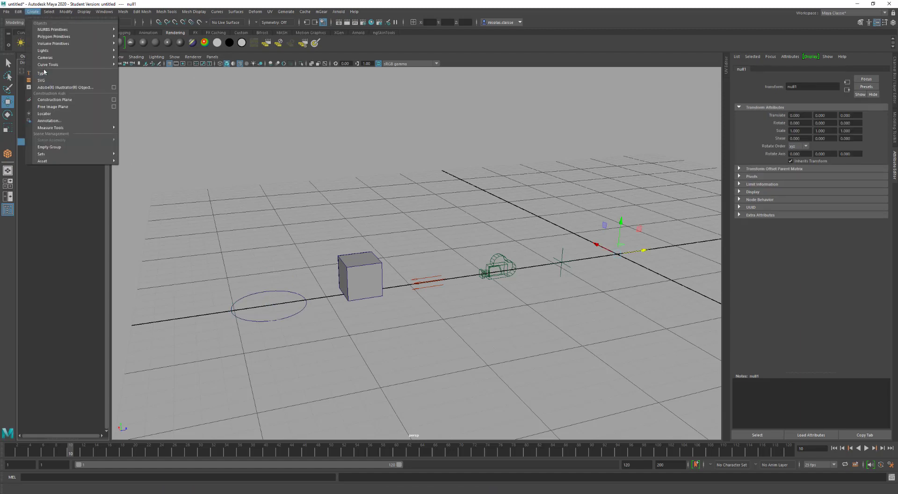
pyautogui.moveTo(59, 32)
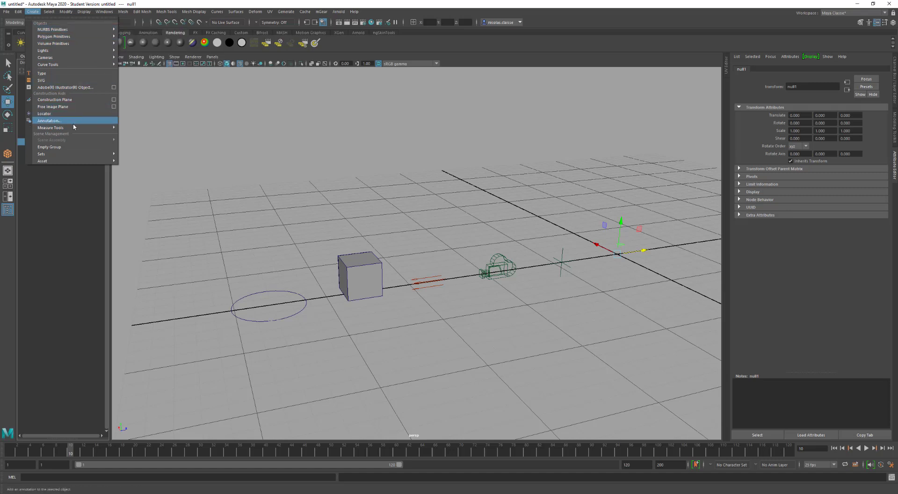
pyautogui.moveTo(76, 126)
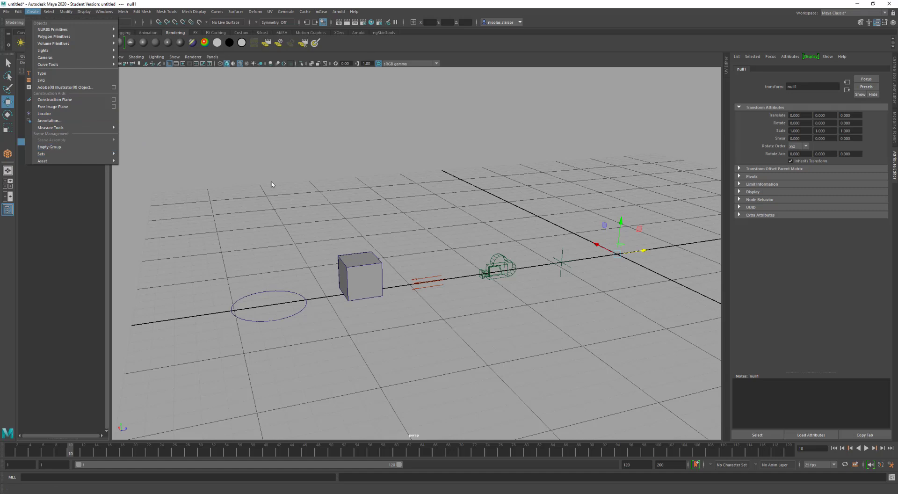
pyautogui.click(274, 307)
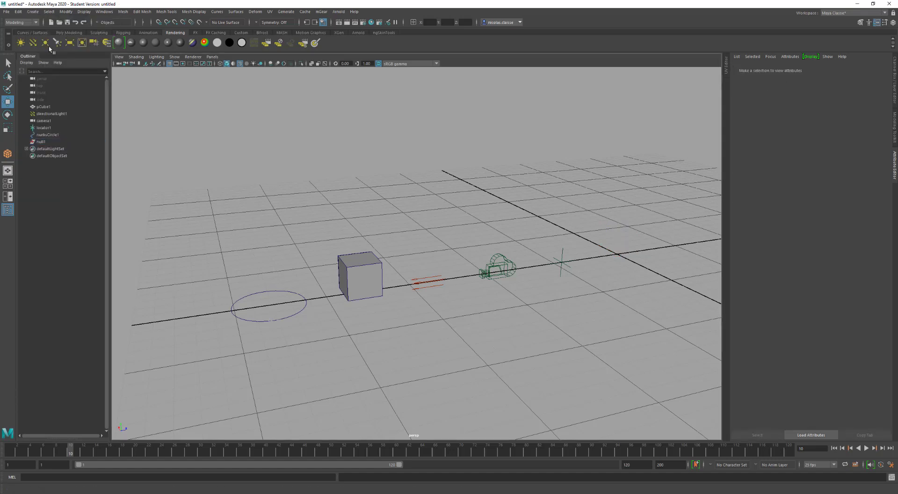
# Show shape nodes in the Outliner and expand pCube1, directionalLight1, locator1 and nurbsCircle1.
pyautogui.click(25, 63)
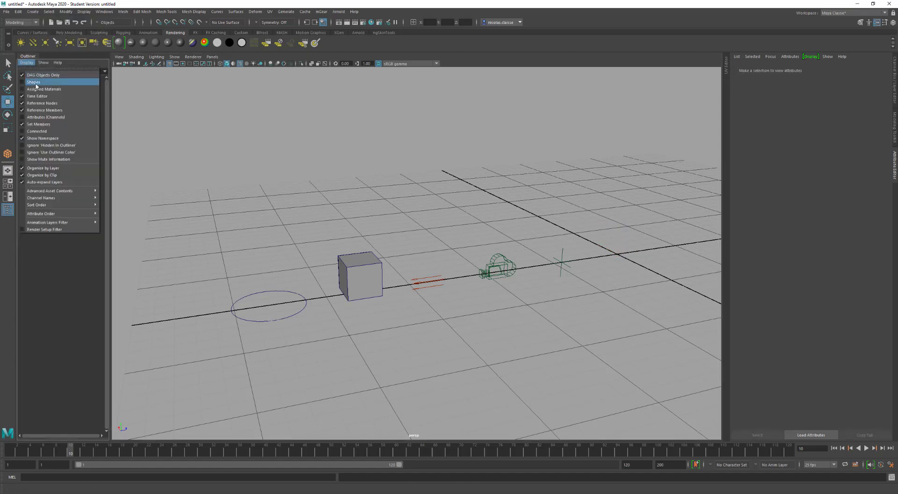
pyautogui.click(36, 83)
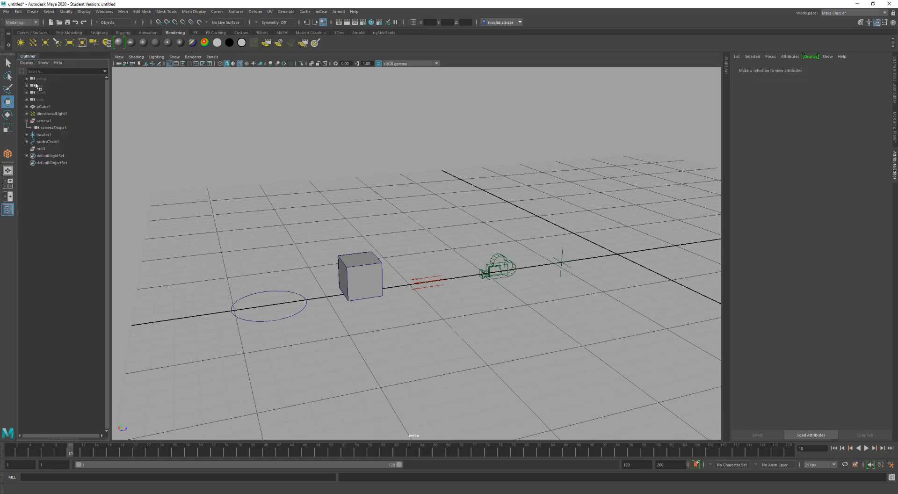
pyautogui.click(26, 106)
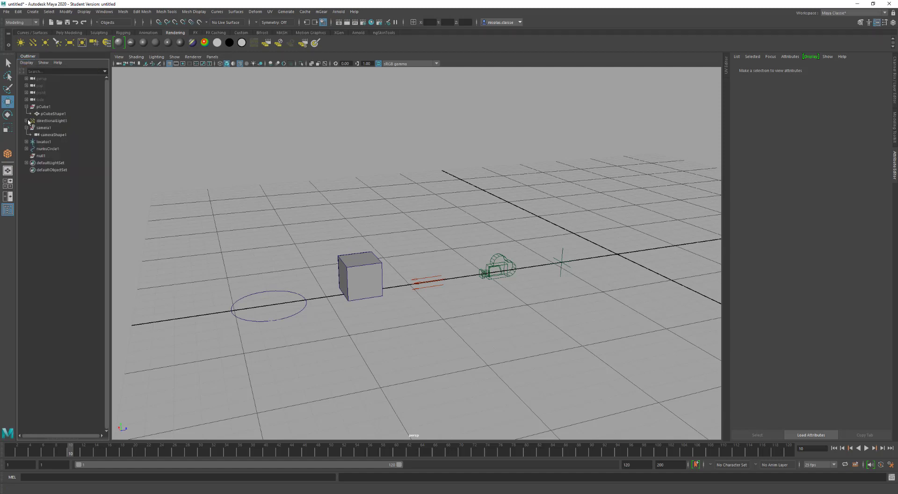
pyautogui.click(26, 121)
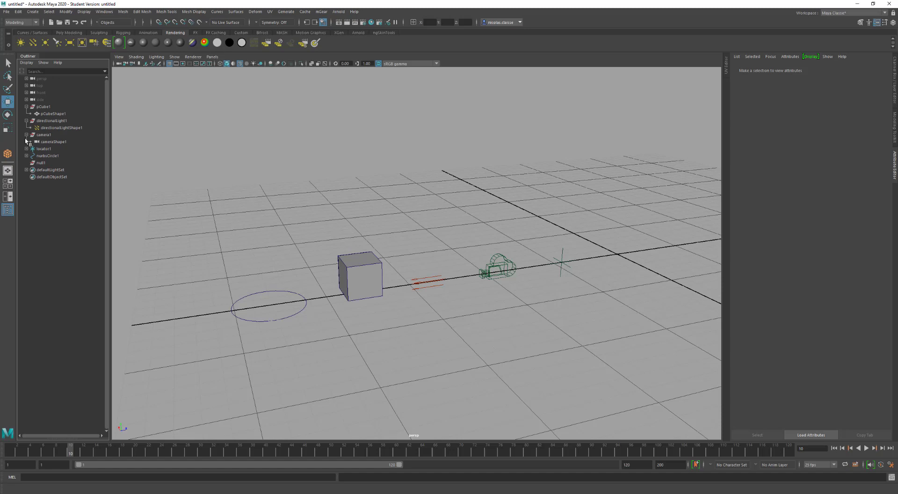
pyautogui.click(26, 149)
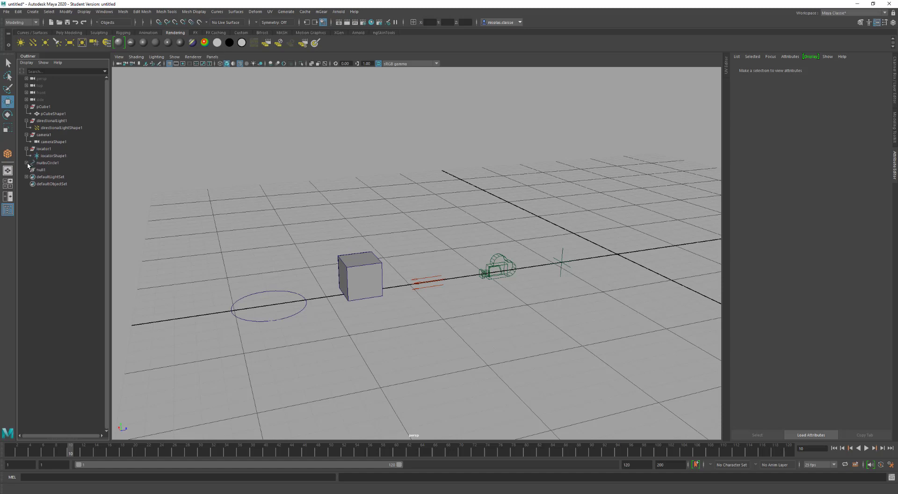
pyautogui.click(26, 163)
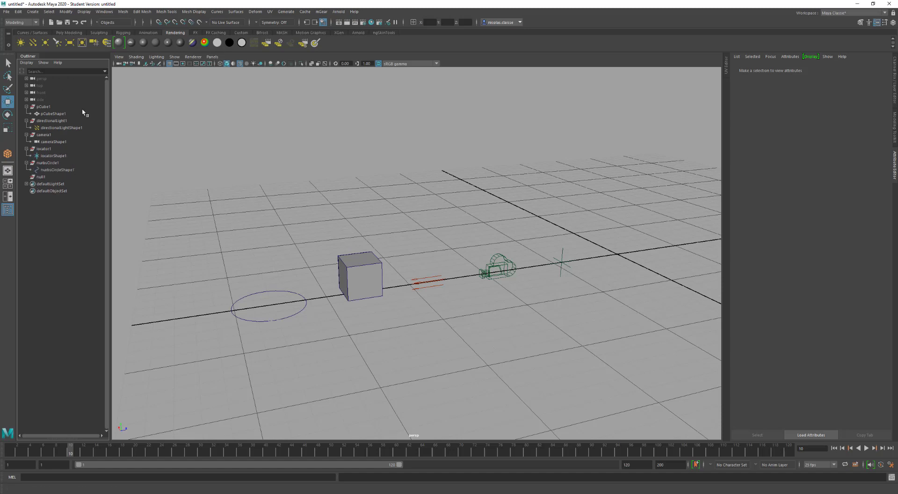
# Compare the directional light's transform node attributes with those of its shape node.
pyautogui.click(47, 121)
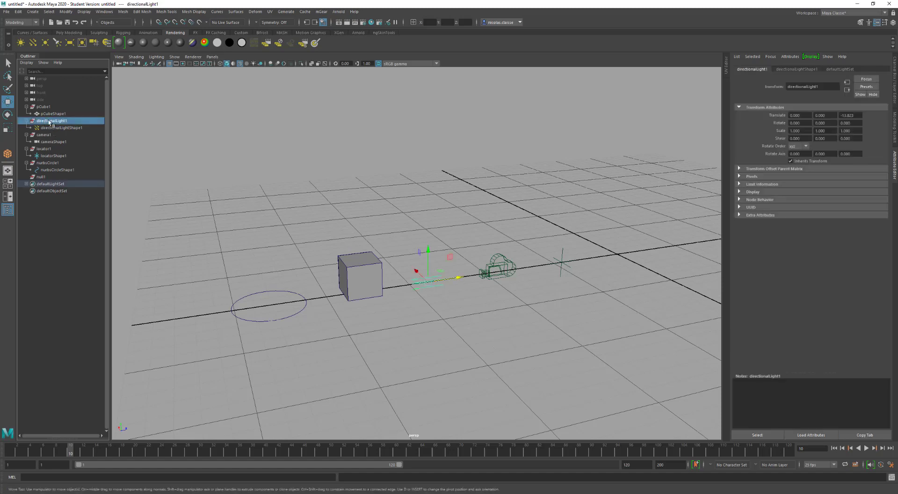
pyautogui.click(63, 131)
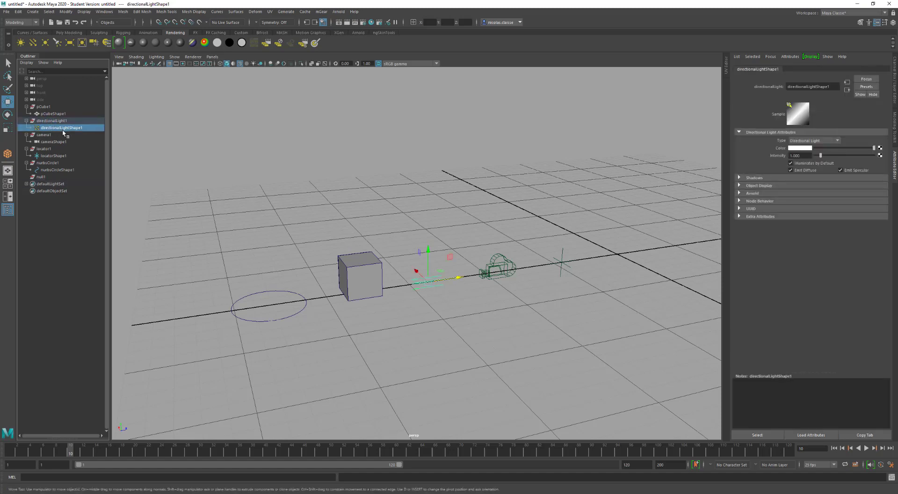
pyautogui.click(60, 121)
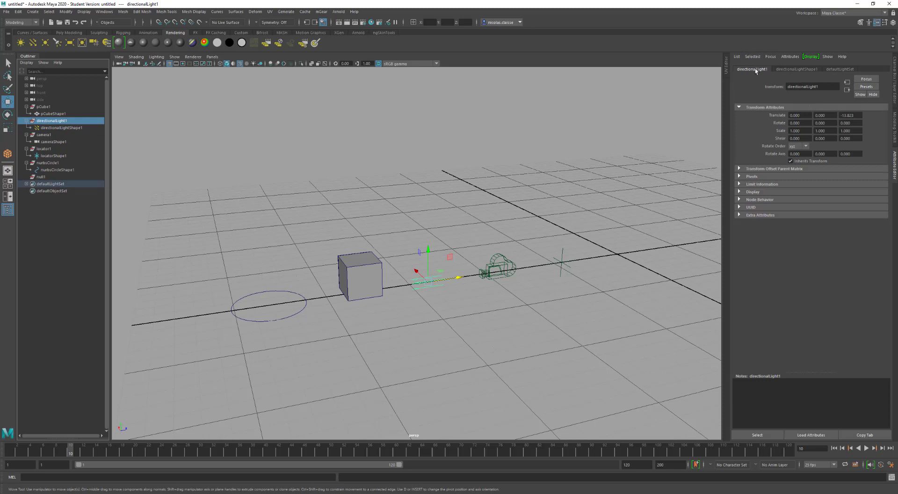
pyautogui.click(780, 70)
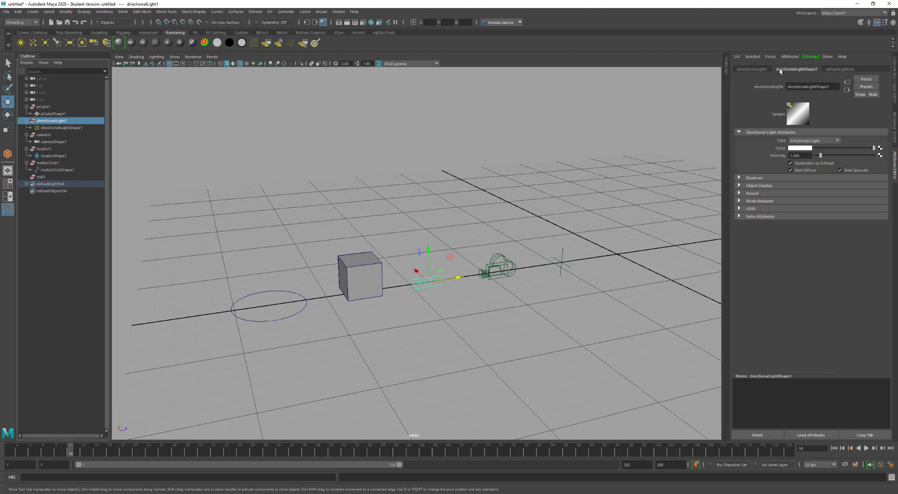
# Examine the transform attributes of null1, the directional light and the cube, plus the cube's shape attributes.
pyautogui.click(50, 177)
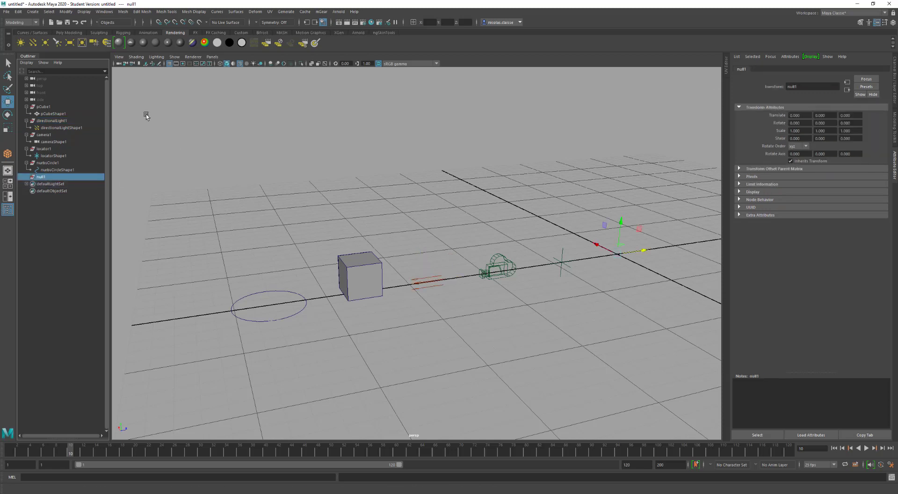
pyautogui.click(53, 121)
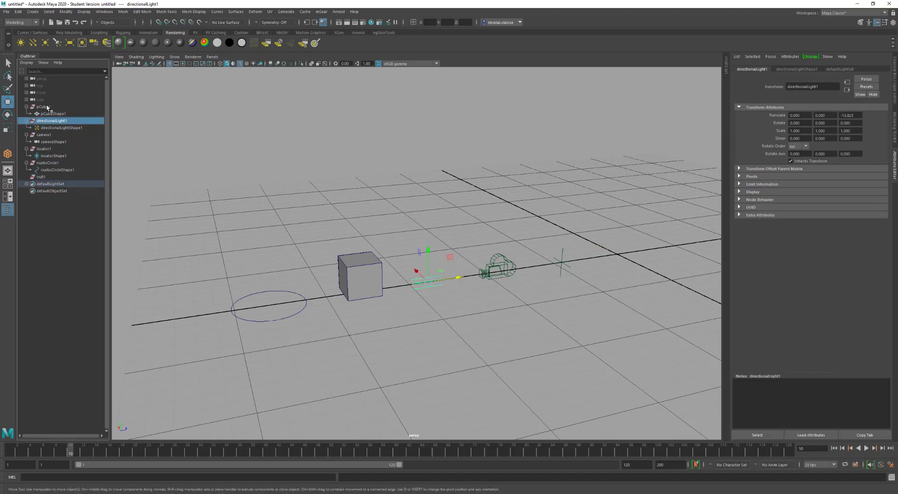
pyautogui.click(56, 107)
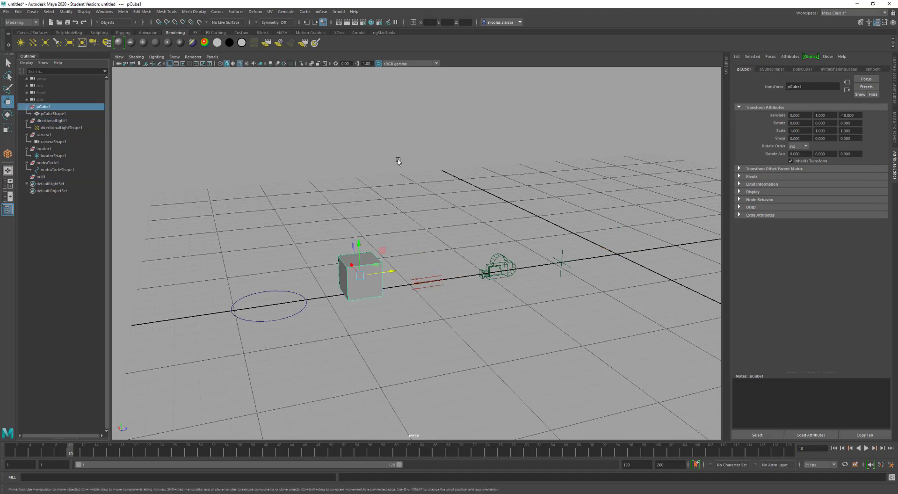
pyautogui.click(771, 69)
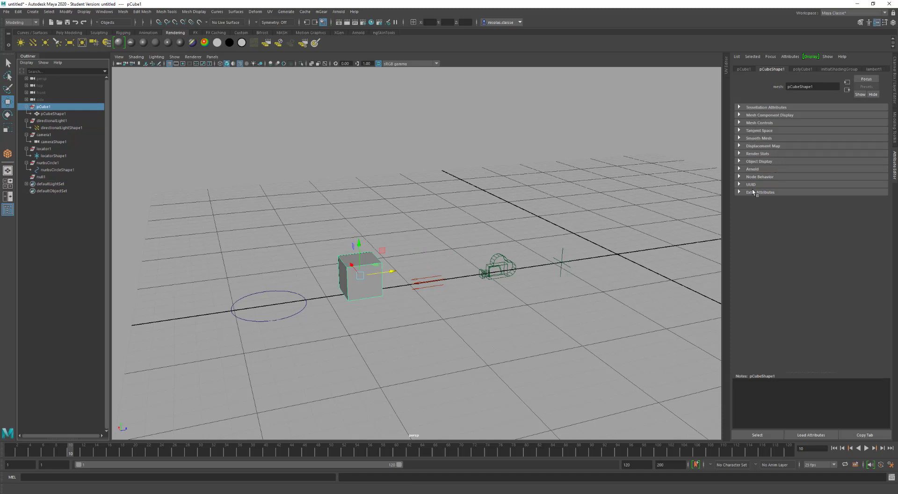
pyautogui.click(495, 240)
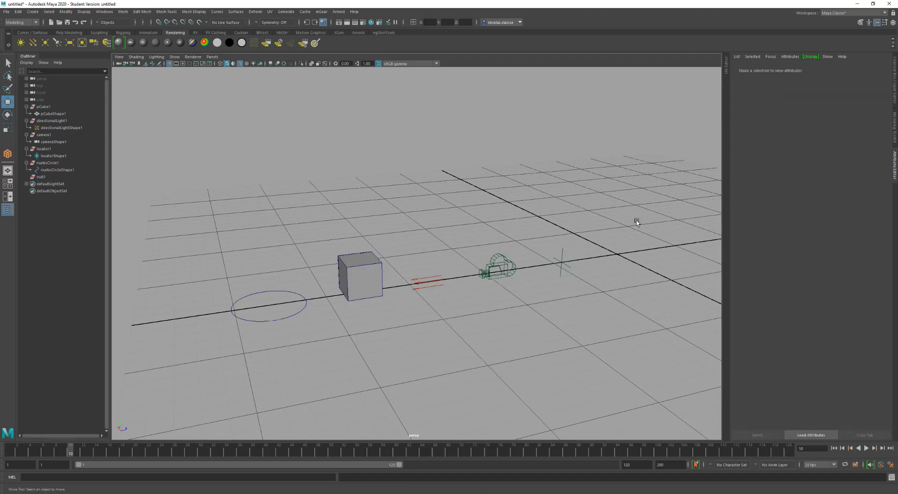
# Examine the shape attributes of the camera, circle, directional light and cube, including the cube's Object Display settings.
pyautogui.click(502, 274)
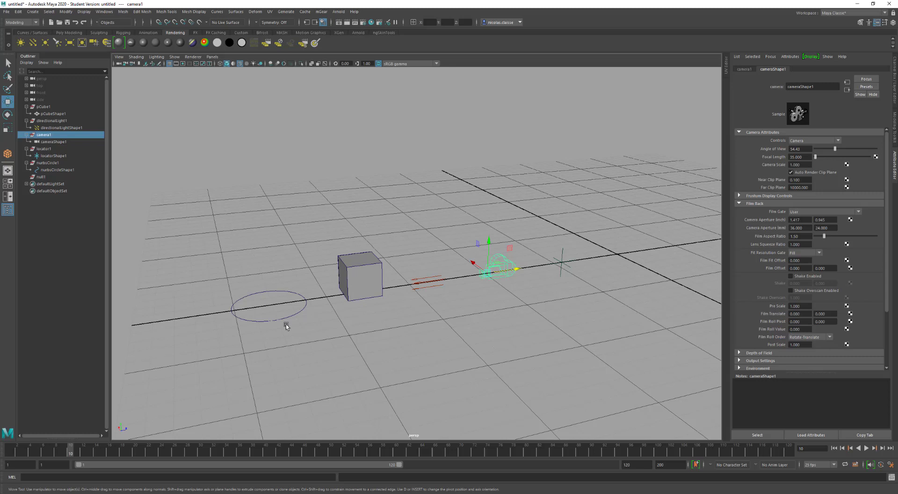
pyautogui.moveTo(275, 312); pyautogui.dragTo(273, 344)
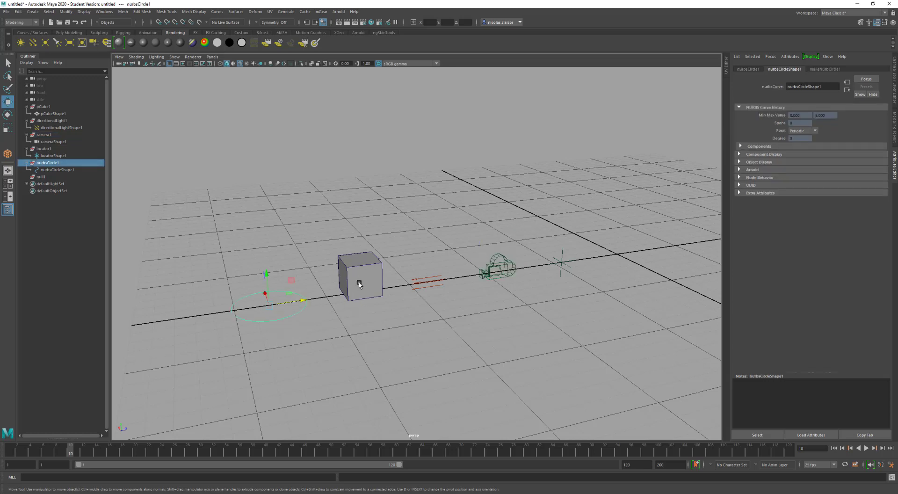
pyautogui.click(423, 287)
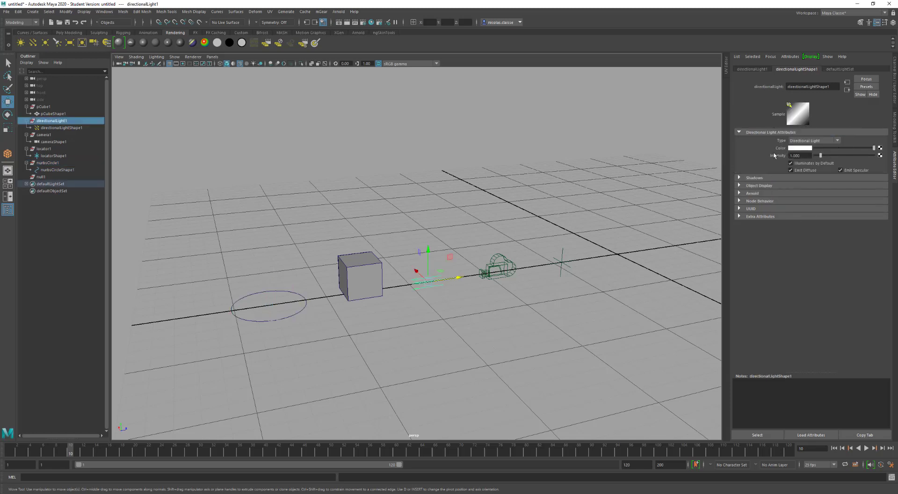
pyautogui.click(362, 269)
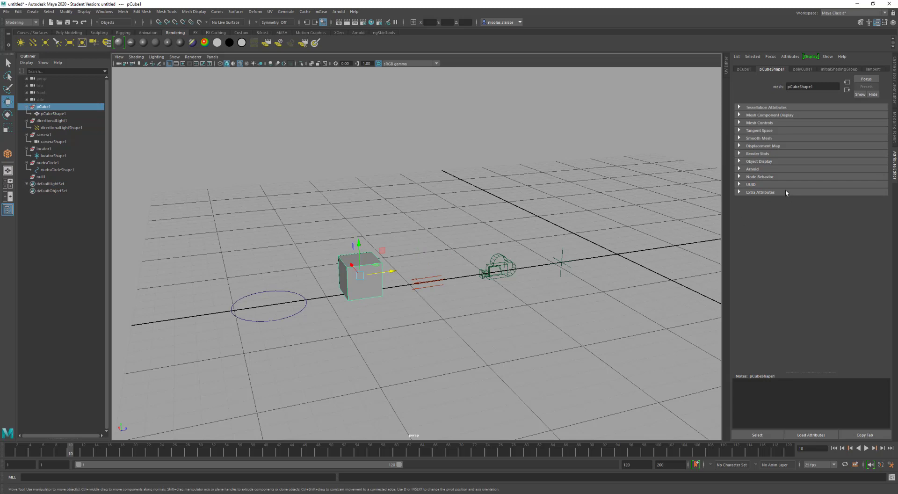
pyautogui.click(758, 161)
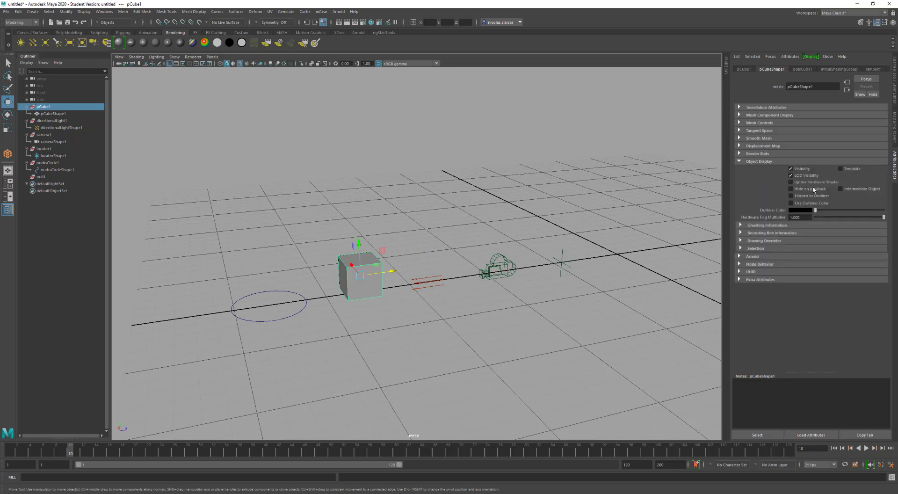
pyautogui.click(848, 170)
pyautogui.click(849, 169)
# Select the cube and circle together and align them at Translate Y 0 and Translate Z -20.
pyautogui.keyDown('alt'); pyautogui.moveTo(343, 233); pyautogui.dragTo(356, 231); pyautogui.keyUp('alt')
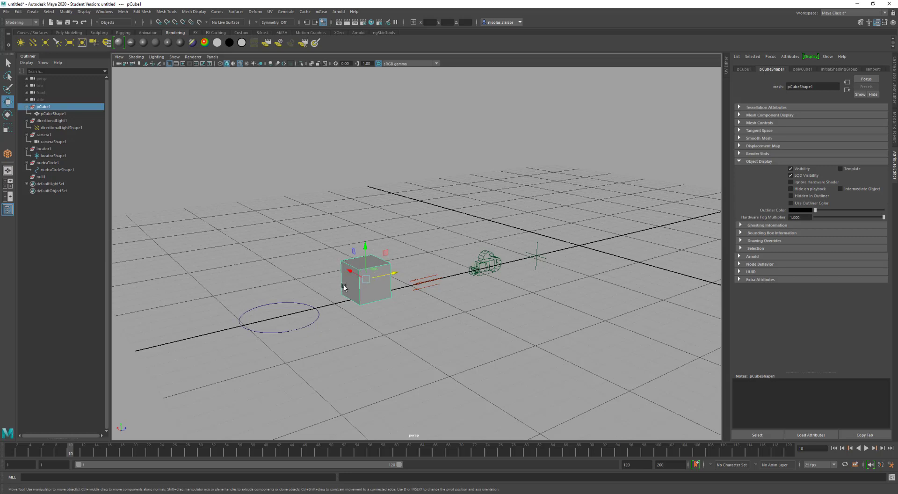
pyautogui.click(307, 331)
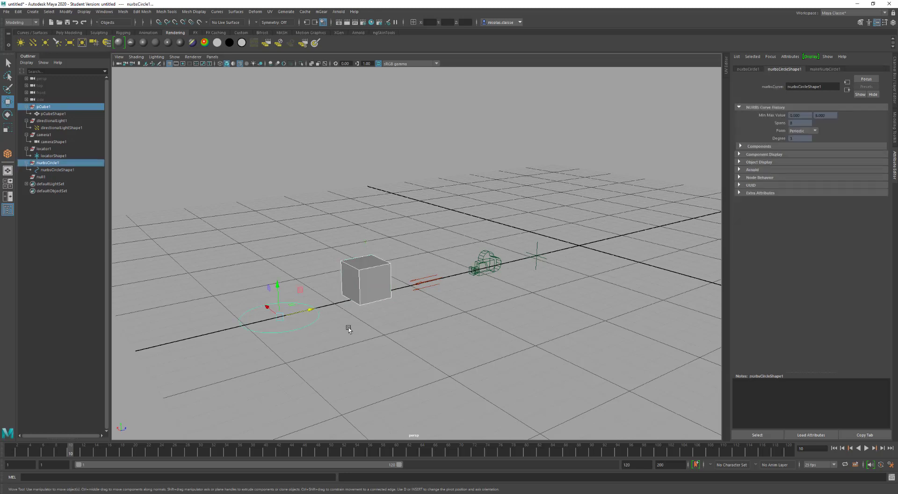
pyautogui.hotkey('ctrl', 'a')
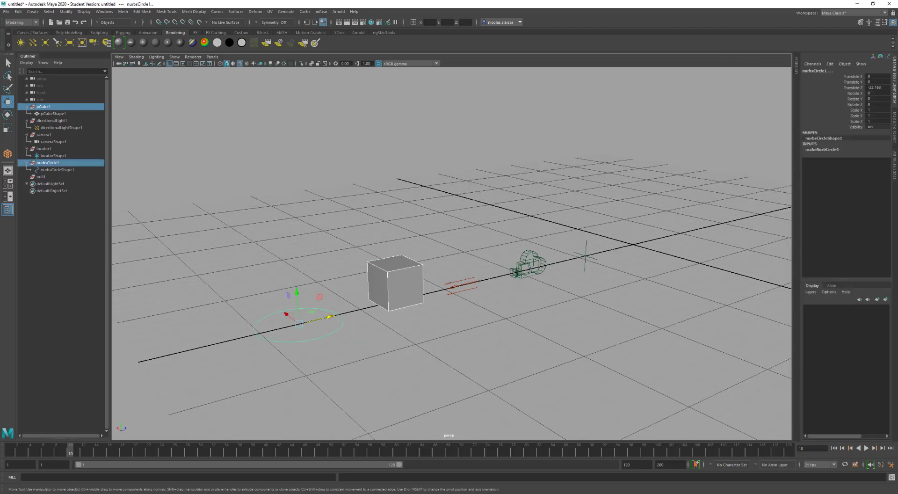
pyautogui.click(872, 77)
pyautogui.click(876, 87)
pyautogui.click(874, 81)
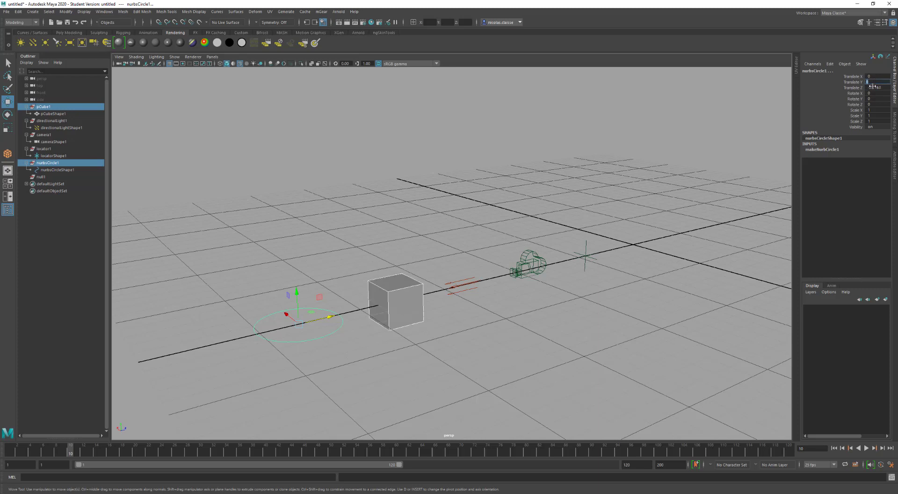
pyautogui.click(872, 87)
pyautogui.press('BackSpace')
pyautogui.press('Return')
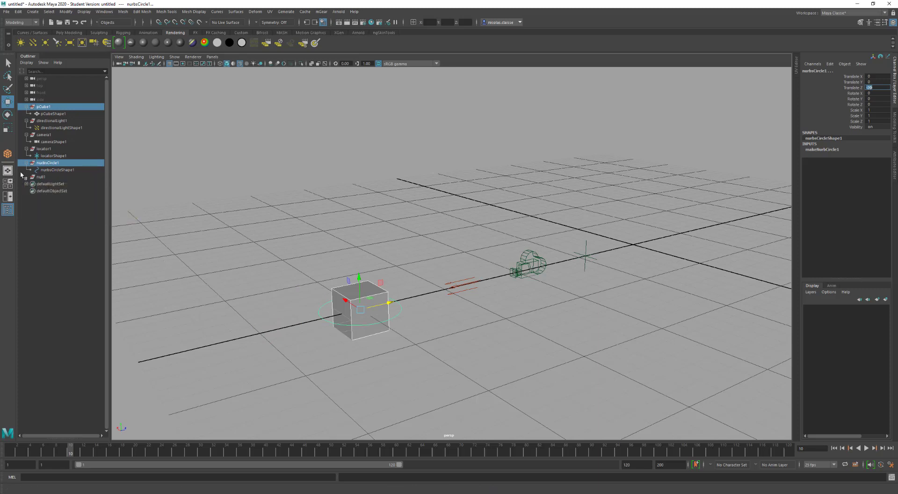
# Parent the circle's shape under the cube's transform by running the MEL command "parent -s -r nurbsCircleShape1 pCube1".
pyautogui.doubleClick(64, 170)
pyautogui.hotkey('ctrl', 'c')
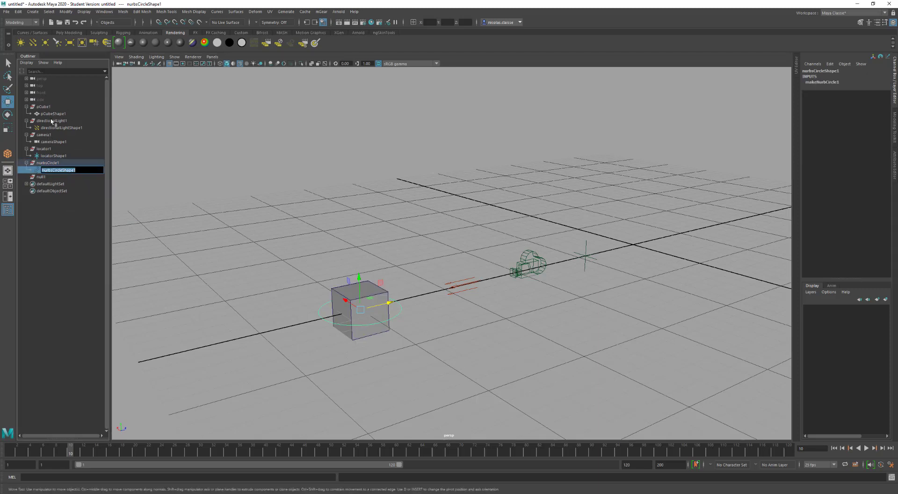
pyautogui.click(73, 476)
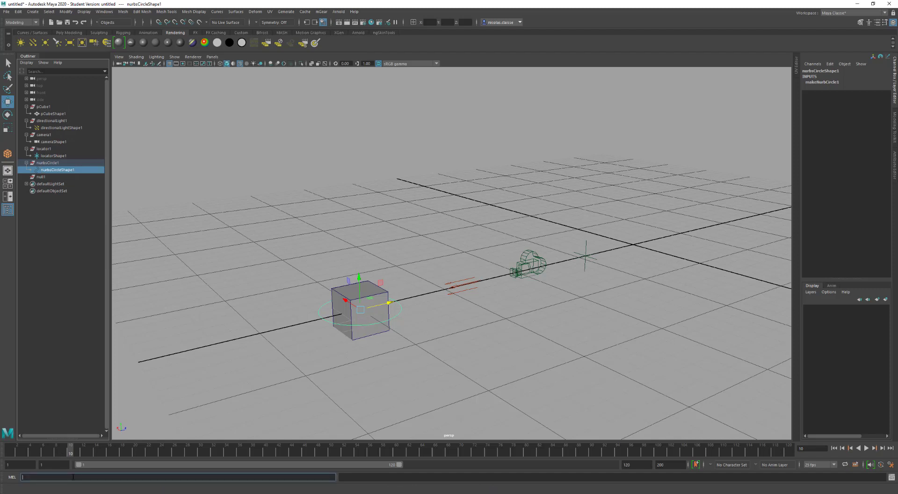
pyautogui.write('parent -s -r')
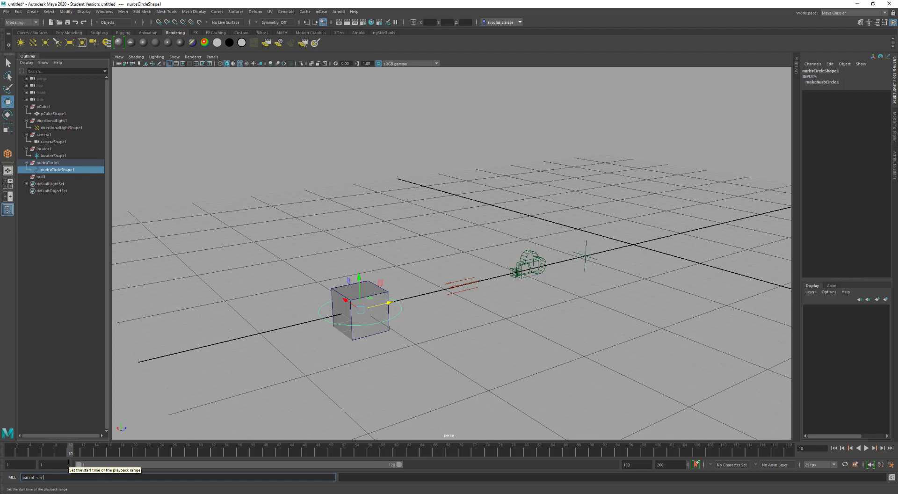
pyautogui.hotkey('ctrl', 'v')
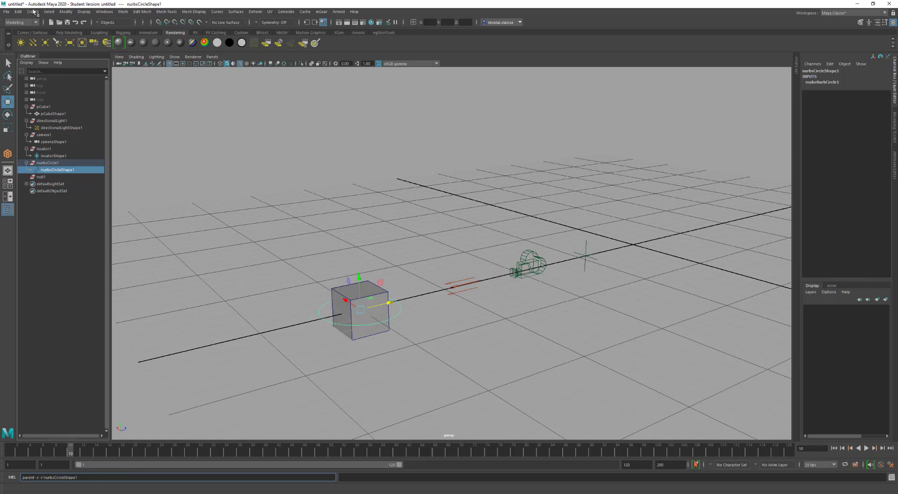
pyautogui.doubleClick(43, 107)
pyautogui.hotkey('ctrl', 'c')
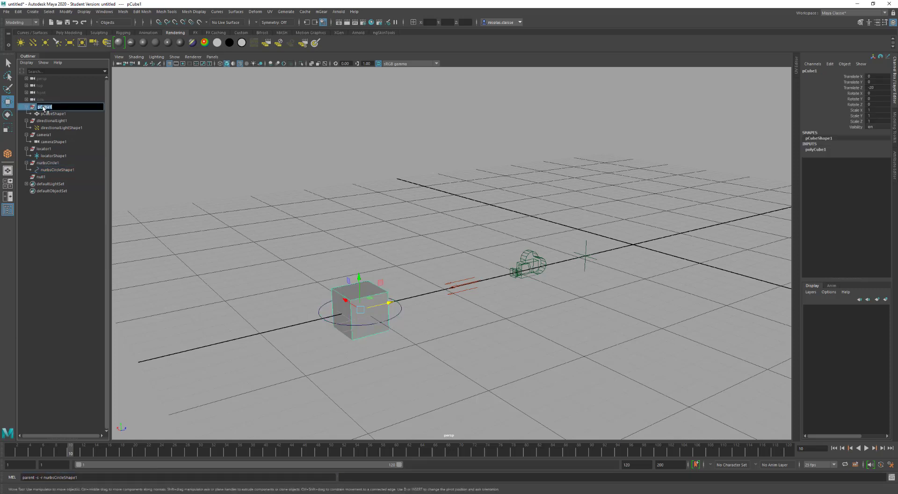
pyautogui.click(136, 477)
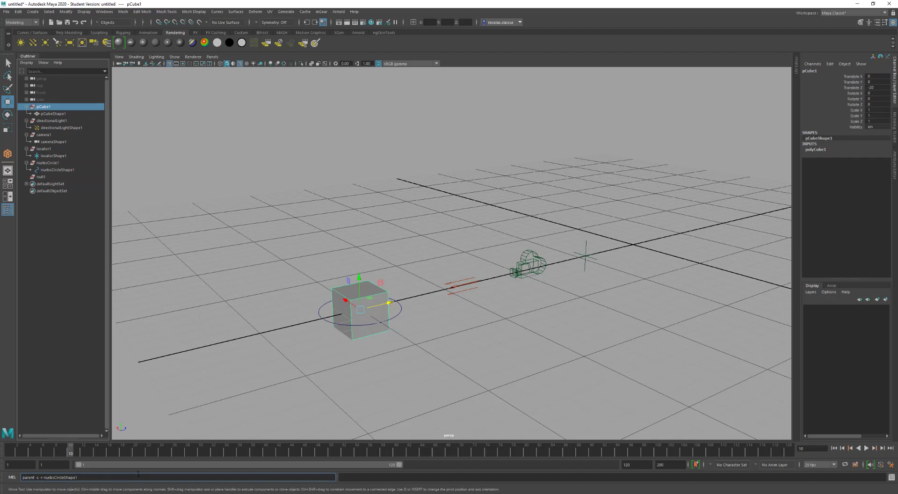
pyautogui.hotkey('ctrl', 'v')
pyautogui.press('Return')
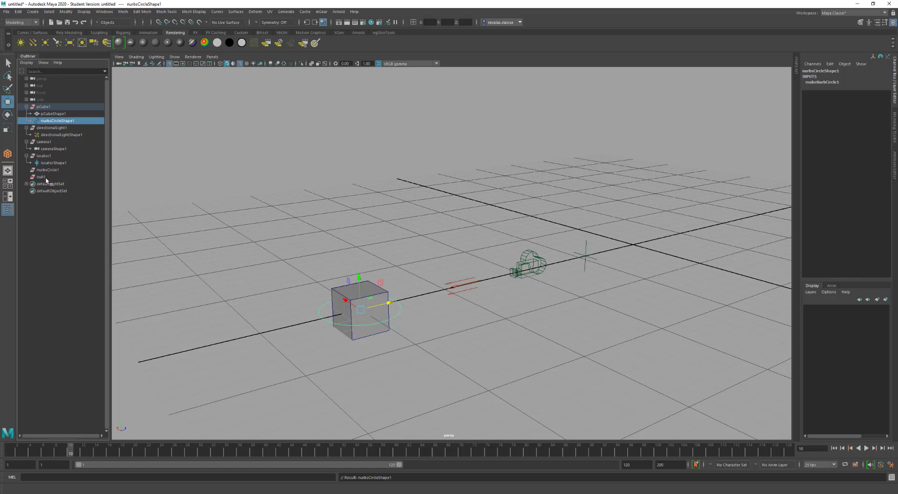
# Select pCube1 and turn off the display of shape nodes in the Outliner.
pyautogui.click(65, 107)
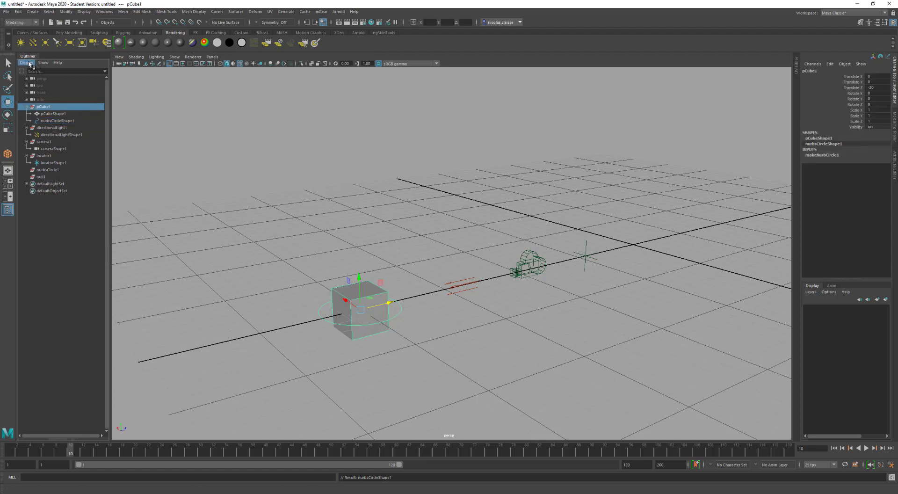
pyautogui.click(29, 64)
pyautogui.click(58, 122)
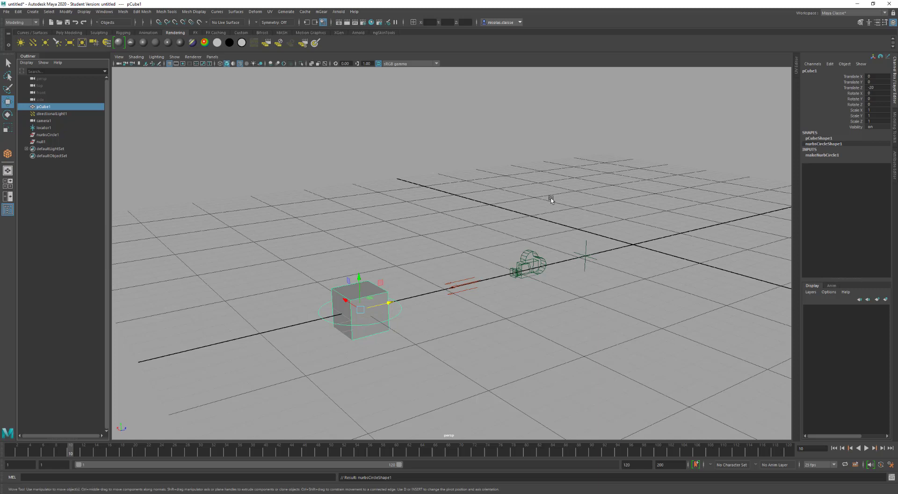
# Check the circle shape listed on pCube1 and test selecting the object by its circle curve and its cube mesh.
pyautogui.doubleClick(822, 143)
pyautogui.click(405, 352)
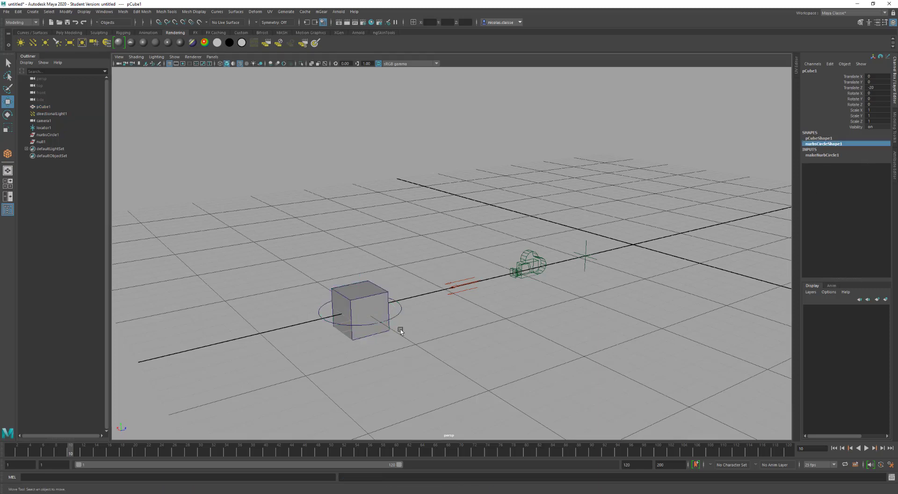
pyautogui.click(414, 306)
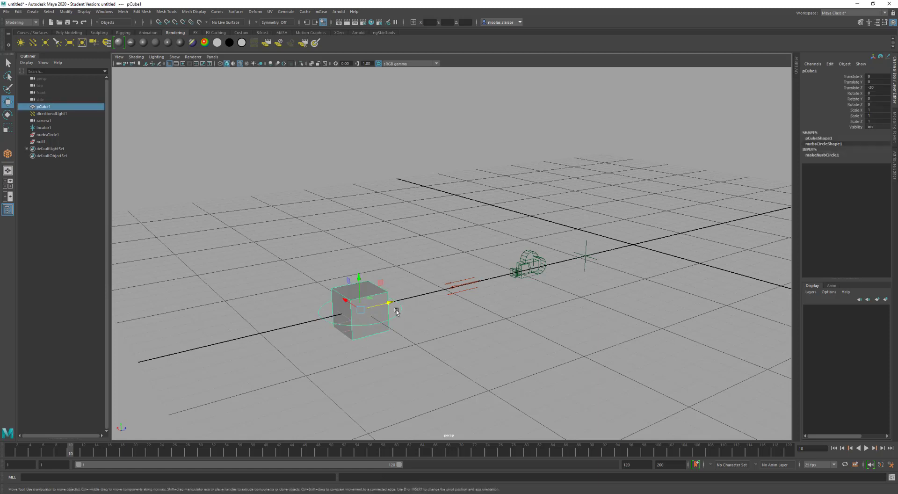
pyautogui.click(371, 279)
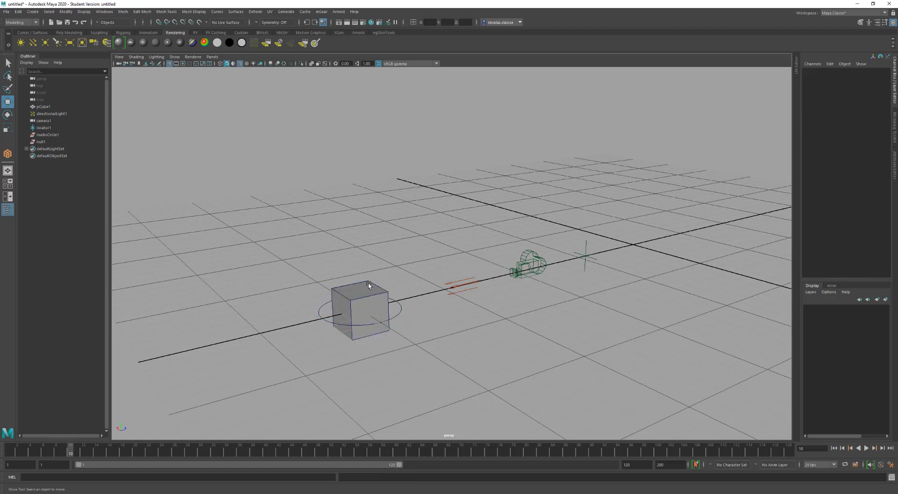
pyautogui.click(369, 286)
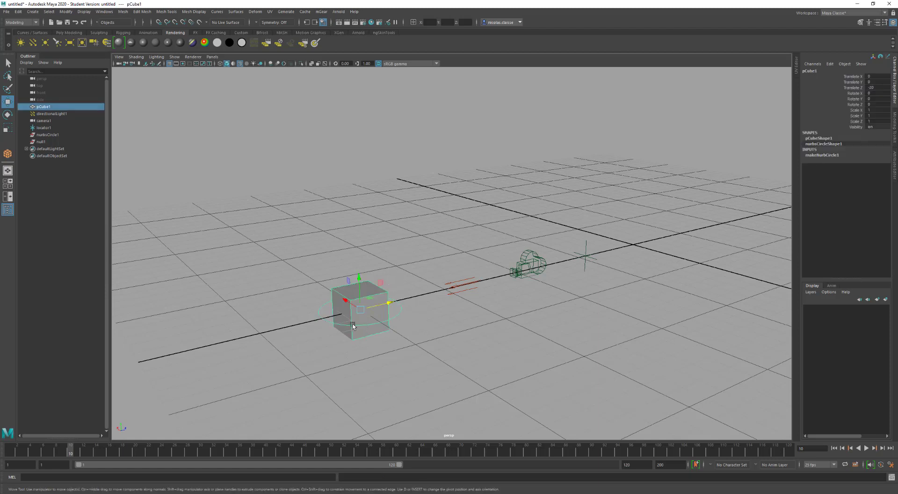
# Move the combined cube and circle freely to about X 3.49, Y 5.28, Z -22.2, and reselect it by its circle curve.
pyautogui.click(362, 310)
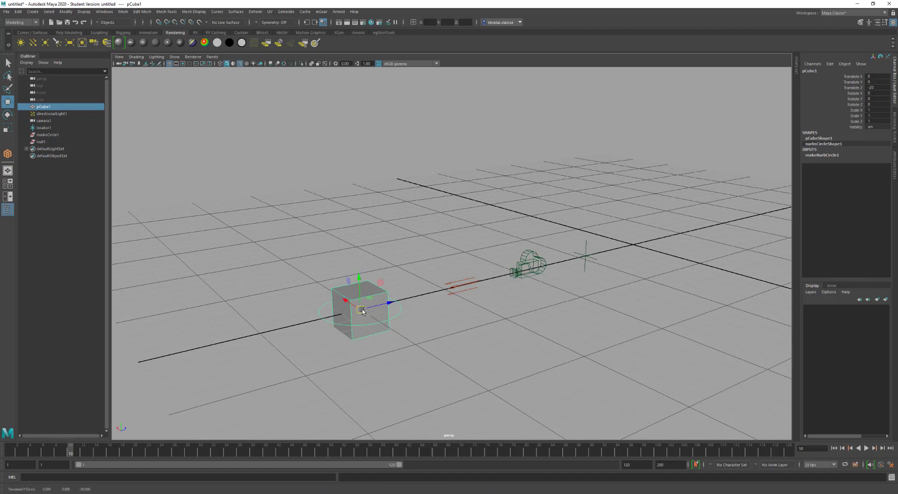
pyautogui.moveTo(361, 310); pyautogui.dragTo(282, 196)
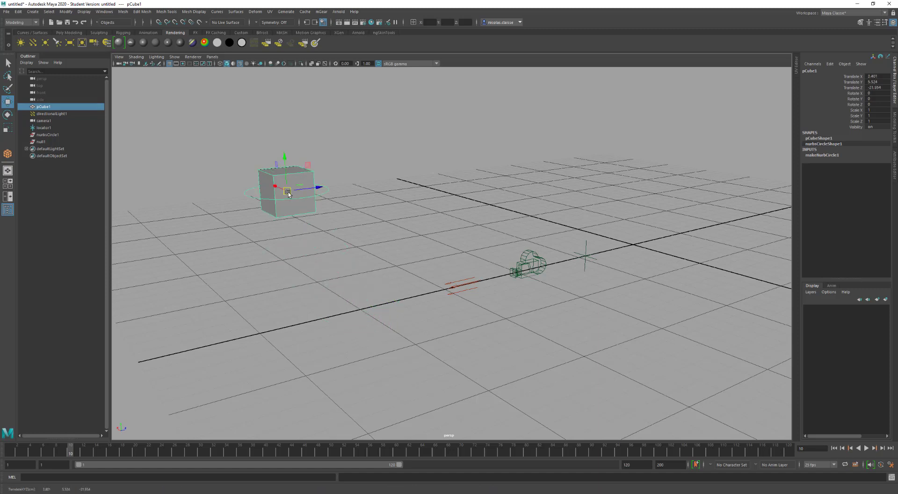
pyautogui.click(330, 213)
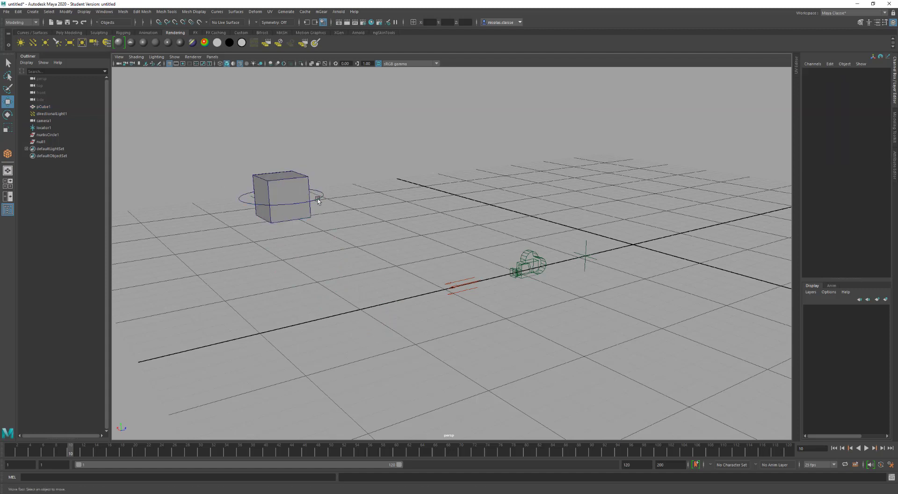
pyautogui.click(317, 200)
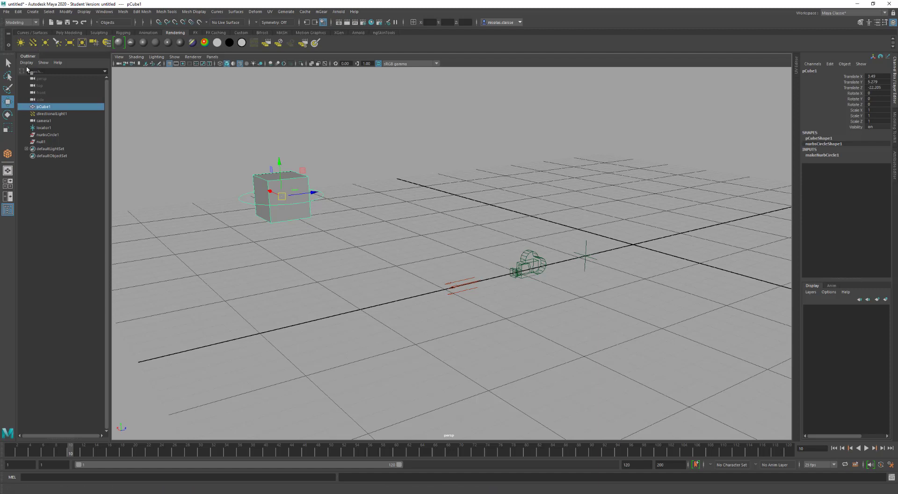
# Show shape nodes in the Outliner and delete nurbsCircleShape1 from under pCube1.
pyautogui.click(26, 64)
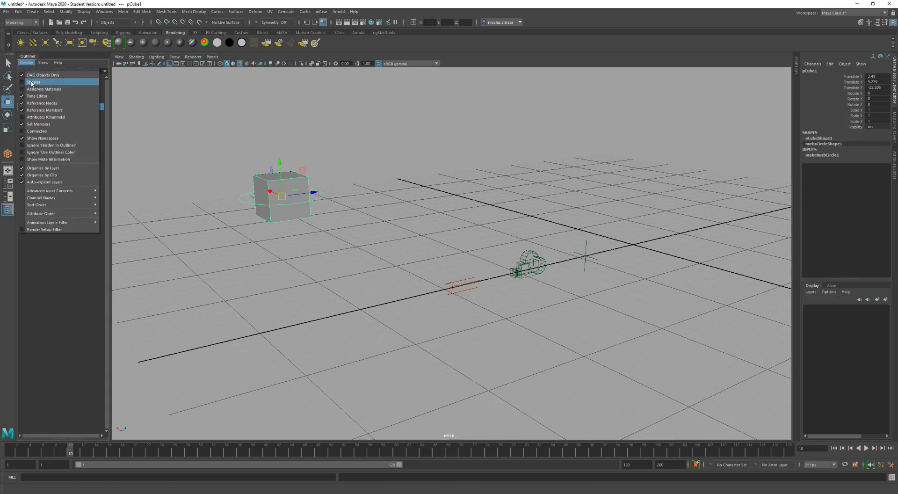
pyautogui.click(32, 83)
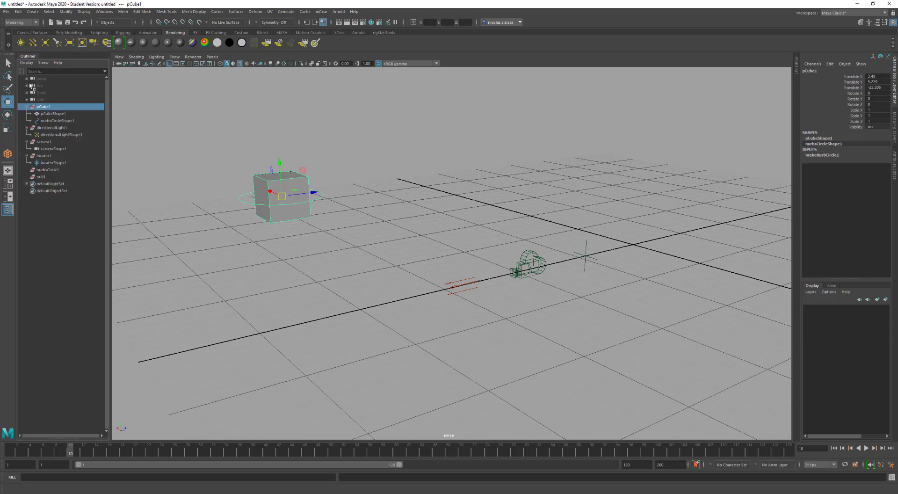
pyautogui.click(45, 121)
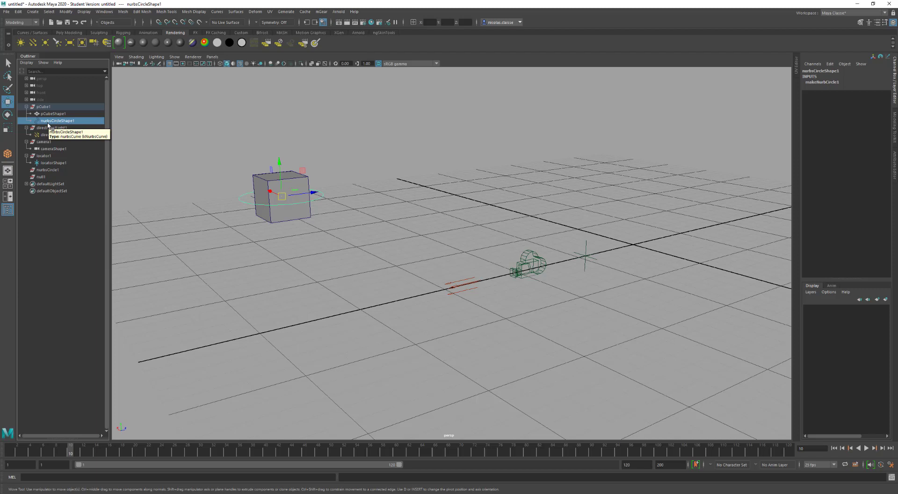
pyautogui.press('Delete')
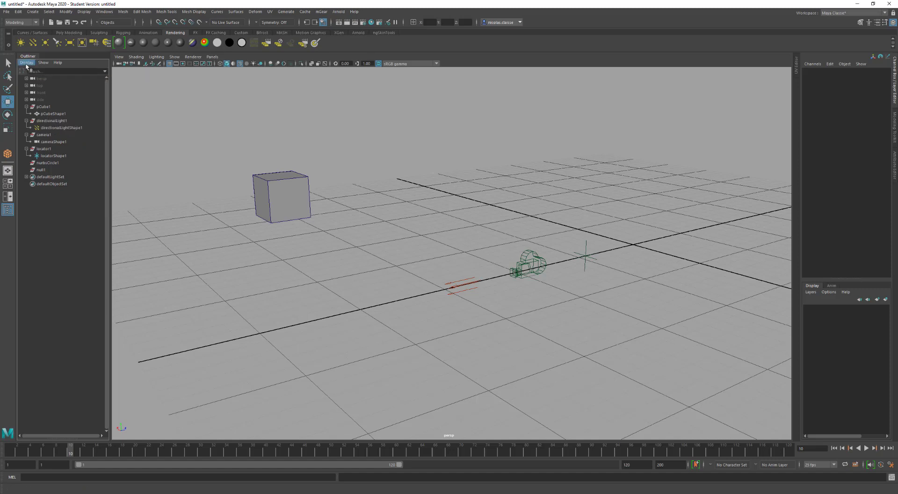
# Inspect the cube's polyCube1 input attributes and delete the cube's construction history.
pyautogui.click(279, 191)
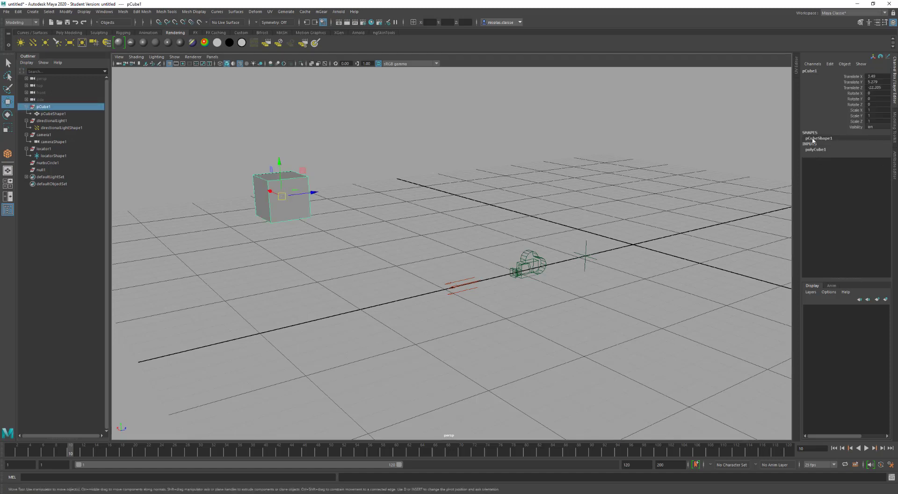
pyautogui.click(818, 149)
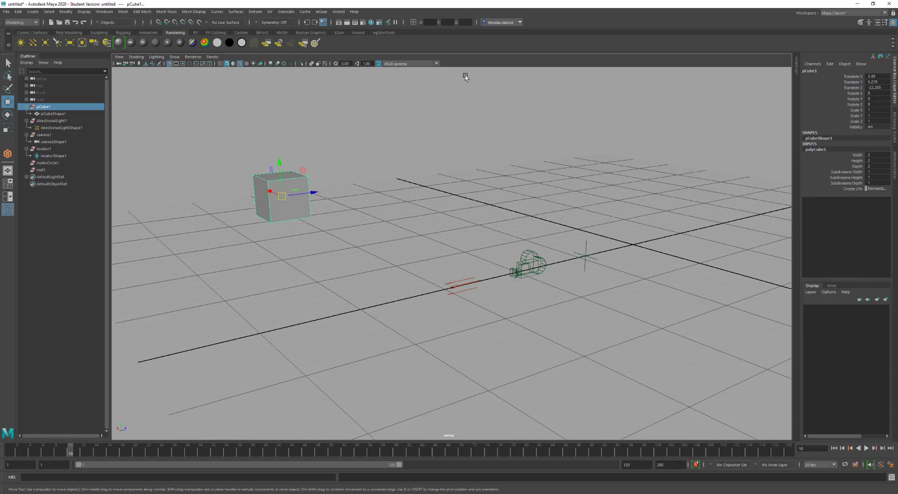
pyautogui.click(844, 64)
pyautogui.moveTo(829, 63)
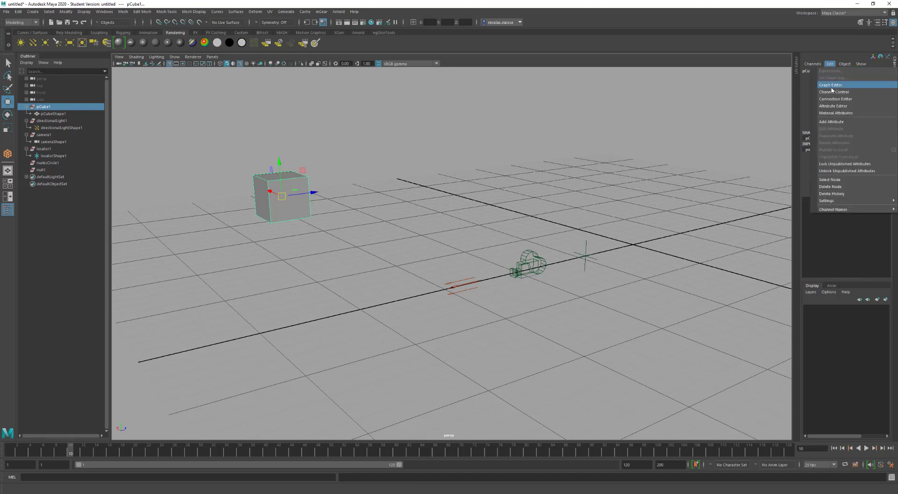
pyautogui.click(833, 192)
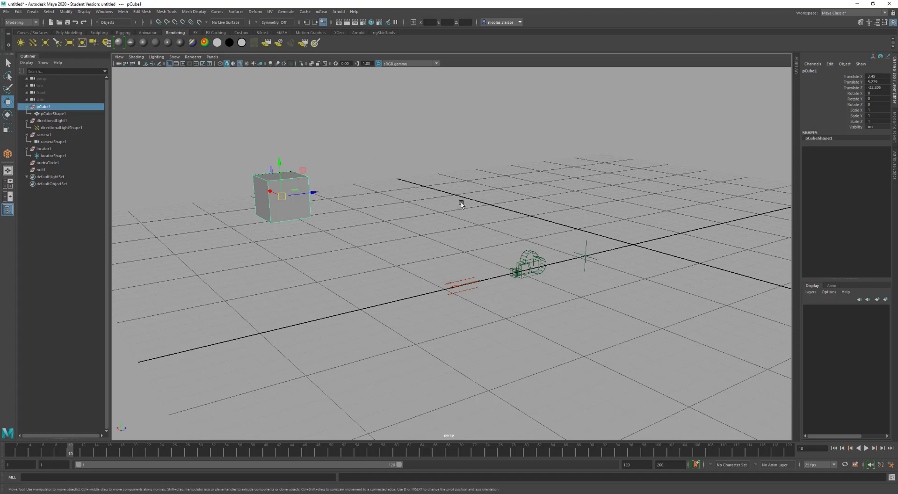
# Delete the directional light, camera, locator, nurbsCircle1 and null1, keeping only the cube.
pyautogui.moveTo(461, 203); pyautogui.dragTo(624, 311)
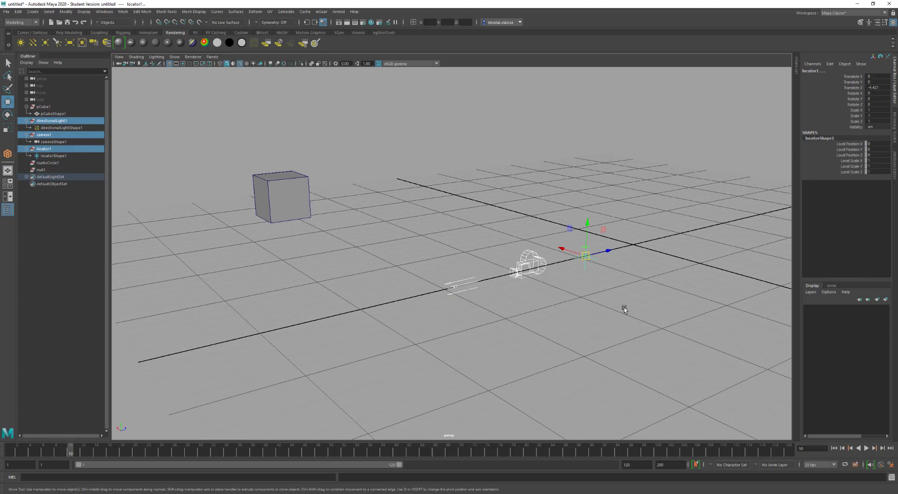
pyautogui.press('Delete')
pyautogui.moveTo(41, 123); pyautogui.dragTo(42, 128)
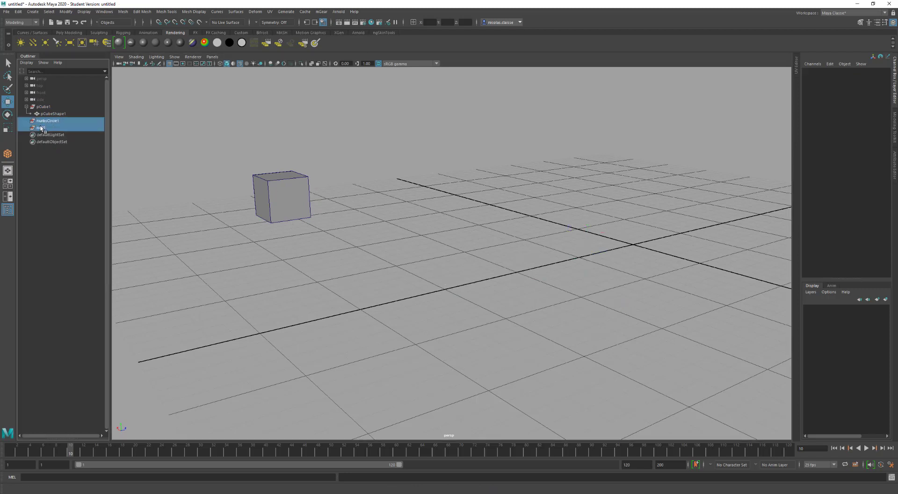
pyautogui.press('Delete')
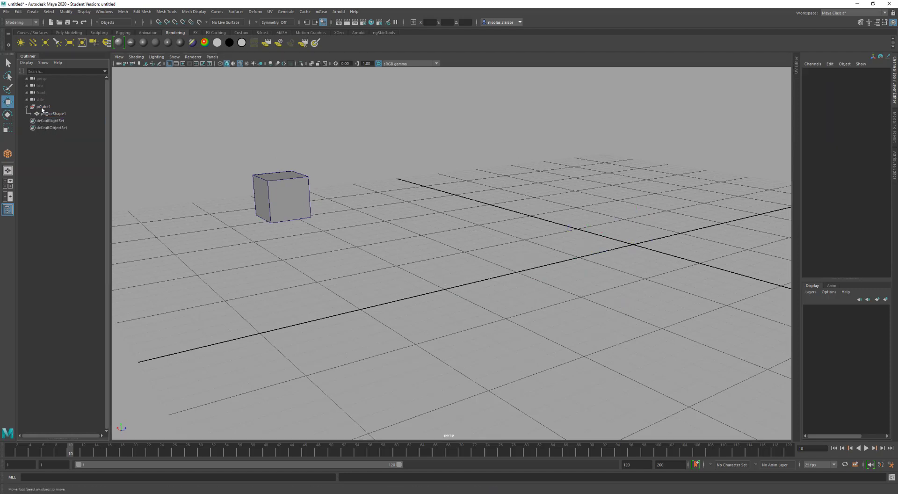
# Set pCube1's Translate X, Y, Z and Rotate X to 0 and frame the cube in the viewport.
pyautogui.click(41, 108)
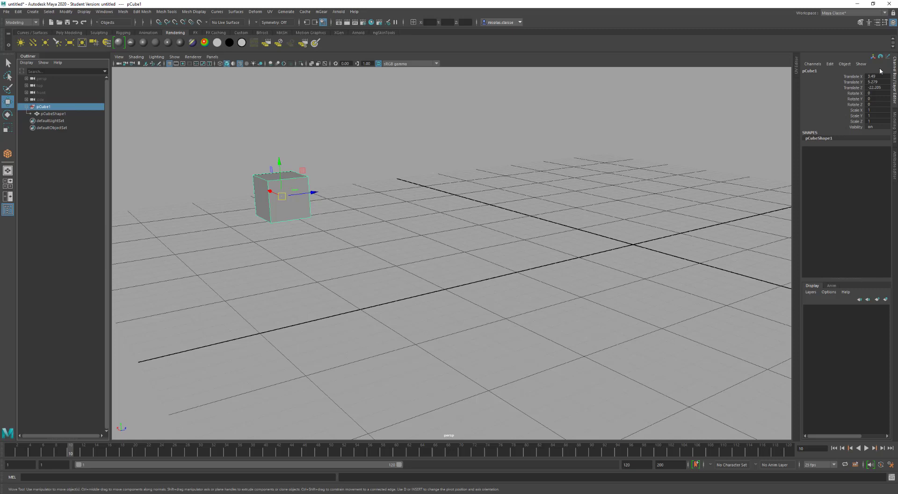
pyautogui.moveTo(878, 78); pyautogui.dragTo(878, 92)
pyautogui.write('0')
pyautogui.press('Return')
pyautogui.press('f')
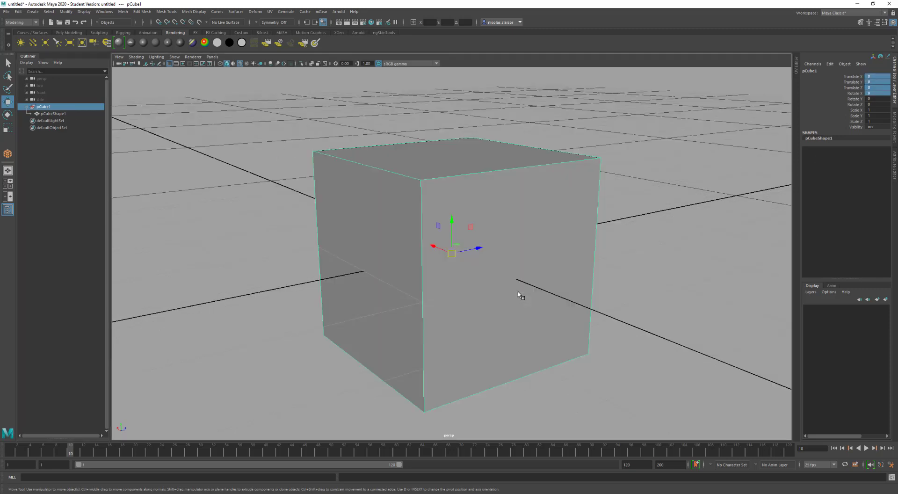
pyautogui.keyDown('alt'); pyautogui.moveTo(421, 280); pyautogui.dragTo(488, 249); pyautogui.keyUp('alt')
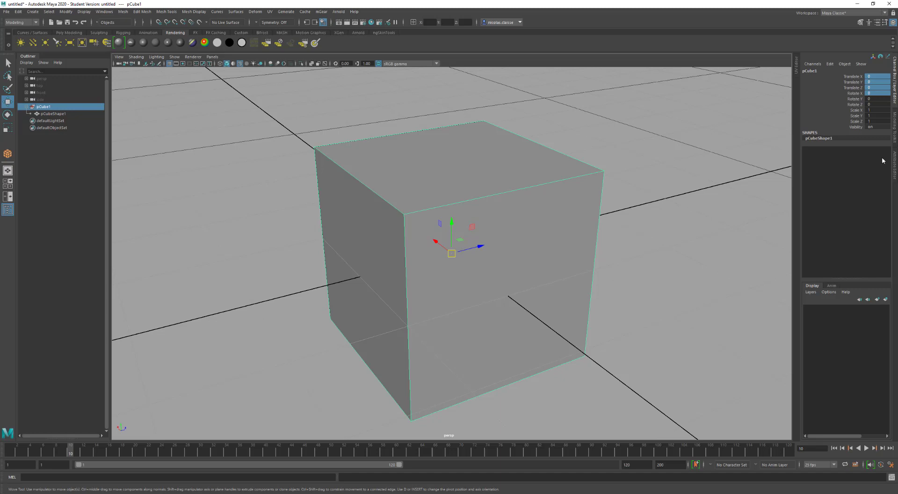
# Open the Component Editor and select all of the cube's vertices in vertex mode.
pyautogui.click(107, 13)
pyautogui.moveTo(143, 39)
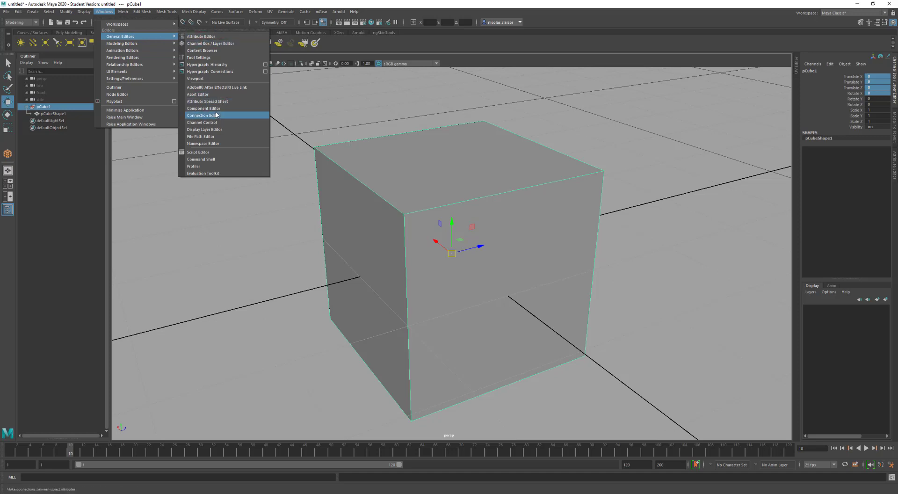
pyautogui.click(217, 109)
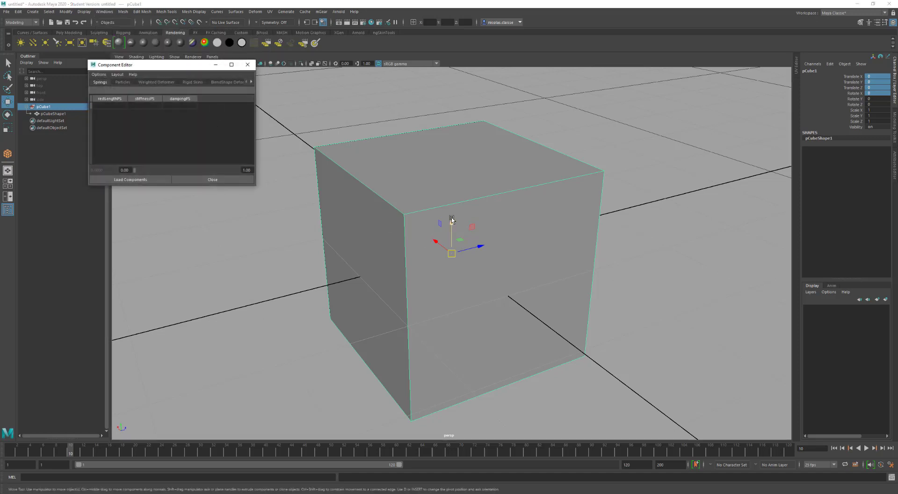
pyautogui.moveTo(452, 201); pyautogui.dragTo(433, 201, button='right')
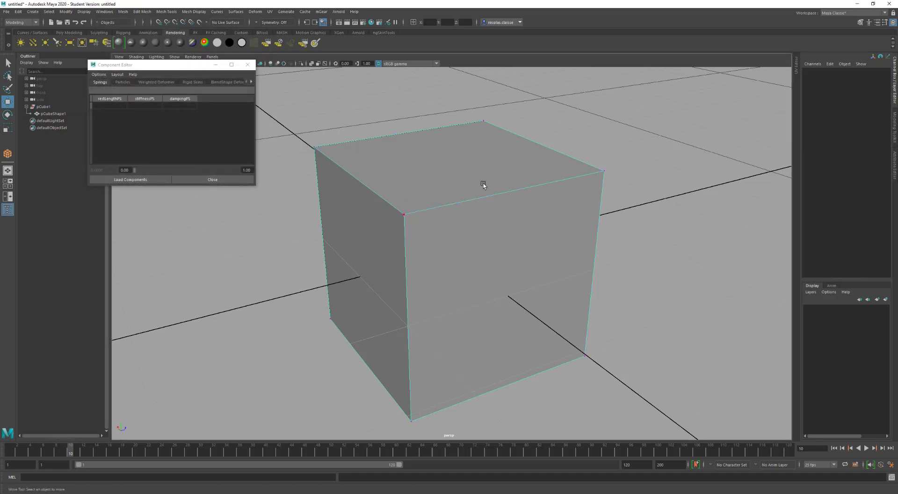
pyautogui.moveTo(655, 103); pyautogui.dragTo(270, 331)
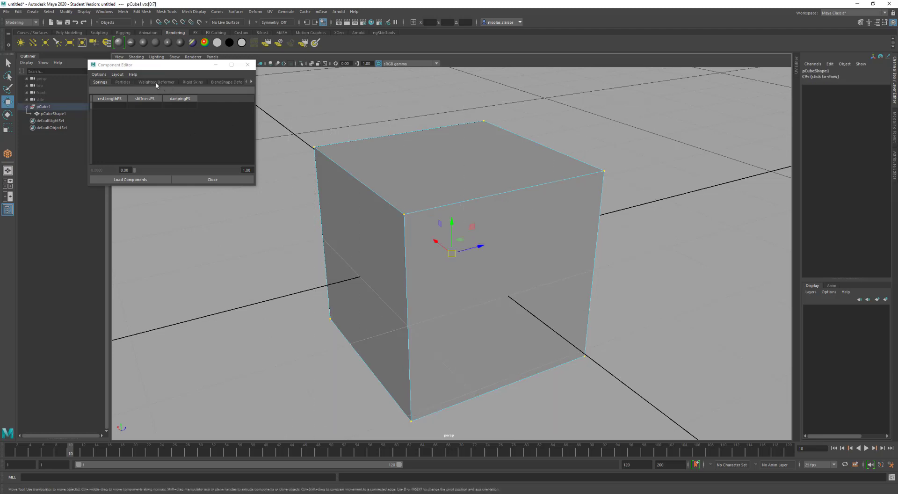
# Enlarge the Component Editor, show its polygon data, and inspect the coordinates of vertices vtx[0], vtx[2] and vtx[3] individually.
pyautogui.click(258, 186)
pyautogui.moveTo(256, 188); pyautogui.dragTo(388, 216)
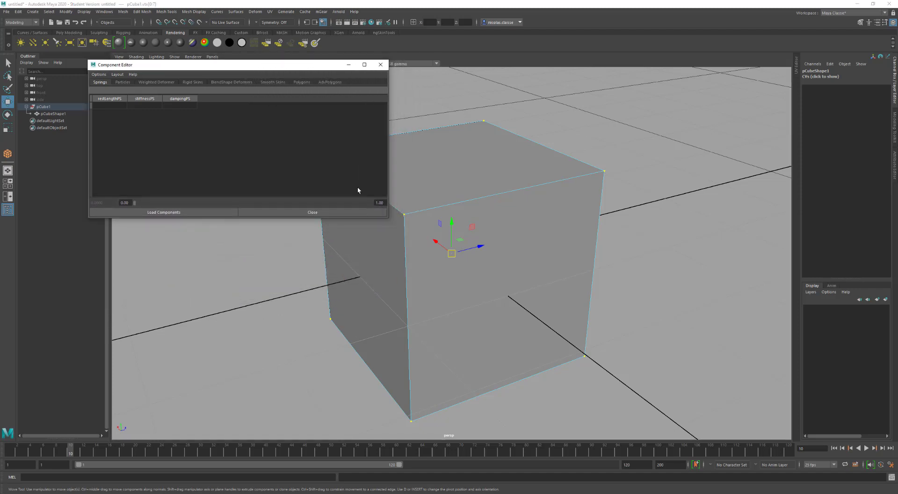
pyautogui.click(301, 83)
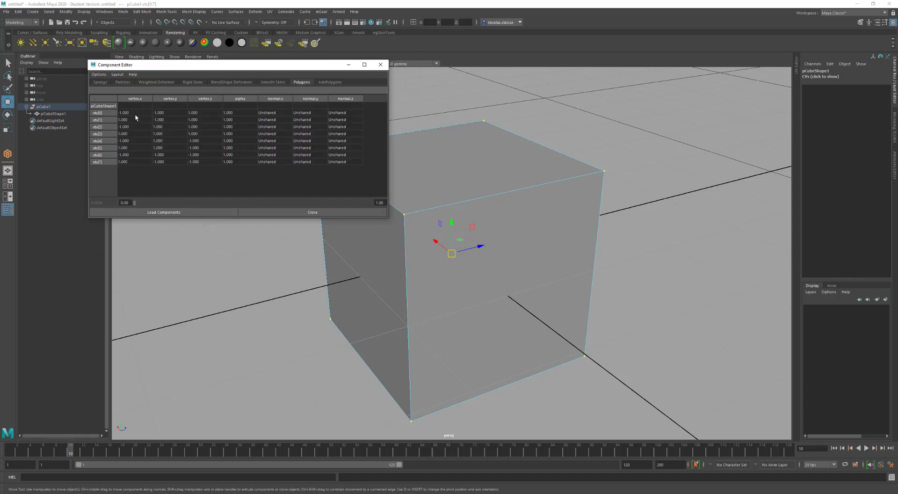
pyautogui.click(108, 114)
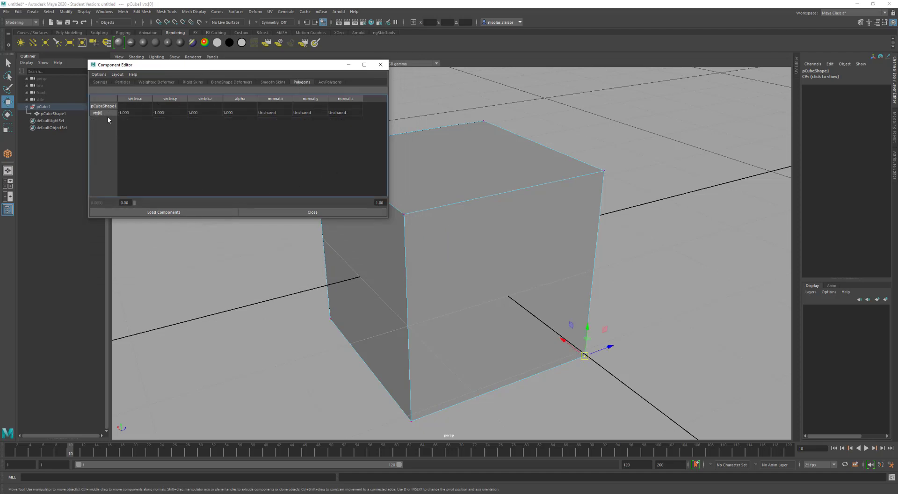
pyautogui.moveTo(635, 142); pyautogui.dragTo(585, 199)
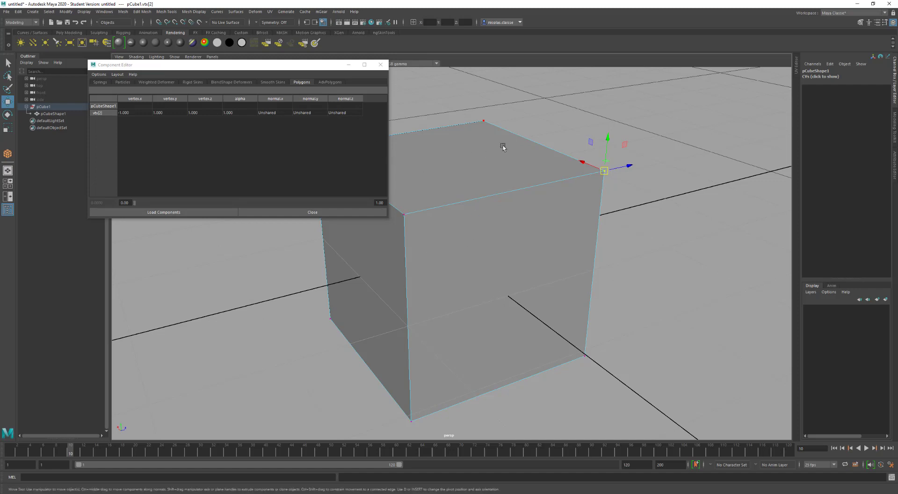
pyautogui.click(484, 121)
# Inspect the vertex data of the cube's top edge and top face in the Component Editor, and close the editor.
pyautogui.rightClick(492, 158)
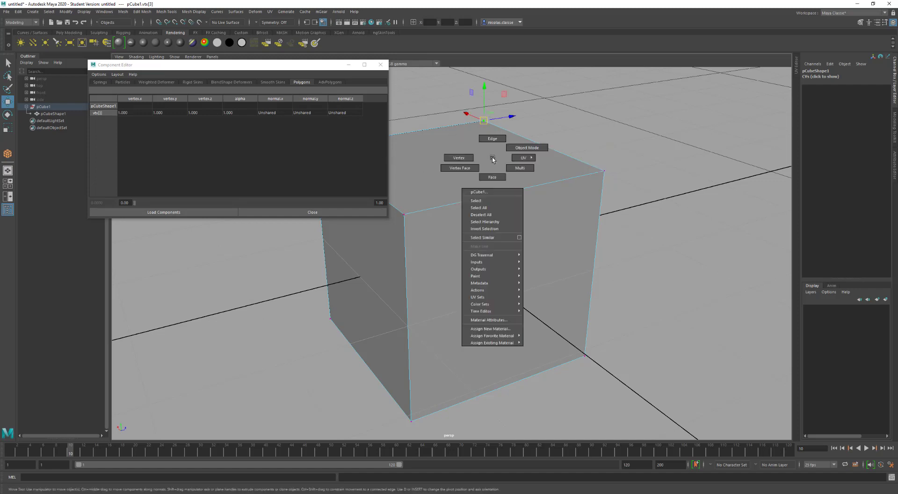
pyautogui.moveTo(493, 159); pyautogui.dragTo(508, 124, button='right')
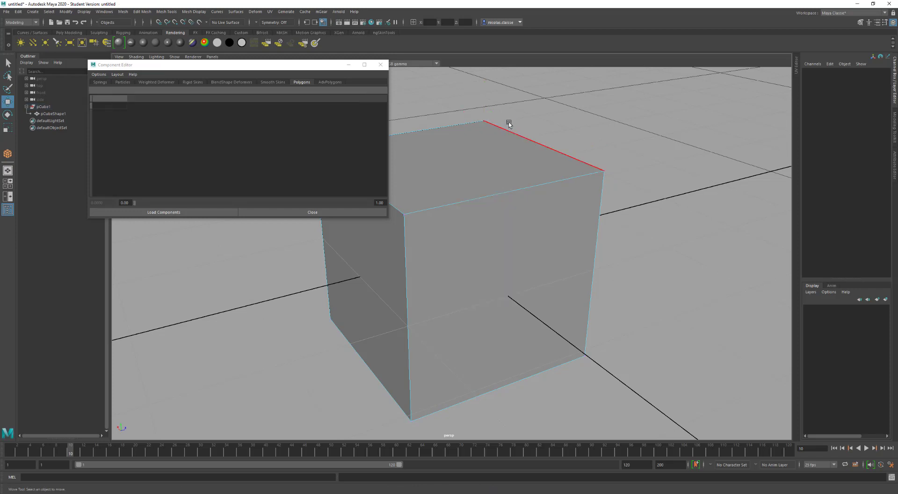
pyautogui.click(587, 175)
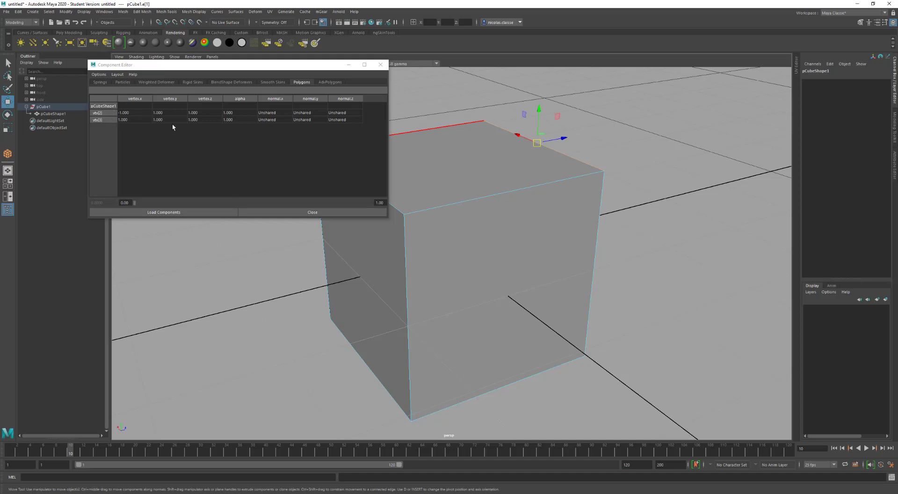
pyautogui.moveTo(477, 181); pyautogui.dragTo(476, 217, button='right')
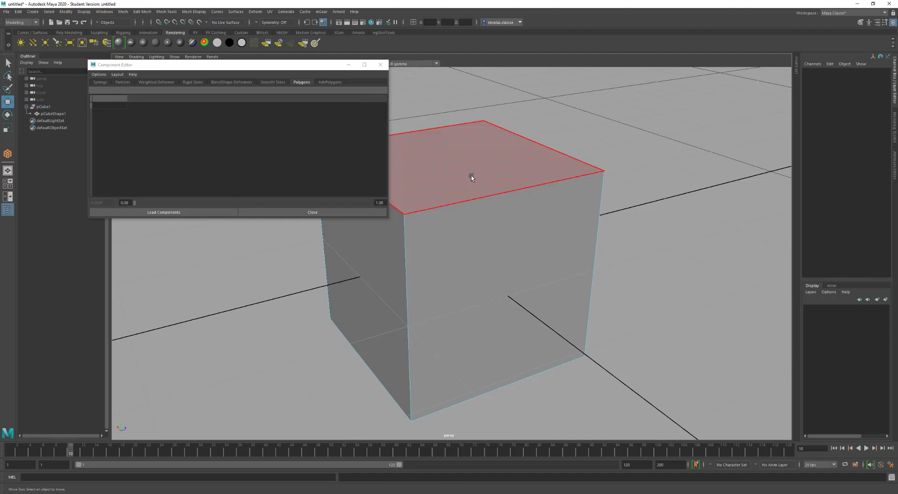
pyautogui.click(473, 174)
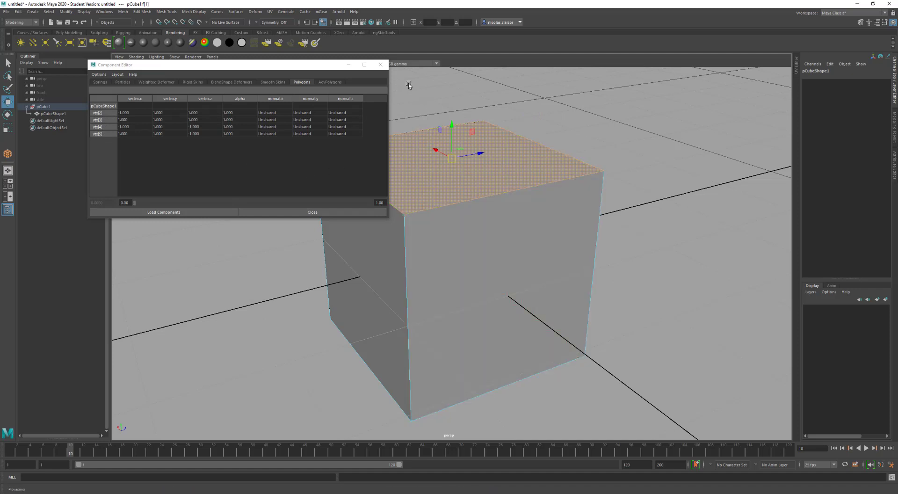
pyautogui.click(381, 65)
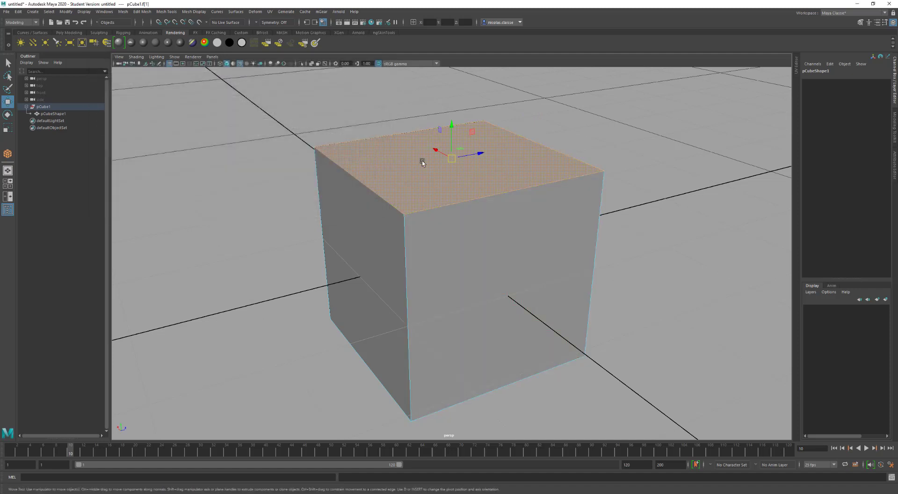
# Open the Modeling Toolkit and switch the cube's selection mode to edge, face and finally object.
pyautogui.rightClick(495, 177)
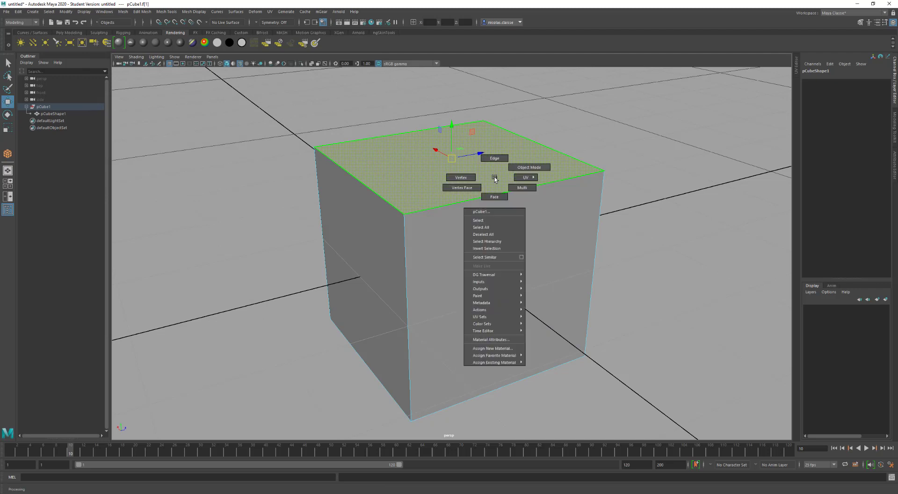
pyautogui.moveTo(495, 177)
pyautogui.mouseDown(button='right')
pyautogui.moveTo(495, 165)
pyautogui.moveTo(492, 177)
pyautogui.moveTo(463, 178)
pyautogui.moveTo(502, 174)
pyautogui.moveTo(502, 188)
pyautogui.mouseUp(button='right')
pyautogui.click(503, 188)
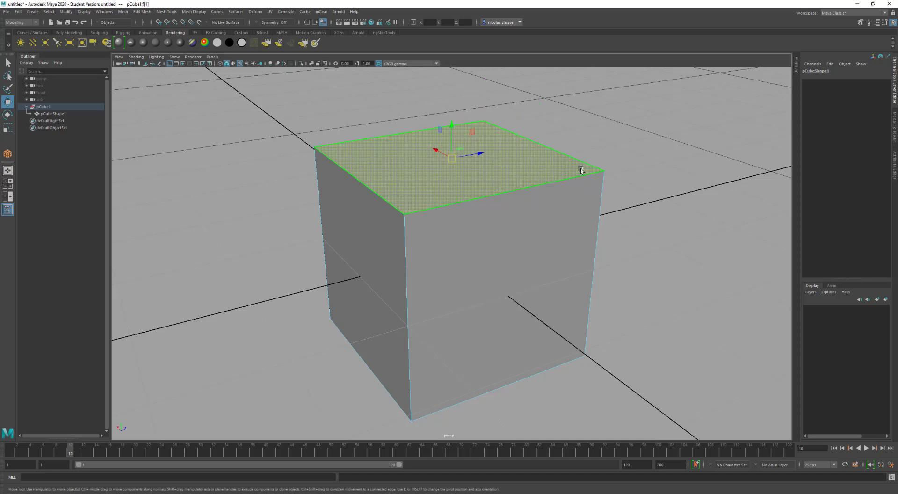
pyautogui.click(893, 125)
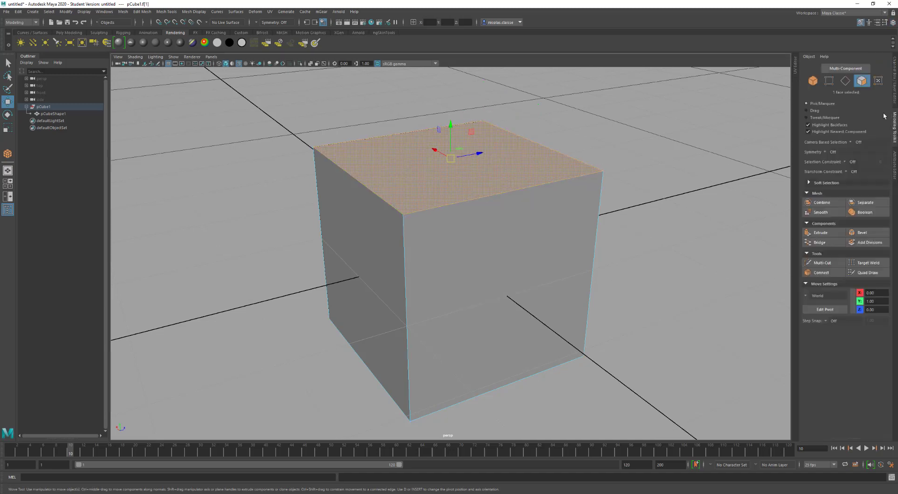
pyautogui.click(845, 81)
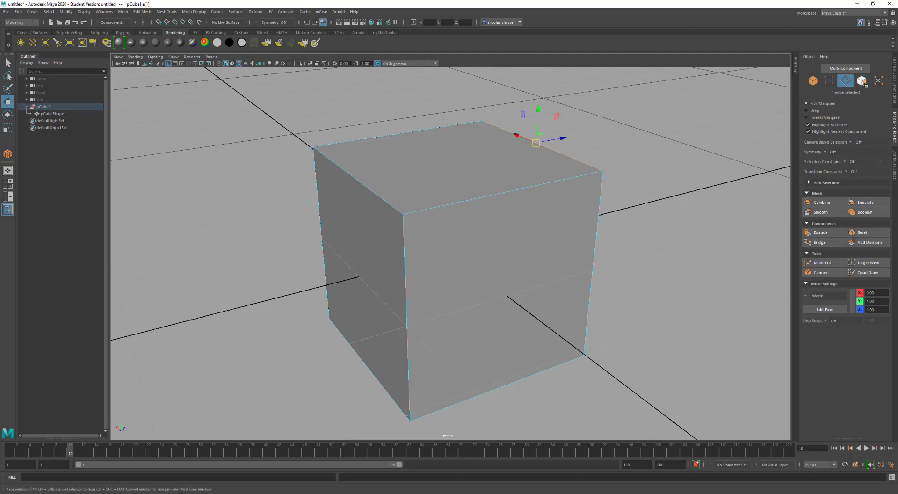
pyautogui.click(861, 82)
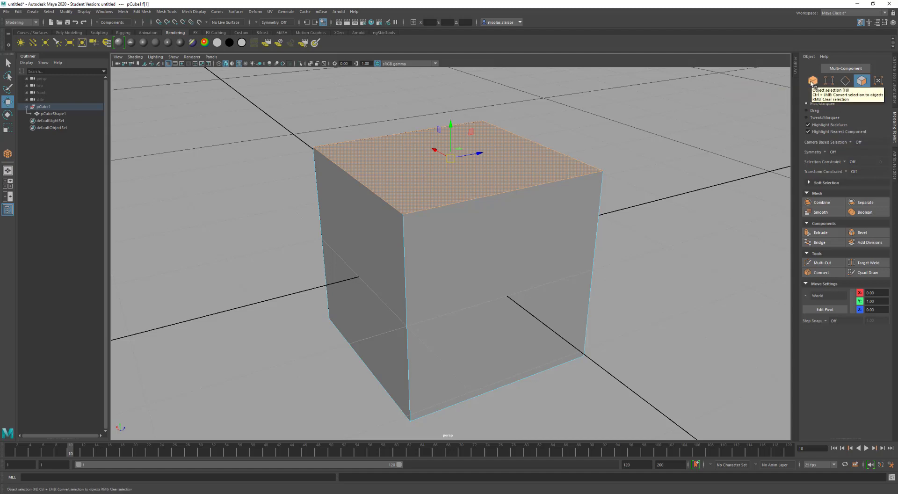
pyautogui.click(813, 82)
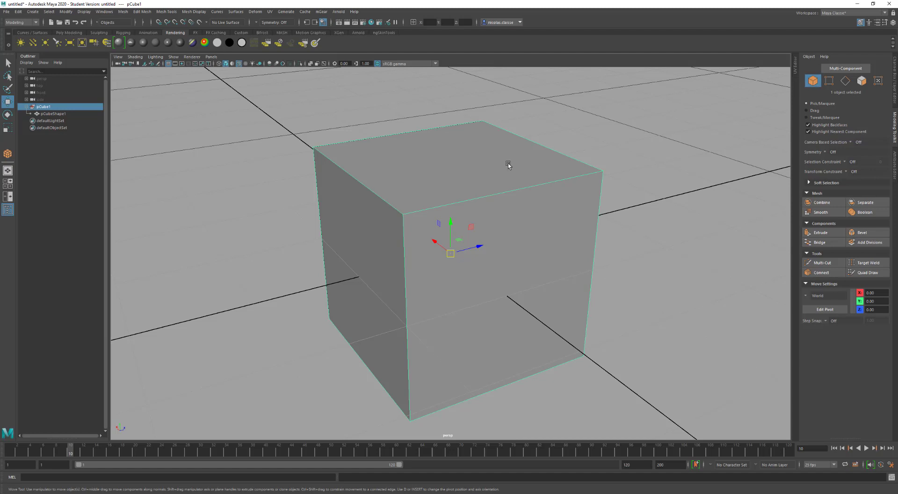
# Deselect the cube and interactively create a second polygon cube beside it on the grid.
pyautogui.rightClick(475, 161)
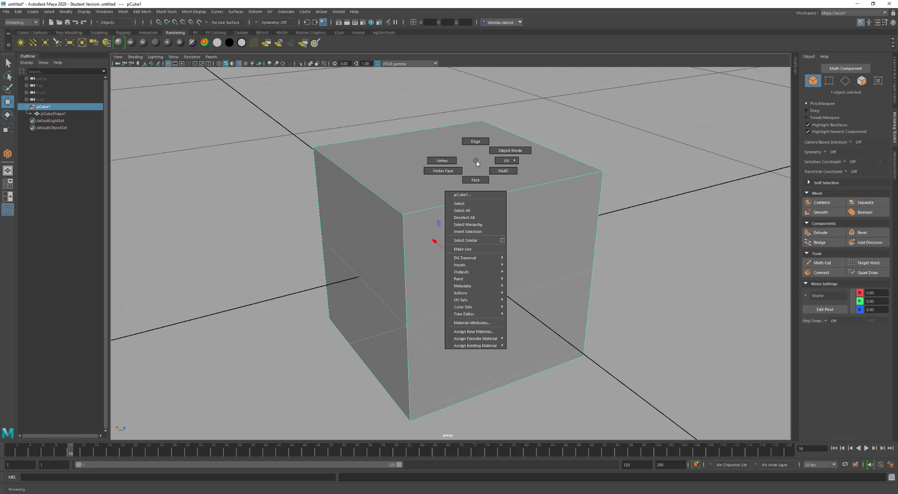
pyautogui.click(483, 184)
pyautogui.scroll(-6, 491, 194)
pyautogui.click(595, 231)
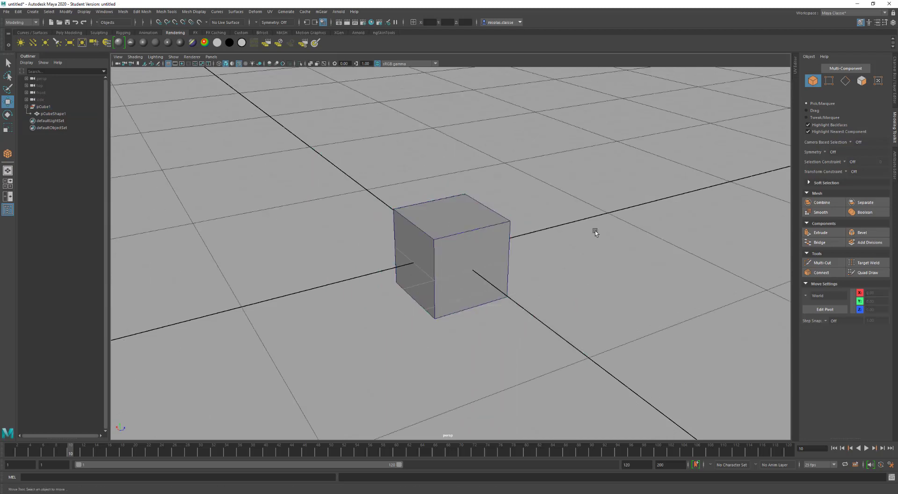
pyautogui.keyDown('shift'); pyautogui.moveTo(602, 230); pyautogui.dragTo(601, 250, button='right'); pyautogui.keyUp('shift')
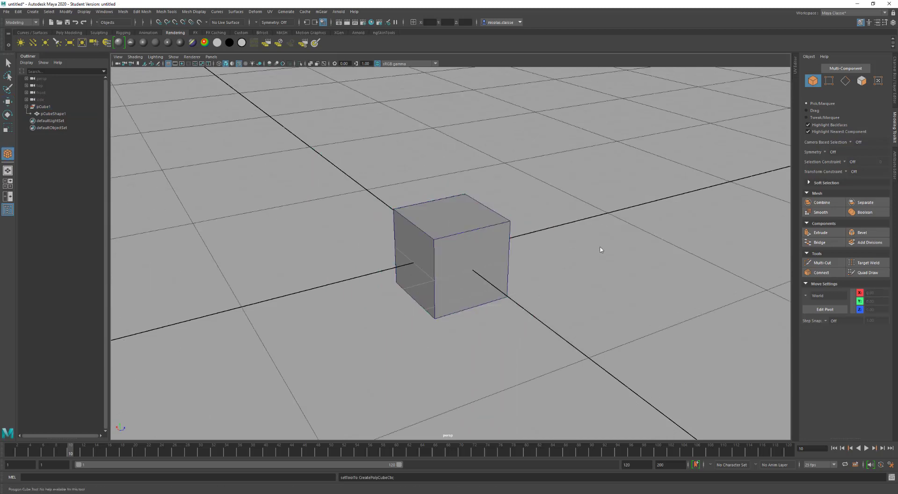
pyautogui.moveTo(601, 220); pyautogui.dragTo(614, 257)
pyautogui.moveTo(597, 223); pyautogui.dragTo(600, 183)
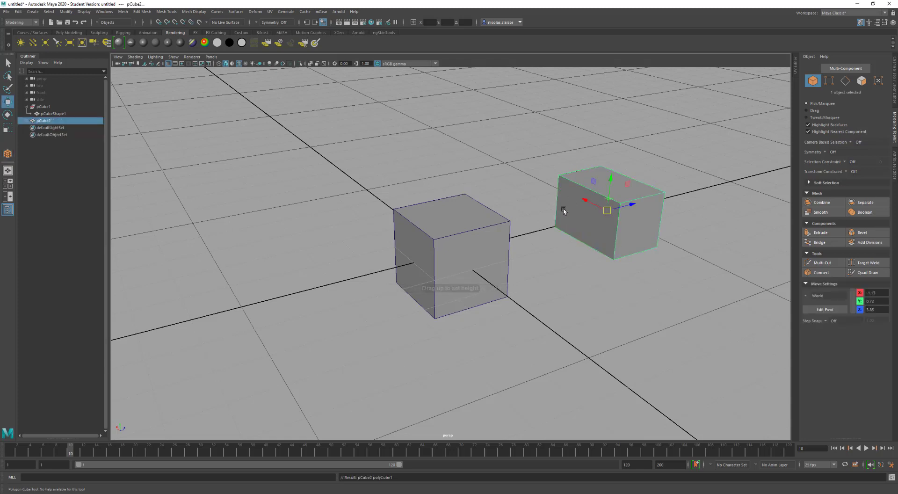
# Select a top corner vertex on the second cube in vertex mode and a top edge on the first cube in edge mode.
pyautogui.moveTo(576, 191); pyautogui.dragTo(541, 186, button='right')
pyautogui.moveTo(583, 157); pyautogui.dragTo(544, 186)
pyautogui.moveTo(596, 192); pyautogui.dragTo(638, 168, button='right')
pyautogui.moveTo(465, 221); pyautogui.dragTo(467, 206, button='right')
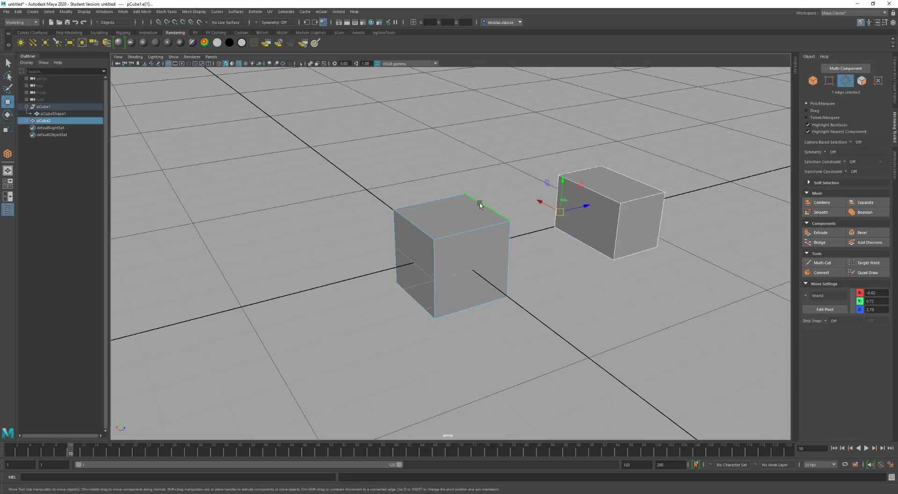
pyautogui.click(479, 204)
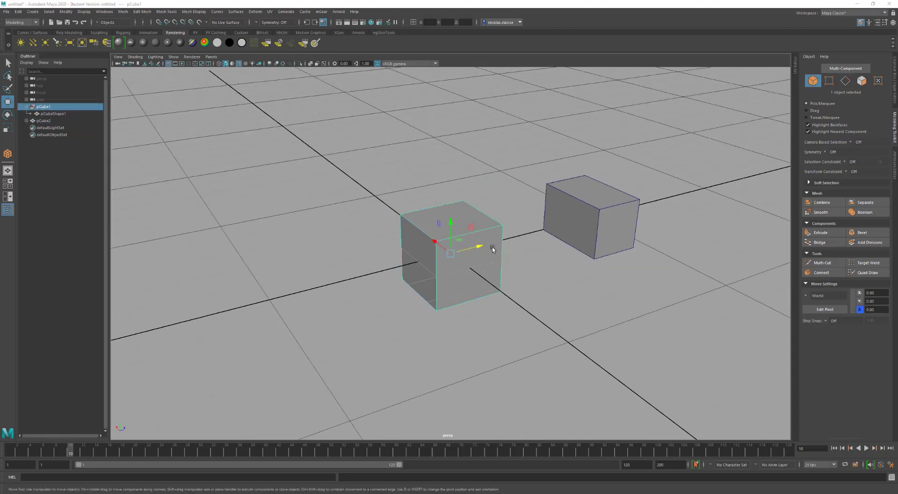
# Switch the first cube to face mode and toggle repeatedly between component and object selection, ending in object mode.
pyautogui.moveTo(485, 232); pyautogui.dragTo(486, 234, button='right')
pyautogui.press('F11')
pyautogui.click(486, 233)
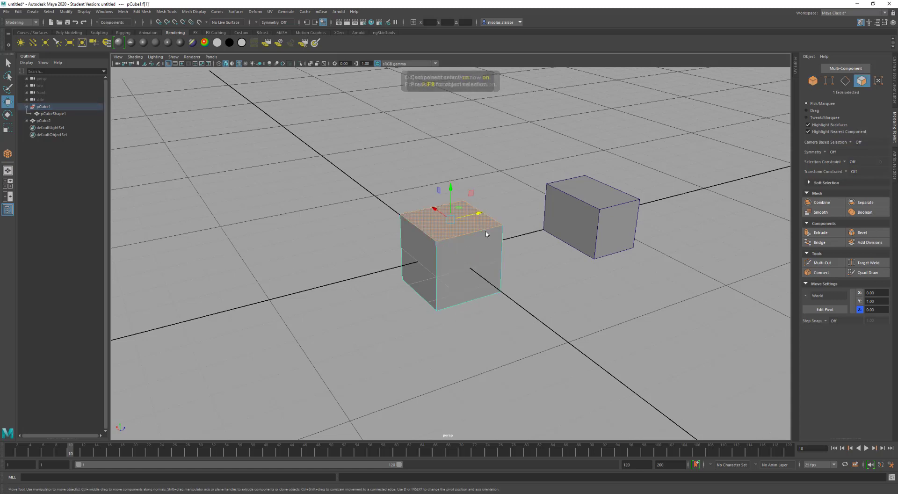
pyautogui.press('F8')
pyautogui.press('F8')
pyautogui.press('F8')
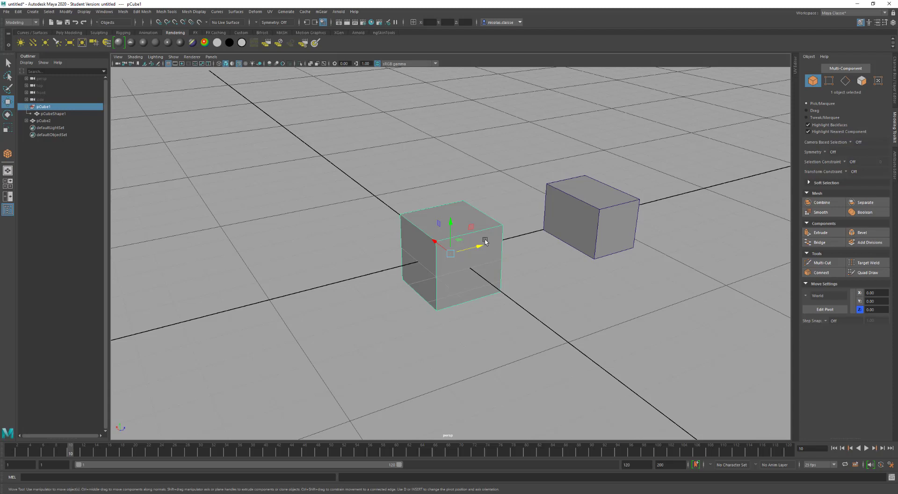
pyautogui.press('F8')
pyautogui.press('F8')
# Clear the selection and turn off Interactive Creation for polygon primitives.
pyautogui.click(342, 215)
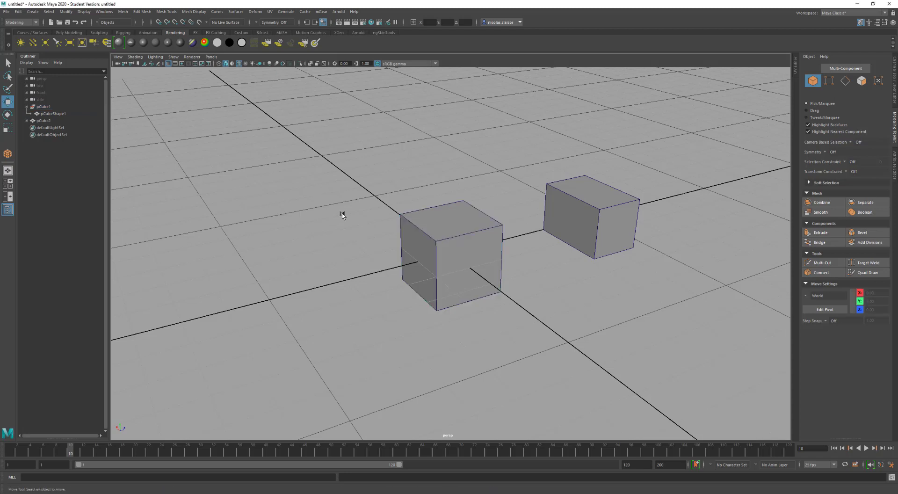
pyautogui.keyDown('shift'); pyautogui.rightClick(342, 174); pyautogui.keyUp('shift')
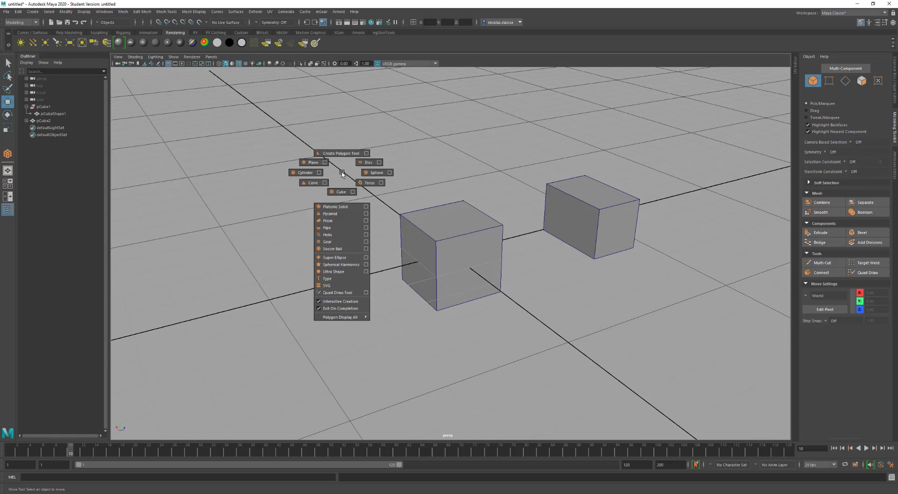
pyautogui.moveTo(342, 174)
pyautogui.keyDown('shift'); pyautogui.mouseDown(button='right')
pyautogui.moveTo(341, 197)
pyautogui.moveTo(328, 165)
pyautogui.moveTo(340, 156)
pyautogui.moveTo(354, 174)
pyautogui.moveTo(343, 171)
pyautogui.mouseUp(button='right'); pyautogui.keyUp('shift')
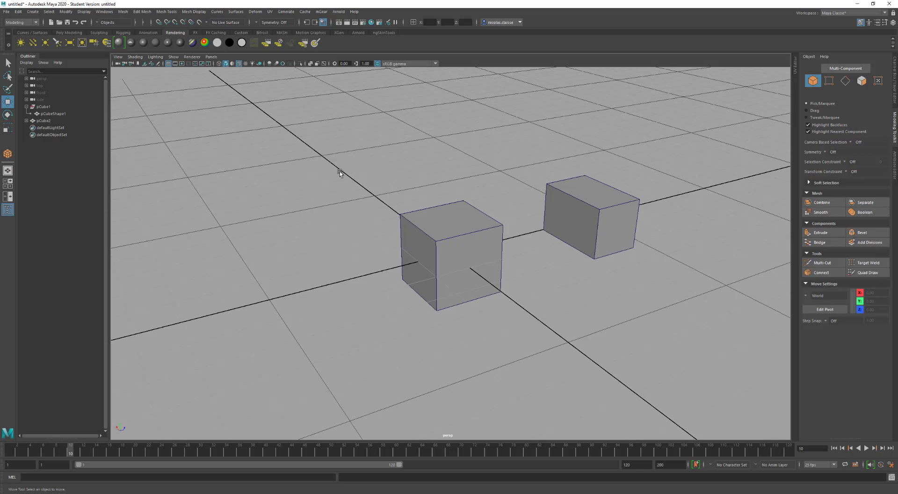
pyautogui.click(33, 11)
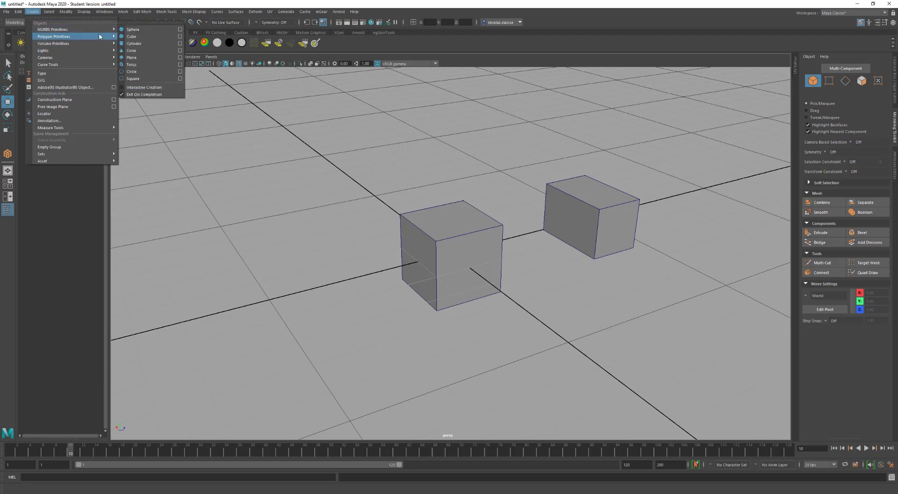
pyautogui.moveTo(75, 36)
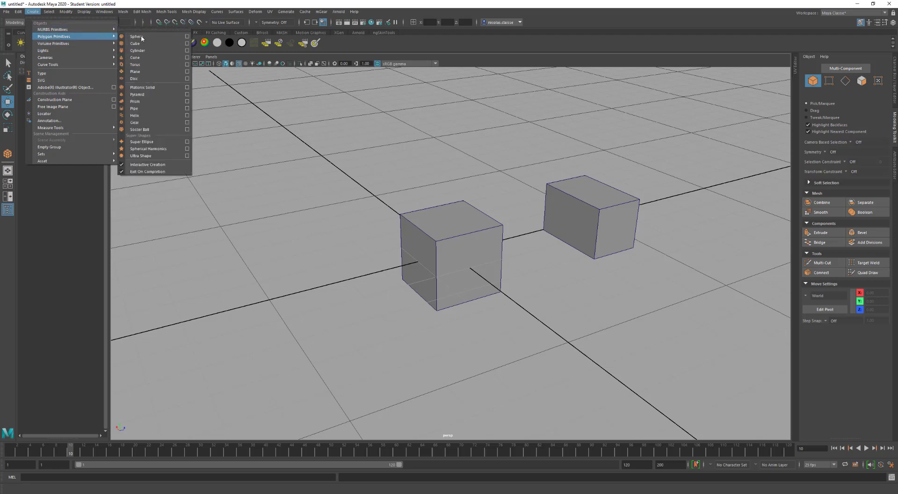
pyautogui.click(143, 165)
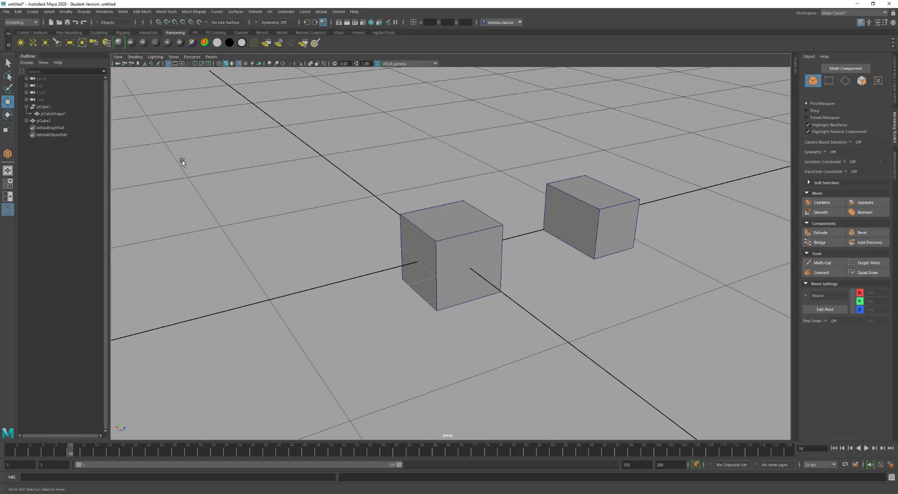
# Create a polygon cylinder at the origin, move it along Z out of the first cube, and delete it.
pyautogui.keyDown('shift'); pyautogui.rightClick(264, 163); pyautogui.keyUp('shift')
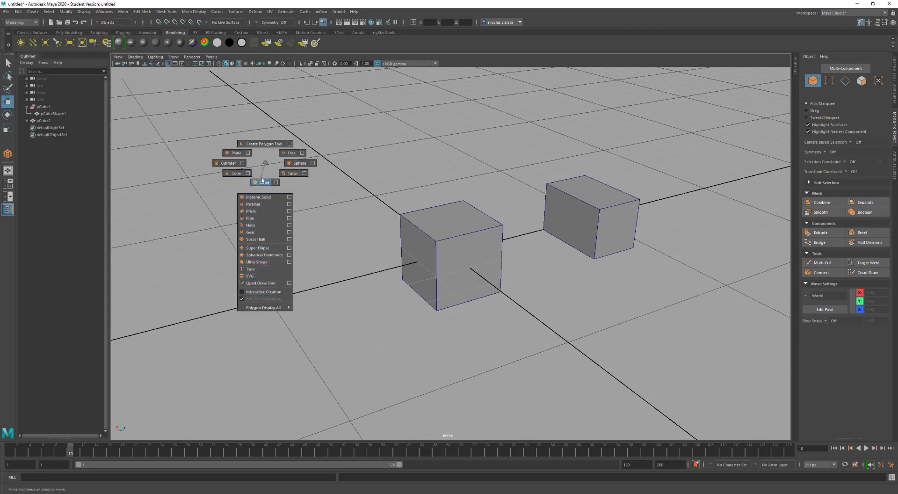
pyautogui.click(233, 163)
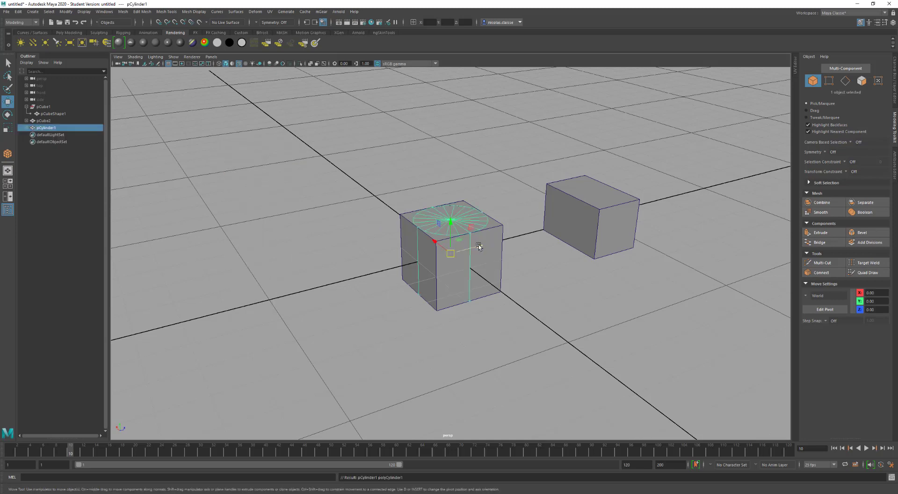
pyautogui.moveTo(478, 247); pyautogui.dragTo(366, 270)
pyautogui.press('Delete')
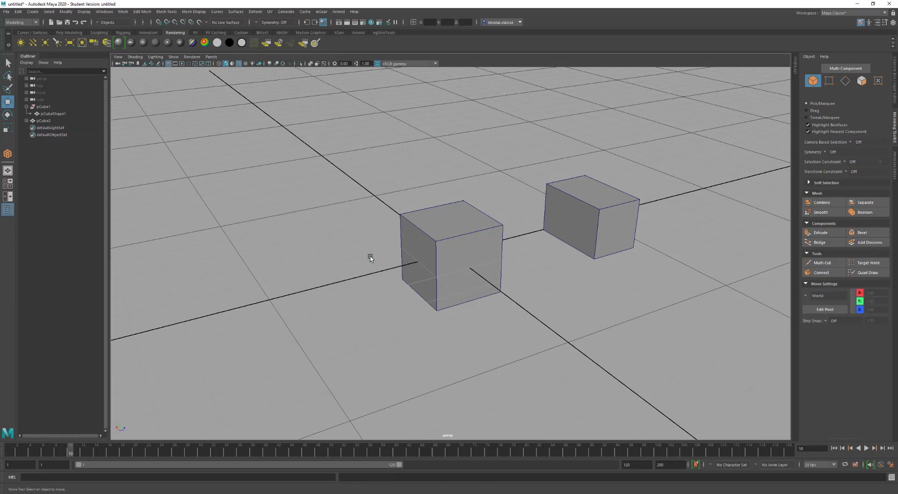
# Turn Interactive Creation for polygon primitives back on.
pyautogui.keyDown('shift'); pyautogui.rightClick(353, 203); pyautogui.keyUp('shift')
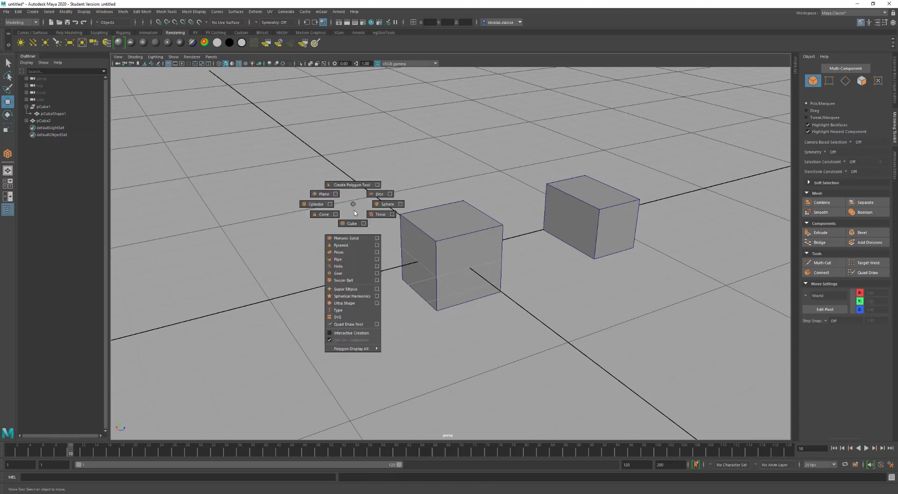
pyautogui.click(353, 335)
pyautogui.moveTo(296, 287); pyautogui.dragTo(330, 296)
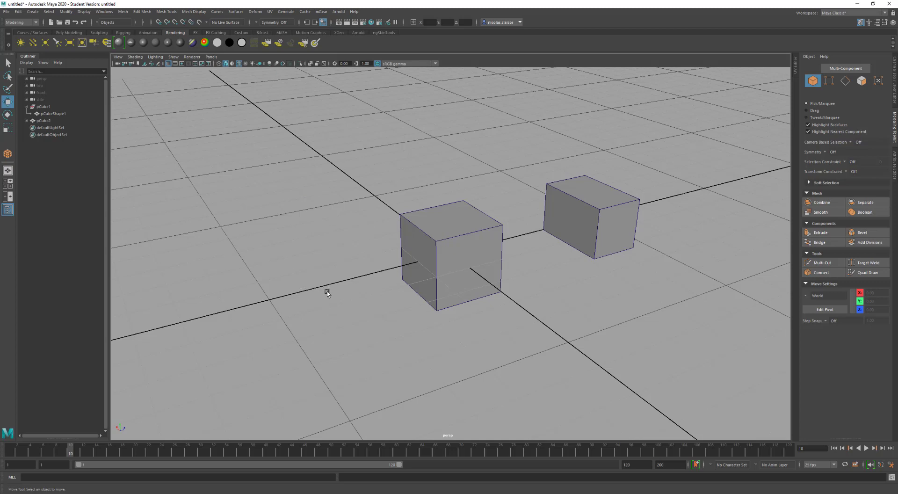
# Apply Smooth to the first cube and undo the smoothing.
pyautogui.click(462, 232)
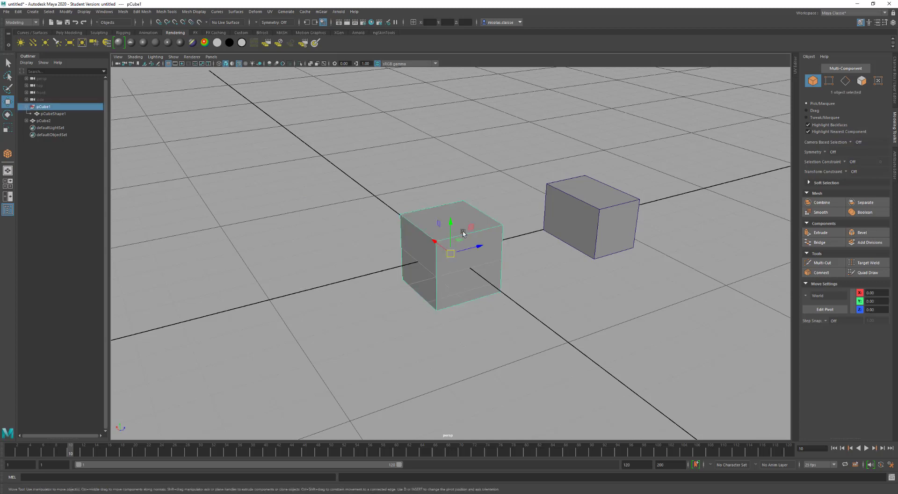
pyautogui.keyDown('shift'); pyautogui.rightClick(458, 209); pyautogui.keyUp('shift')
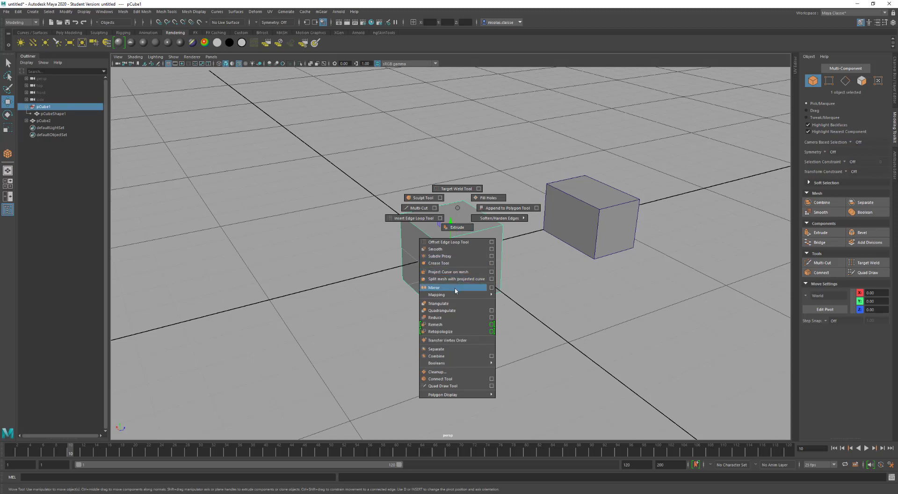
pyautogui.click(446, 249)
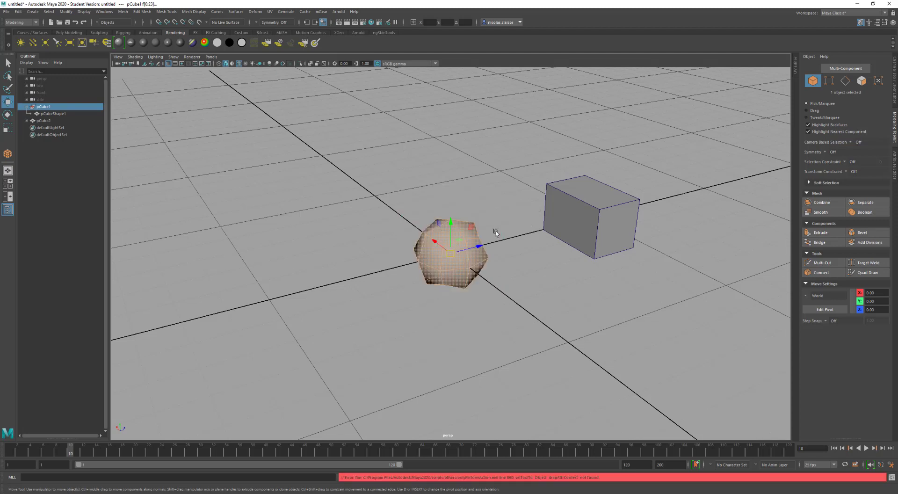
pyautogui.hotkey('ctrl', 'z')
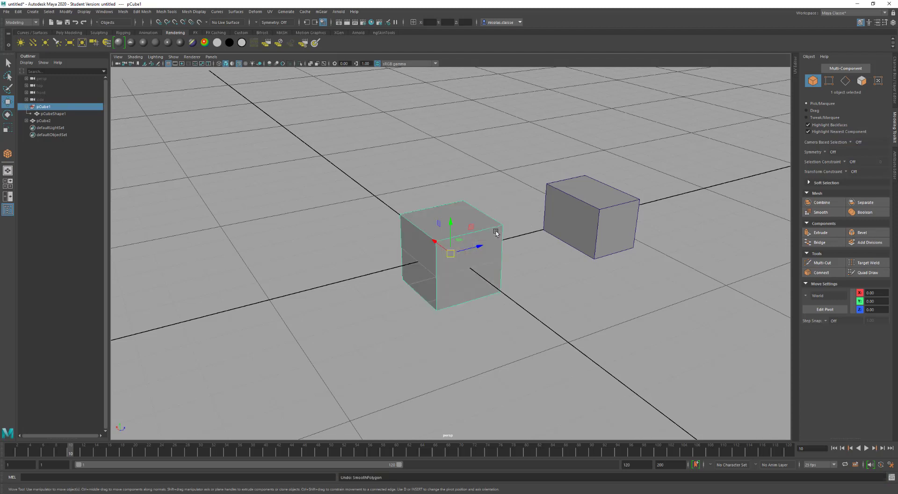
# Switch the first cube to vertex mode, select its top rear vertex, and review the vertex editing commands and Merge Vertices options.
pyautogui.rightClick(460, 204)
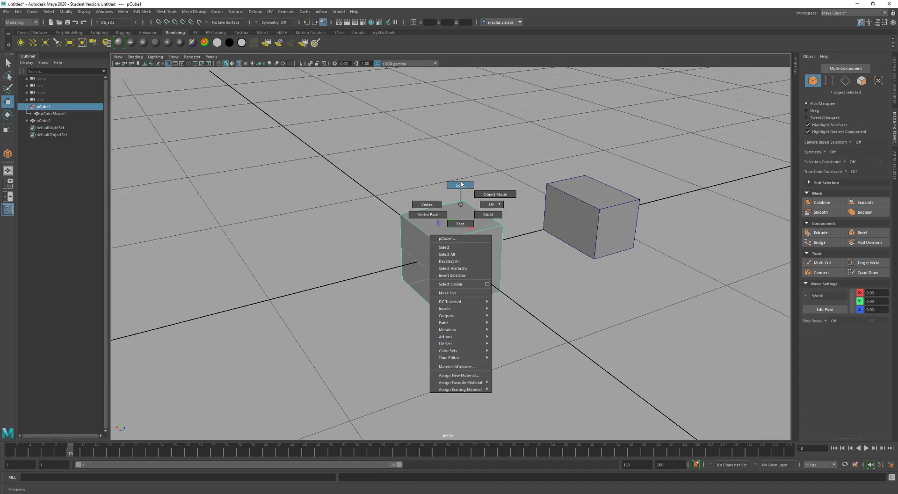
pyautogui.click(426, 205)
pyautogui.click(463, 200)
pyautogui.click(464, 188)
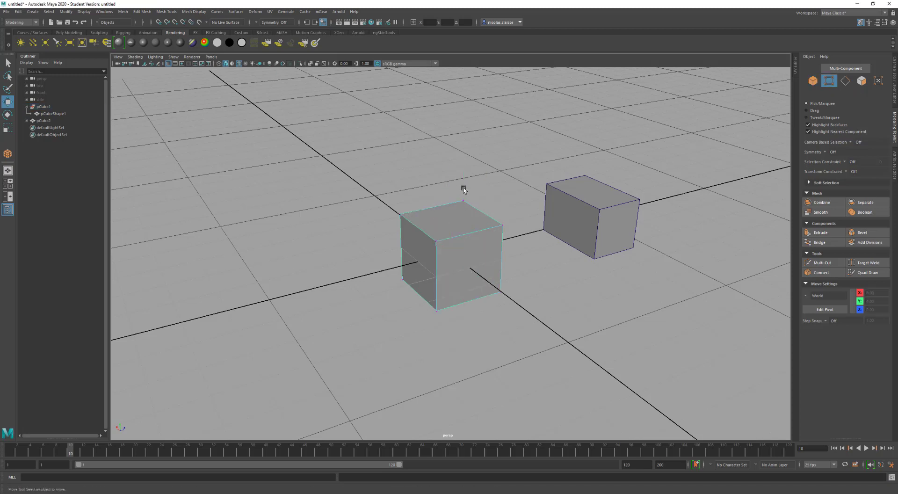
pyautogui.moveTo(452, 210); pyautogui.dragTo(452, 210)
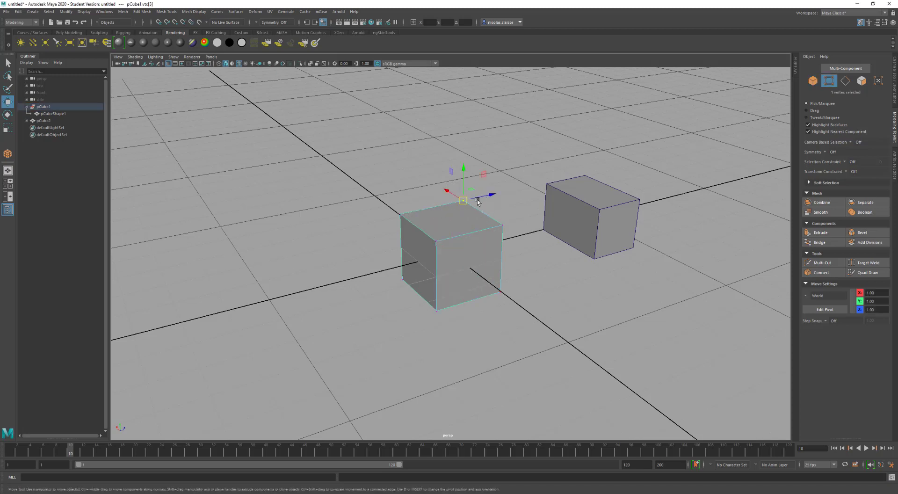
pyautogui.keyDown('shift'); pyautogui.rightClick(466, 216); pyautogui.keyUp('shift')
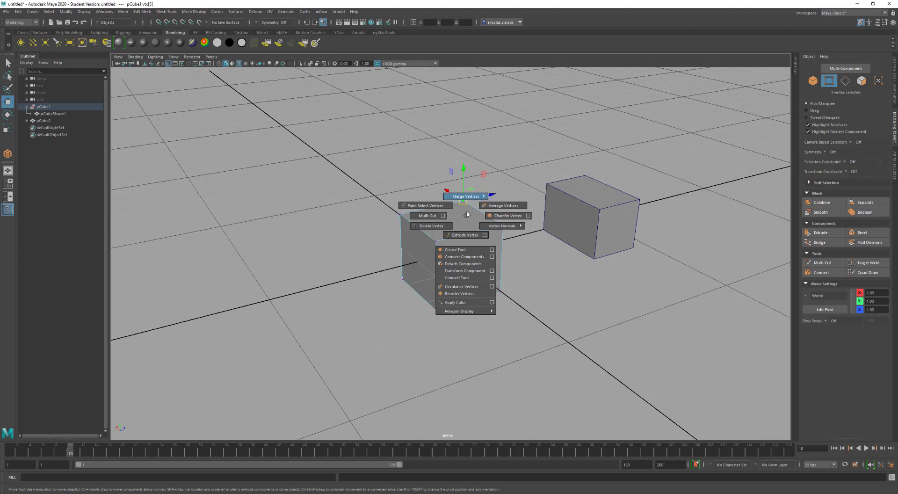
pyautogui.moveTo(467, 197)
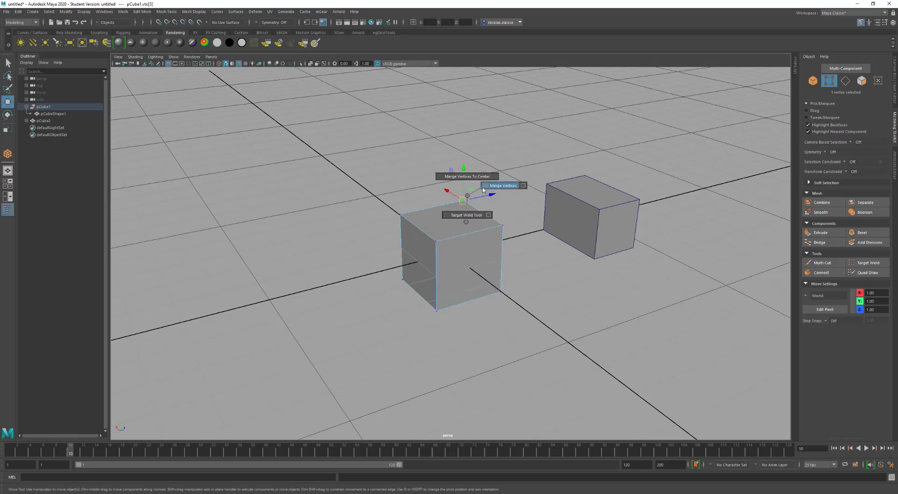
pyautogui.moveTo(467, 223)
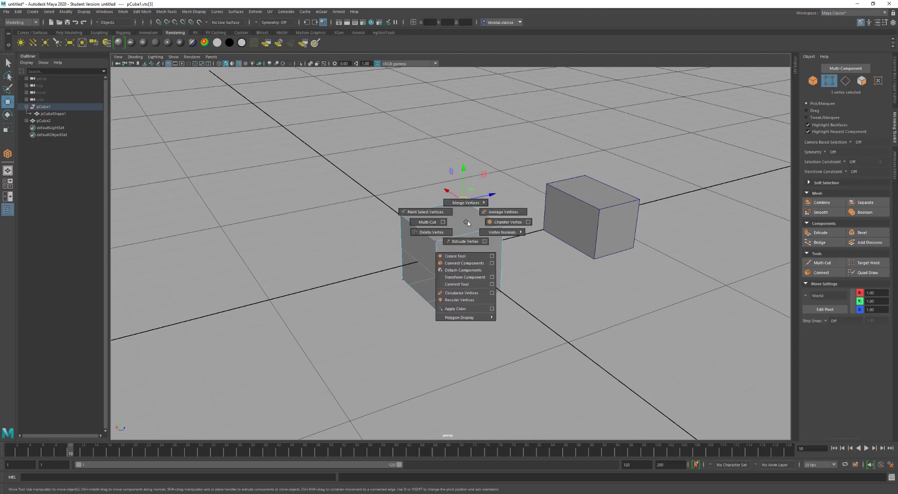
# Select a top edge and the top face of the first cube in turn to review their commands, and return to object mode.
pyautogui.moveTo(469, 220); pyautogui.dragTo(466, 199, button='right')
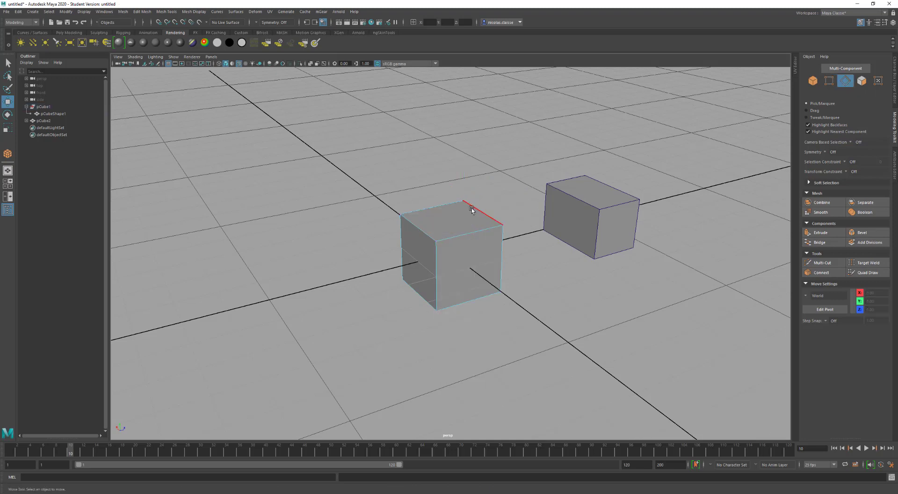
pyautogui.click(483, 206)
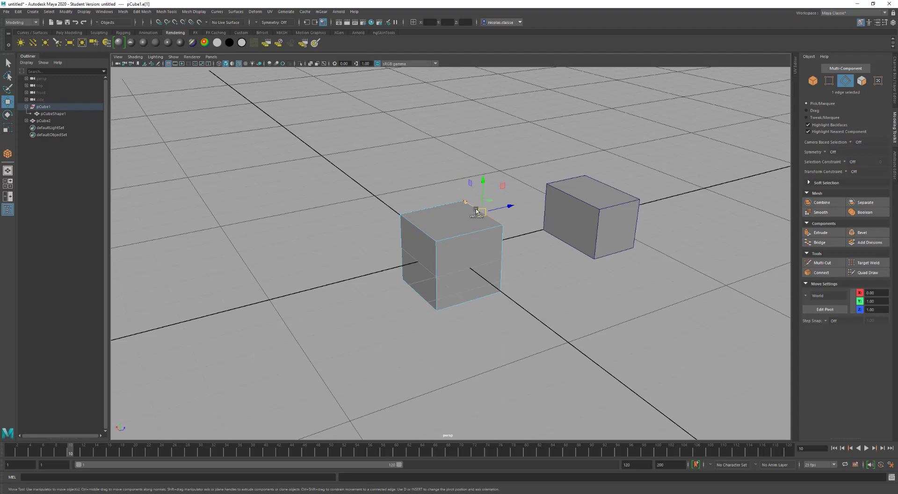
pyautogui.moveTo(450, 217)
pyautogui.keyDown('shift'); pyautogui.mouseDown(button='right')
pyautogui.moveTo(432, 210)
pyautogui.moveTo(448, 234)
pyautogui.moveTo(456, 215)
pyautogui.moveTo(482, 232)
pyautogui.moveTo(457, 226)
pyautogui.moveTo(457, 242)
pyautogui.moveTo(458, 225)
pyautogui.mouseUp(button='right'); pyautogui.keyUp('shift')
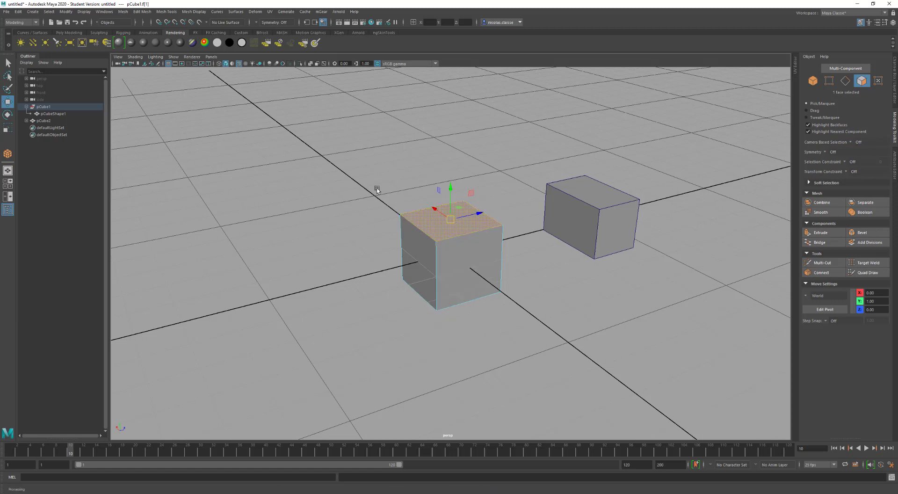
pyautogui.click(346, 189)
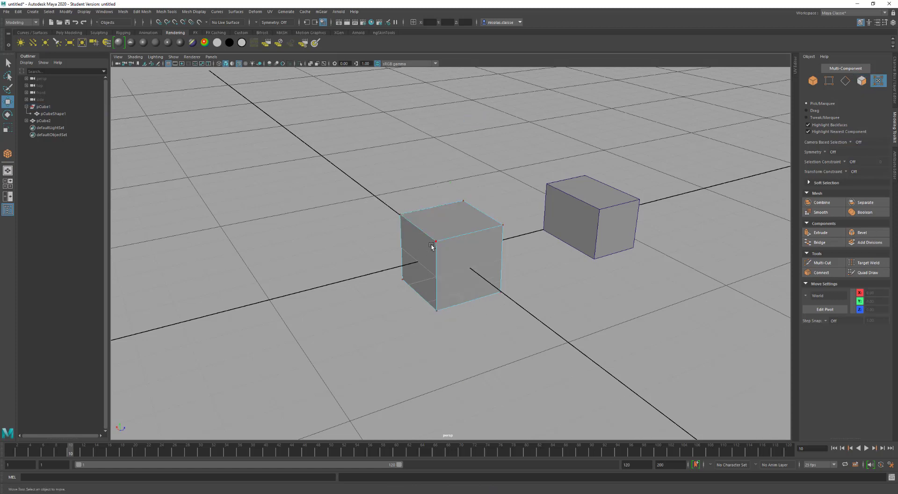
pyautogui.moveTo(429, 243); pyautogui.dragTo(509, 128, button='right')
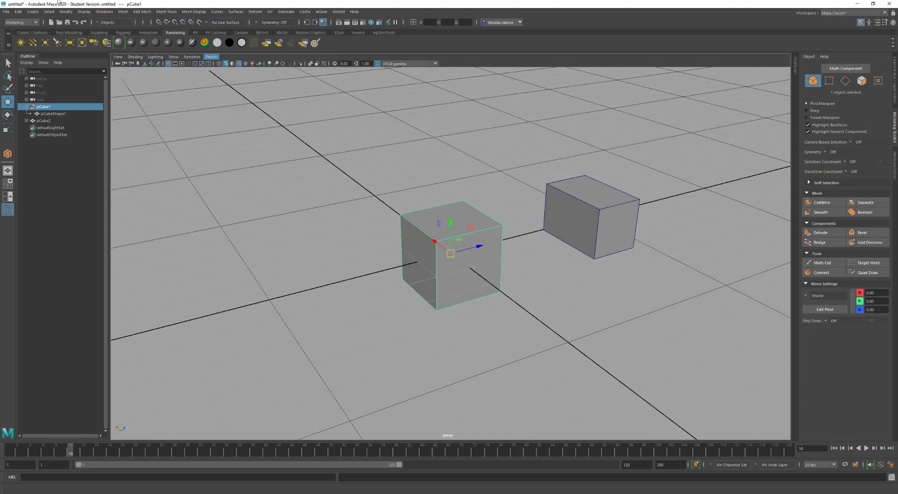
# Create a NURBS circle at the origin and move it along Z out of the first cube.
pyautogui.click(33, 11)
pyautogui.moveTo(68, 31)
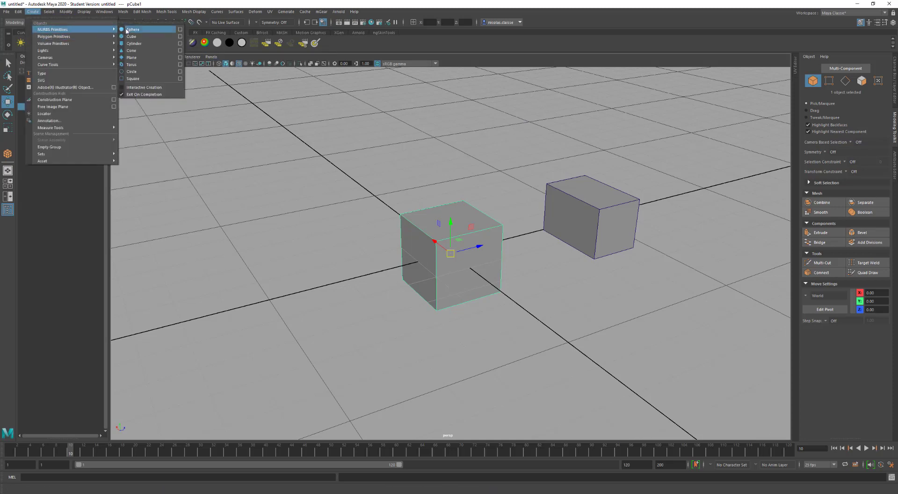
pyautogui.click(132, 75)
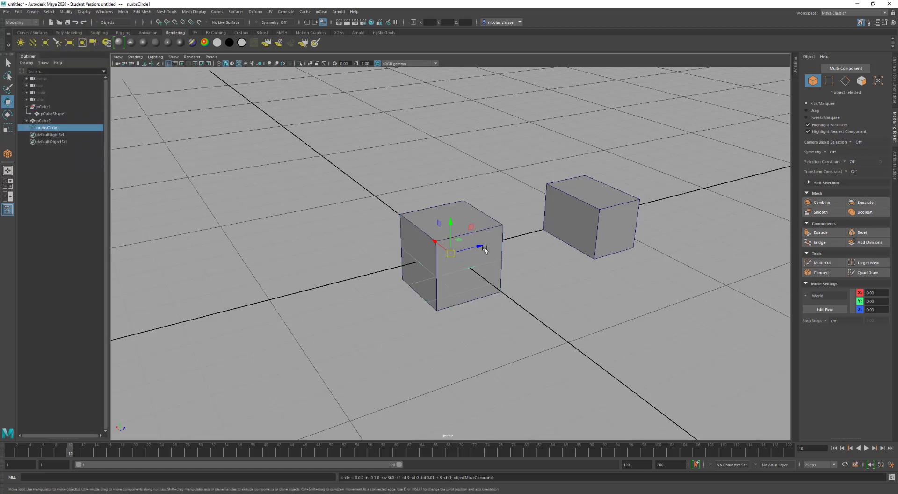
pyautogui.moveTo(469, 249); pyautogui.dragTo(309, 283)
# Switch the circle to control vertex mode, move one control vertex along Z, and undo the move.
pyautogui.rightClick(307, 280)
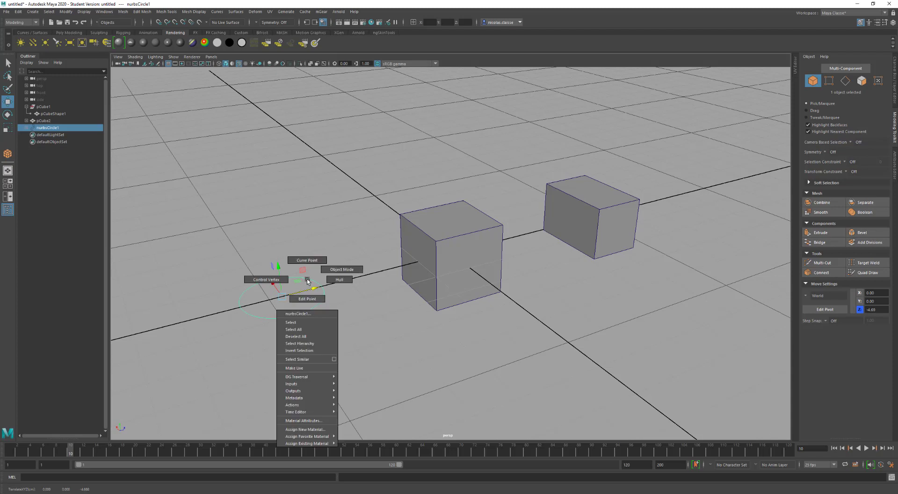
pyautogui.click(324, 267)
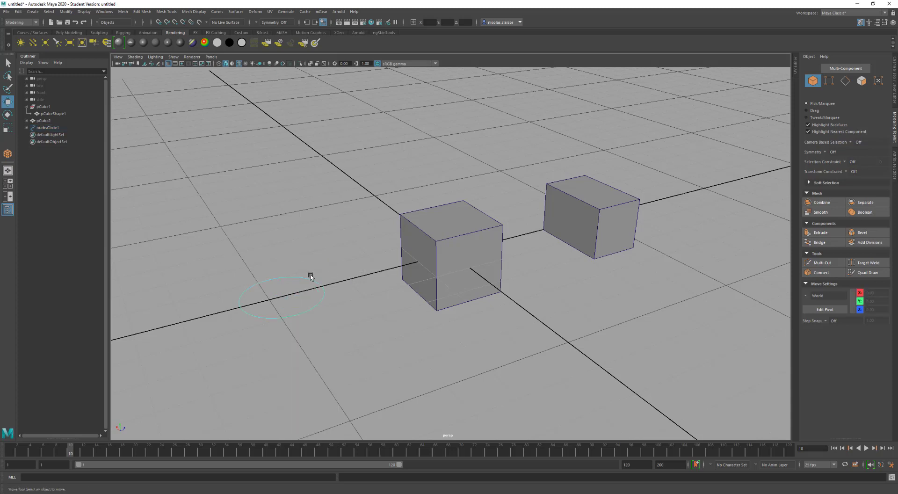
pyautogui.rightClick(311, 279)
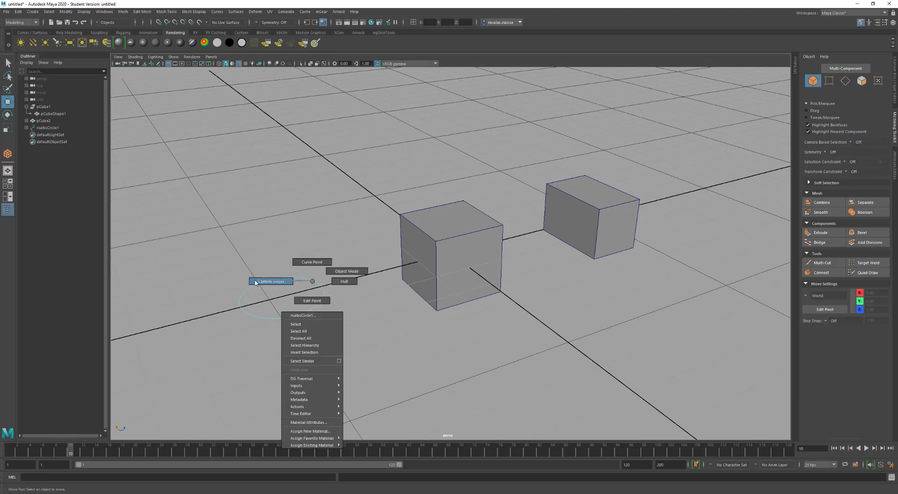
pyautogui.click(255, 282)
pyautogui.click(303, 278)
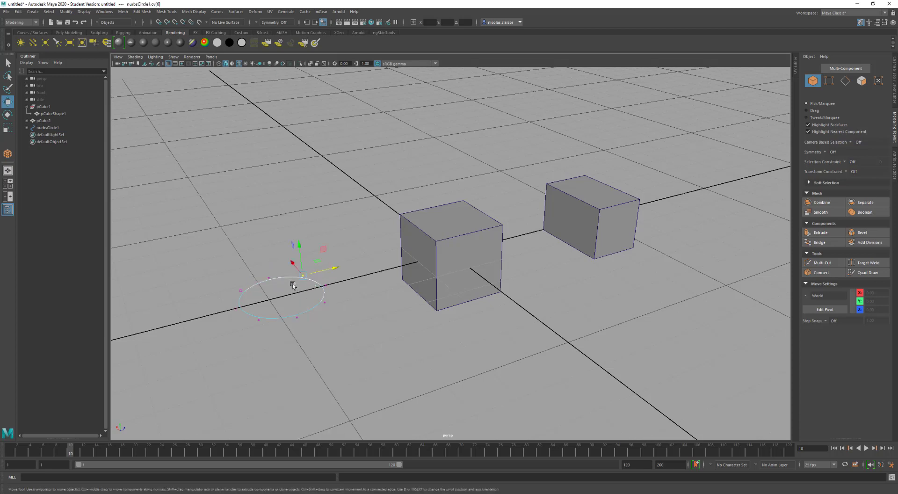
pyautogui.moveTo(321, 273)
pyautogui.mouseDown()
pyautogui.moveTo(367, 262)
pyautogui.moveTo(312, 276)
pyautogui.mouseUp()
pyautogui.hotkey('ctrl', 'z')
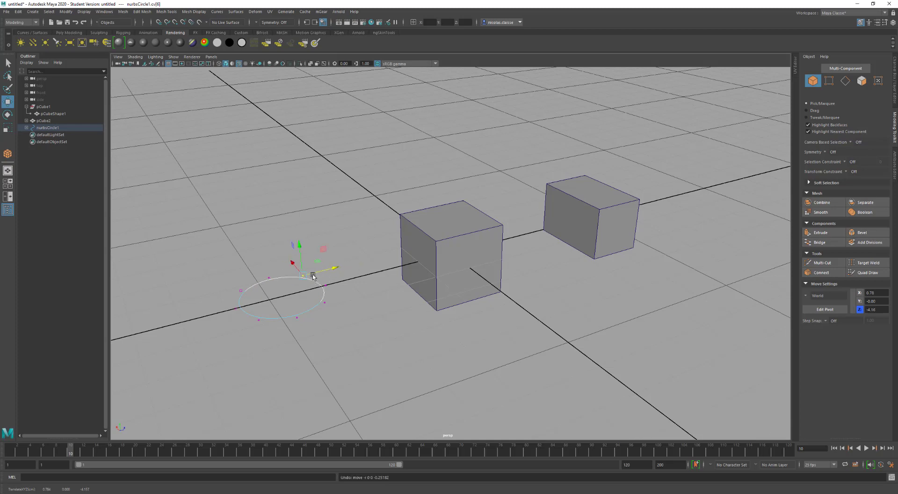
# Return the circle to object mode and delete it.
pyautogui.press('F8')
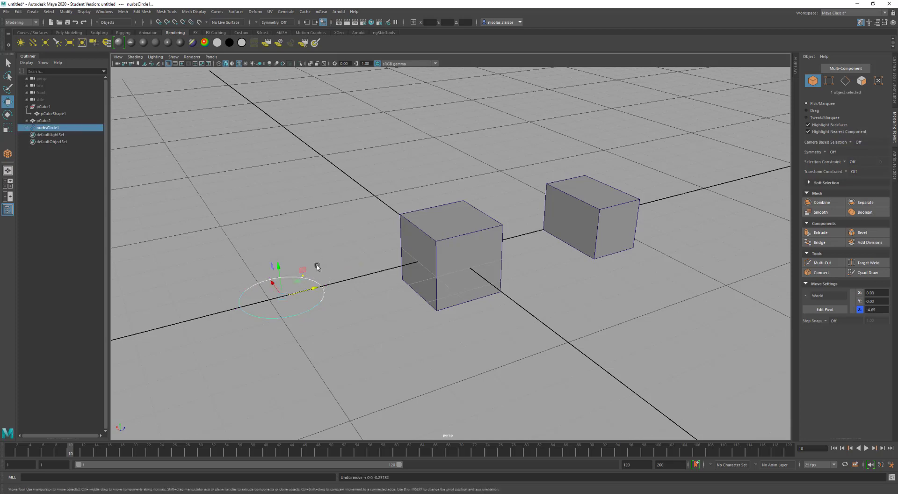
pyautogui.press('Delete')
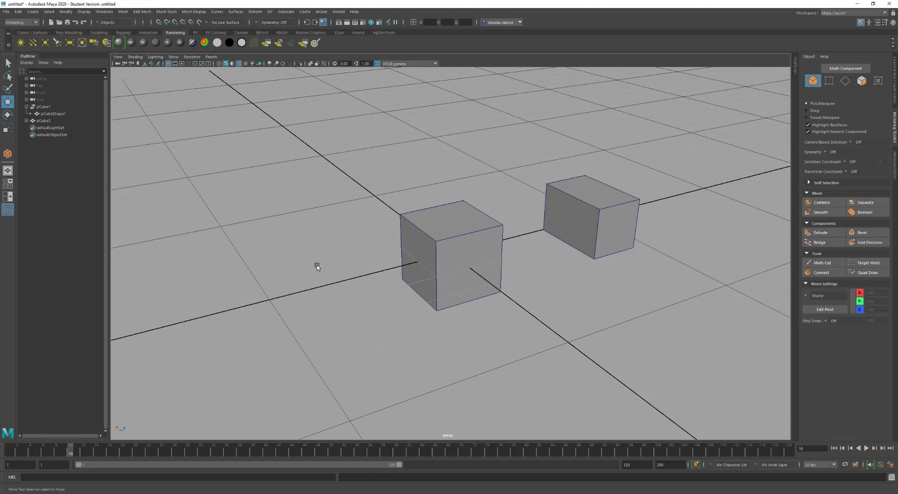
# Select the first cube and examine the selection conversion commands and the Move tool's quick options.
pyautogui.click(457, 233)
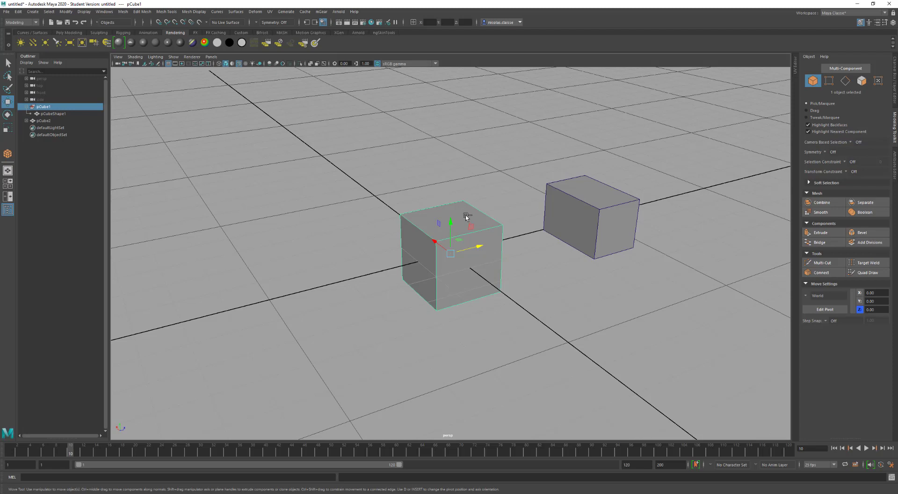
pyautogui.keyDown('shift'); pyautogui.rightClick(466, 216); pyautogui.keyUp('shift')
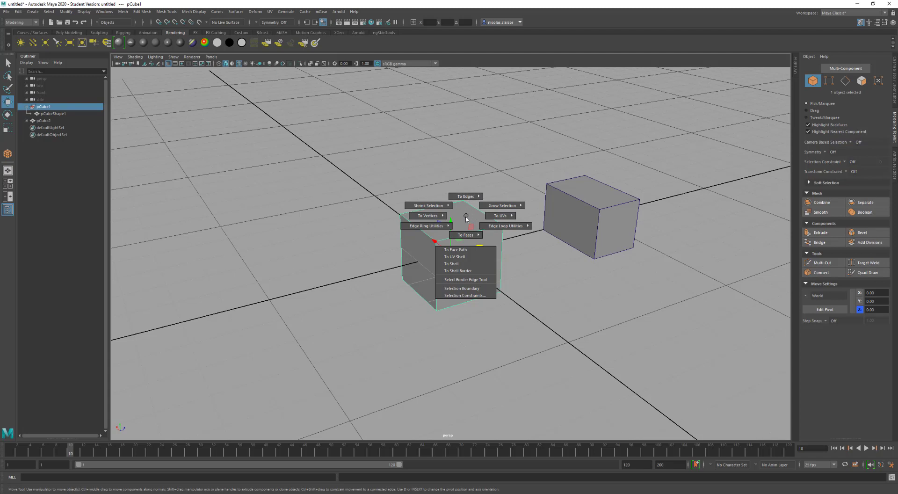
pyautogui.click(466, 218)
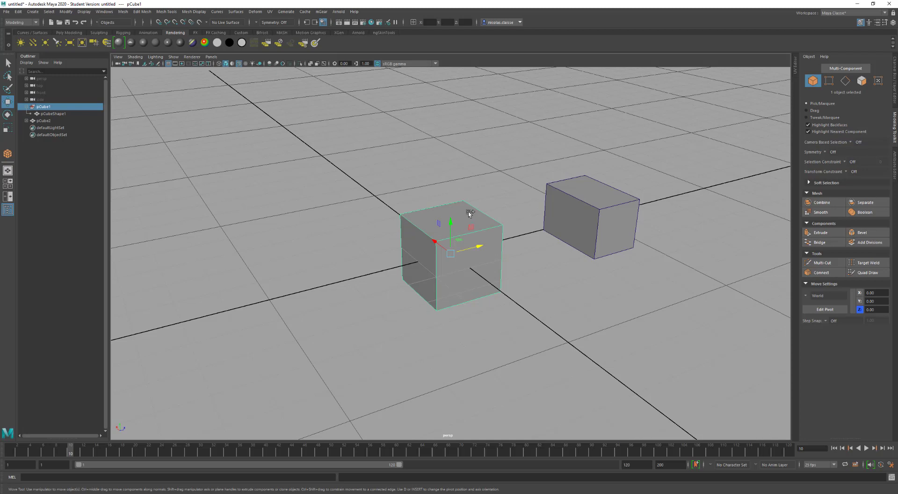
pyautogui.click(468, 212)
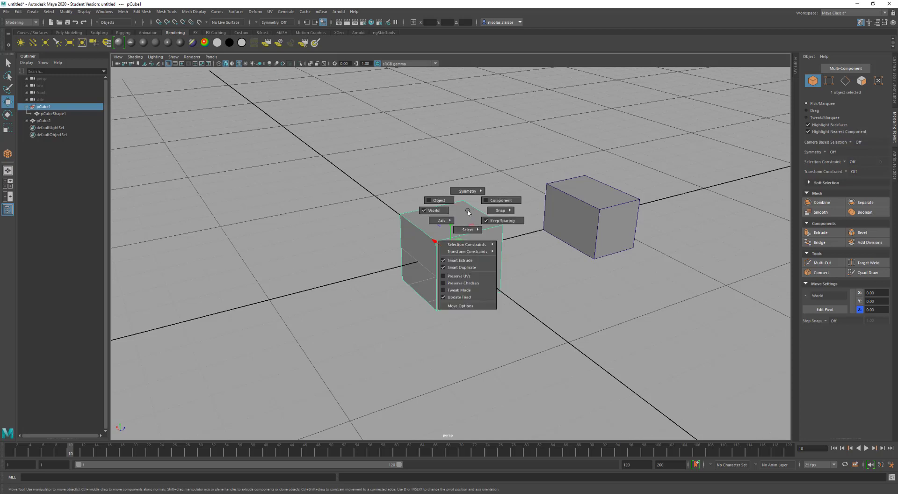
pyautogui.click(469, 213)
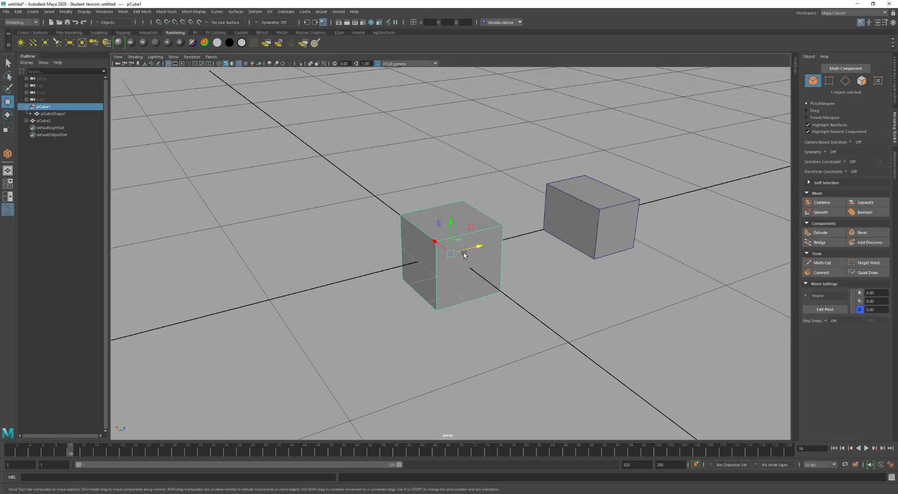
# Set the Move tool's axis orientation to Object, rotate the first cube about -20 degrees around X, and return to the Move tool.
pyautogui.click(456, 209)
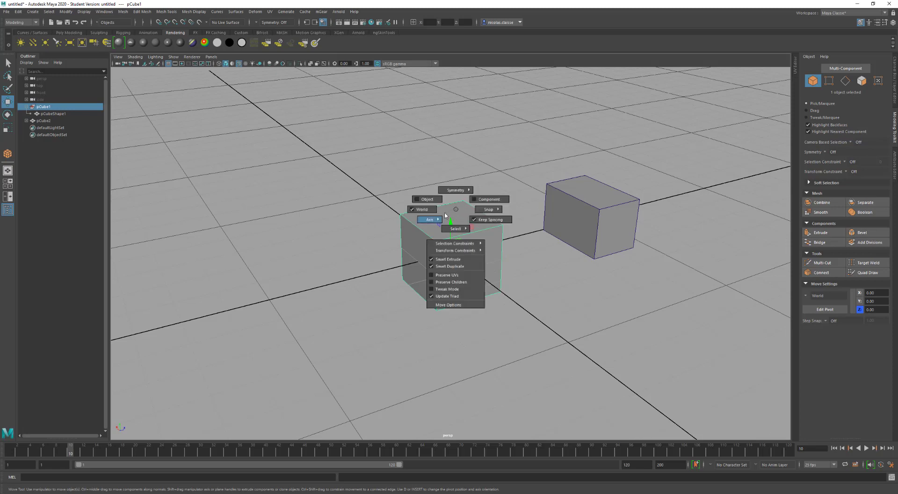
pyautogui.click(431, 200)
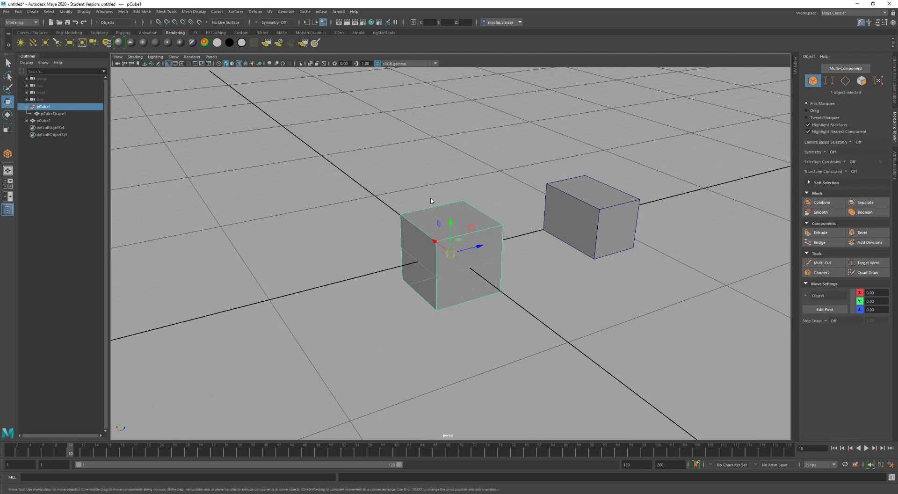
pyautogui.press('e')
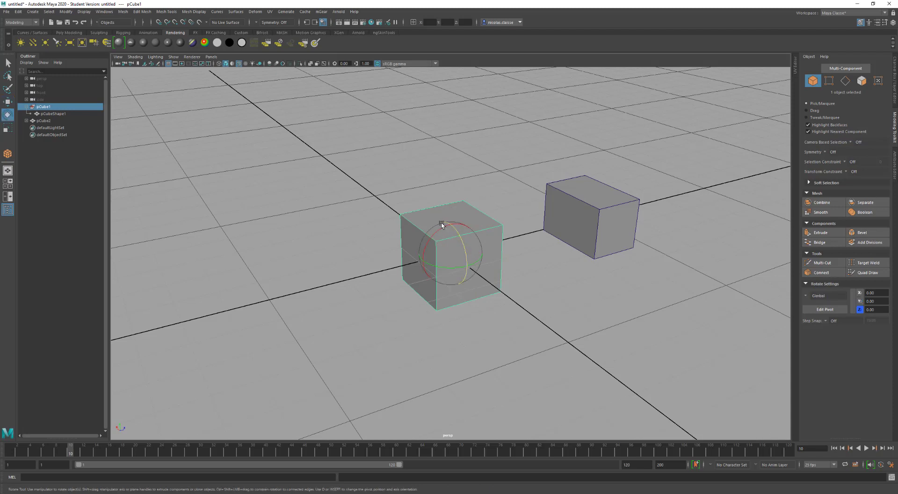
pyautogui.moveTo(439, 235); pyautogui.dragTo(451, 236)
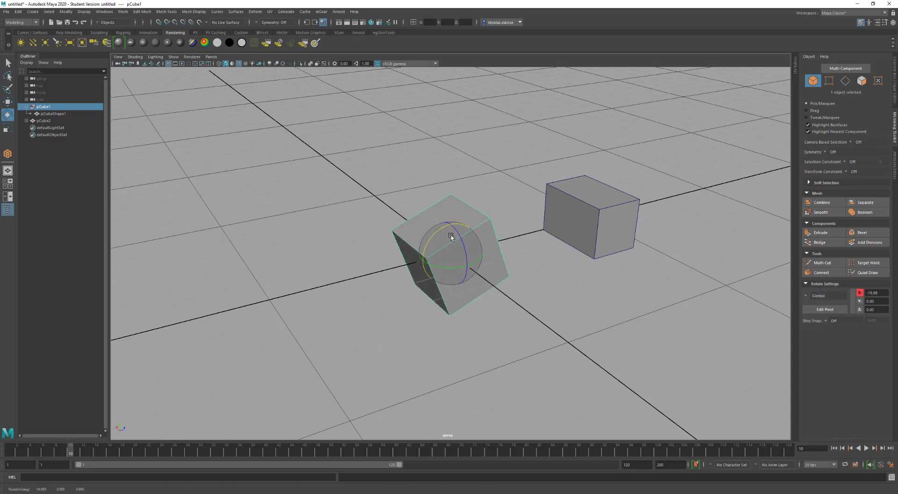
pyautogui.press('w')
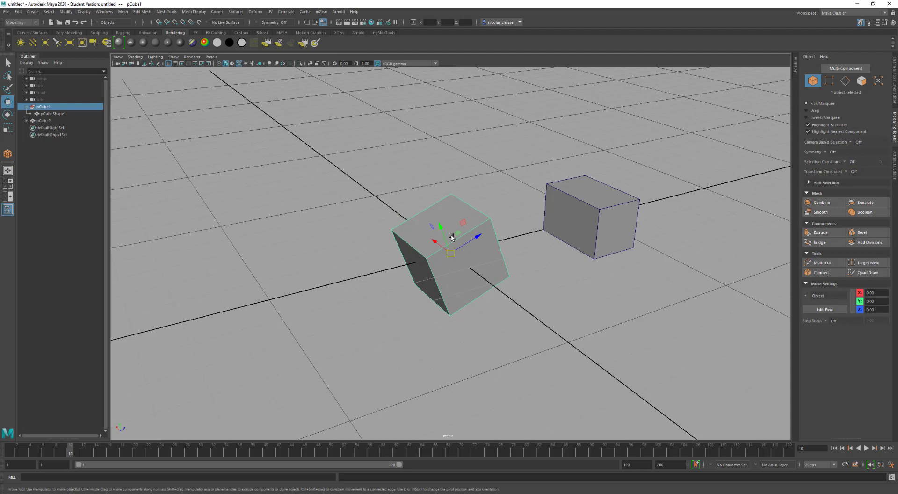
# Examine the Move tool's World and Object axis options and move the first cube along its own Z axis.
pyautogui.moveTo(451, 236); pyautogui.dragTo(428, 238)
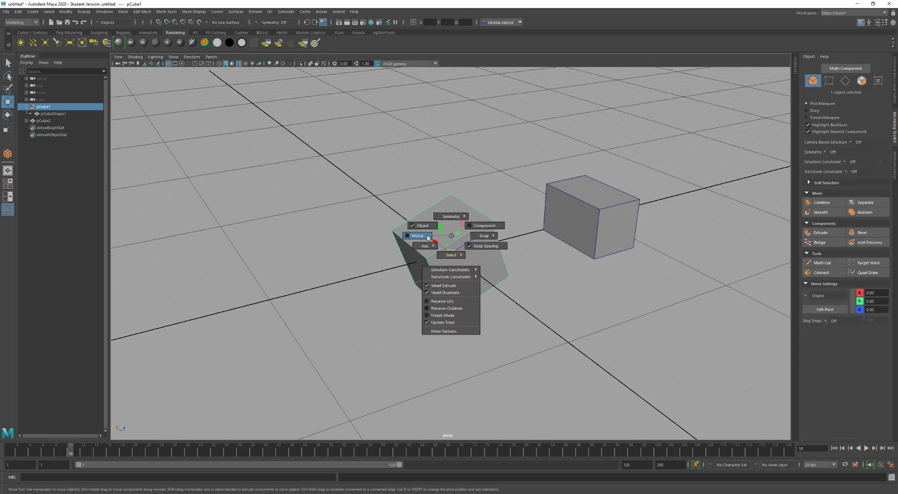
pyautogui.moveTo(427, 238); pyautogui.dragTo(461, 233)
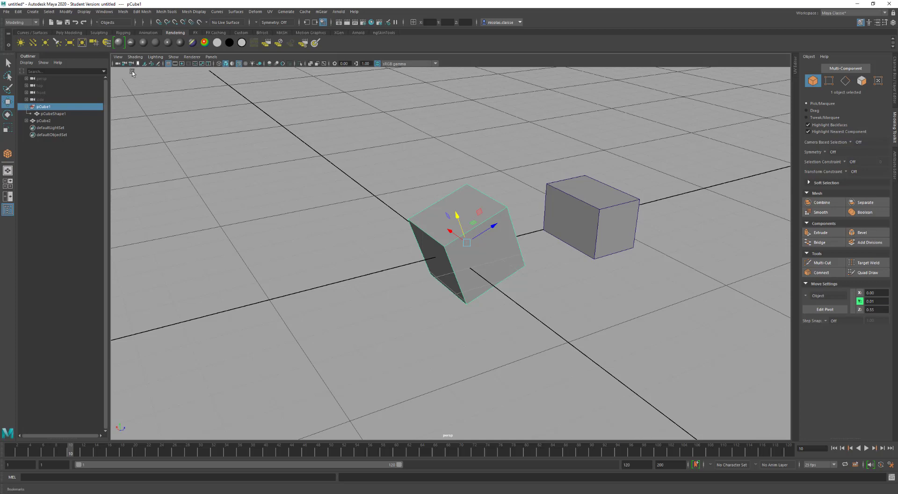
# Switch to the Select tool and examine its quick options, including Paint Select, Lasso and Symmetry.
pyautogui.click(9, 63)
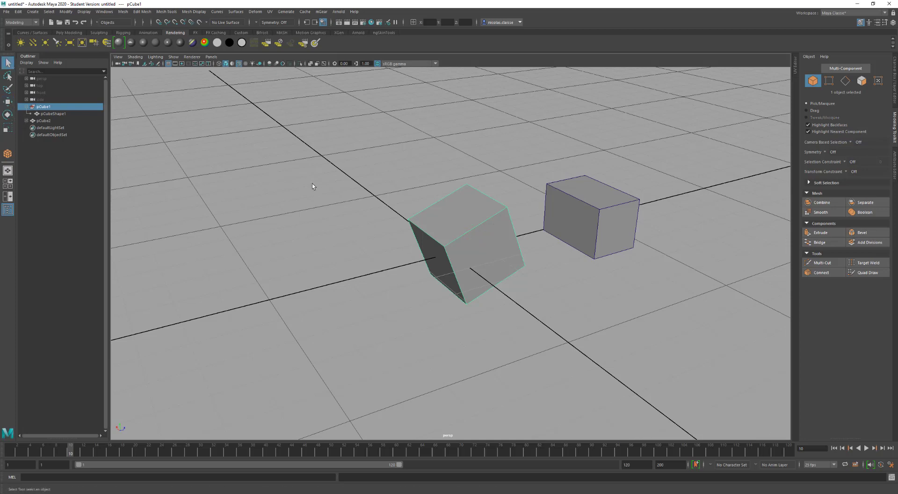
pyautogui.click(440, 215)
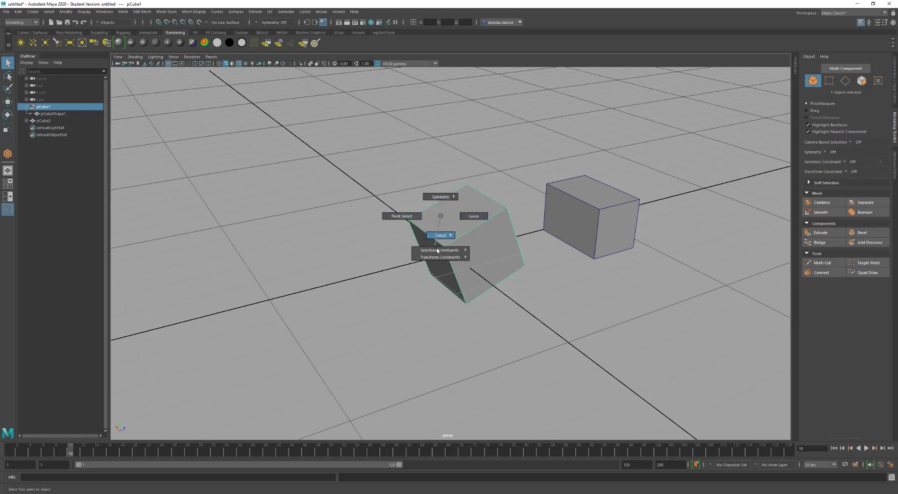
pyautogui.click(442, 217)
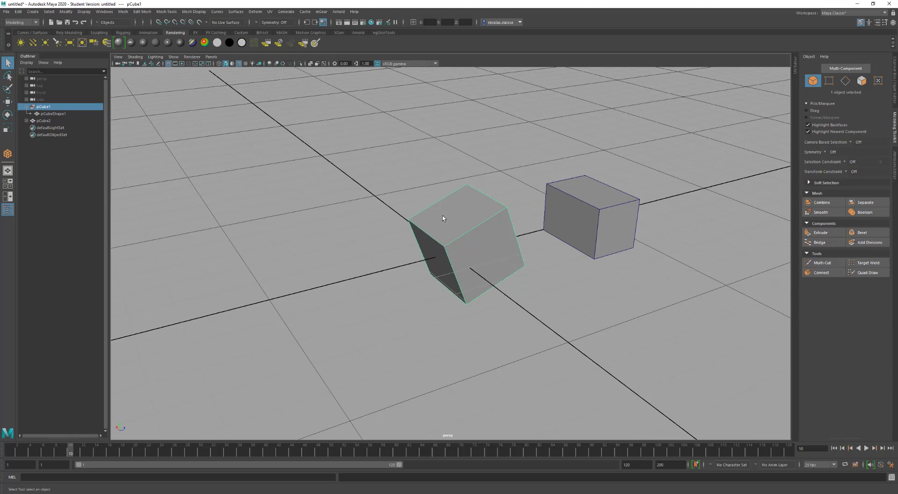
pyautogui.click(477, 219)
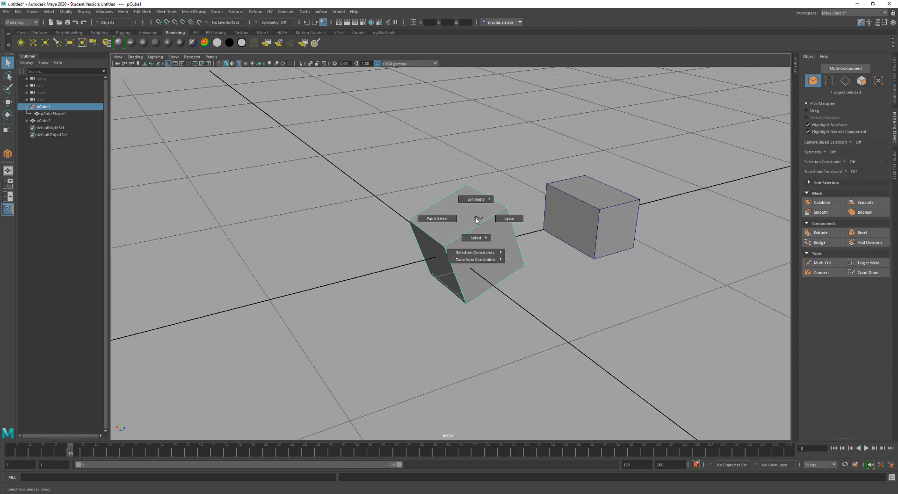
pyautogui.click(477, 220)
pyautogui.rightClick(476, 218)
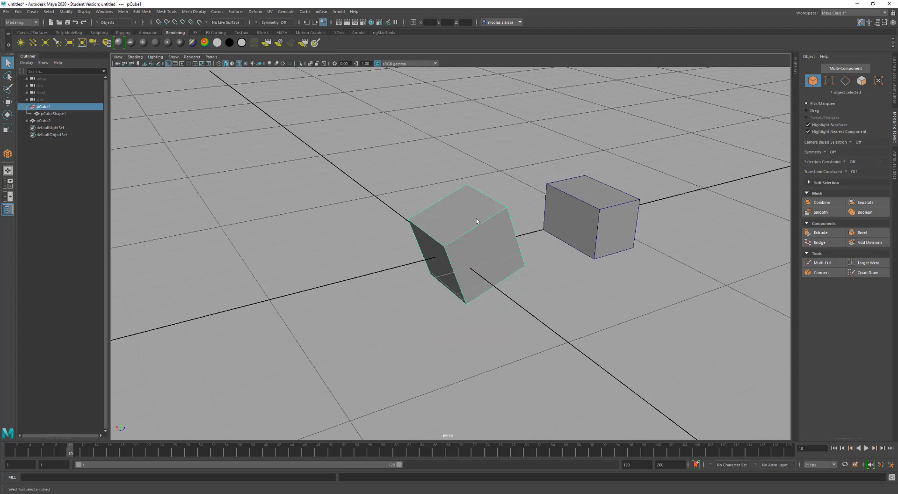
# Put the first cube in edge mode, select a top edge, and examine the edge modeling and selection conversion commands.
pyautogui.moveTo(478, 208); pyautogui.dragTo(477, 173, button='right')
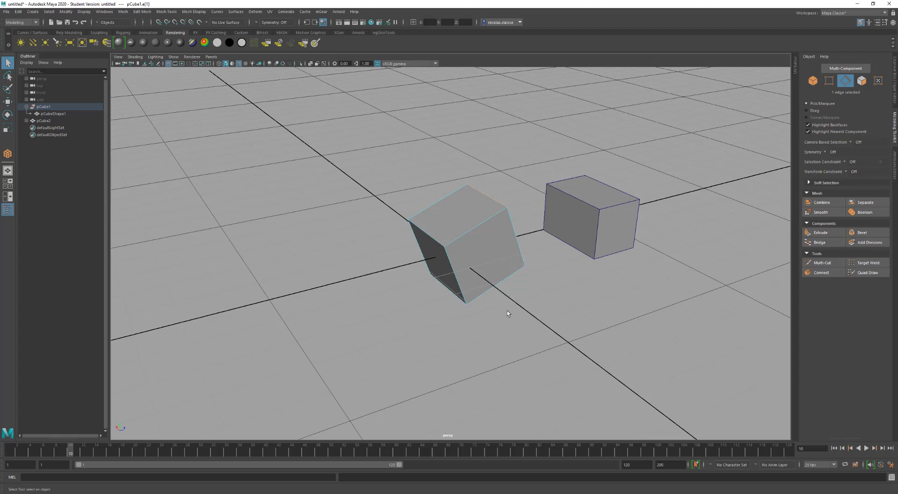
pyautogui.keyDown('shift'); pyautogui.rightClick(474, 222); pyautogui.keyUp('shift')
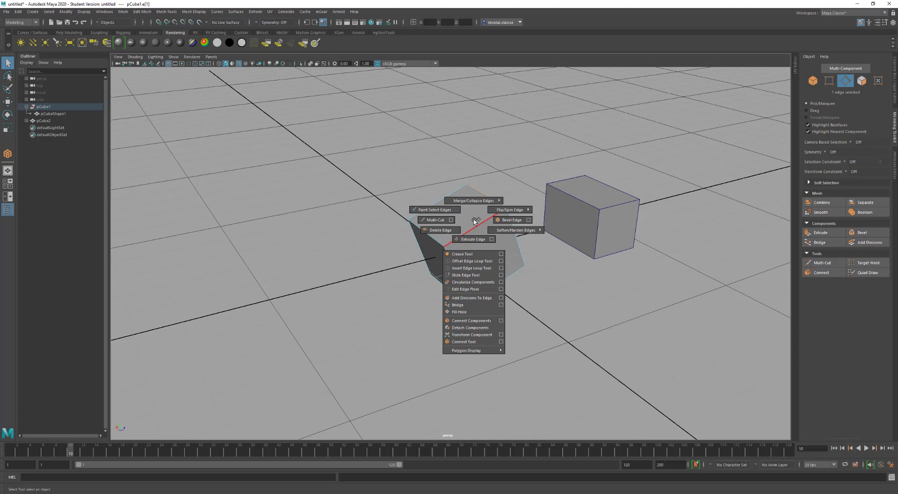
pyautogui.click(475, 221)
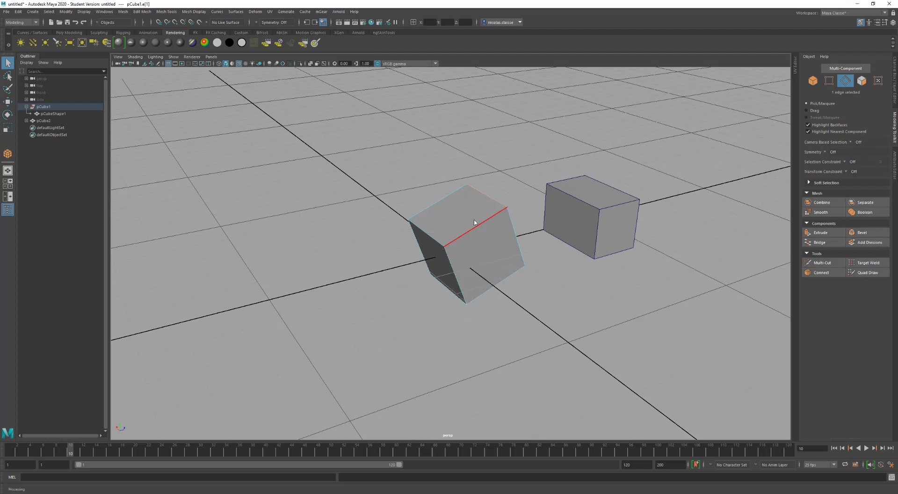
pyautogui.keyDown('ctrl'); pyautogui.rightClick(474, 222); pyautogui.keyUp('ctrl')
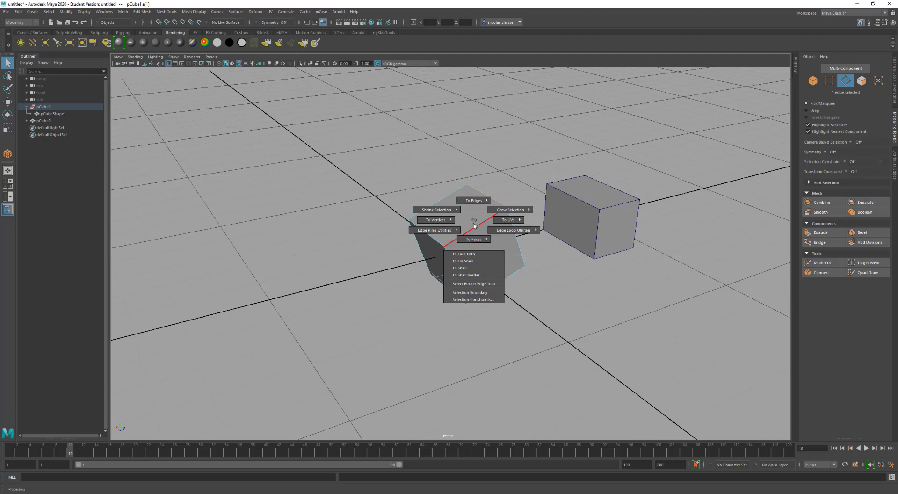
pyautogui.click(474, 222)
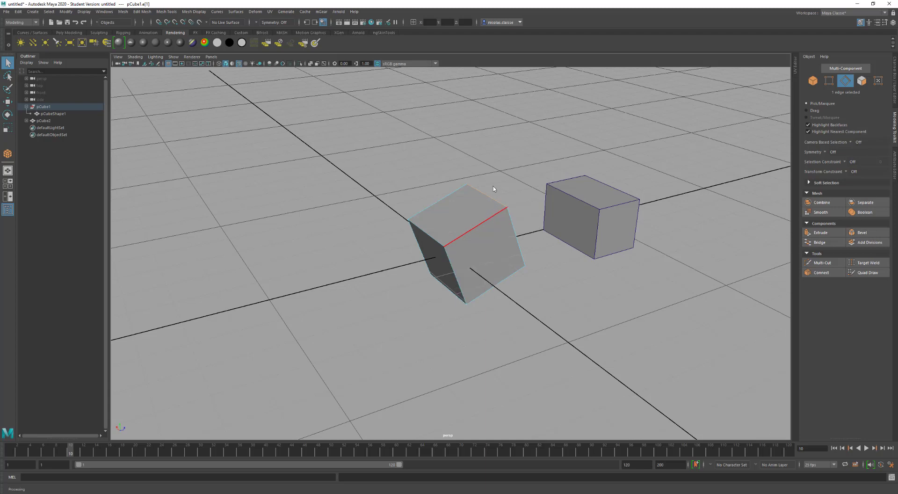
pyautogui.moveTo(490, 214); pyautogui.dragTo(491, 175, button='right')
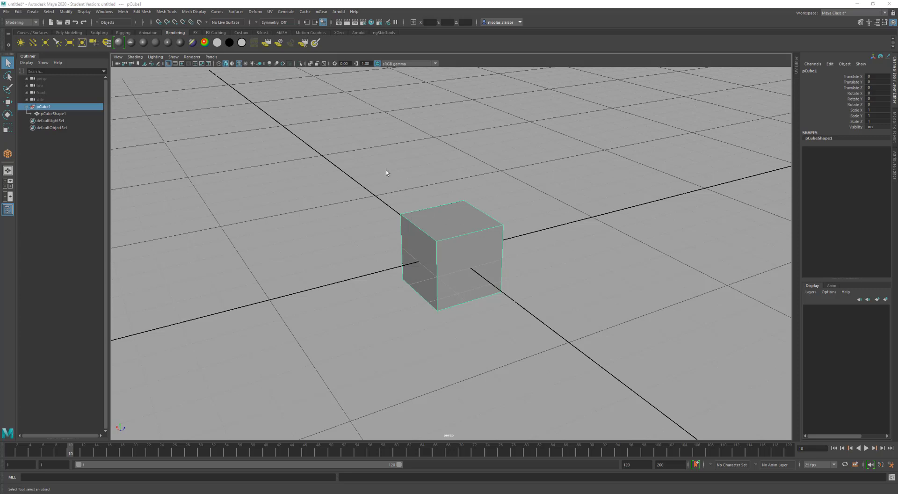
# Display the cube in wireframe, switch it to edge mode, and examine the marking menus over the mesh and over empty space.
pyautogui.click(219, 64)
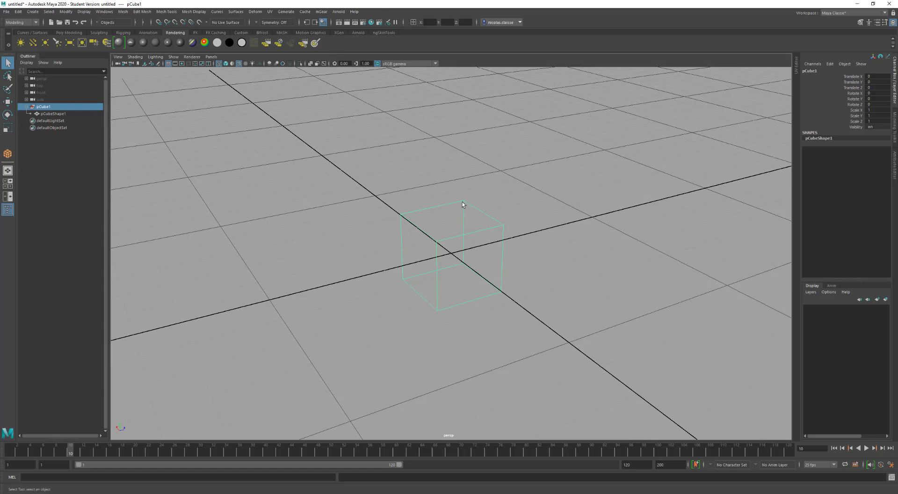
pyautogui.moveTo(462, 201); pyautogui.dragTo(459, 186, button='right')
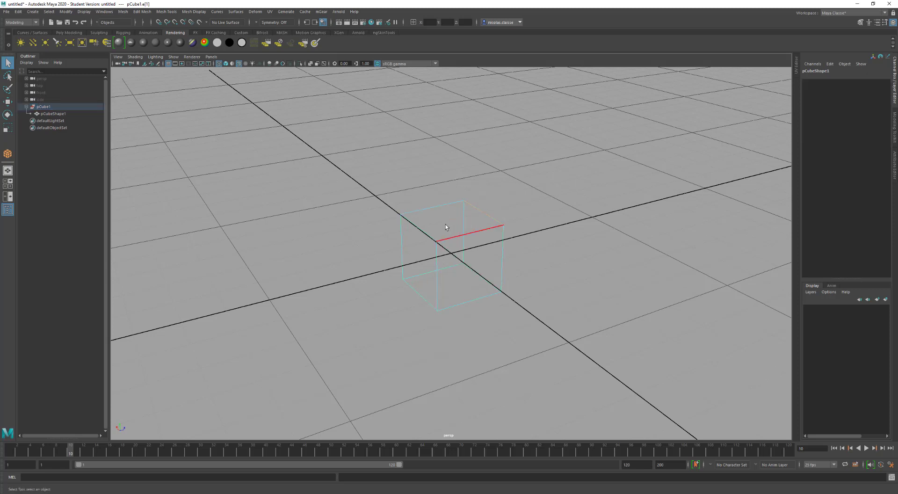
pyautogui.rightClick(445, 224)
pyautogui.click(423, 178)
pyautogui.rightClick(423, 179)
pyautogui.click(424, 178)
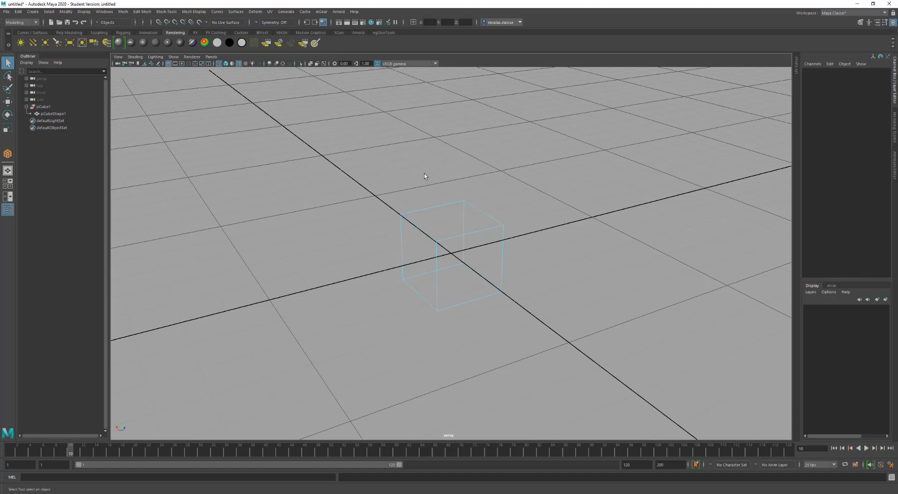
pyautogui.rightClick(424, 173)
pyautogui.click(424, 174)
# Return the cube to object mode, deselect it, and examine the marking menu inside the wireframe away from its edges.
pyautogui.moveTo(467, 204); pyautogui.dragTo(487, 198, button='right')
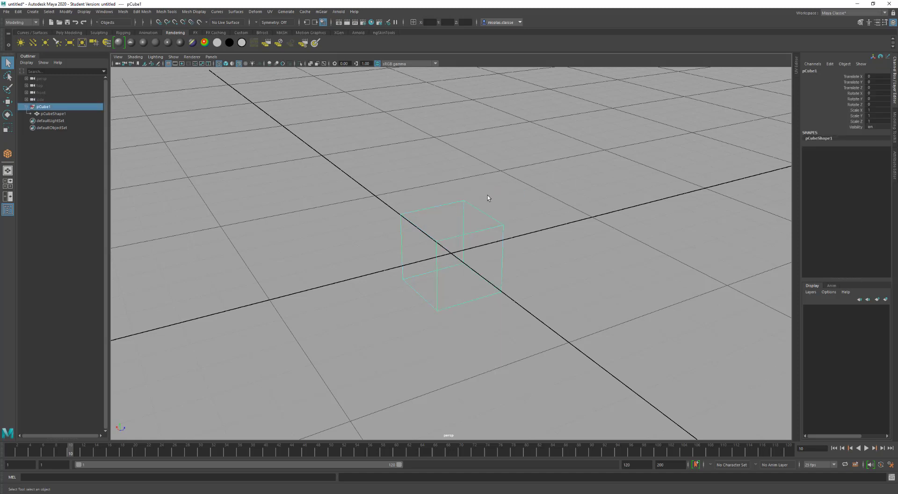
pyautogui.click(535, 170)
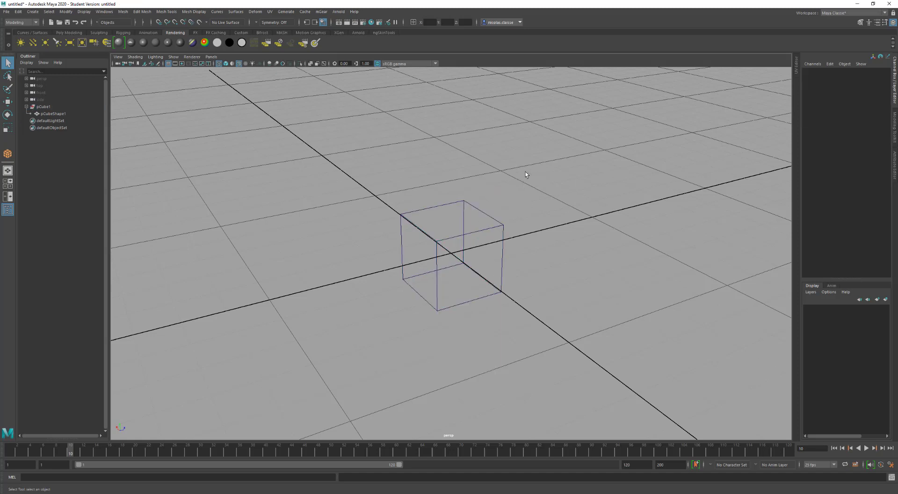
pyautogui.moveTo(536, 156); pyautogui.dragTo(554, 141, button='right')
pyautogui.moveTo(449, 213)
pyautogui.mouseDown(button='right')
pyautogui.moveTo(464, 213)
pyautogui.moveTo(465, 198)
pyautogui.moveTo(463, 213)
pyautogui.mouseUp(button='right')
pyautogui.rightClick(448, 218)
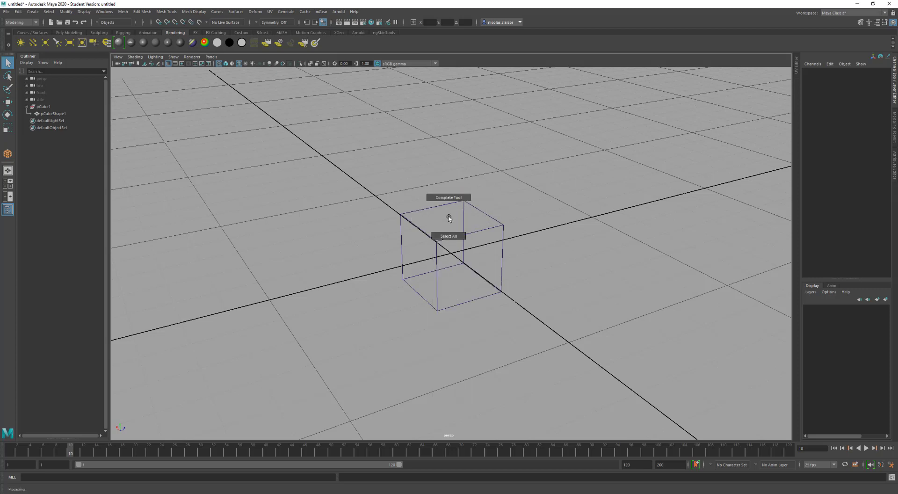
pyautogui.rightClick(464, 213)
pyautogui.moveTo(464, 213)
pyautogui.mouseDown(button='right')
pyautogui.moveTo(466, 193)
pyautogui.moveTo(464, 213)
pyautogui.mouseUp(button='right')
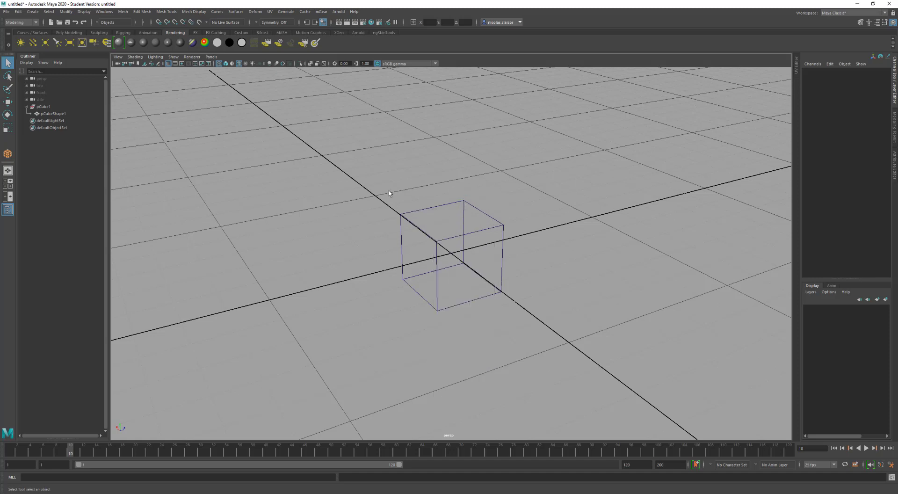
# Return the viewport to smooth shading with wireframe on shaded.
pyautogui.click(225, 64)
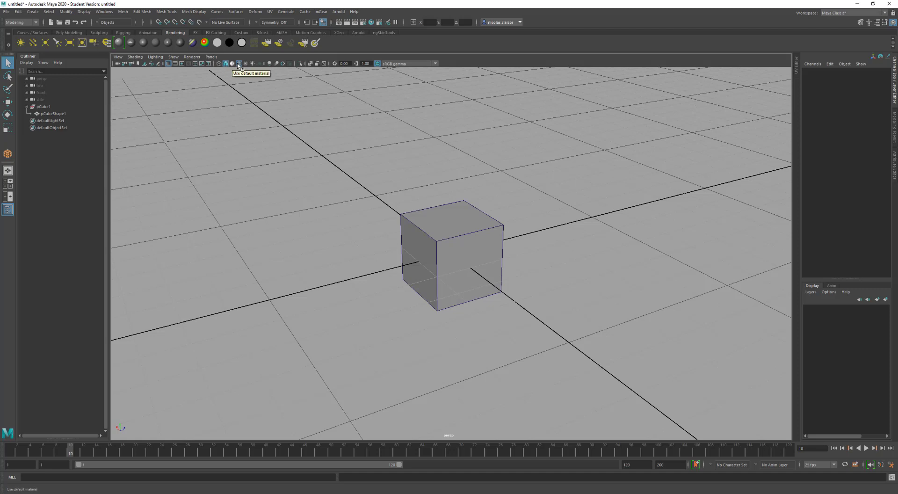
pyautogui.click(239, 64)
pyautogui.click(240, 64)
# Assign a new aiStandardSurface material to the cube and show the material's attributes.
pyautogui.rightClick(466, 224)
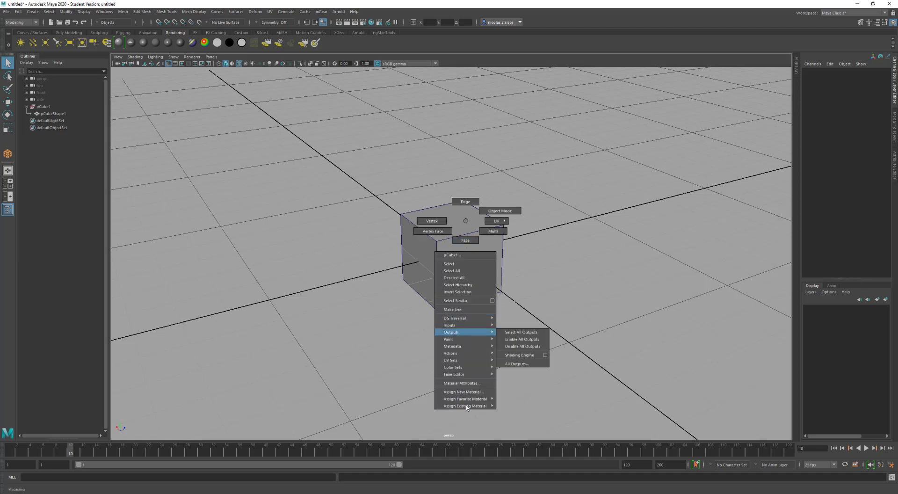
pyautogui.moveTo(490, 399)
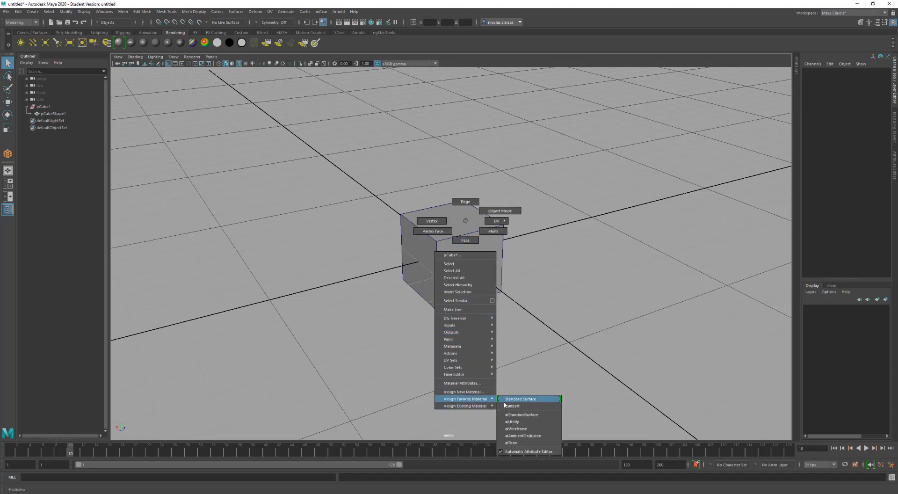
pyautogui.click(507, 415)
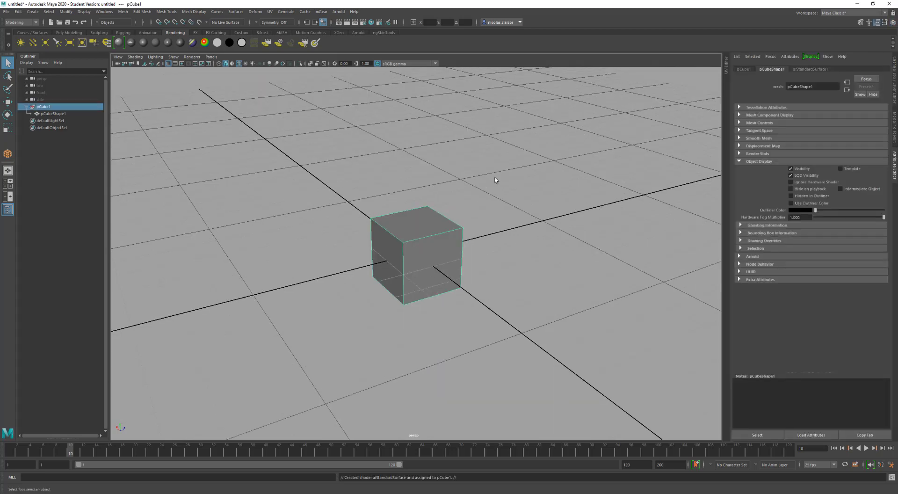
pyautogui.click(803, 69)
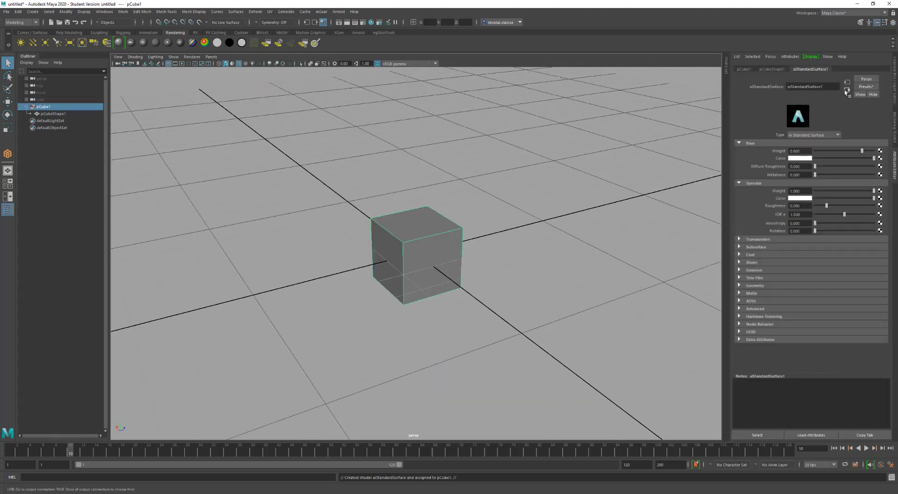
# Clear the render node search filter and connect a Checker texture to the material's base Color.
pyautogui.click(880, 158)
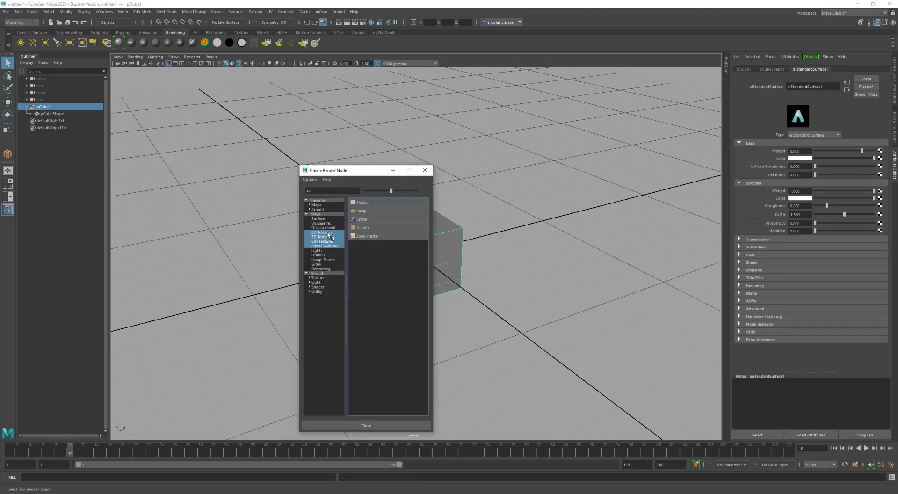
pyautogui.click(331, 191)
pyautogui.press('BackSpace')
pyautogui.press('BackSpace')
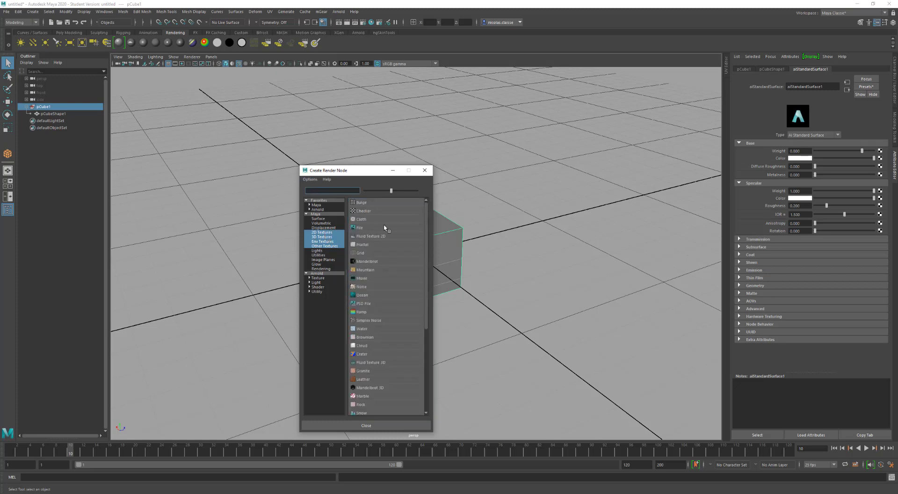
pyautogui.click(378, 211)
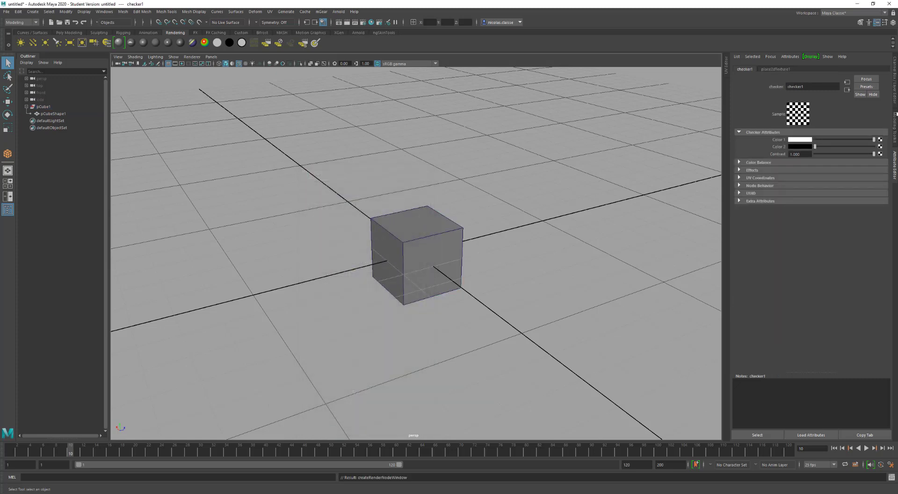
# Turn on textured display and compare the checker material with the default material on the cube.
pyautogui.click(246, 64)
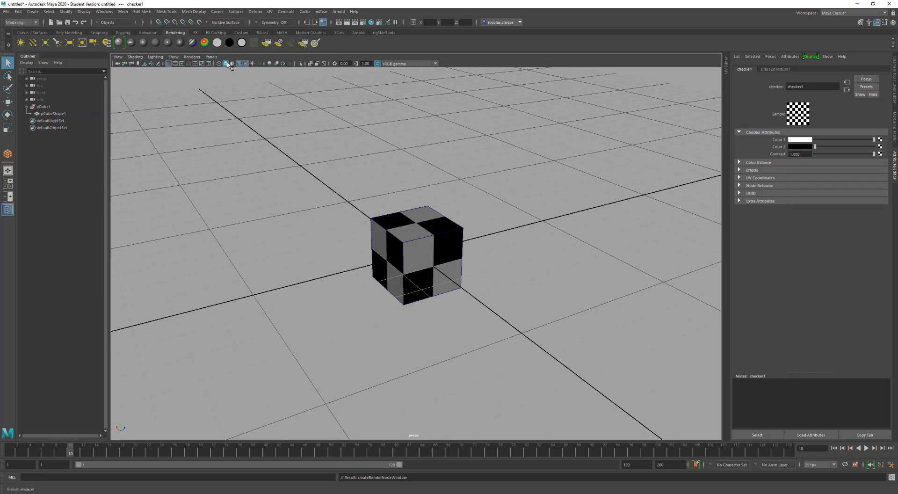
pyautogui.click(233, 63)
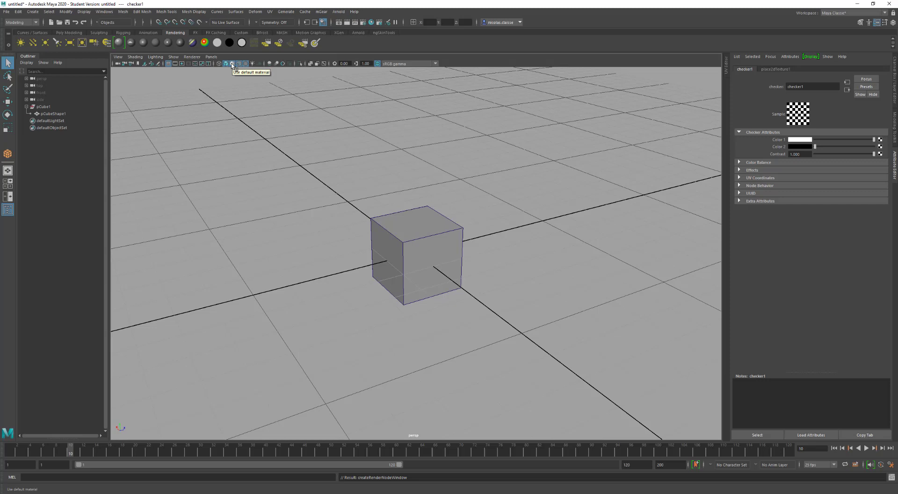
pyautogui.click(232, 64)
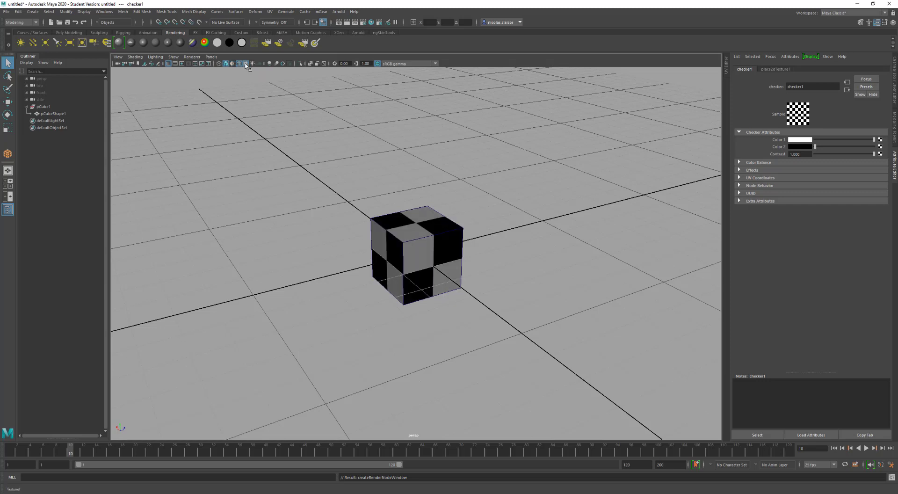
# Turn off textured display and light the viewport with all scene lights.
pyautogui.click(247, 64)
pyautogui.click(253, 64)
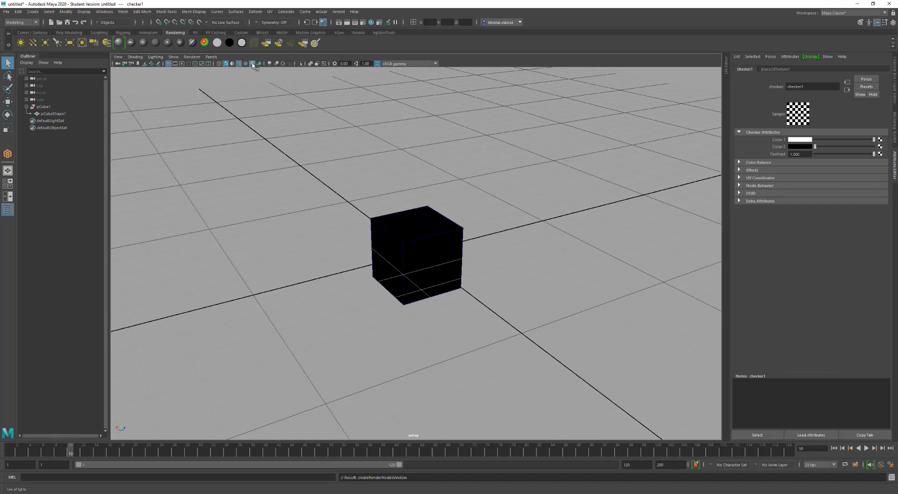
# Create a directional light, move it above the cube and rotate it so it points down at the cube.
pyautogui.click(33, 44)
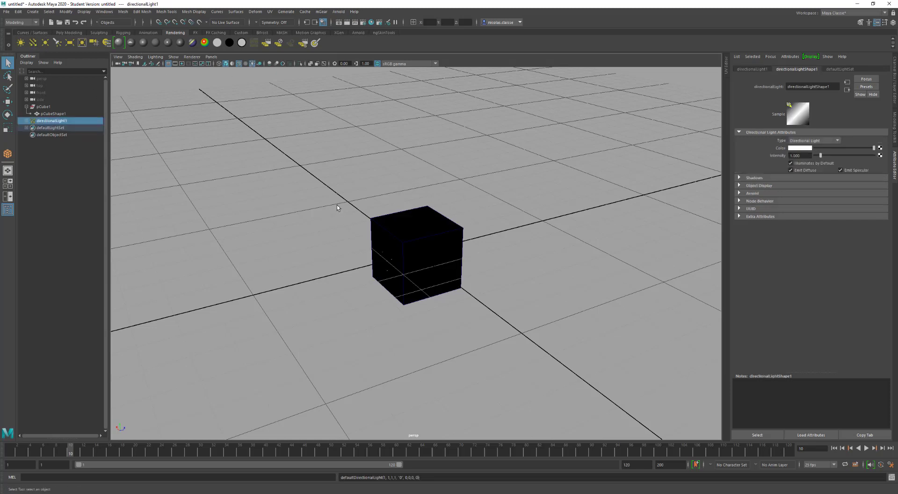
pyautogui.press('w')
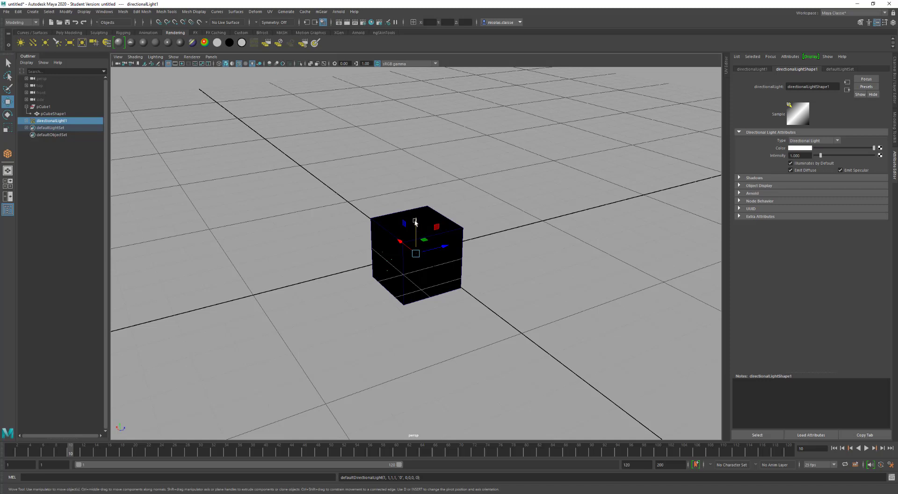
pyautogui.moveTo(415, 221); pyautogui.dragTo(388, 181)
pyautogui.press('e')
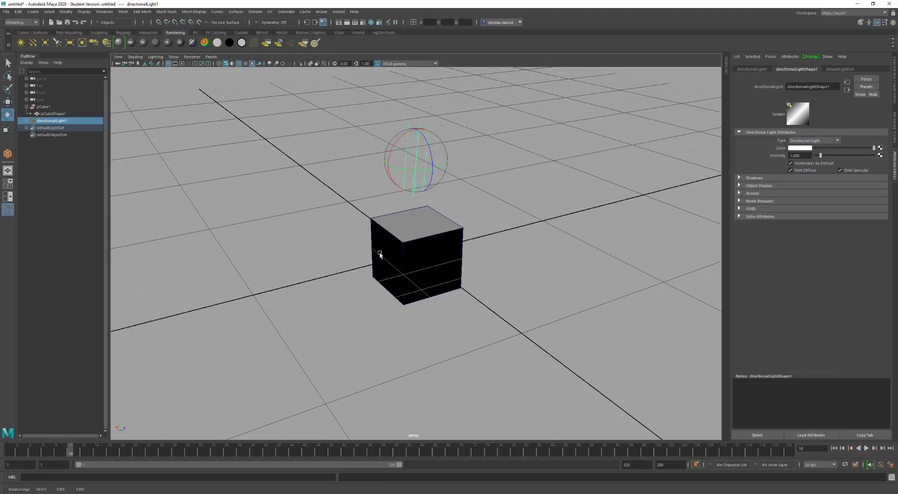
pyautogui.click(268, 221)
# Create a polygon plane on the grid that extends beyond the cube on all sides.
pyautogui.keyDown('shift'); pyautogui.rightClick(299, 222); pyautogui.keyUp('shift')
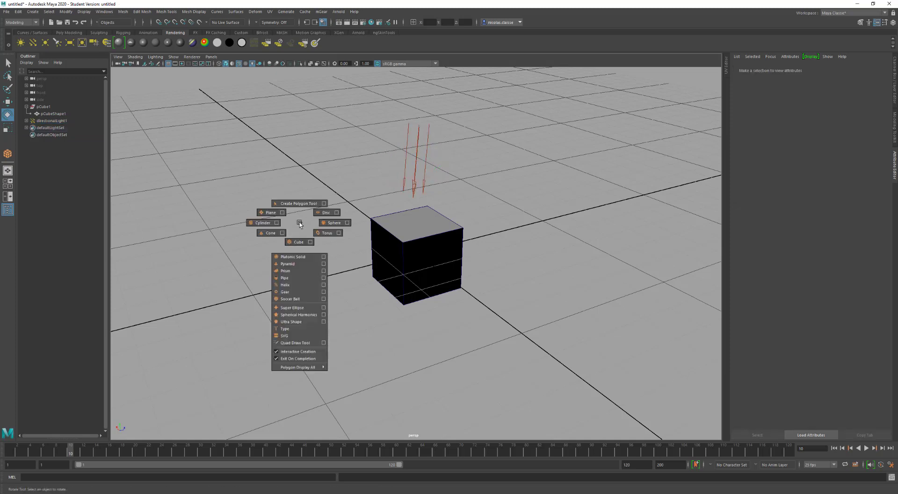
pyautogui.click(271, 214)
pyautogui.moveTo(400, 256); pyautogui.dragTo(463, 315)
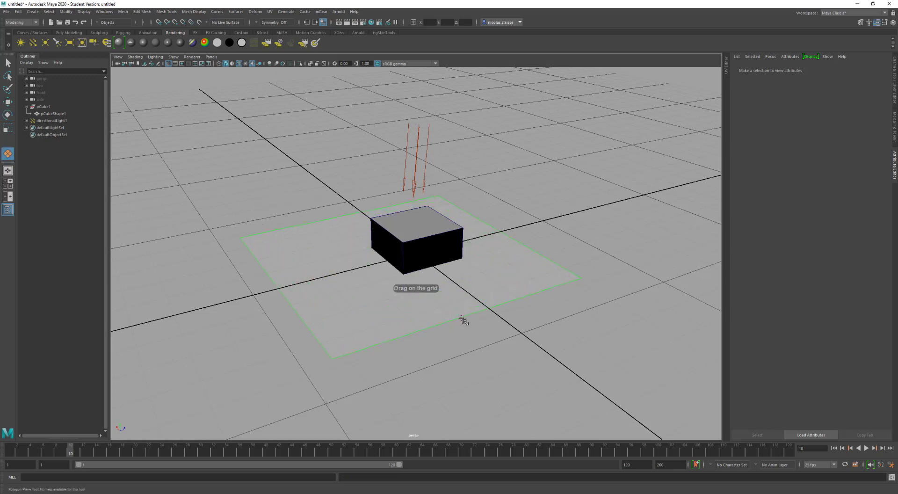
# Raise the cube above the plane and turn on viewport shadows from the light.
pyautogui.click(427, 249)
pyautogui.press('w')
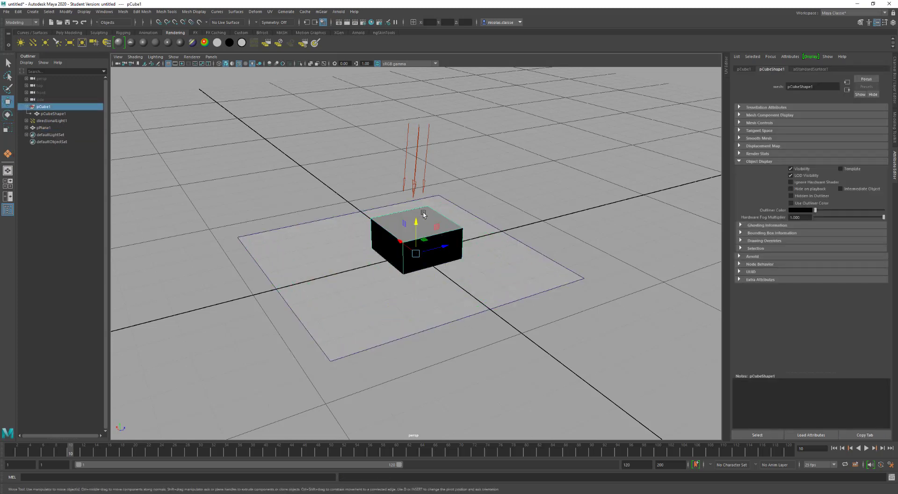
pyautogui.moveTo(415, 221); pyautogui.dragTo(414, 186)
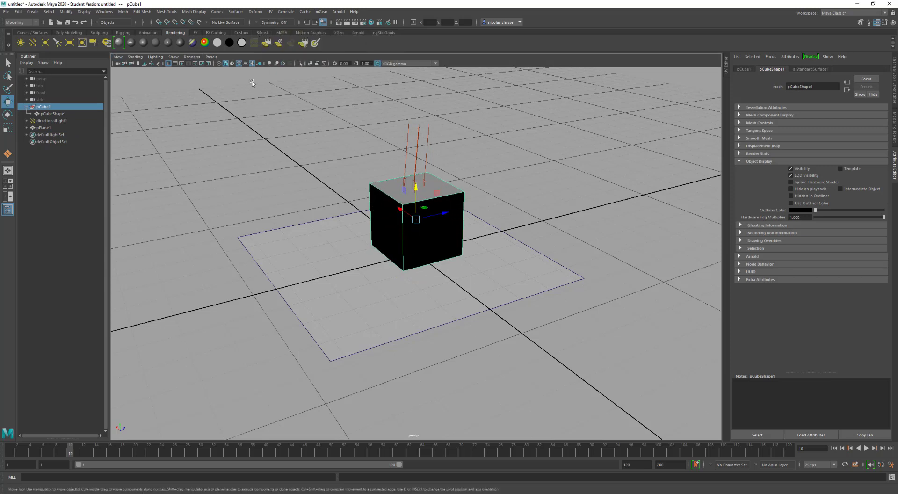
pyautogui.click(259, 64)
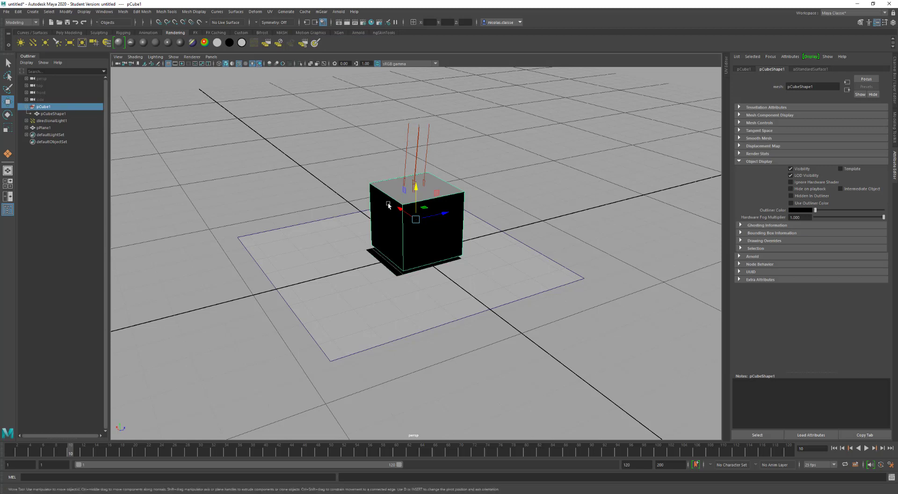
pyautogui.moveTo(416, 191); pyautogui.dragTo(415, 174)
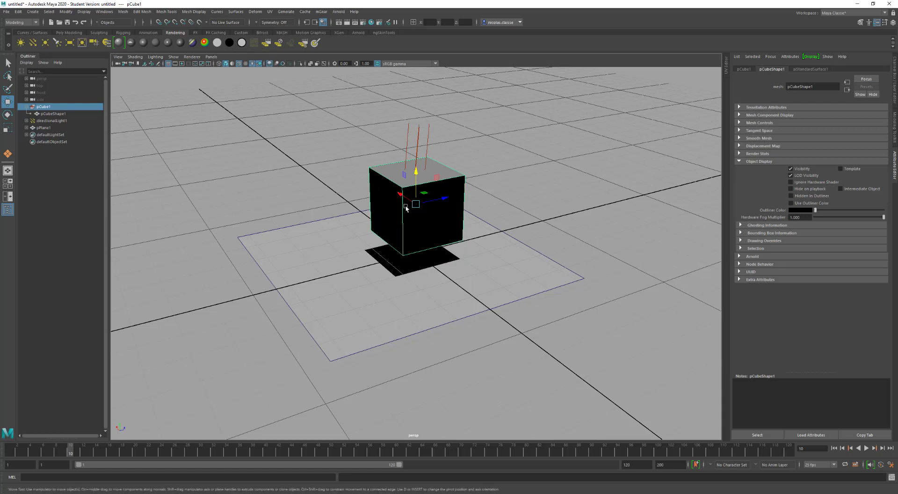
# Switch the viewport from light shadows to ambient occlusion and lower the cube onto the plane to show the contact shading.
pyautogui.click(257, 64)
pyautogui.moveTo(414, 175); pyautogui.dragTo(414, 192)
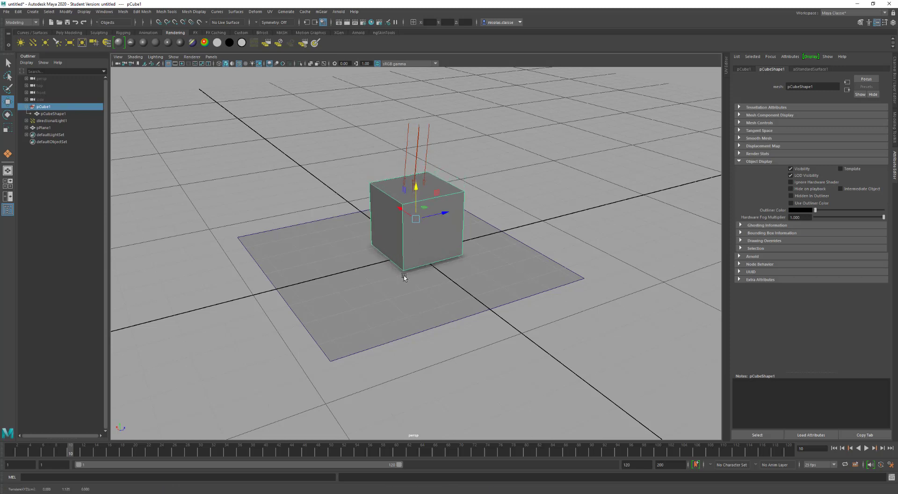
pyautogui.moveTo(405, 275)
pyautogui.keyDown('alt'); pyautogui.mouseDown()
pyautogui.moveTo(392, 260)
pyautogui.moveTo(405, 268)
pyautogui.mouseUp(); pyautogui.keyUp('alt')
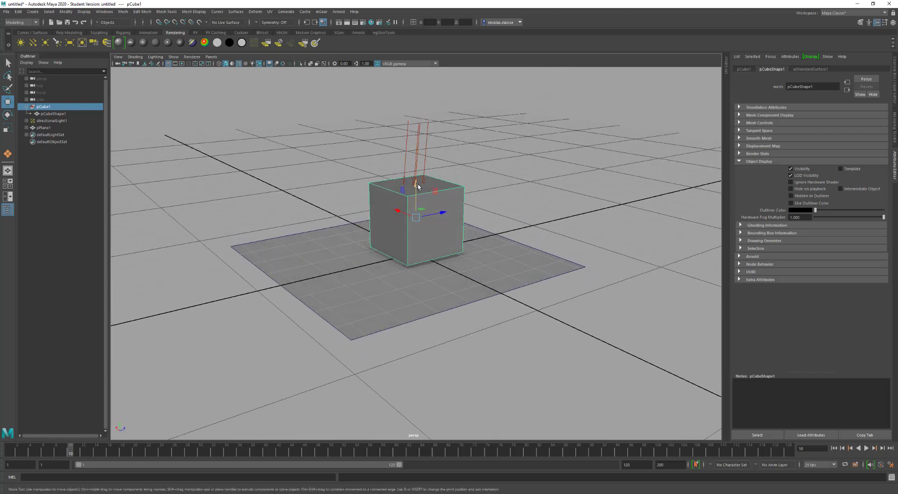
pyautogui.moveTo(415, 185); pyautogui.dragTo(414, 188)
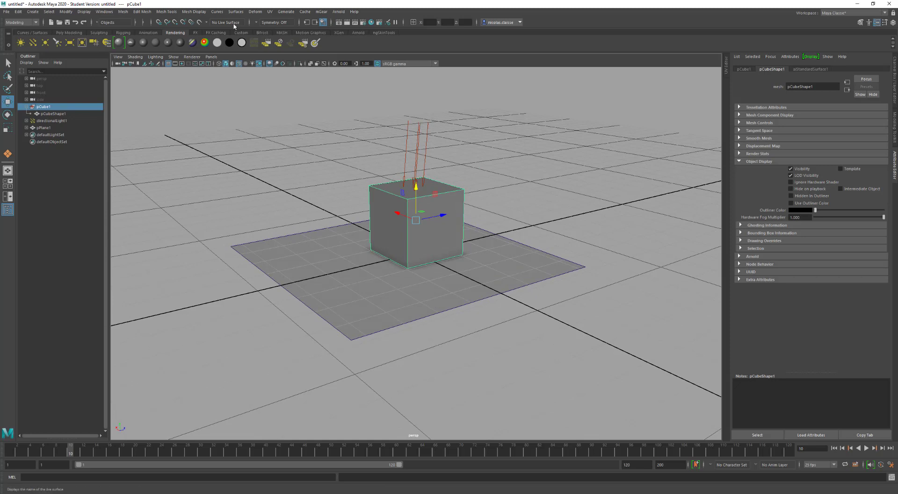
# Toggle multisample anti-aliasing and switch to wireframe display to compare how smoothly the edges are drawn.
pyautogui.click(283, 64)
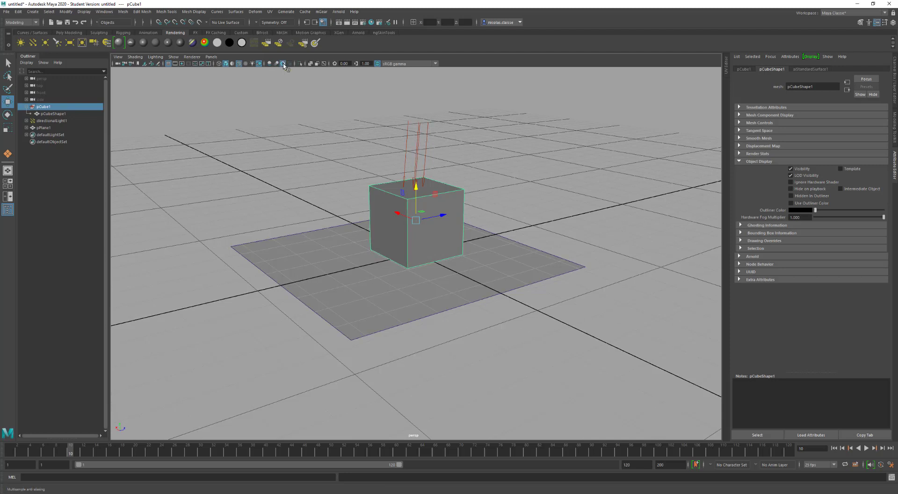
pyautogui.click(218, 64)
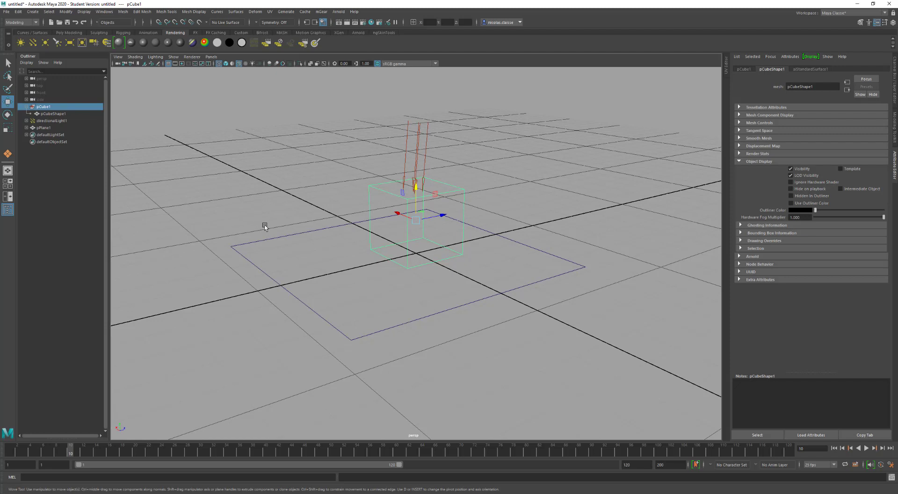
pyautogui.click(282, 64)
pyautogui.keyDown('alt'); pyautogui.moveTo(373, 196); pyautogui.dragTo(369, 223); pyautogui.keyUp('alt')
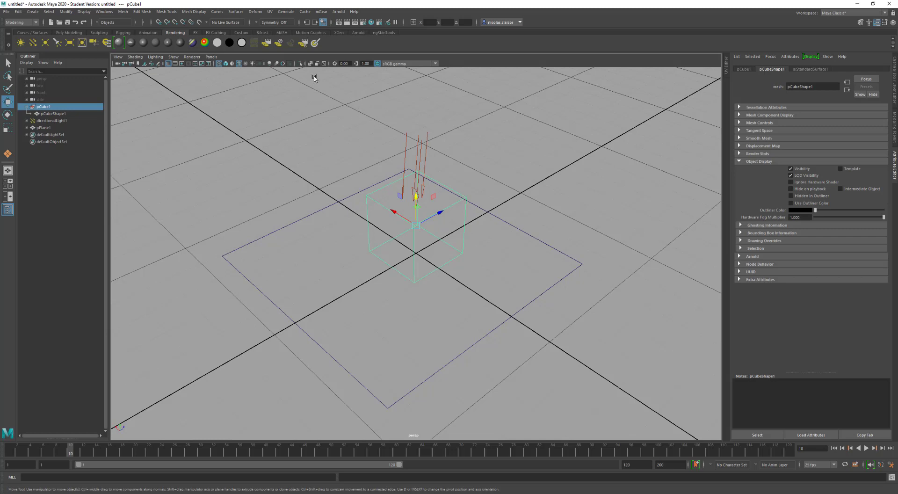
# Isolate the selected cube in the viewport and return to smooth shaded display.
pyautogui.click(300, 64)
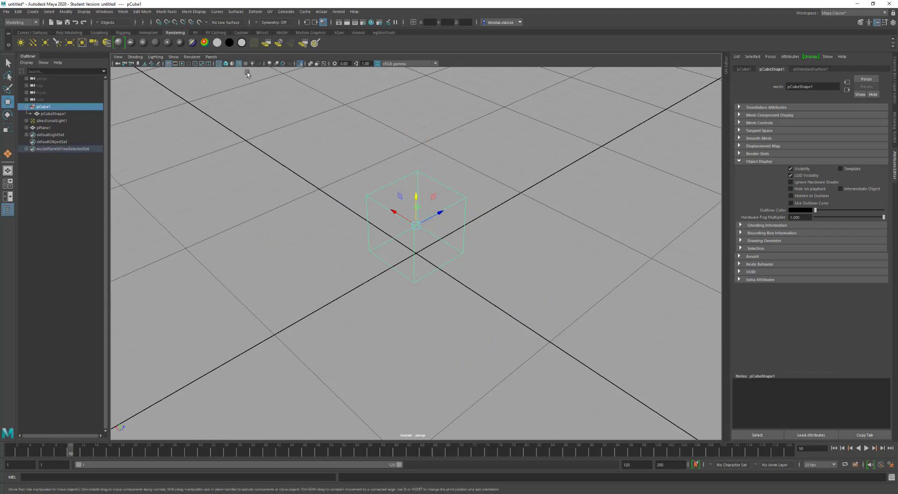
pyautogui.click(226, 63)
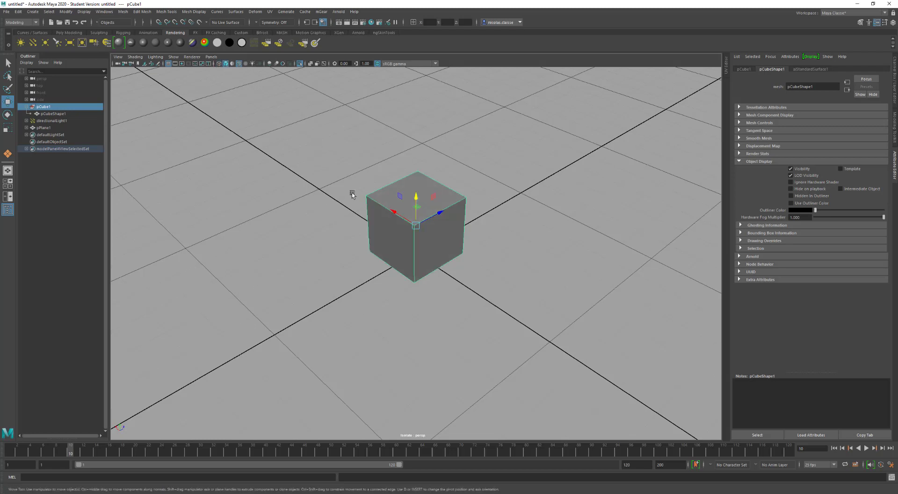
pyautogui.keyDown('alt'); pyautogui.moveTo(353, 193); pyautogui.dragTo(351, 175); pyautogui.keyUp('alt')
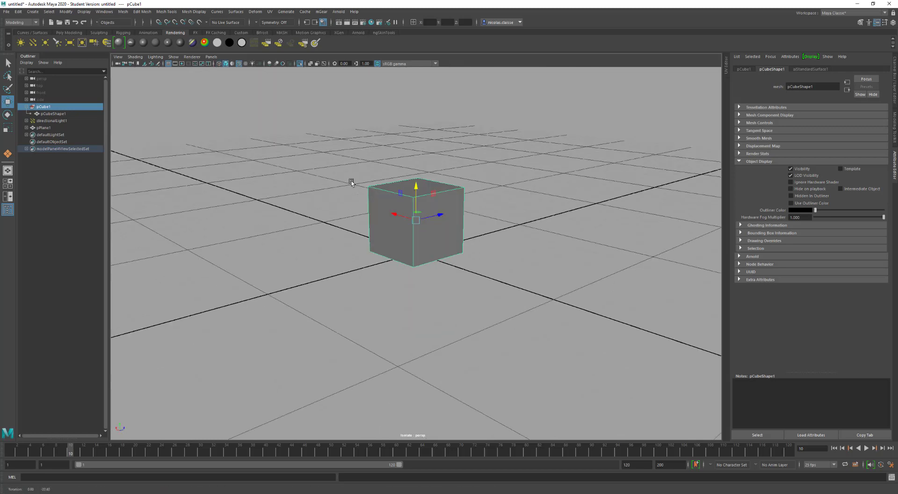
# Enable Auto Load Selected Objects for Isolate Select and check the option's state.
pyautogui.rightClick(302, 66)
pyautogui.click(311, 82)
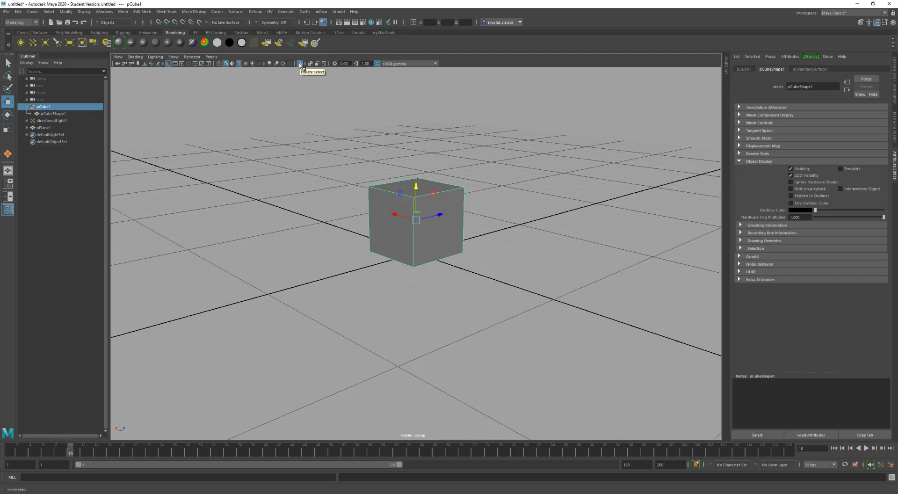
pyautogui.rightClick(299, 65)
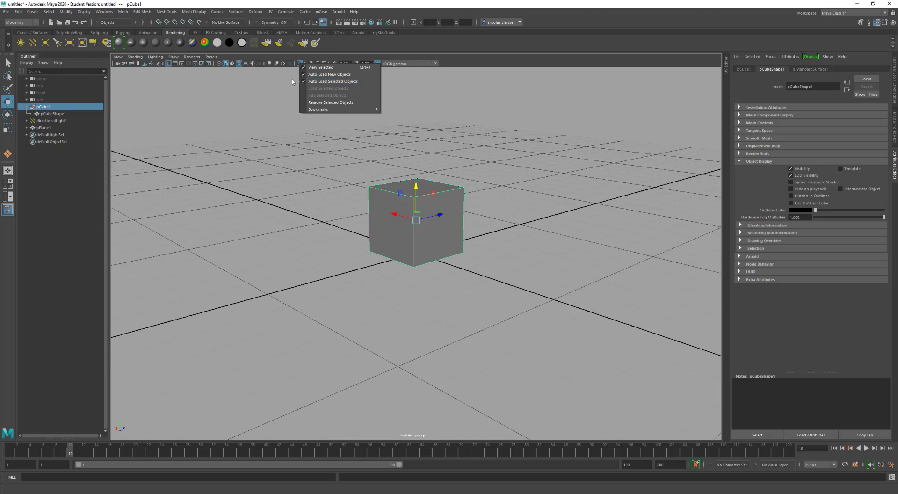
pyautogui.click(275, 91)
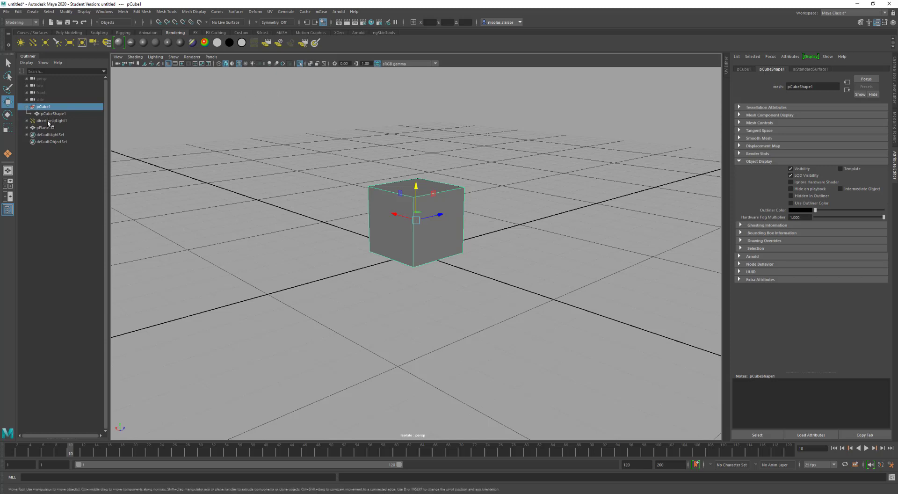
# Hide shape nodes in the Outliner, and view the directional light and the plane in isolation before turning isolation off.
pyautogui.click(26, 63)
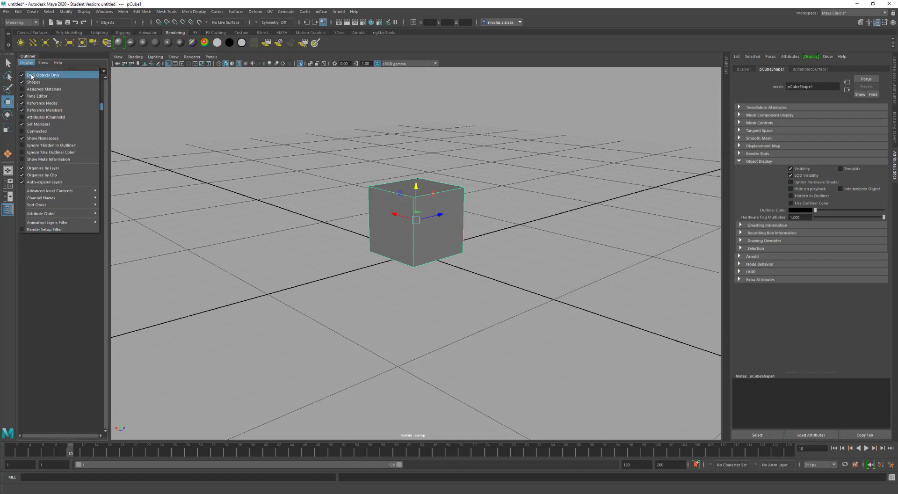
pyautogui.click(33, 81)
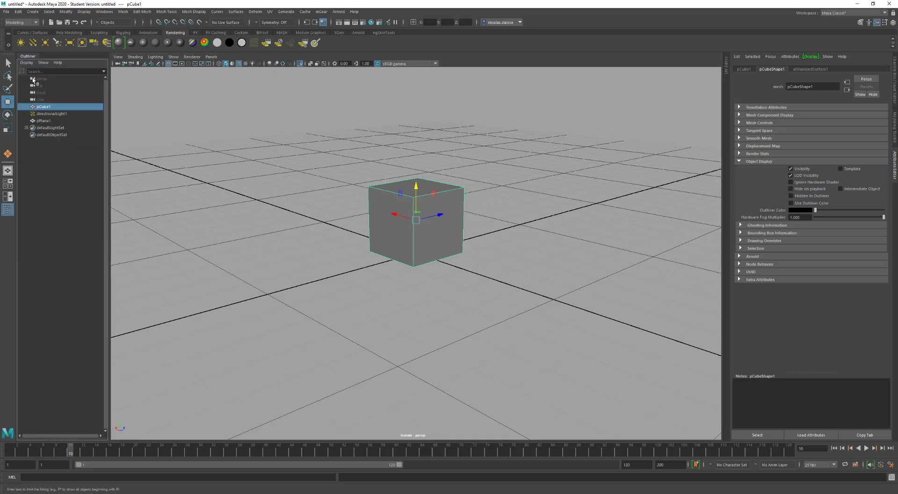
pyautogui.click(48, 113)
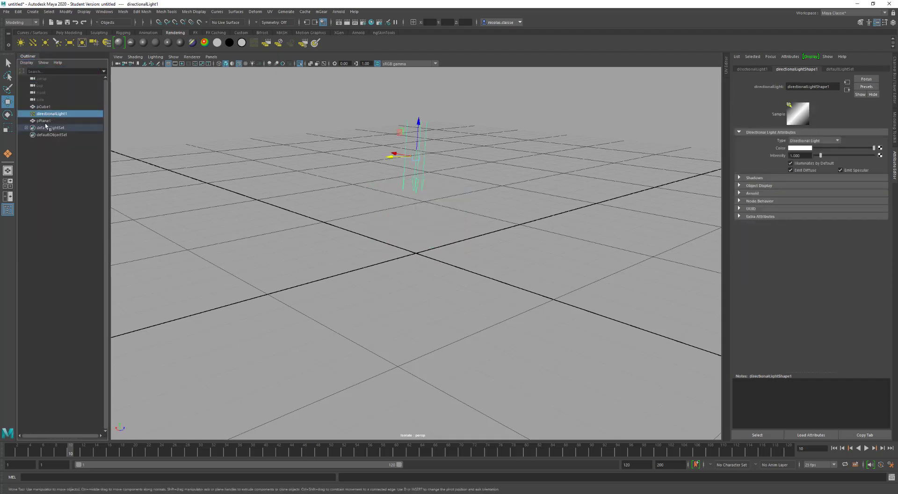
pyautogui.click(44, 121)
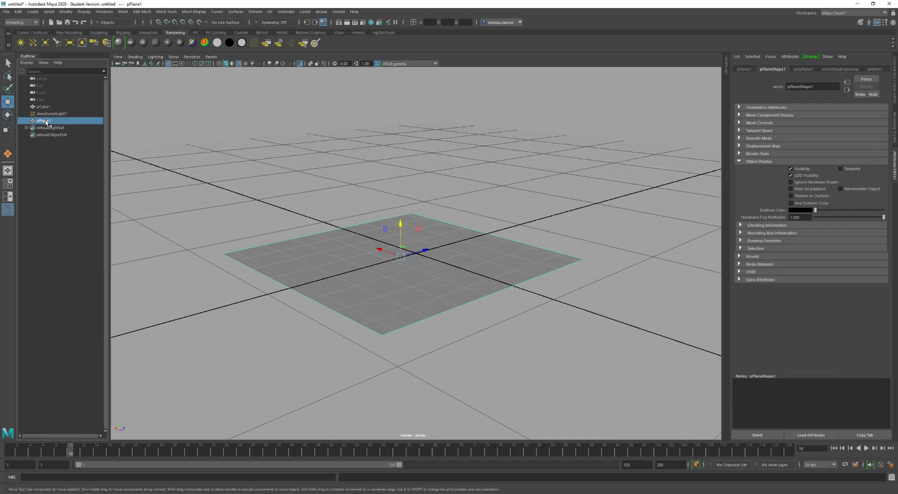
pyautogui.click(300, 64)
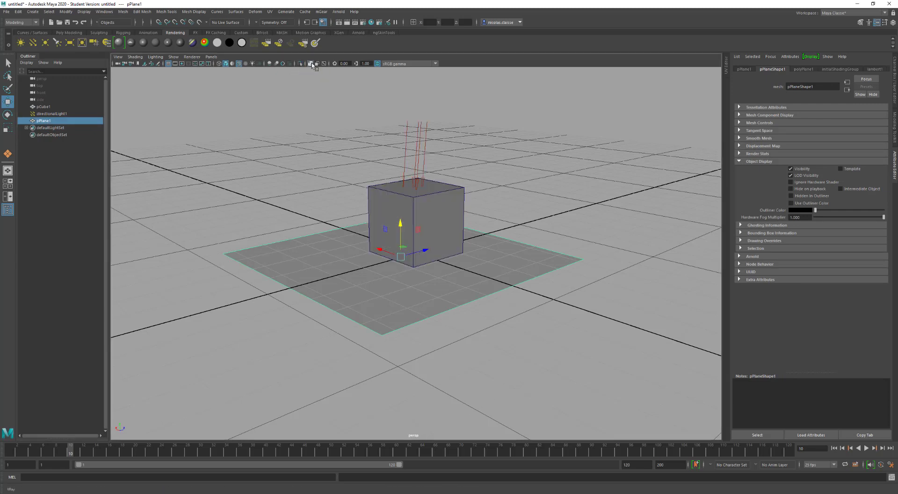
# Turn on X-ray shading to look through the cube and plane, and turn it off again.
pyautogui.click(310, 64)
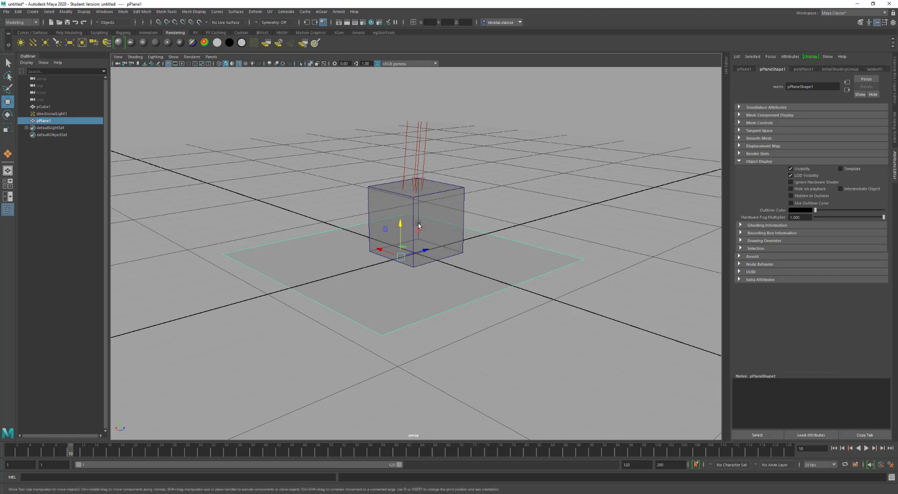
pyautogui.keyDown('alt'); pyautogui.moveTo(419, 223); pyautogui.dragTo(412, 220); pyautogui.keyUp('alt')
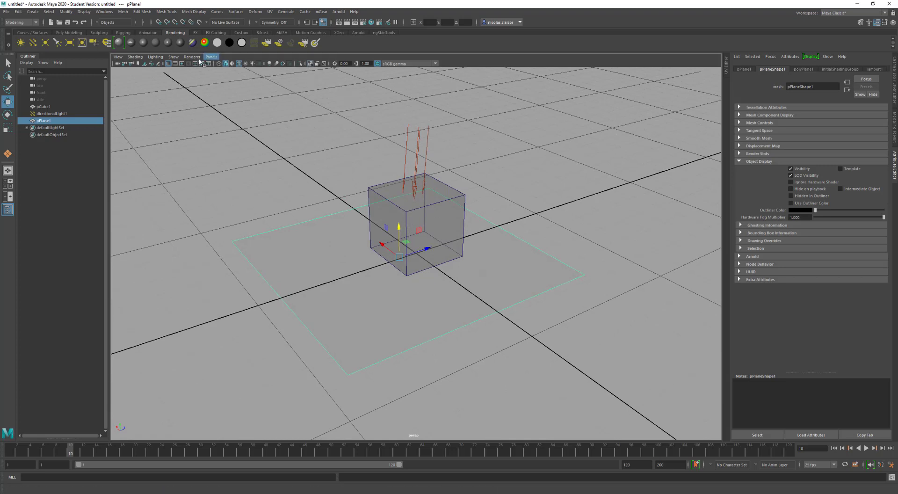
pyautogui.click(310, 63)
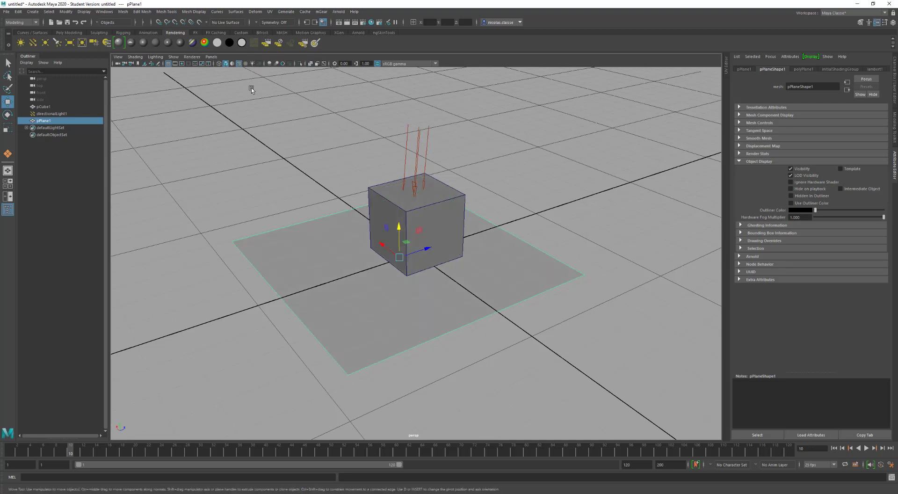
# Create a polygon sphere on the grid away from the cube and bring it into close view.
pyautogui.click(143, 58)
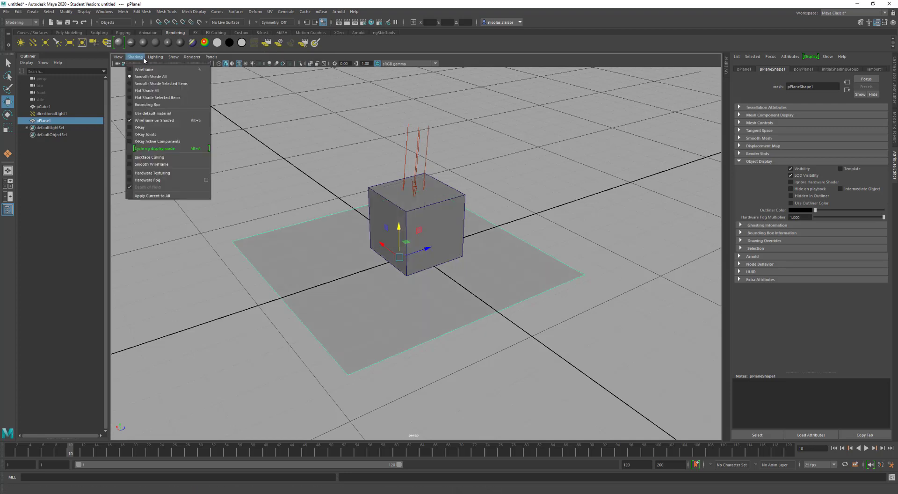
pyautogui.click(210, 166)
pyautogui.click(220, 185)
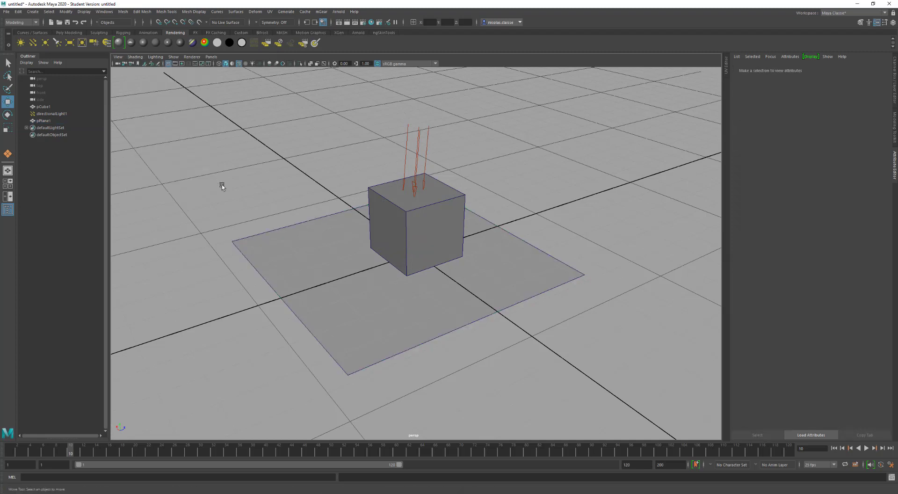
pyautogui.moveTo(221, 184)
pyautogui.keyDown('shift'); pyautogui.mouseDown(button='right')
pyautogui.moveTo(221, 197)
pyautogui.moveTo(246, 186)
pyautogui.mouseUp(button='right'); pyautogui.keyUp('shift')
pyautogui.moveTo(271, 174)
pyautogui.mouseDown()
pyautogui.moveTo(274, 197)
pyautogui.moveTo(273, 177)
pyautogui.mouseUp()
pyautogui.keyDown('alt'); pyautogui.moveTo(273, 178); pyautogui.dragTo(366, 174, button='right'); pyautogui.keyUp('alt')
pyautogui.keyDown('alt'); pyautogui.moveTo(366, 173); pyautogui.dragTo(436, 191, button='middle'); pyautogui.keyUp('alt')
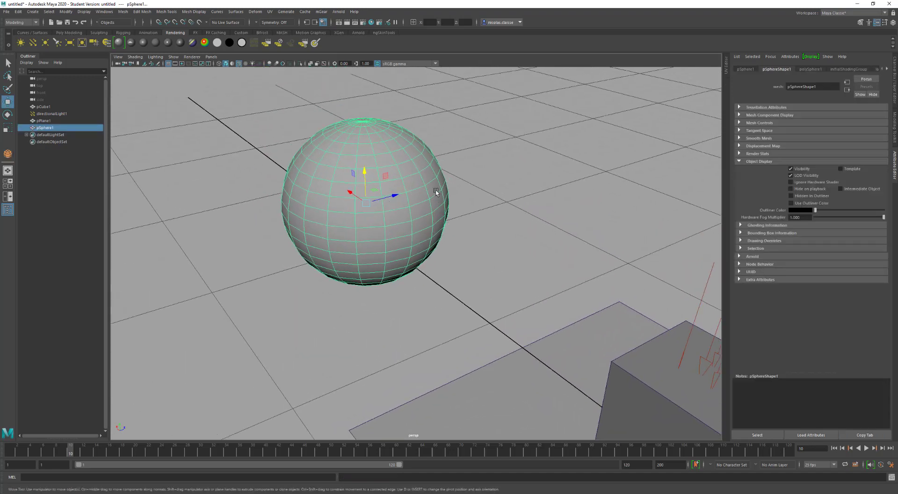
# Turn off wireframe on shaded with the sphere deselected, and detach the viewport's shading options into a floating window.
pyautogui.click(450, 147)
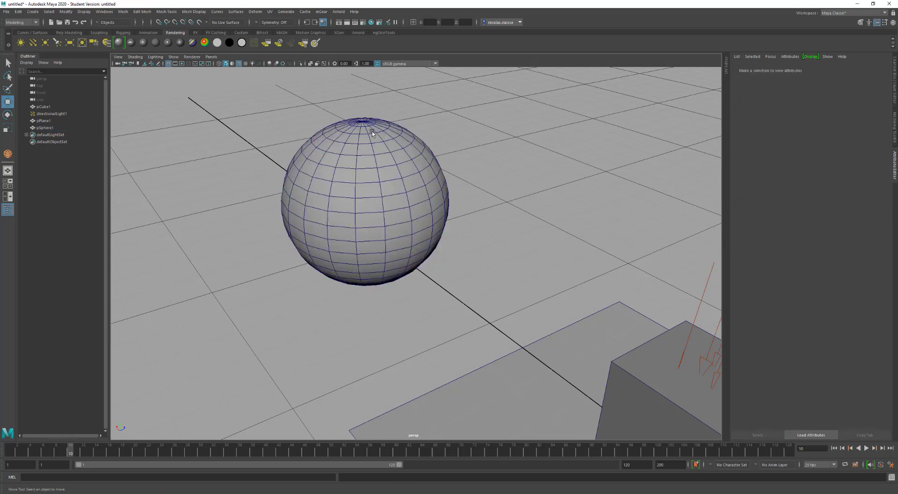
pyautogui.click(239, 63)
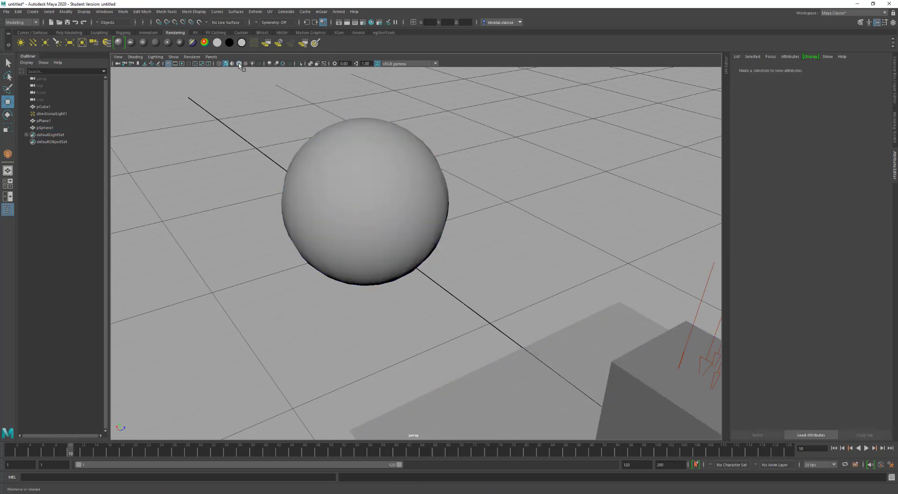
pyautogui.click(139, 58)
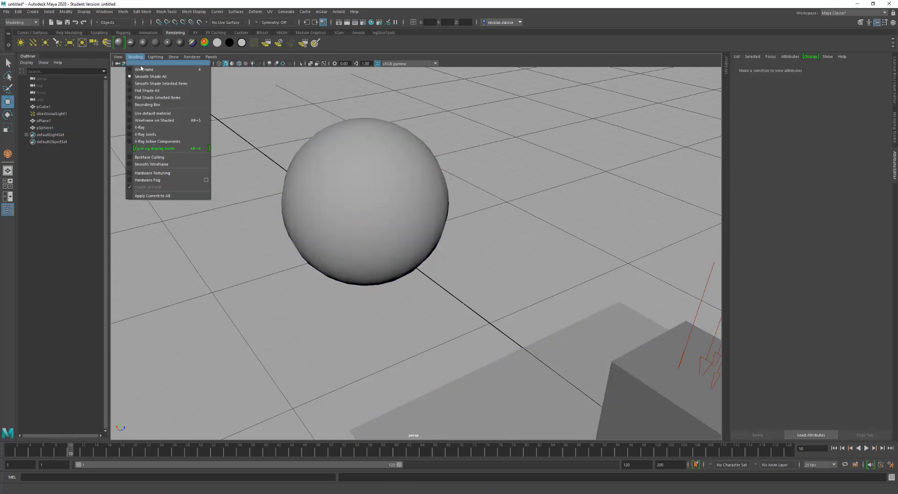
pyautogui.click(141, 62)
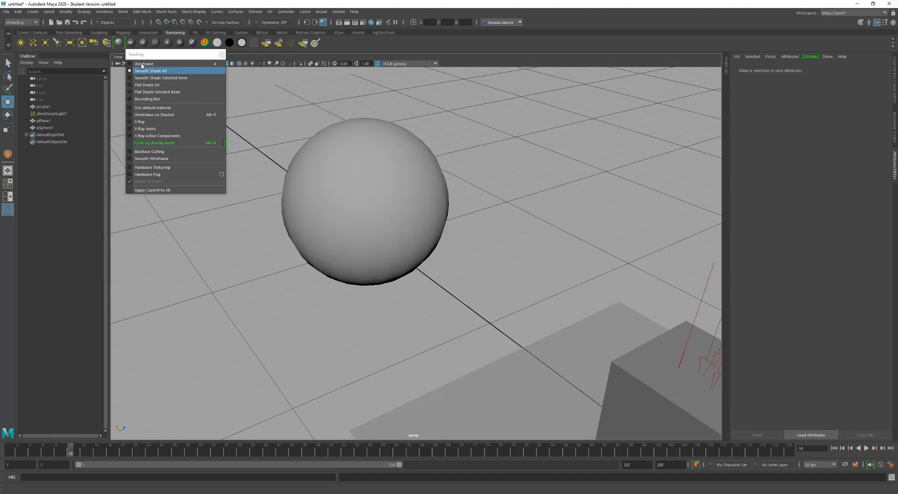
# Preview the Wireframe, Smooth Shade All and Smooth Shade Selected Items modes, selecting the sphere to view it under the last one.
pyautogui.click(143, 64)
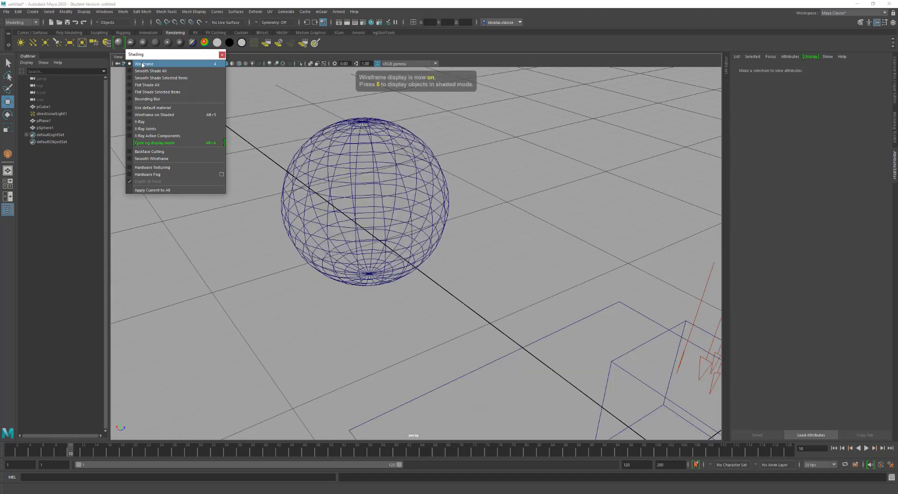
pyautogui.click(148, 71)
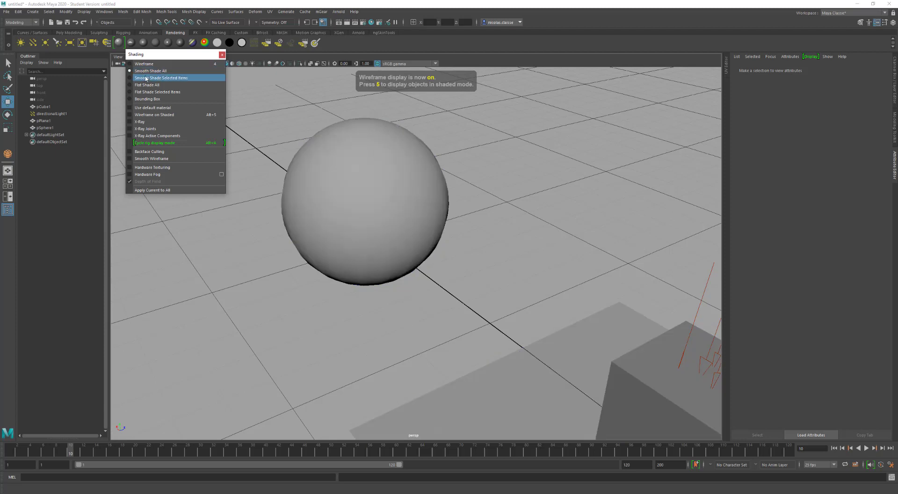
pyautogui.click(149, 78)
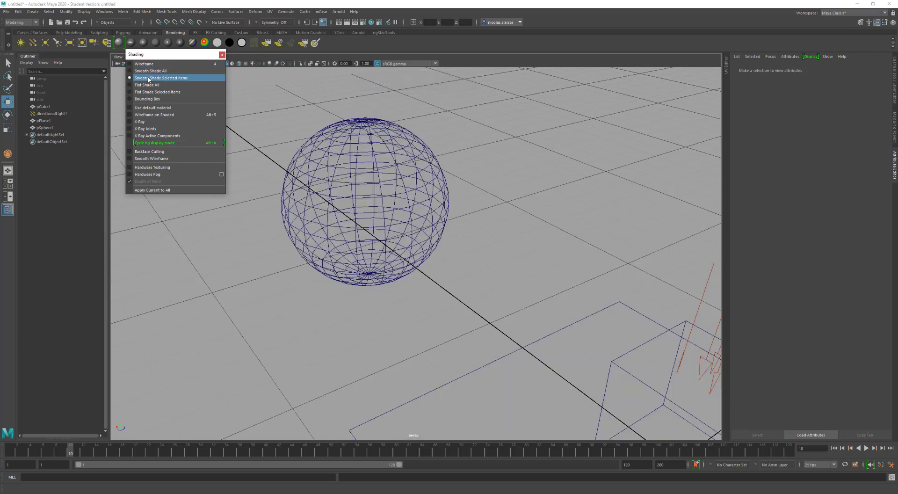
pyautogui.click(377, 193)
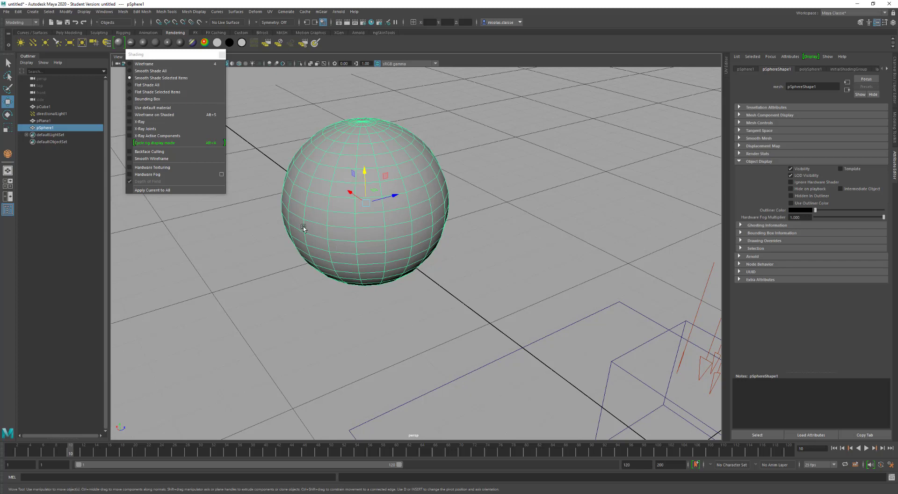
# Compare Flat Shade All with Smooth Shade All on the deselected sphere, and finish in Smooth Shade All.
pyautogui.click(155, 85)
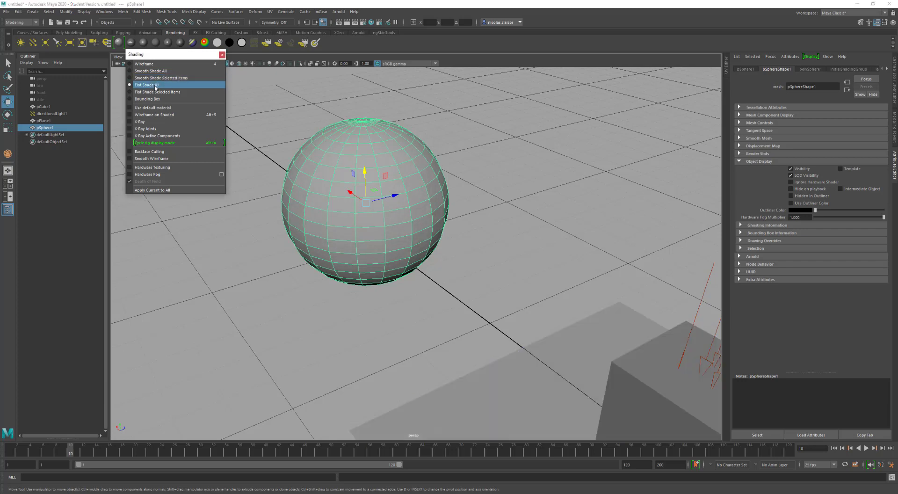
pyautogui.click(283, 331)
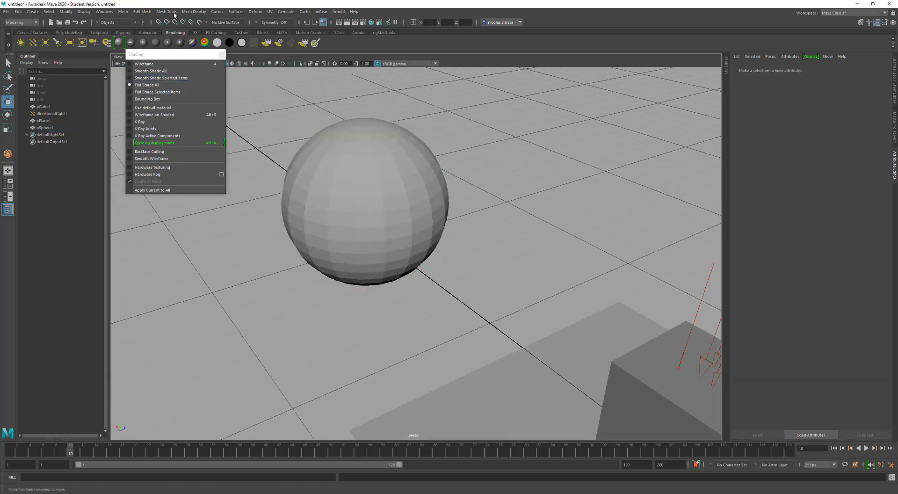
pyautogui.click(159, 72)
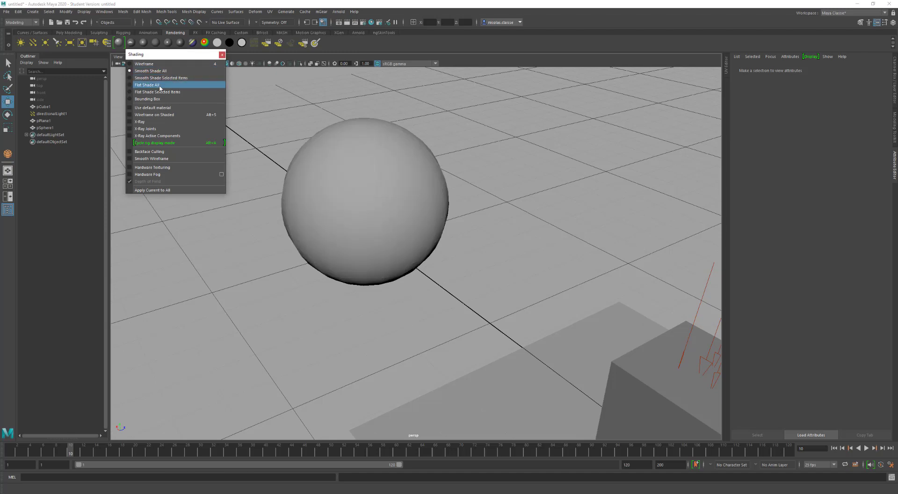
pyautogui.click(159, 86)
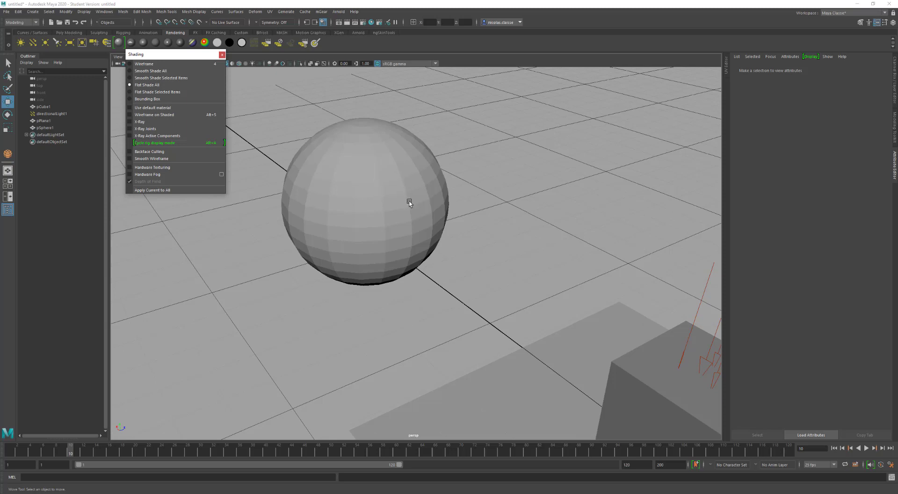
pyautogui.click(154, 73)
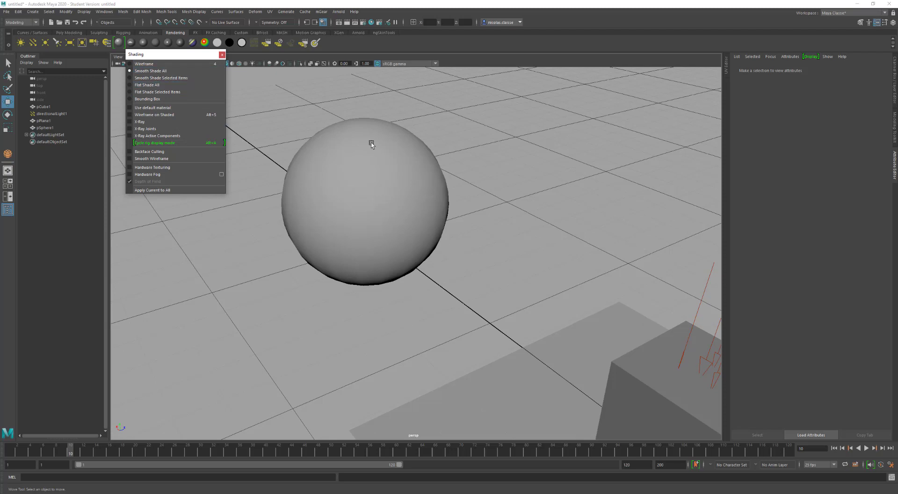
# Reduce the sphere's axis and height subdivisions to 12 each, and deselect it to view the facets.
pyautogui.click(368, 171)
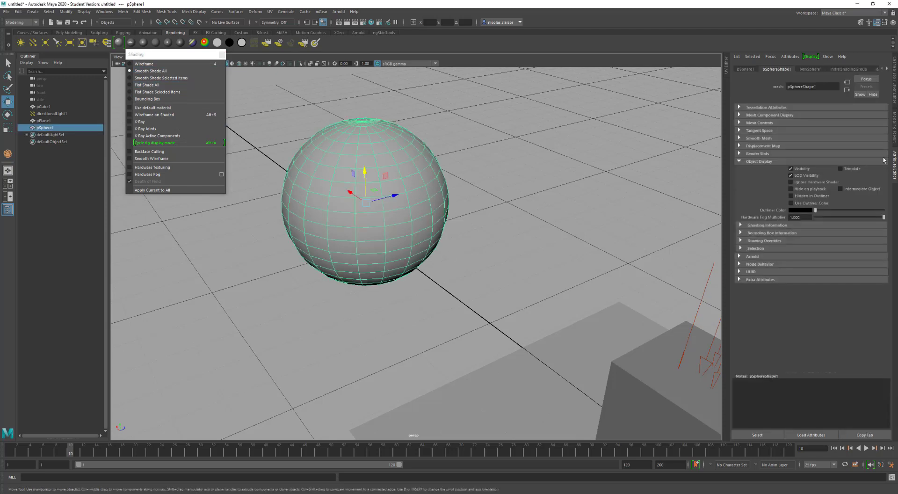
pyautogui.click(805, 69)
pyautogui.moveTo(832, 126); pyautogui.dragTo(829, 126)
pyautogui.click(828, 131)
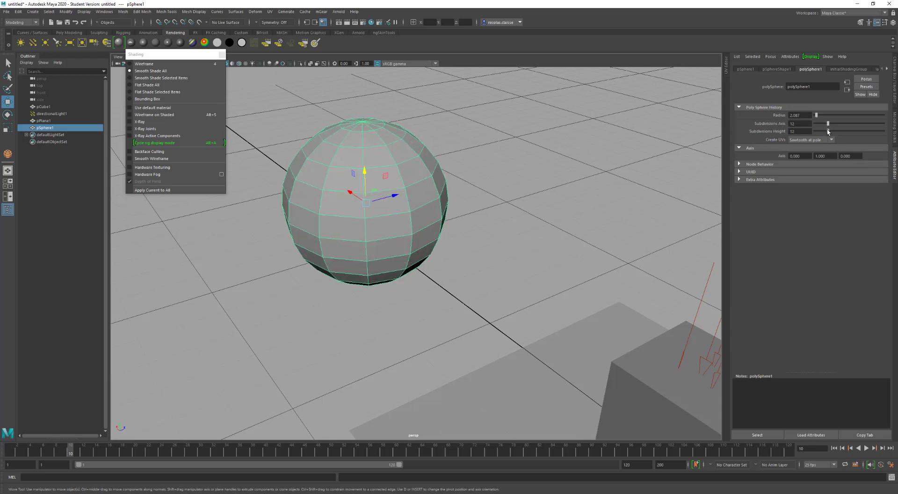
pyautogui.click(515, 163)
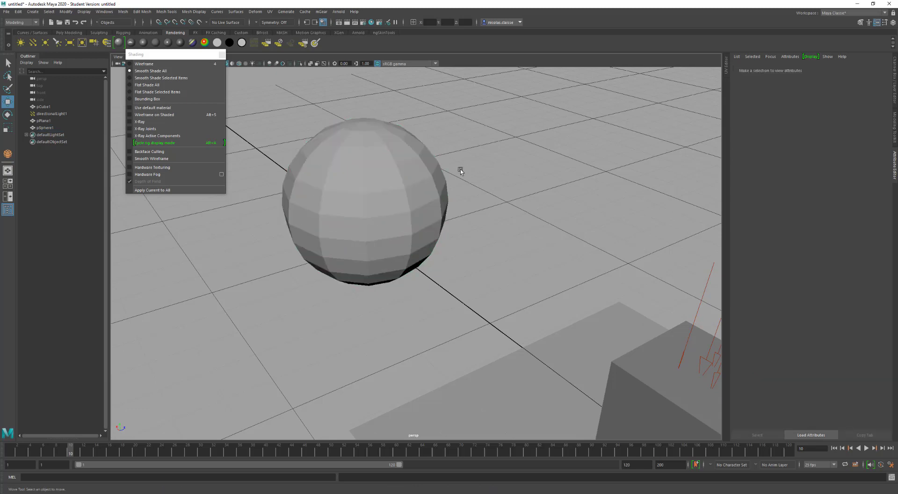
# Soften the edges of the low-resolution sphere and deselect it to view the smoothed surface.
pyautogui.click(347, 181)
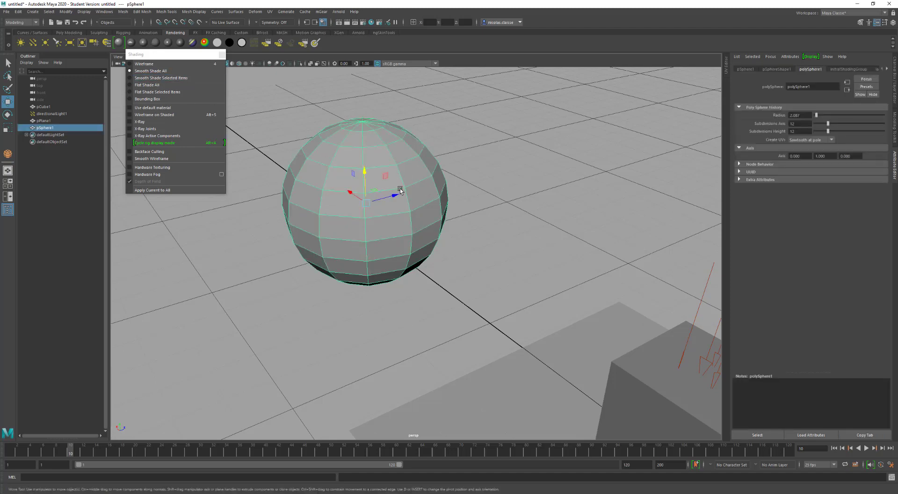
pyautogui.keyDown('shift'); pyautogui.moveTo(400, 189); pyautogui.dragTo(457, 196, button='right'); pyautogui.keyUp('shift')
pyautogui.click(549, 189)
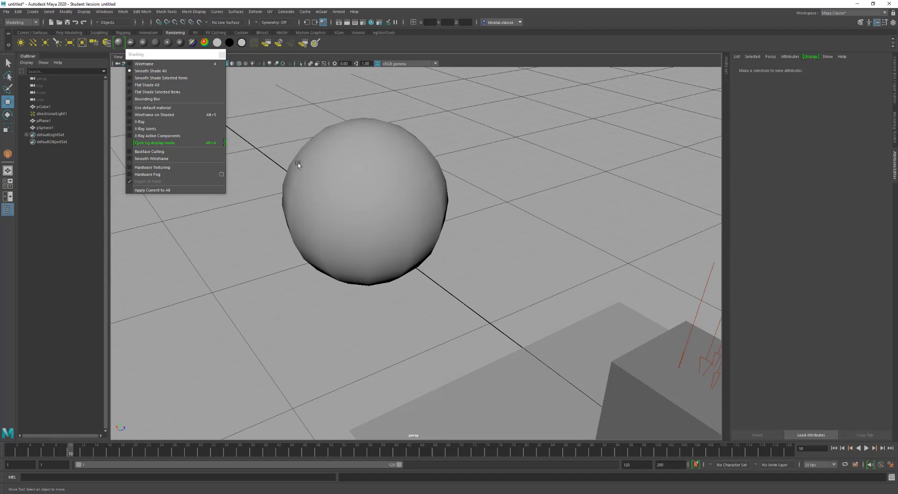
# Preview Flat Shade All and Flat Shade Selected Items with the sphere selected, and switch the viewport to Bounding Box.
pyautogui.click(150, 85)
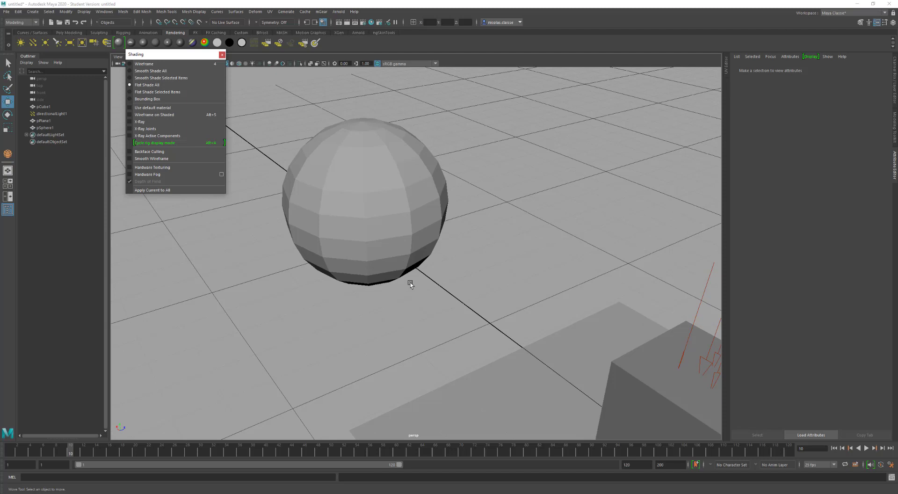
pyautogui.click(173, 92)
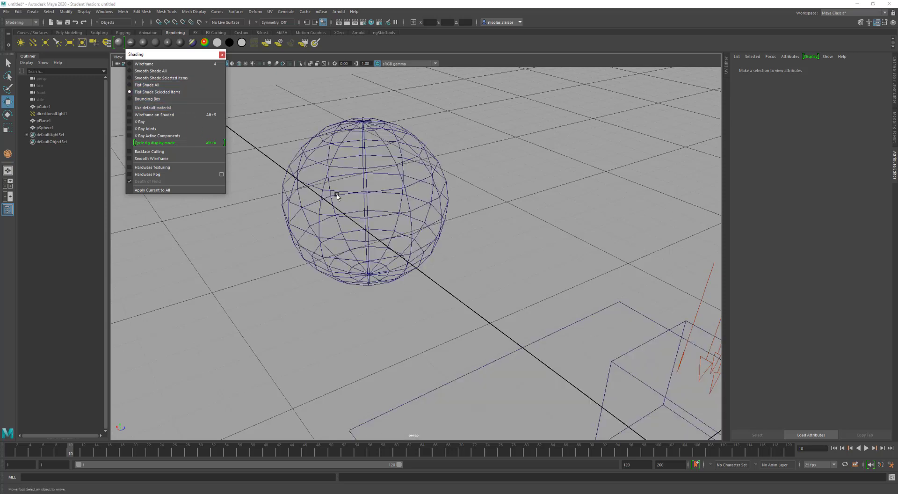
pyautogui.click(367, 205)
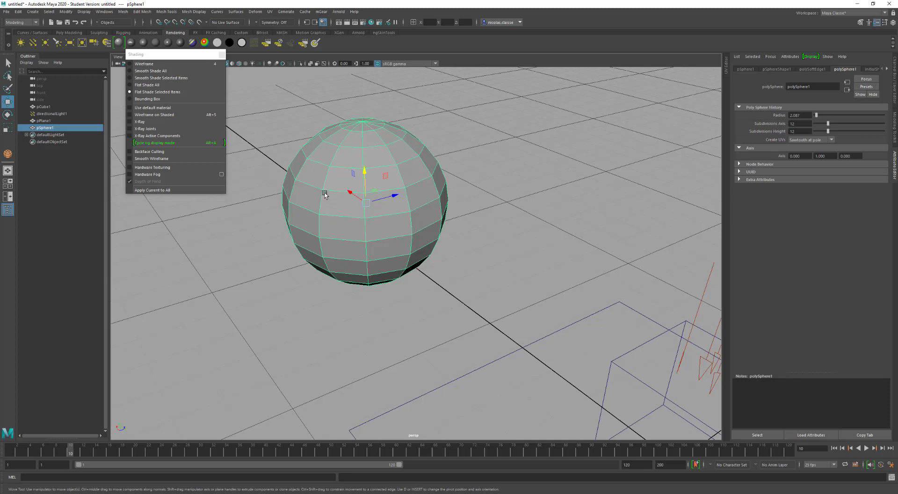
pyautogui.click(159, 99)
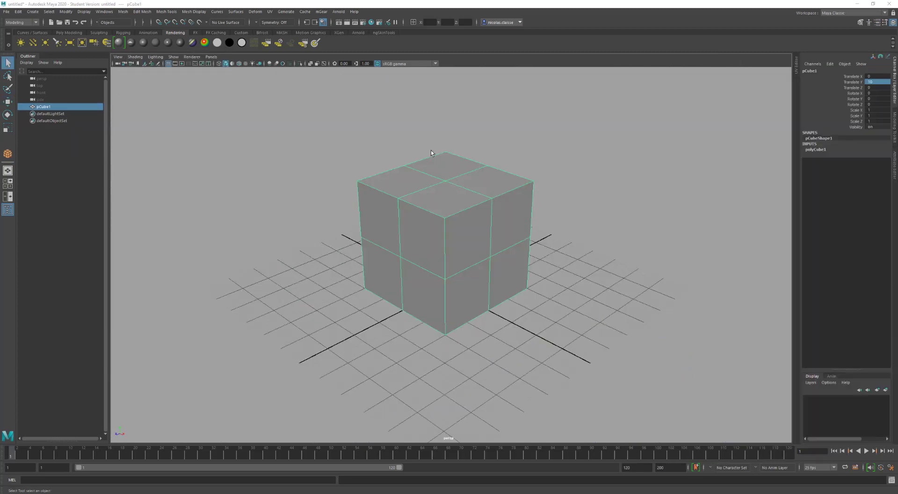
# Detach the polygon display options into a floating window beside the cube and display the selected cube's face triangles.
pyautogui.click(84, 11)
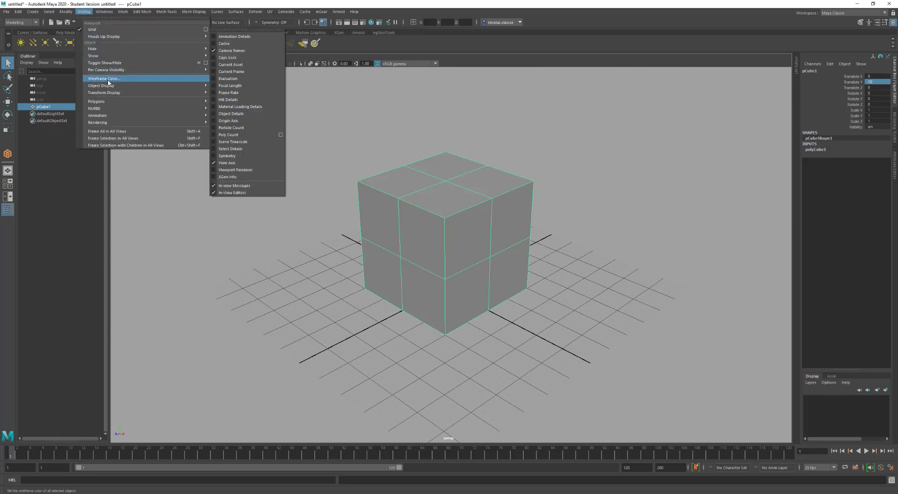
pyautogui.moveTo(135, 101)
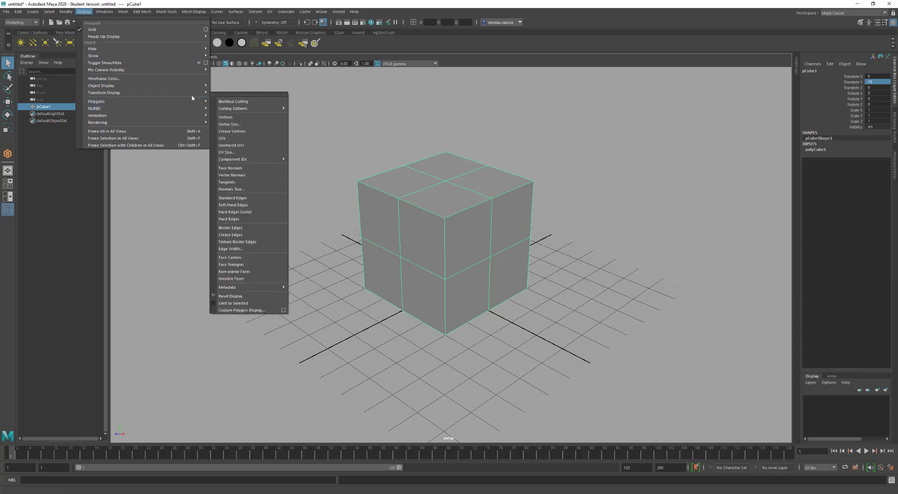
pyautogui.click(225, 95)
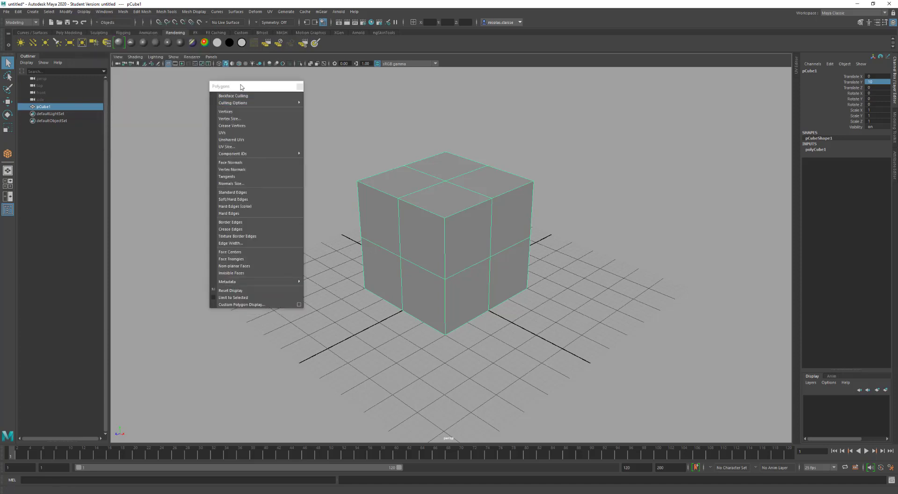
pyautogui.moveTo(238, 89); pyautogui.dragTo(144, 81)
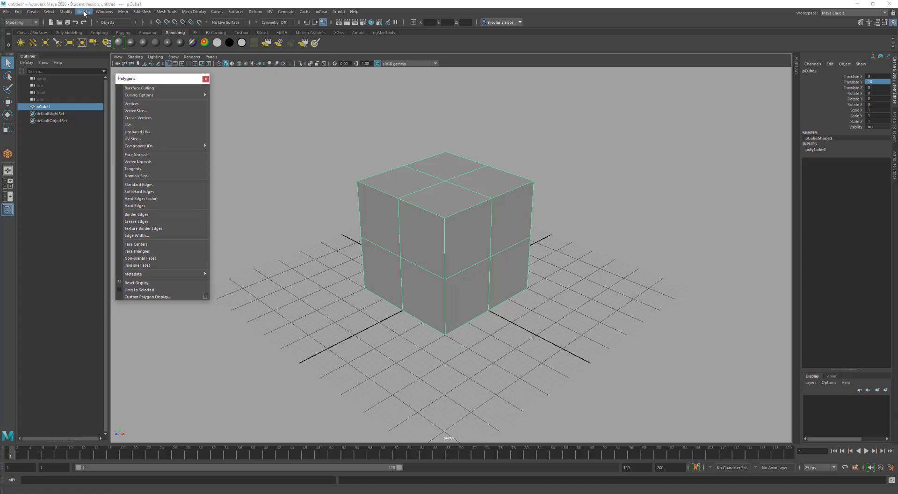
pyautogui.click(85, 11)
pyautogui.click(85, 15)
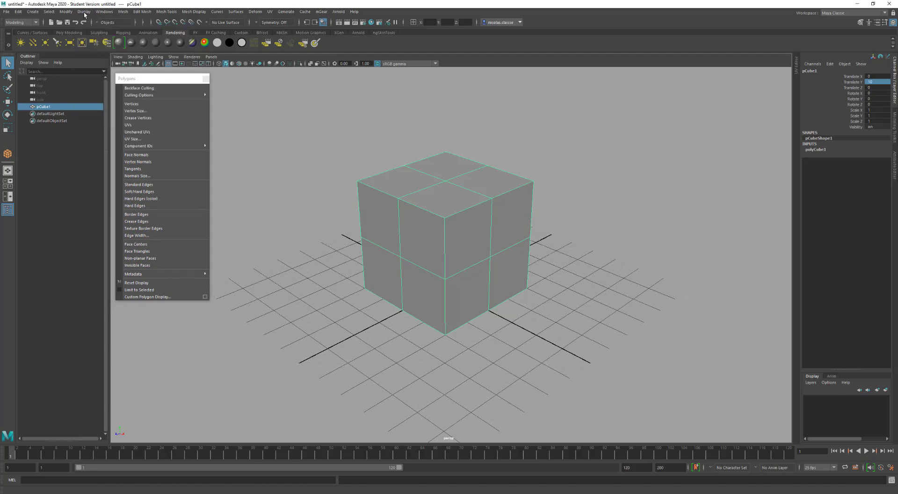
pyautogui.click(84, 13)
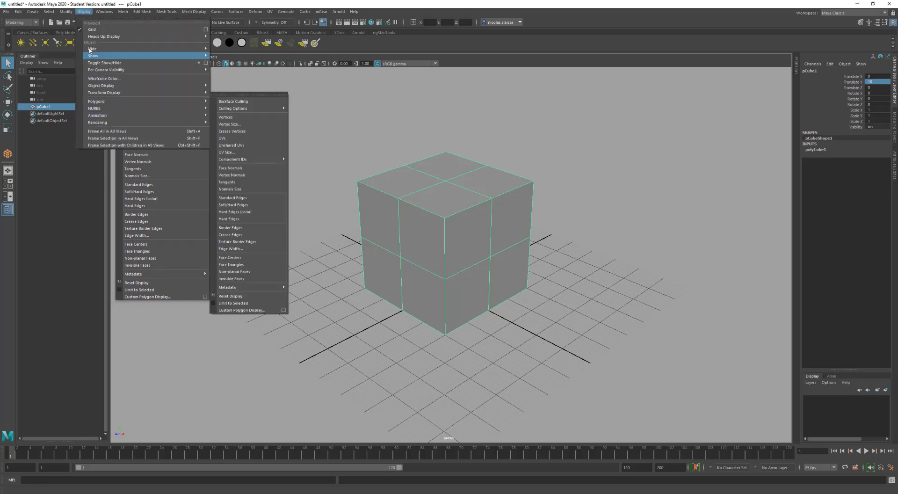
pyautogui.click(87, 13)
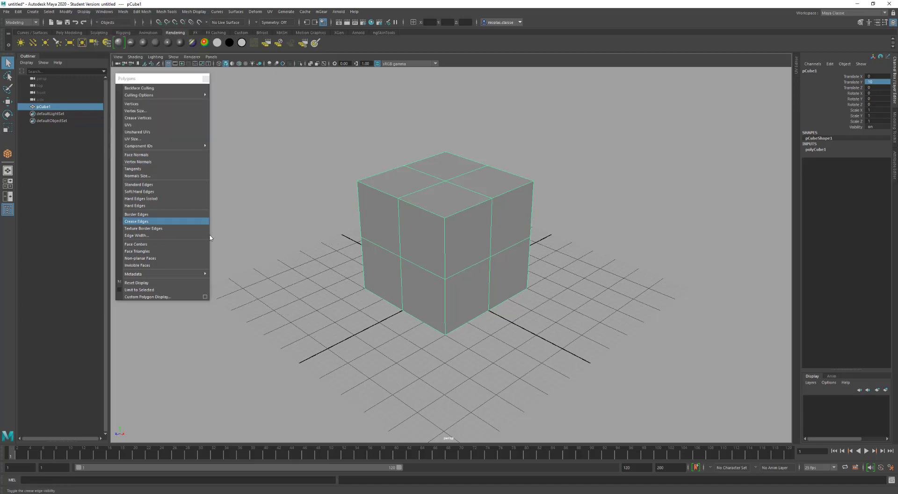
pyautogui.click(151, 290)
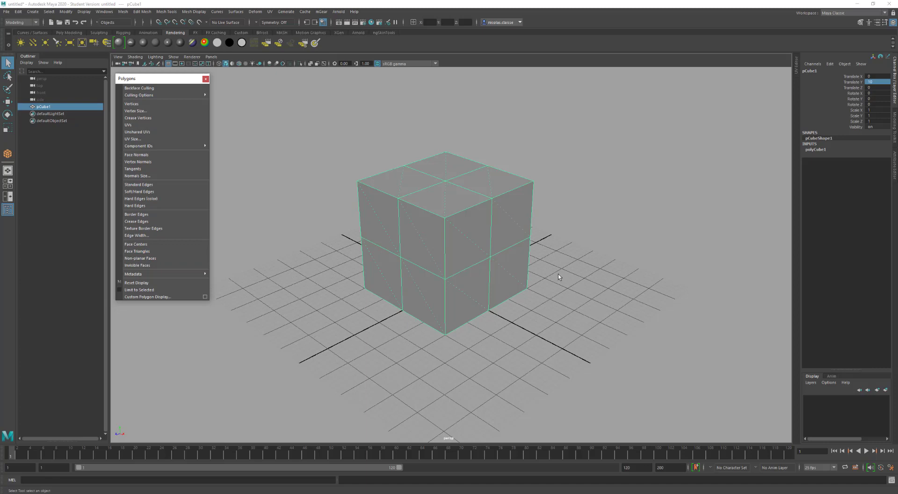
# Switch the cube to vertex selection and delete the vertex at the centre of its top face.
pyautogui.keyDown('alt'); pyautogui.moveTo(610, 273); pyautogui.dragTo(577, 261, button='middle'); pyautogui.keyUp('alt')
pyautogui.keyDown('alt'); pyautogui.moveTo(577, 261); pyautogui.dragTo(441, 247); pyautogui.keyUp('alt')
pyautogui.moveTo(414, 225); pyautogui.dragTo(395, 224, button='right')
pyautogui.click(401, 215)
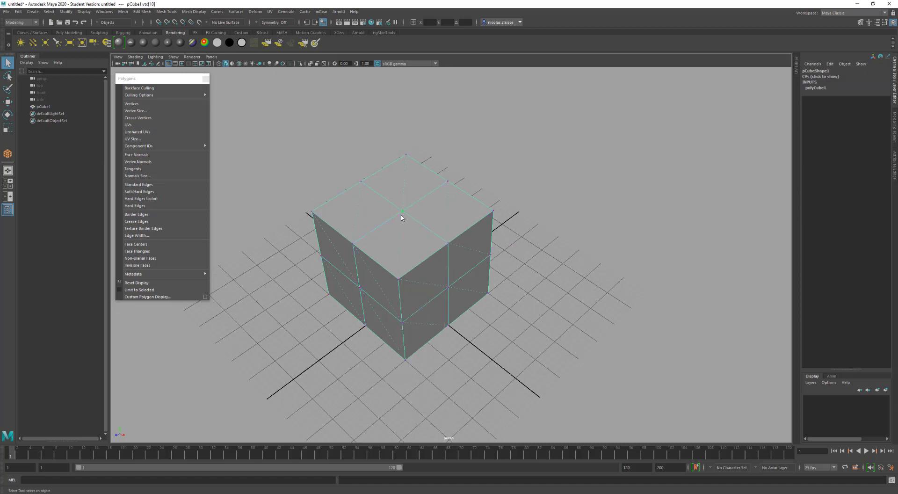
pyautogui.click(401, 216)
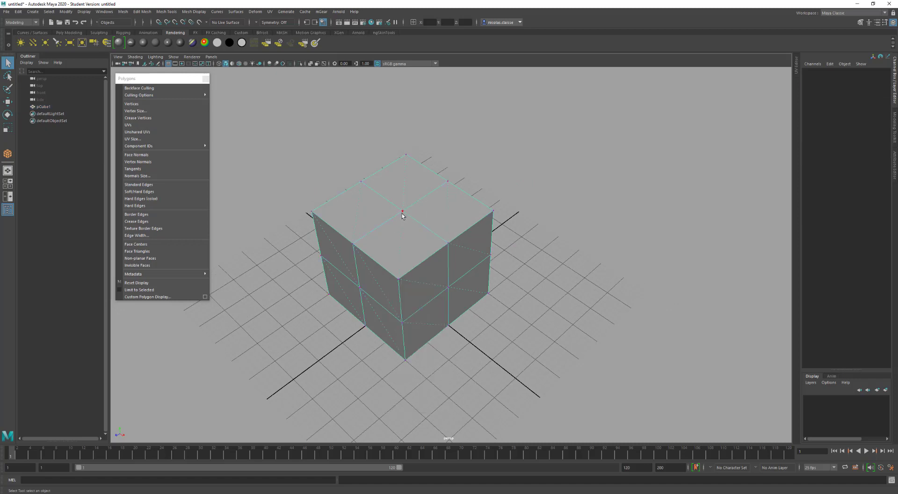
pyautogui.click(402, 216)
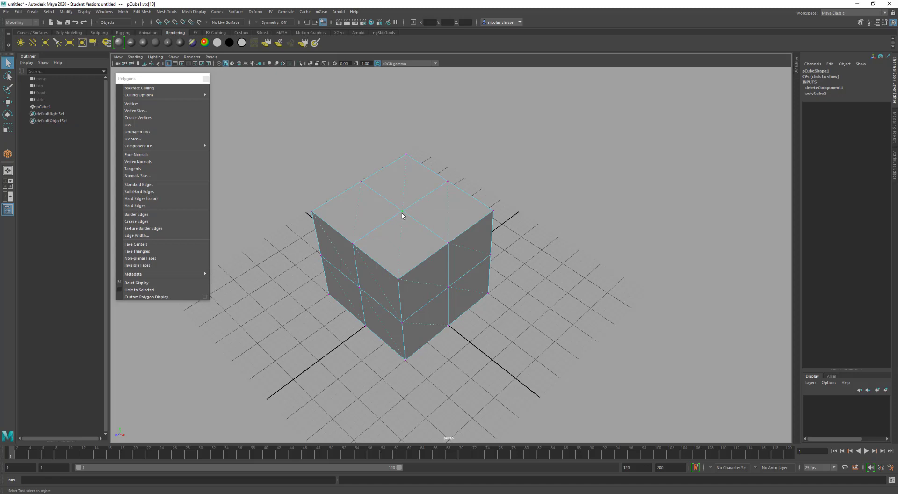
pyautogui.press('Delete')
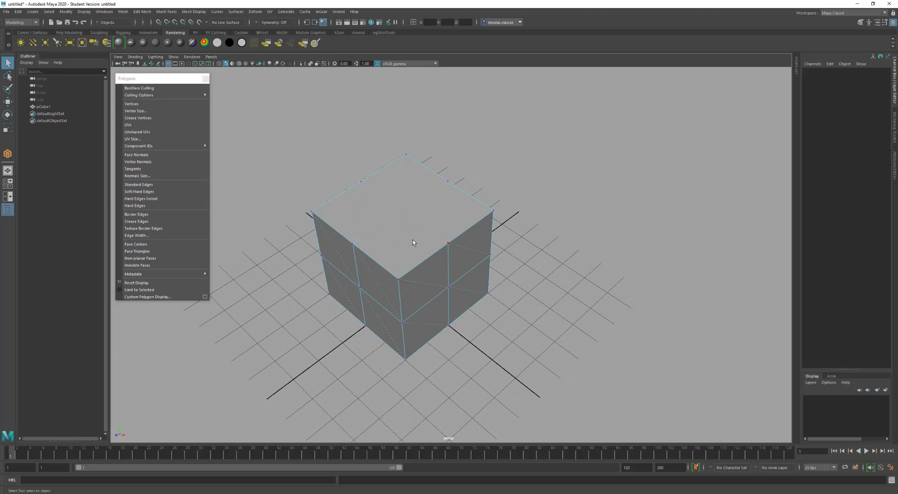
pyautogui.keyDown('alt'); pyautogui.moveTo(412, 239); pyautogui.dragTo(401, 233); pyautogui.keyUp('alt')
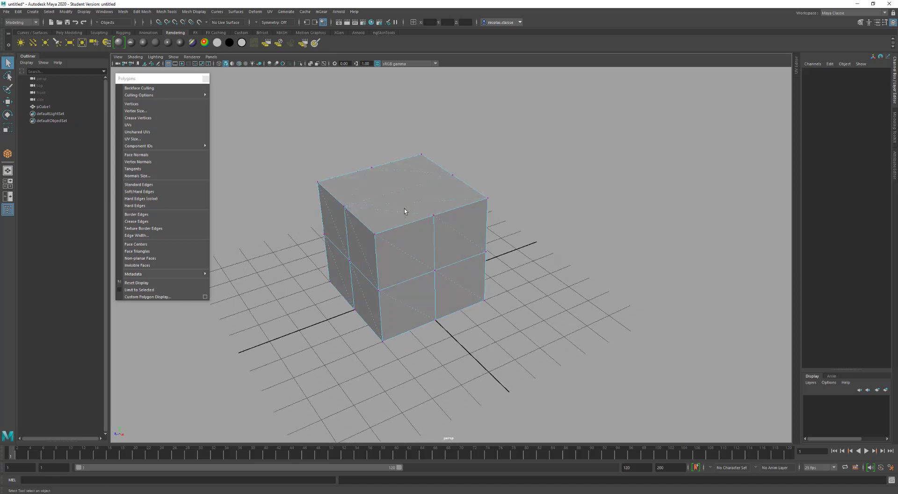
# Raise the back and right corner vertices of the cube's top face into peaks with the Move tool.
pyautogui.keyDown('alt'); pyautogui.moveTo(404, 209); pyautogui.dragTo(446, 250, button='right'); pyautogui.keyUp('alt')
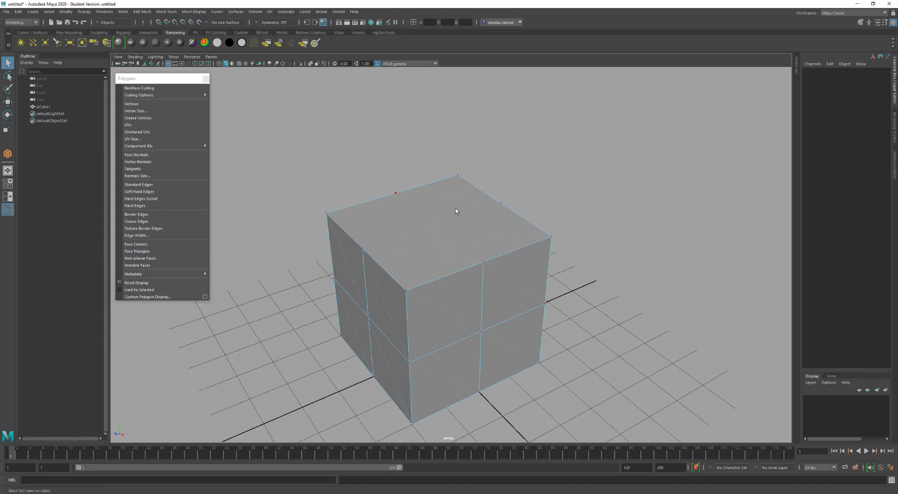
pyautogui.click(457, 176)
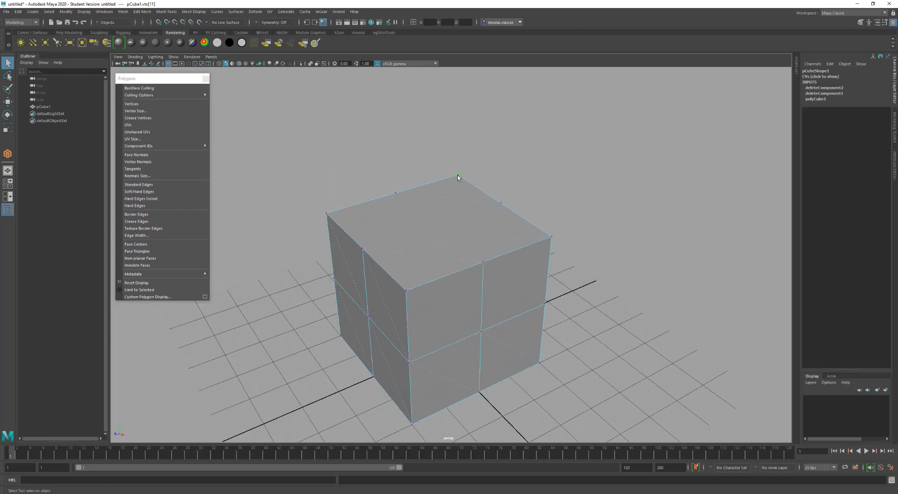
pyautogui.press('w')
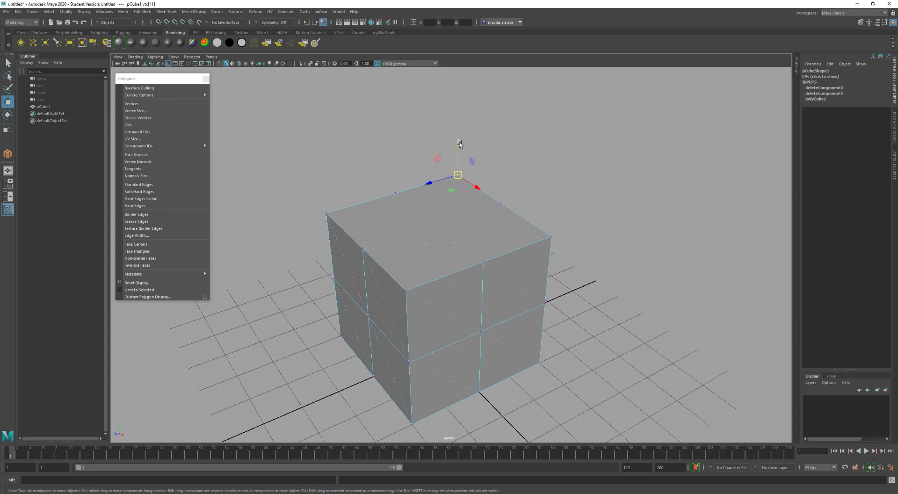
pyautogui.moveTo(460, 142); pyautogui.dragTo(459, 108)
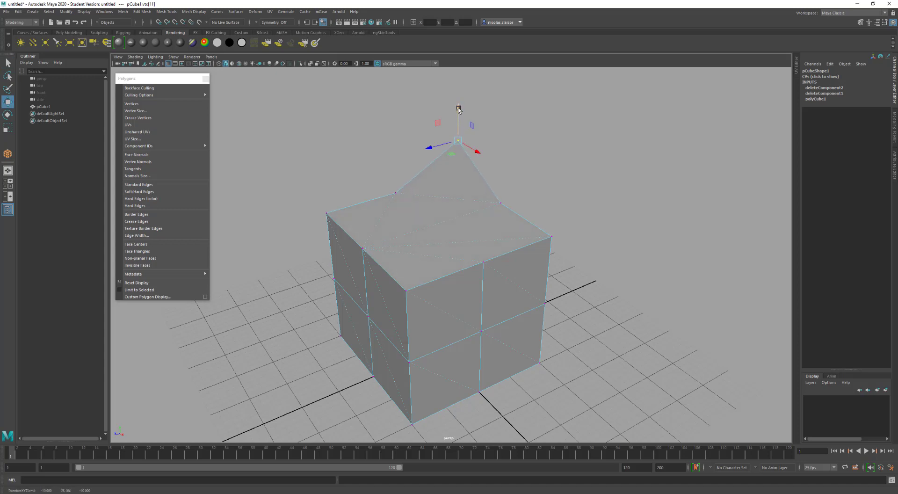
pyautogui.click(554, 237)
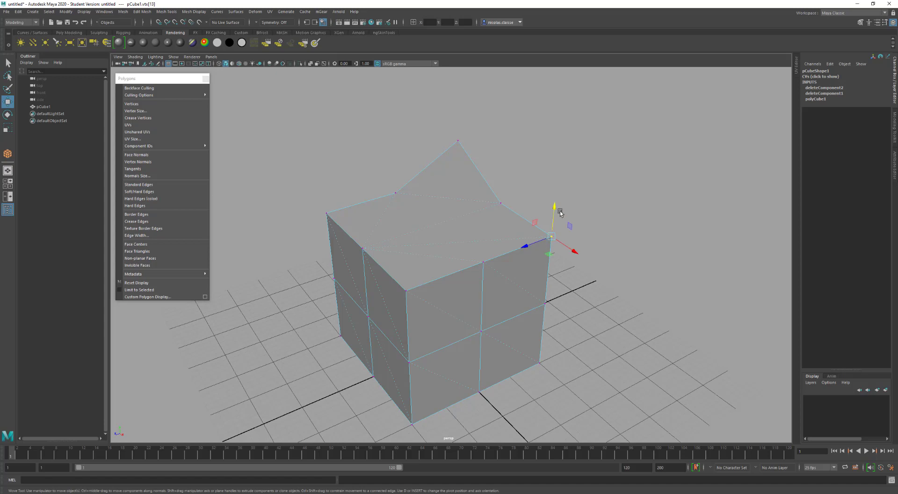
pyautogui.moveTo(556, 207); pyautogui.dragTo(553, 163)
# Lower the mid-edge vertex between the raised right corner and the front corner of the cube's top face.
pyautogui.keyDown('alt'); pyautogui.moveTo(470, 215); pyautogui.dragTo(493, 222); pyautogui.keyUp('alt')
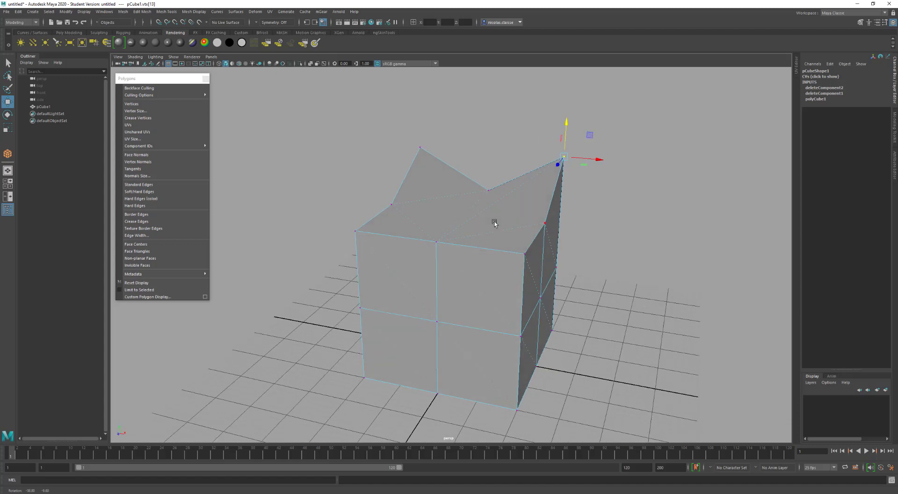
pyautogui.click(544, 222)
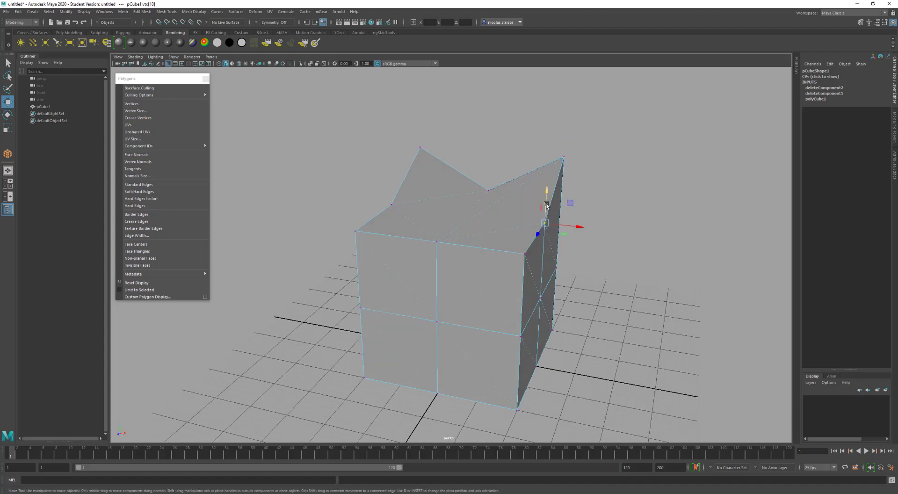
pyautogui.moveTo(546, 204); pyautogui.dragTo(522, 218)
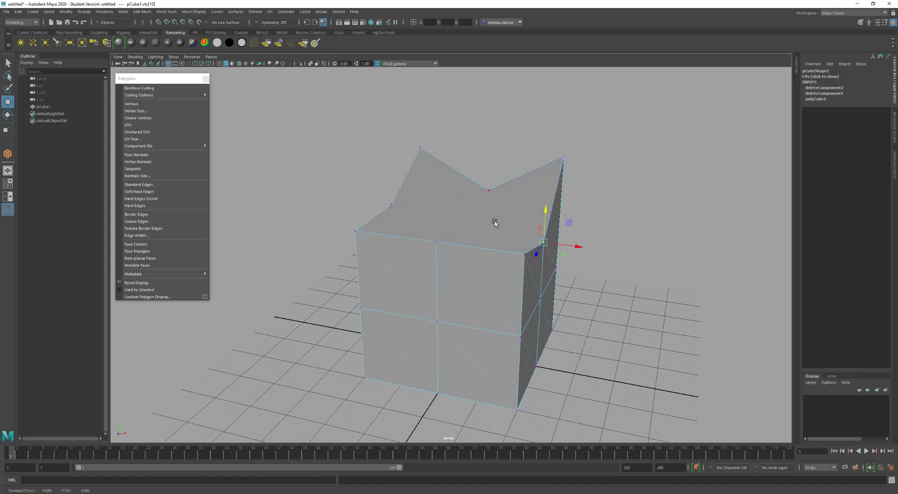
pyautogui.keyDown('alt'); pyautogui.moveTo(486, 244); pyautogui.dragTo(450, 255); pyautogui.keyUp('alt')
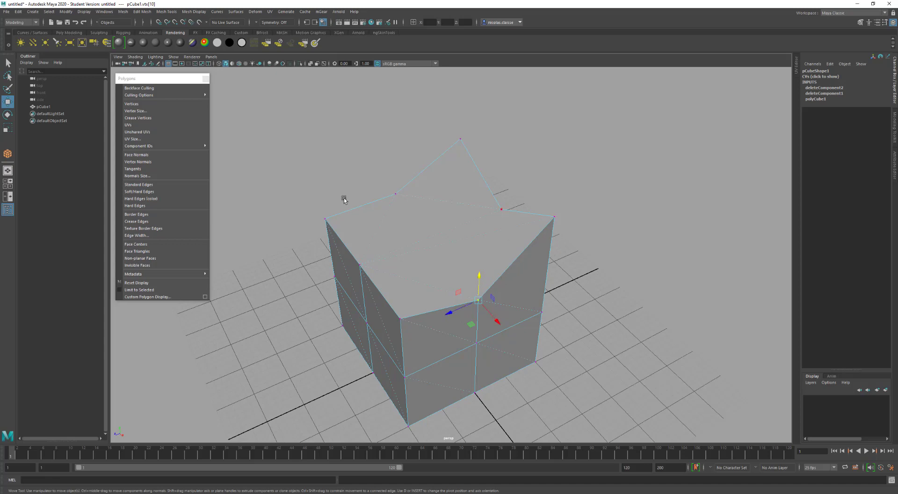
# Hide the face triangles, enable wireframe on shaded, and redisplay the triangles to inspect how the deformed top face is divided.
pyautogui.click(143, 251)
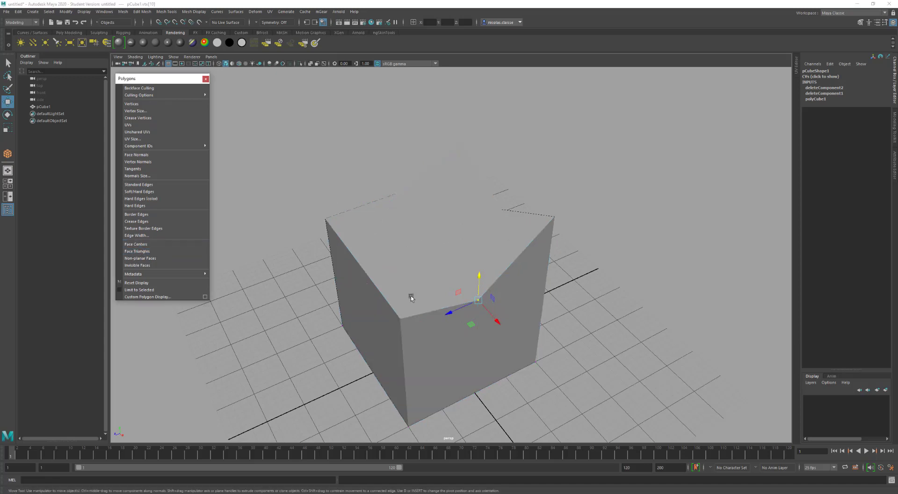
pyautogui.keyDown('alt'); pyautogui.moveTo(422, 293); pyautogui.dragTo(341, 119); pyautogui.keyUp('alt')
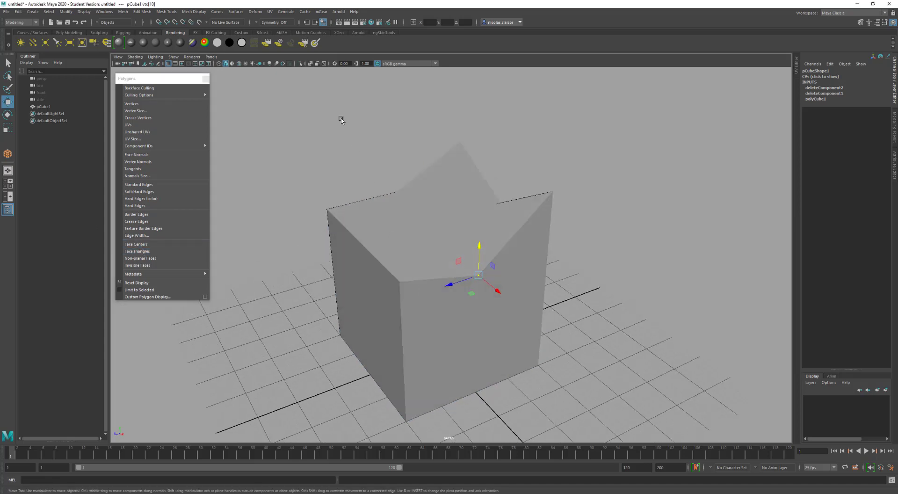
pyautogui.click(239, 63)
pyautogui.keyDown('alt'); pyautogui.moveTo(450, 253); pyautogui.dragTo(397, 241); pyautogui.keyUp('alt')
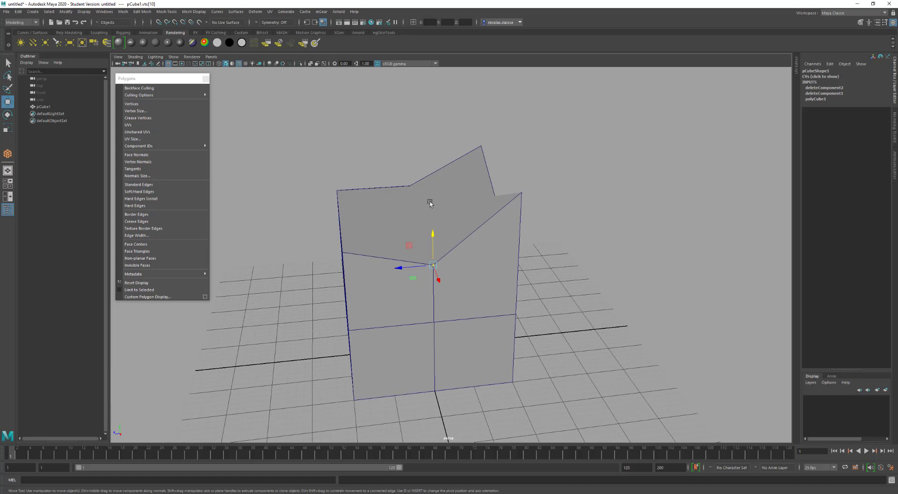
pyautogui.keyDown('alt'); pyautogui.moveTo(429, 203); pyautogui.dragTo(441, 237); pyautogui.keyUp('alt')
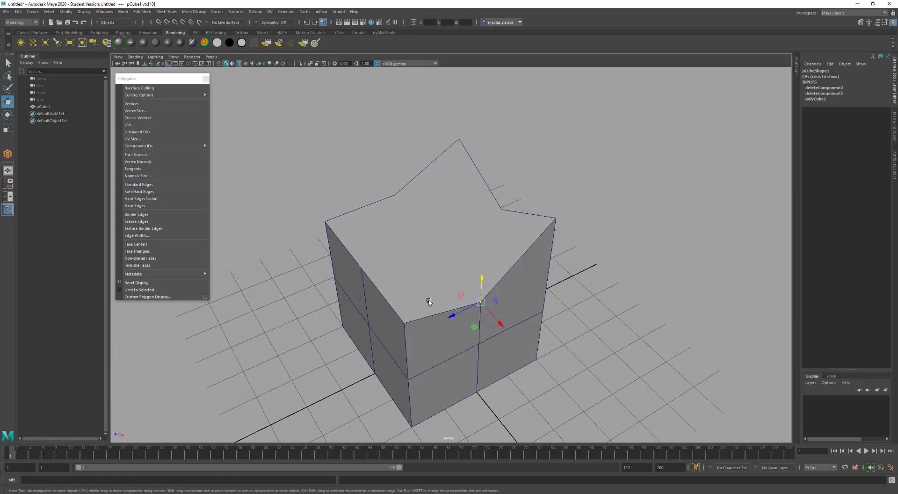
pyautogui.click(168, 251)
pyautogui.keyDown('alt'); pyautogui.moveTo(414, 276); pyautogui.dragTo(442, 267); pyautogui.keyUp('alt')
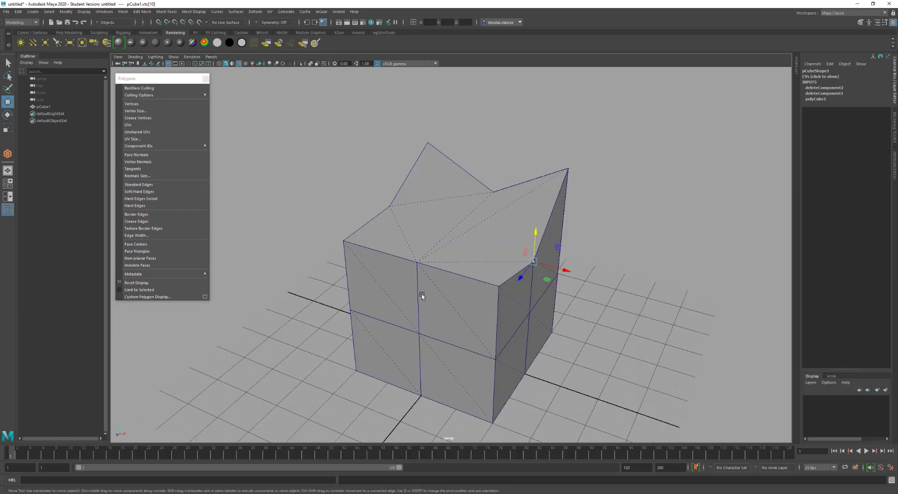
pyautogui.keyDown('alt'); pyautogui.moveTo(423, 317); pyautogui.dragTo(430, 263, button='middle'); pyautogui.keyUp('alt')
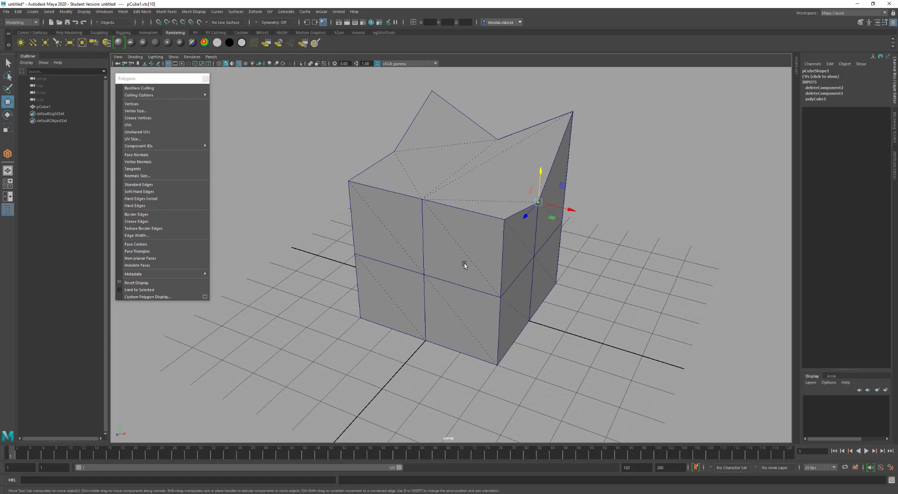
pyautogui.keyDown('alt'); pyautogui.moveTo(459, 154); pyautogui.dragTo(449, 159); pyautogui.keyUp('alt')
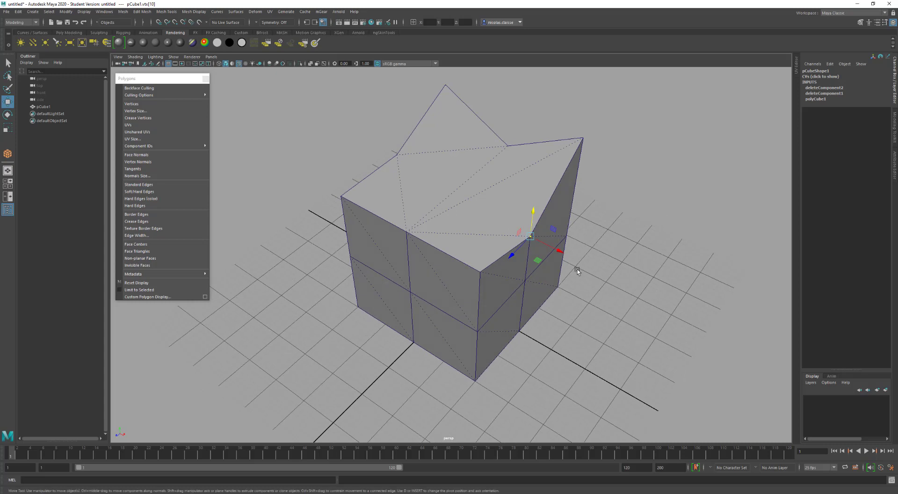
# Create a polygon cylinder beside the cube, radius about 13.6 and height about 19.2, and set its axis subdivisions to 6.
pyautogui.press('a')
pyautogui.click(616, 287)
pyautogui.keyDown('shift'); pyautogui.rightClick(616, 287); pyautogui.keyUp('shift')
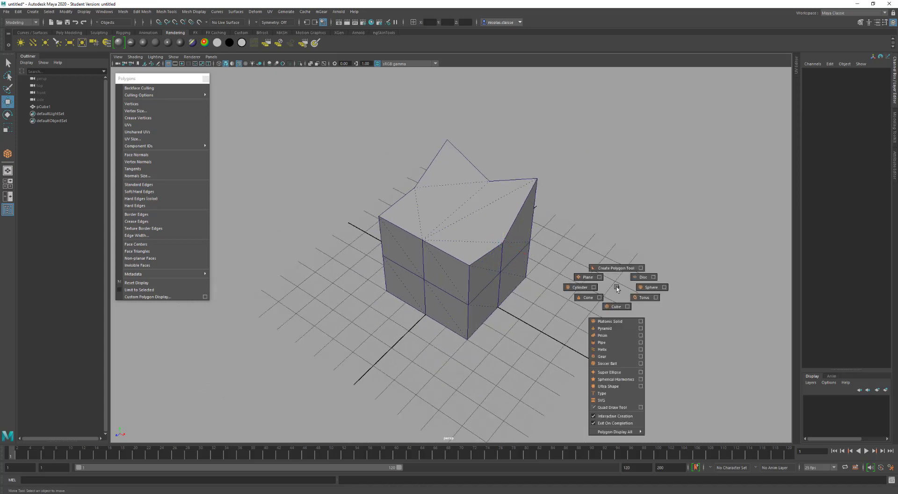
pyautogui.click(580, 287)
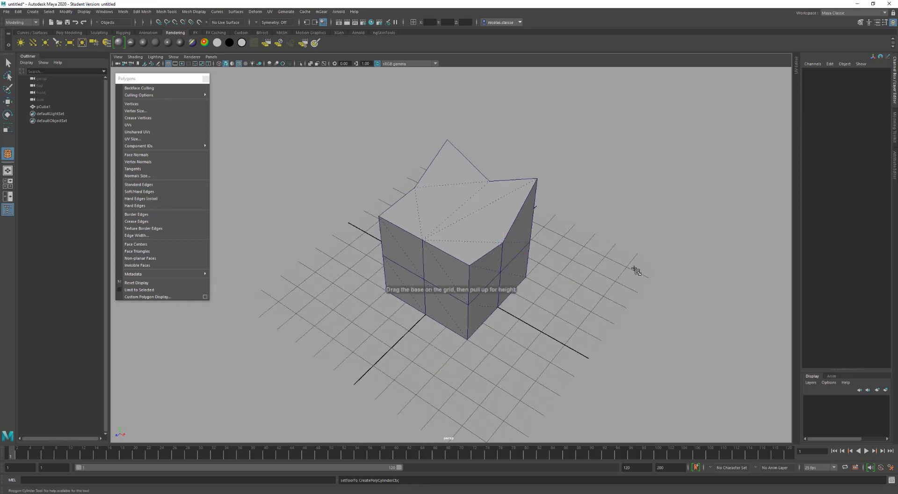
pyautogui.moveTo(636, 271); pyautogui.dragTo(742, 245)
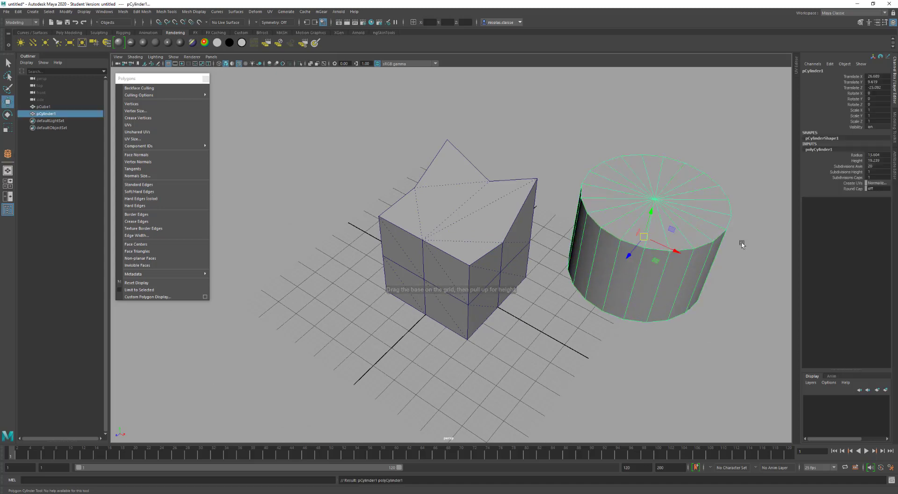
pyautogui.click(839, 166)
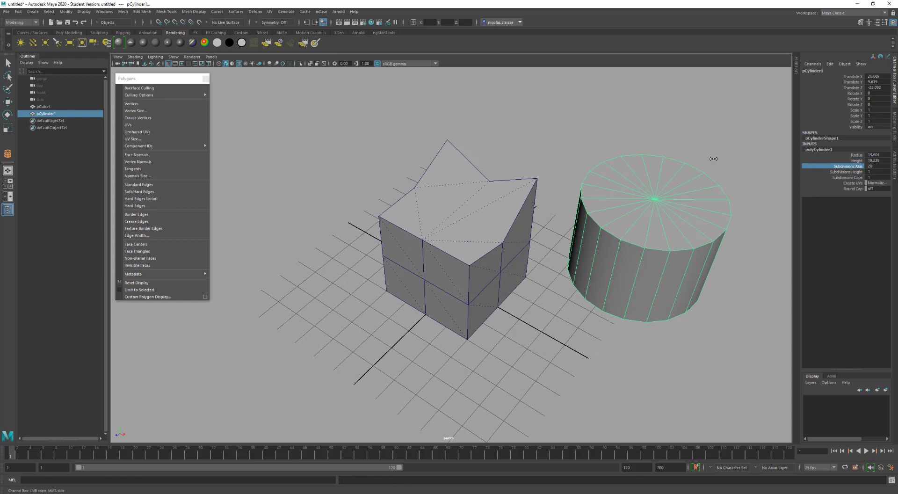
pyautogui.moveTo(715, 160); pyautogui.dragTo(666, 160, button='middle')
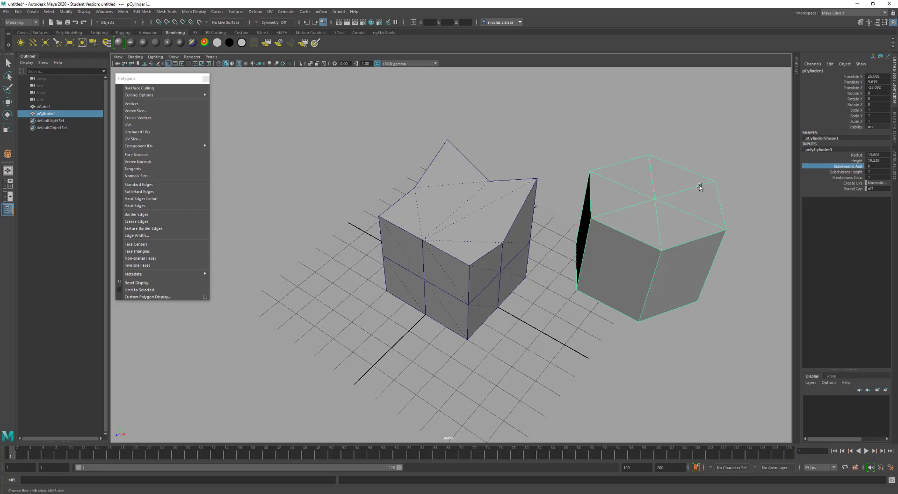
pyautogui.moveTo(699, 186); pyautogui.dragTo(658, 196, button='middle')
# Switch the cylinder to vertex selection, raise one vertex on its top rim and lower a neighbouring rim vertex.
pyautogui.moveTo(706, 185); pyautogui.dragTo(678, 186, button='right')
pyautogui.press('w')
pyautogui.click(702, 191)
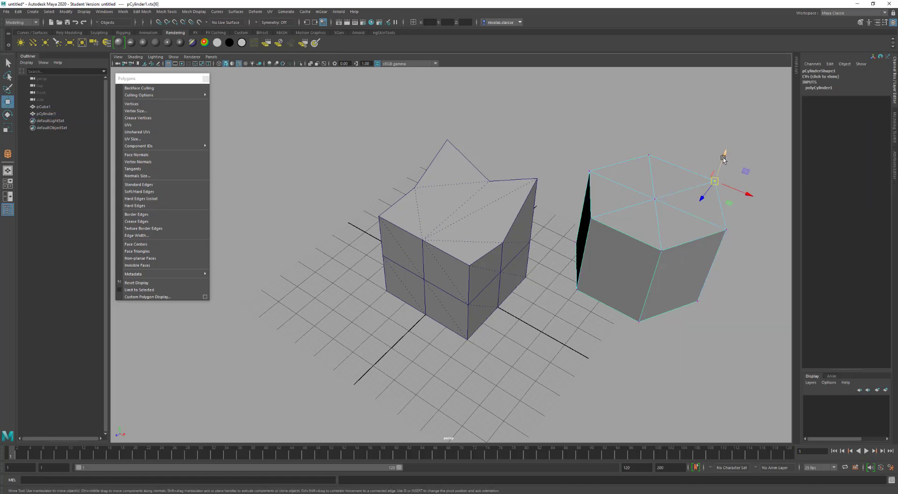
pyautogui.moveTo(723, 159); pyautogui.dragTo(724, 136)
pyautogui.moveTo(674, 212)
pyautogui.keyDown('alt'); pyautogui.mouseDown()
pyautogui.moveTo(655, 200)
pyautogui.moveTo(663, 199)
pyautogui.mouseUp(); pyautogui.keyUp('alt')
pyautogui.click(678, 194)
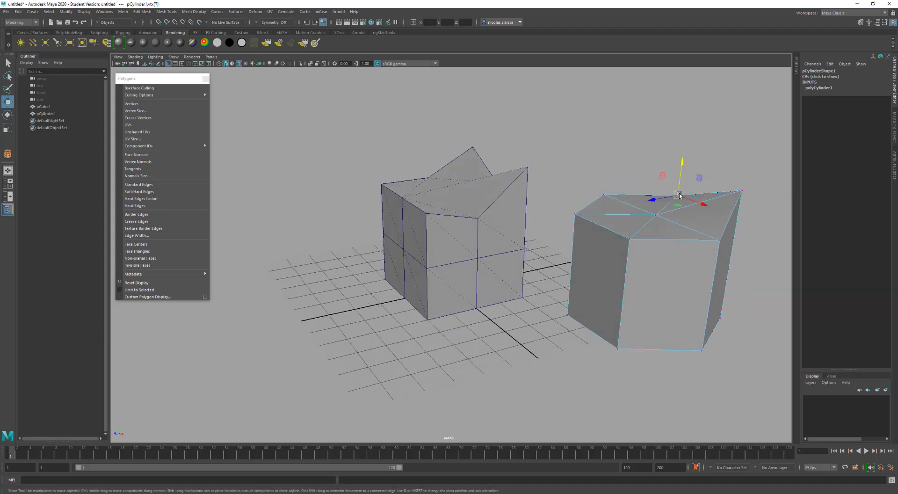
pyautogui.moveTo(682, 169); pyautogui.dragTo(664, 212)
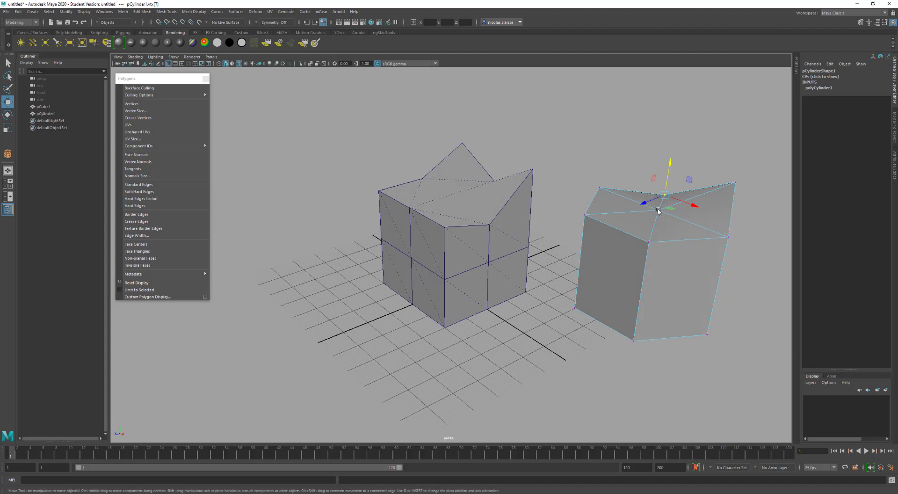
# Pull the cylinder's top centre vertex upward into a peak and undo that move.
pyautogui.click(664, 195)
pyautogui.moveTo(664, 184); pyautogui.dragTo(588, 265)
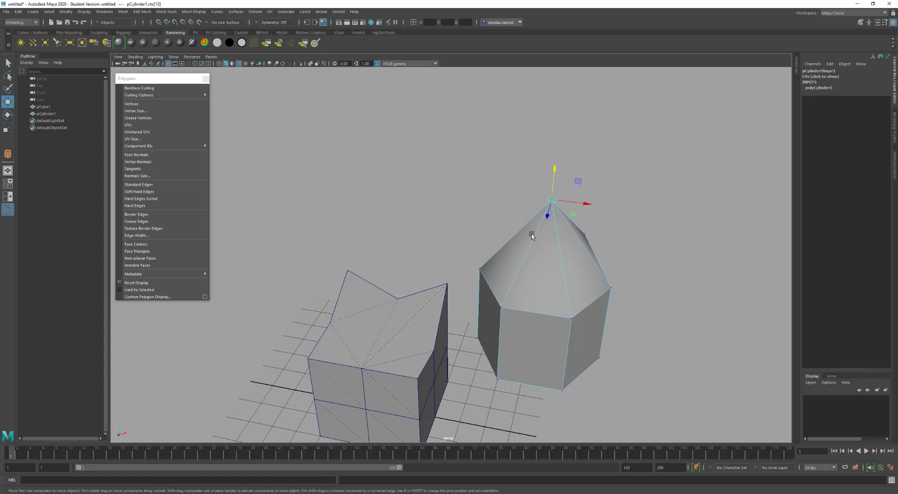
pyautogui.hotkey('ctrl', 'z')
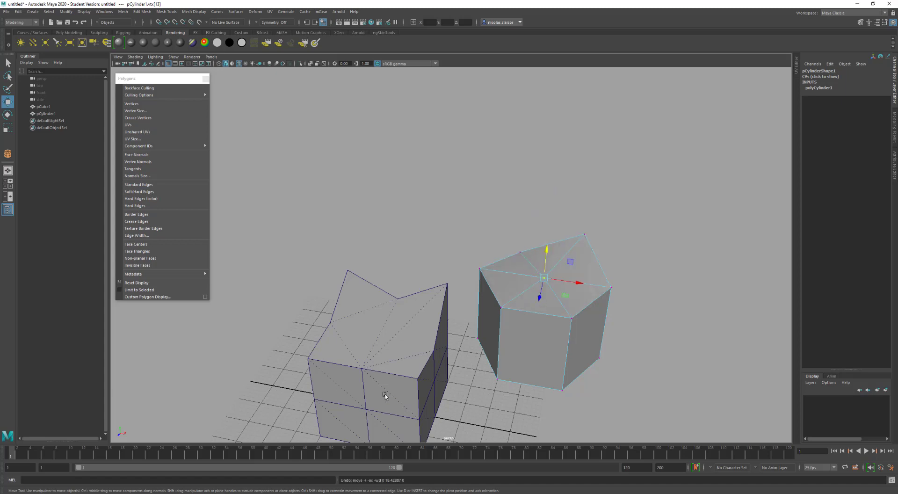
# Return the cylinder to object selection and delete both the cylinder and the deformed cube.
pyautogui.click(572, 319)
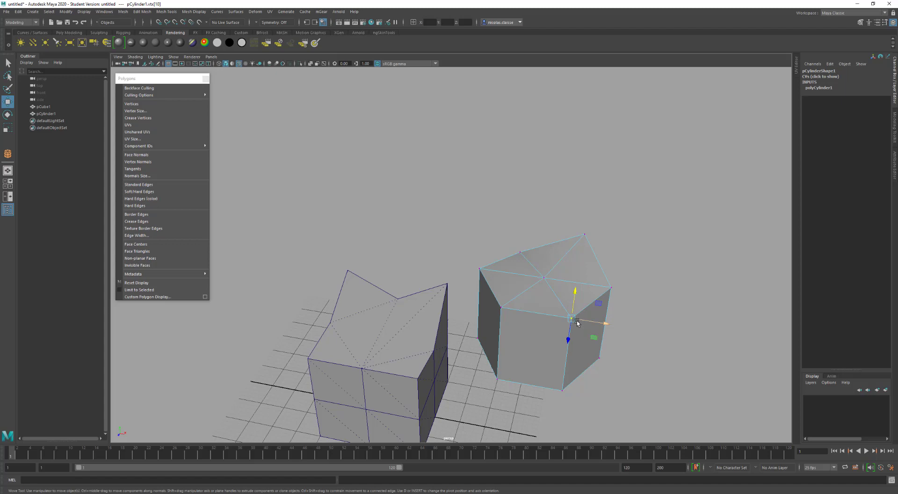
pyautogui.moveTo(552, 327); pyautogui.dragTo(654, 206, button='right')
pyautogui.press('Delete')
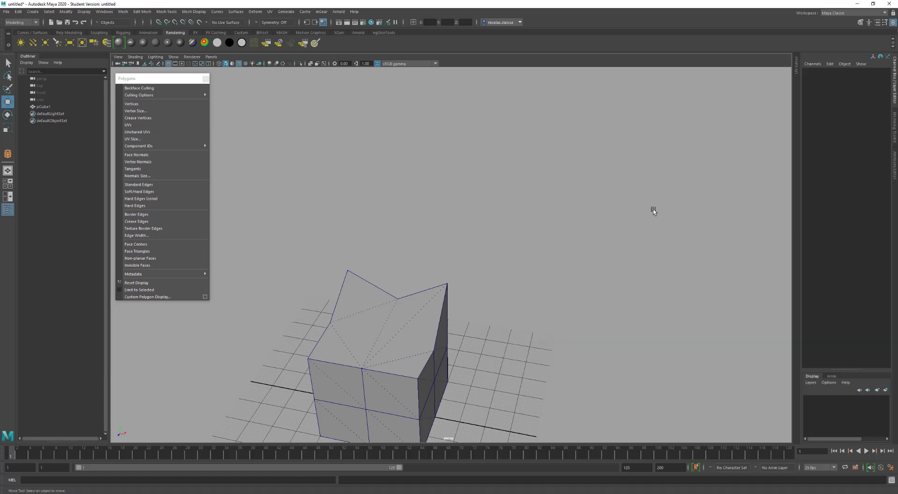
pyautogui.click(421, 331)
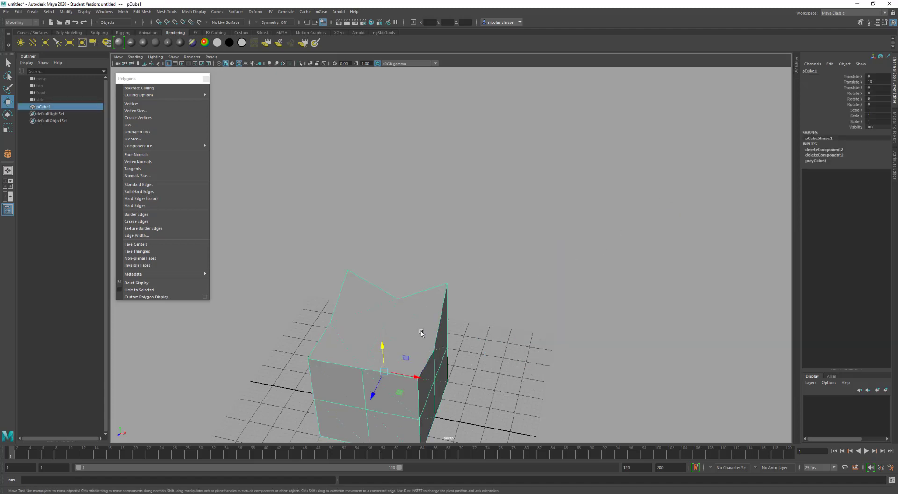
pyautogui.press('Delete')
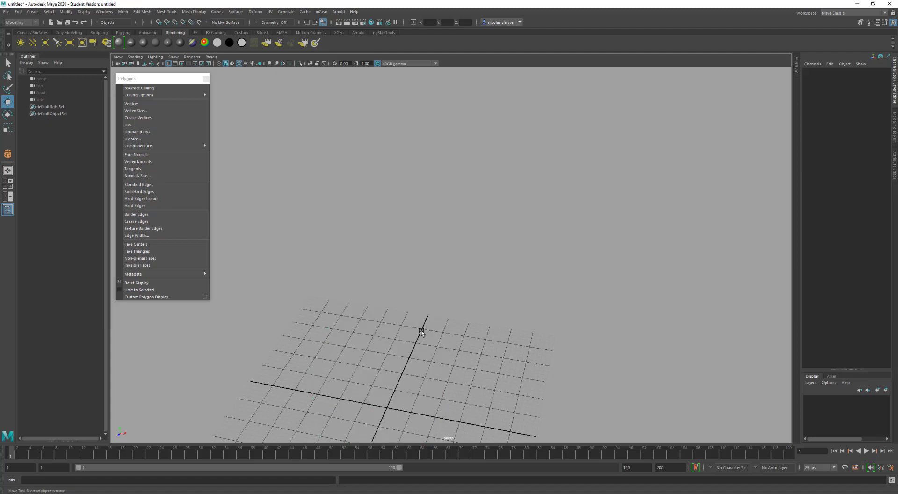
# Create a polygon cube on the grid with sides of about 21.6 and display its face centers and triangles.
pyautogui.keyDown('shift'); pyautogui.moveTo(415, 382); pyautogui.dragTo(415, 359, button='right'); pyautogui.keyUp('shift')
pyautogui.click(415, 358)
pyautogui.moveTo(420, 375); pyautogui.dragTo(451, 401)
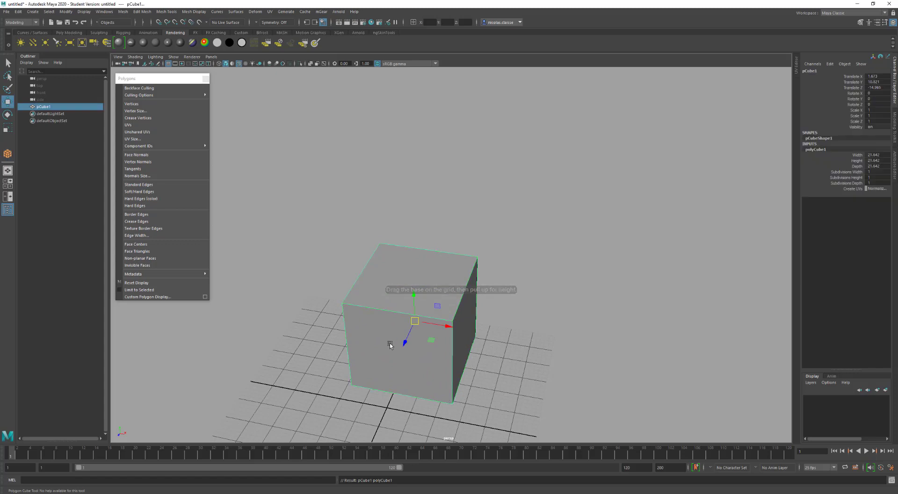
pyautogui.click(162, 253)
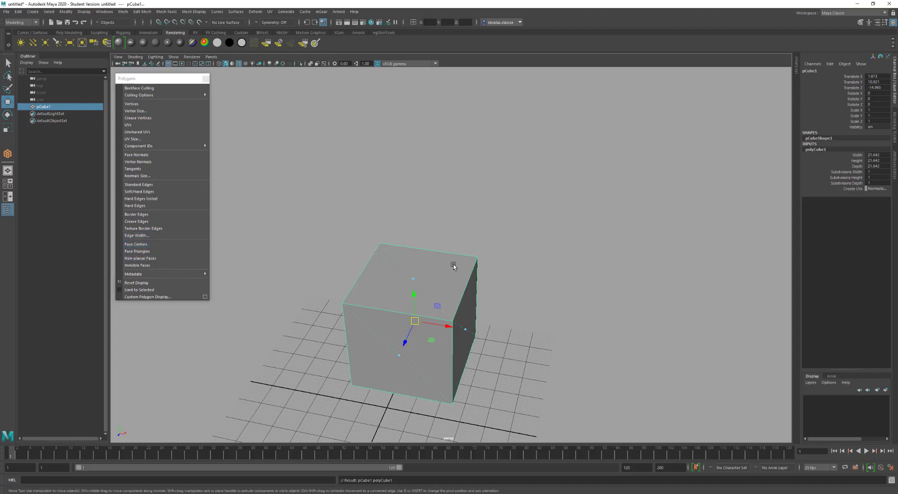
# Switch the new cube to vertex selection and raise the back corner vertex of its top face slightly.
pyautogui.moveTo(453, 265); pyautogui.dragTo(433, 265, button='right')
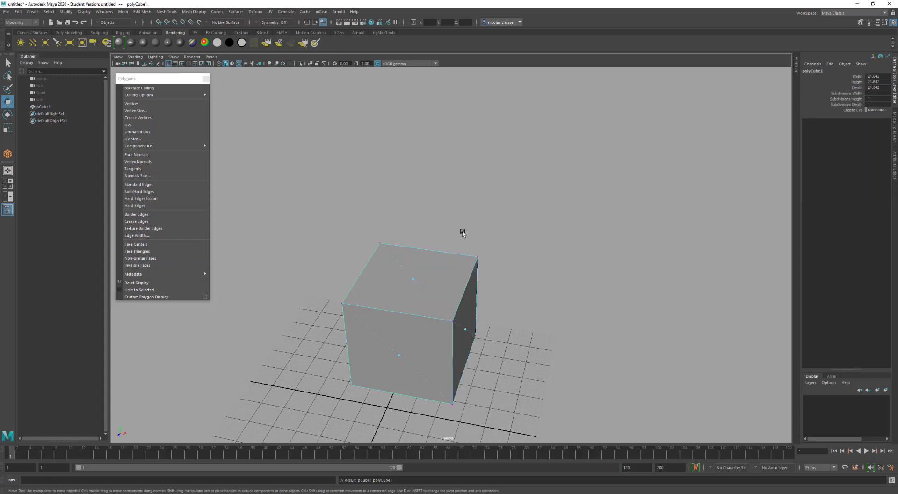
pyautogui.moveTo(463, 233); pyautogui.dragTo(495, 274)
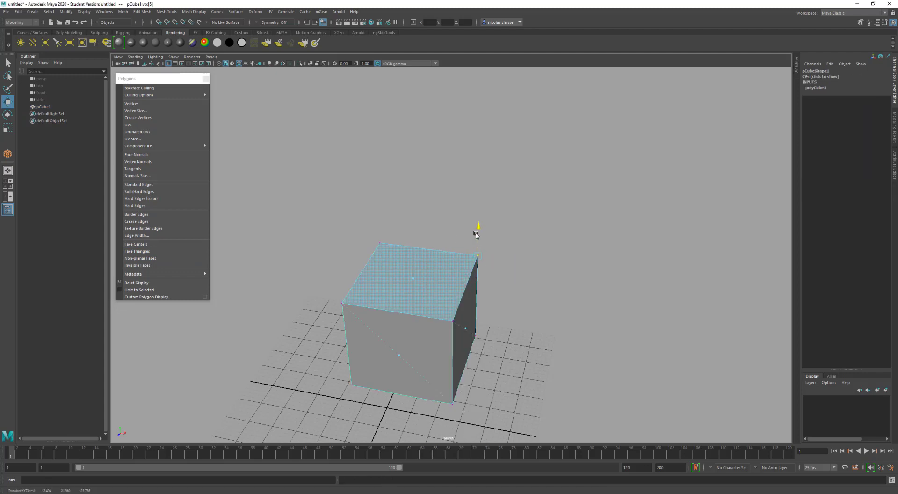
pyautogui.moveTo(476, 235); pyautogui.dragTo(477, 233)
pyautogui.keyDown('alt'); pyautogui.moveTo(397, 293); pyautogui.dragTo(381, 282); pyautogui.keyUp('alt')
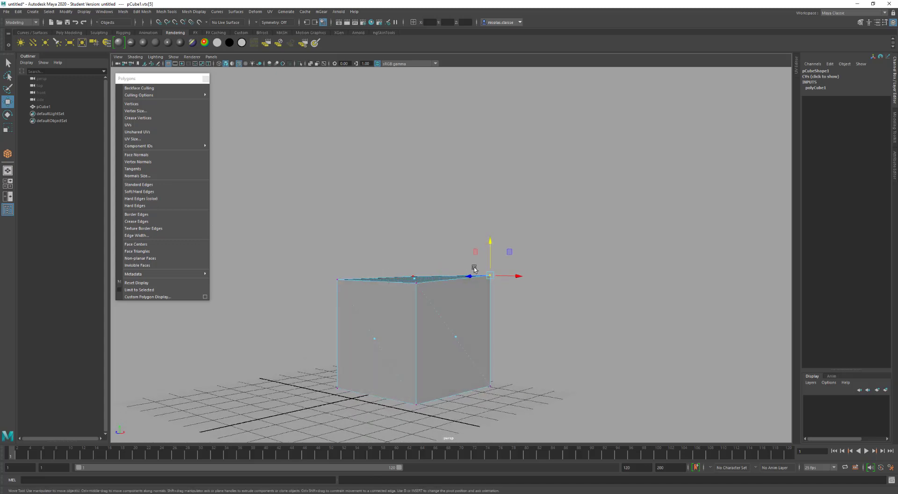
# Undo the last move of the cube's top corner vertex and reset the polygon display to its defaults.
pyautogui.moveTo(492, 251); pyautogui.dragTo(429, 299)
pyautogui.hotkey('ctrl', 'z')
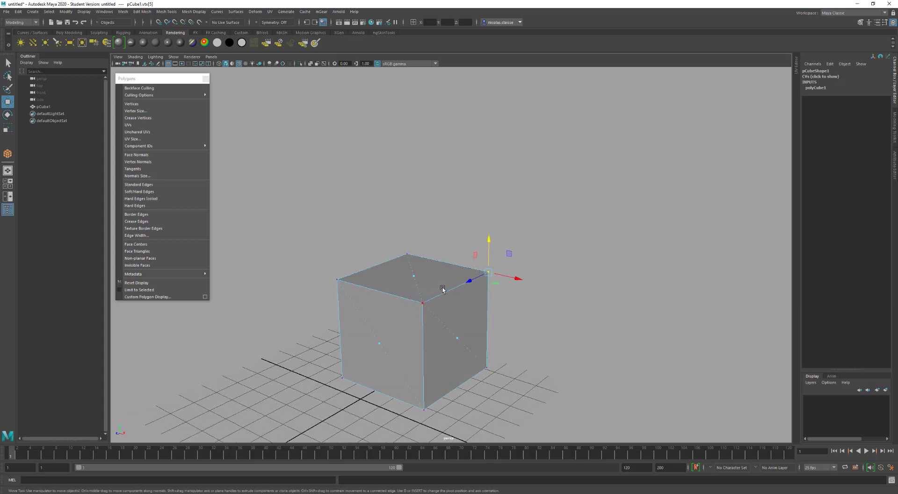
pyautogui.scroll(-5, 443, 289)
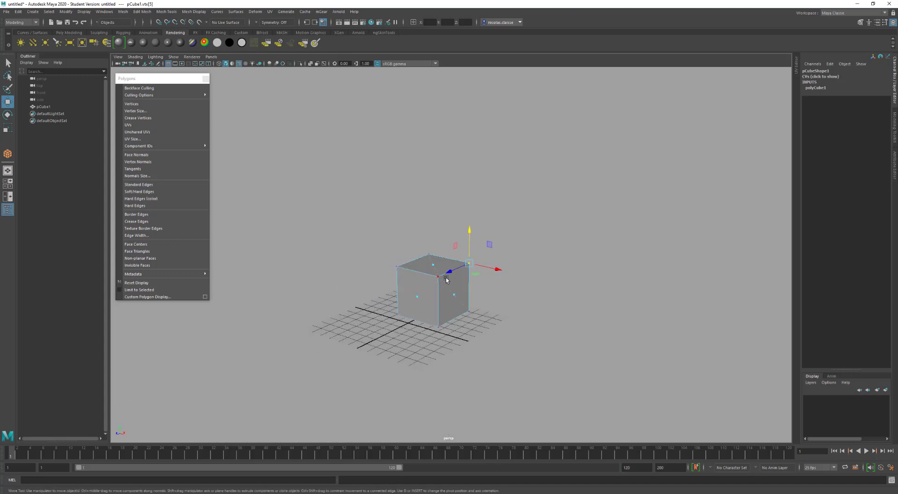
pyautogui.click(162, 258)
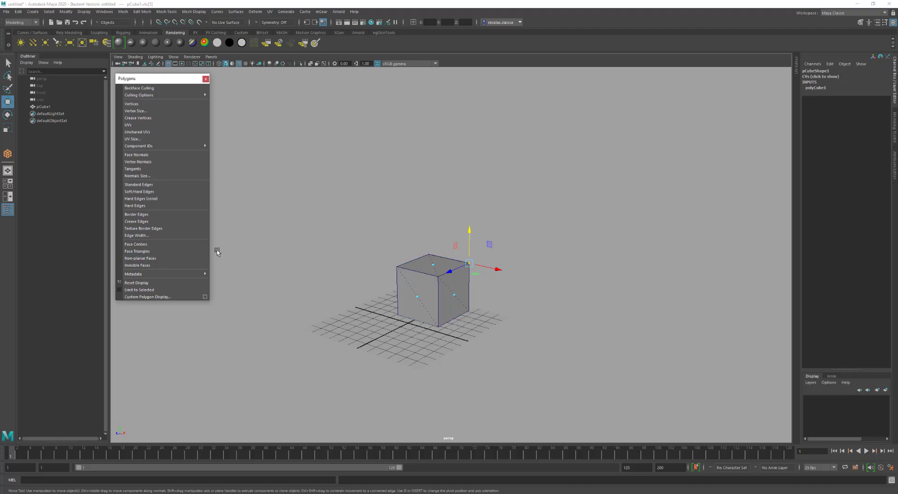
pyautogui.click(171, 244)
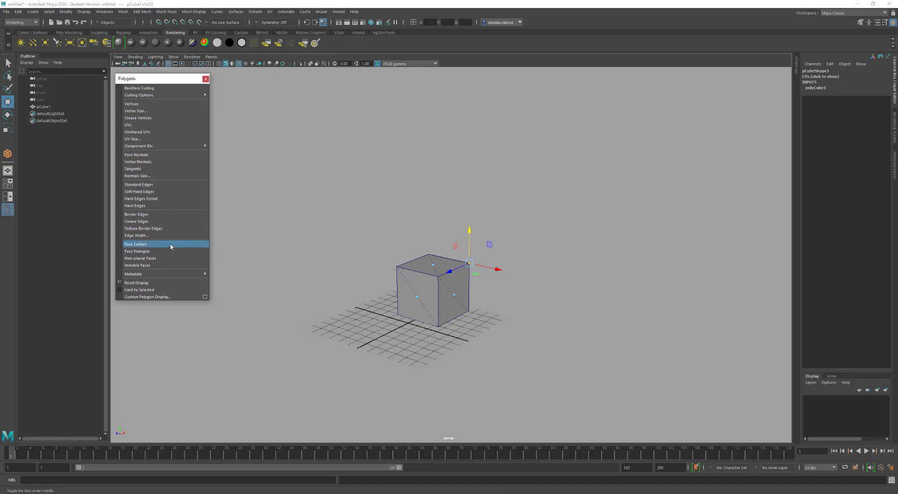
pyautogui.click(176, 284)
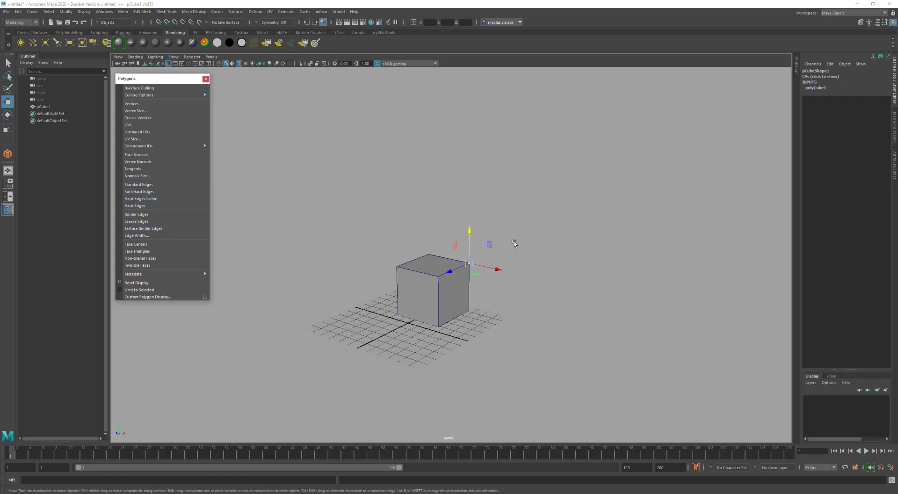
# Set the cube's width, height and depth subdivisions to 2.
pyautogui.click(815, 88)
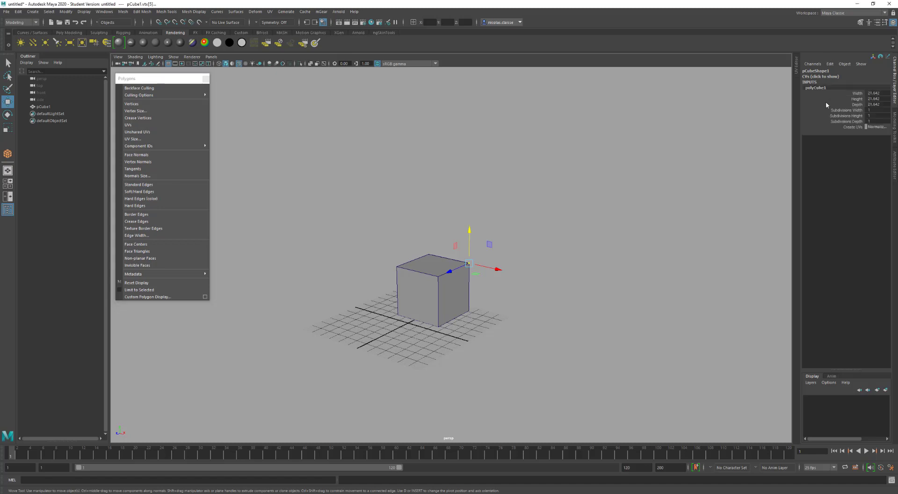
pyautogui.moveTo(837, 113); pyautogui.dragTo(837, 121)
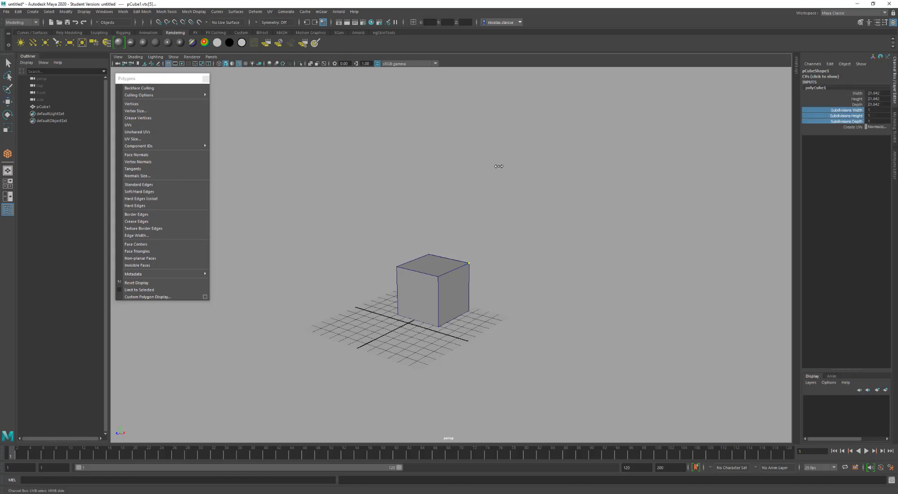
pyautogui.moveTo(497, 164)
pyautogui.mouseDown(button='middle')
pyautogui.moveTo(512, 165)
pyautogui.moveTo(503, 167)
pyautogui.mouseUp(button='middle')
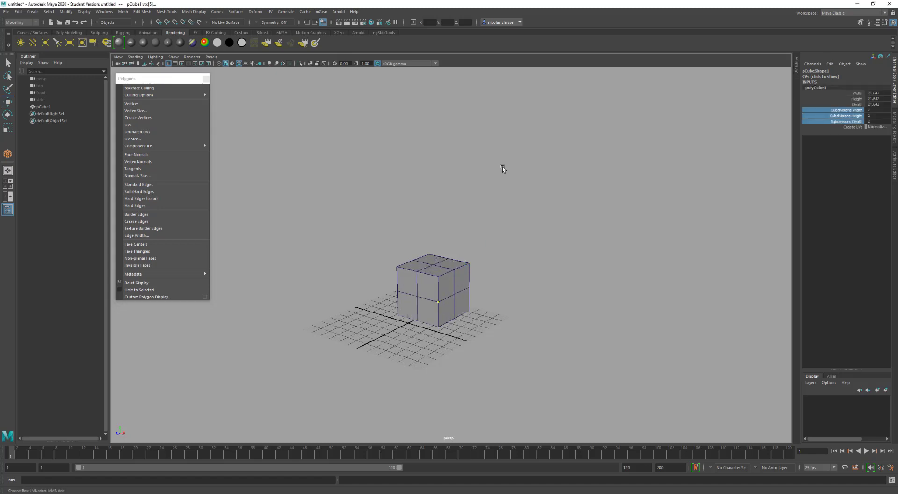
# Cycle the cube's edge display through Soft/Hard Edges, colored Hard Edges and Hard Edges only.
pyautogui.click(147, 193)
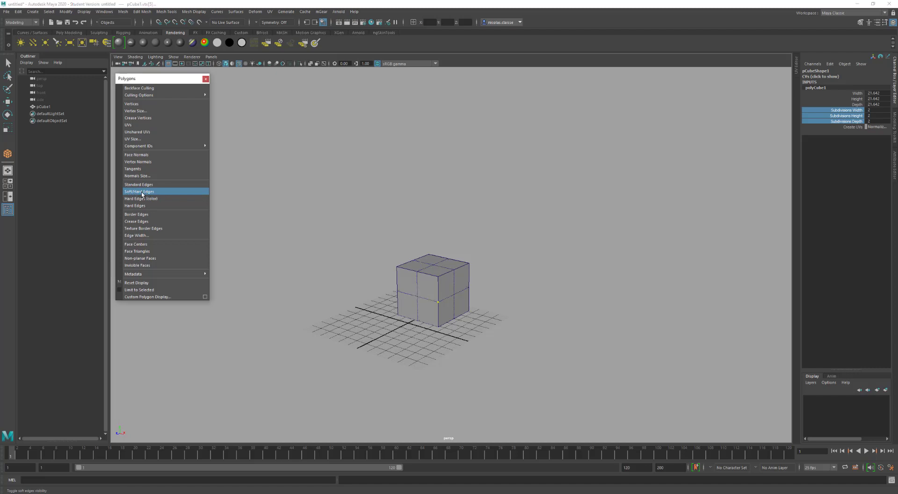
pyautogui.scroll(10, 391, 288)
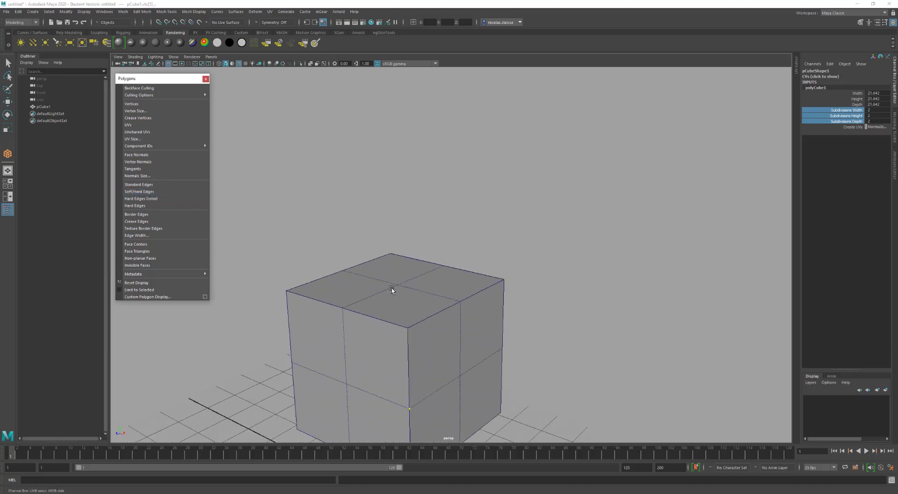
pyautogui.keyDown('alt'); pyautogui.moveTo(383, 303); pyautogui.dragTo(409, 200); pyautogui.keyUp('alt')
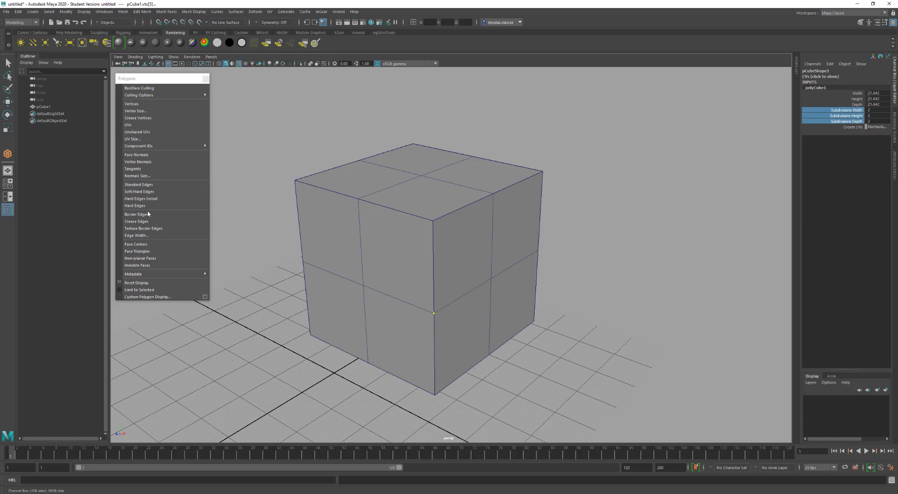
pyautogui.click(140, 198)
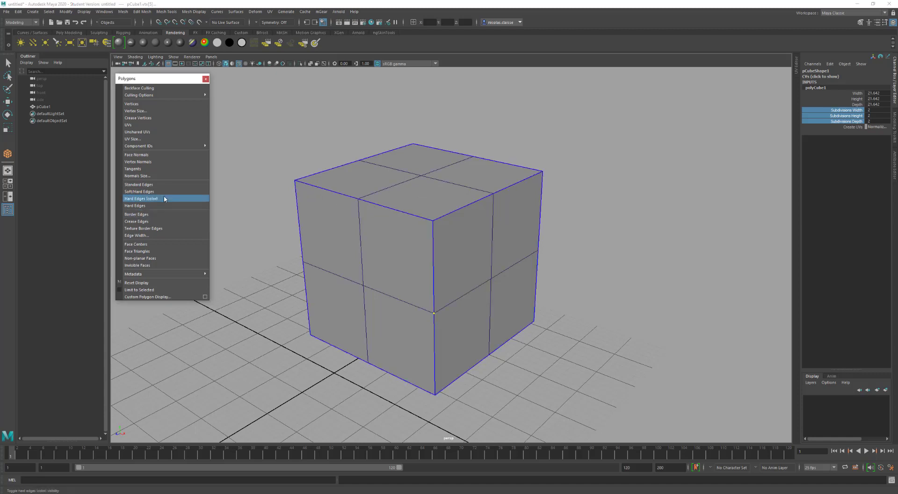
pyautogui.click(164, 205)
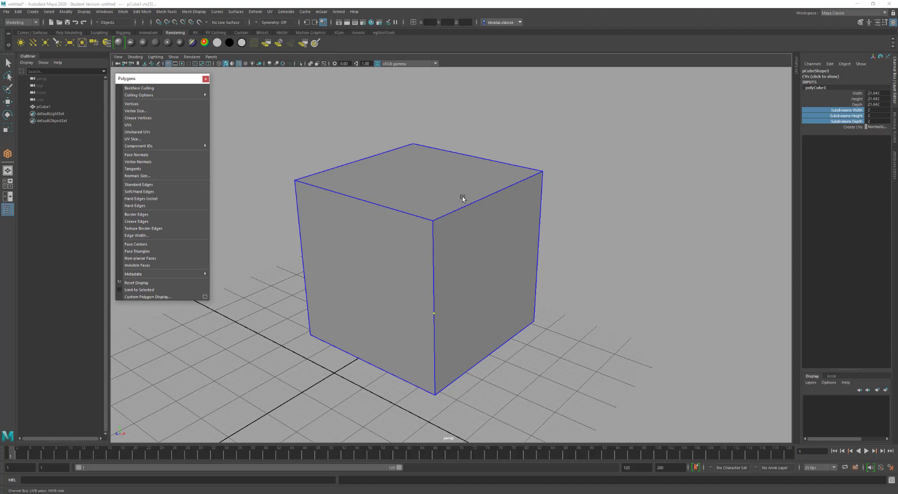
# Soften the selected top and bottom edges of the cube's right face and switch the edge display back to Soft/Hard Edges.
pyautogui.moveTo(475, 202); pyautogui.dragTo(476, 188, button='right')
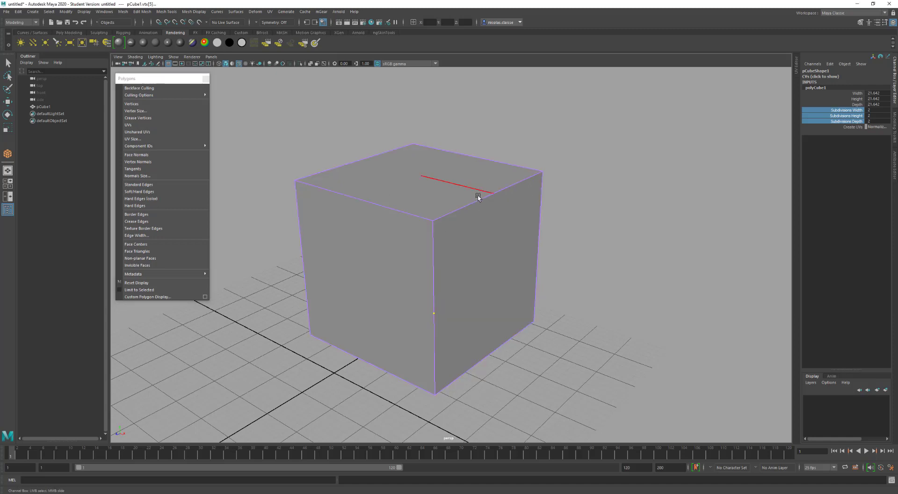
pyautogui.click(478, 199)
pyautogui.press('w')
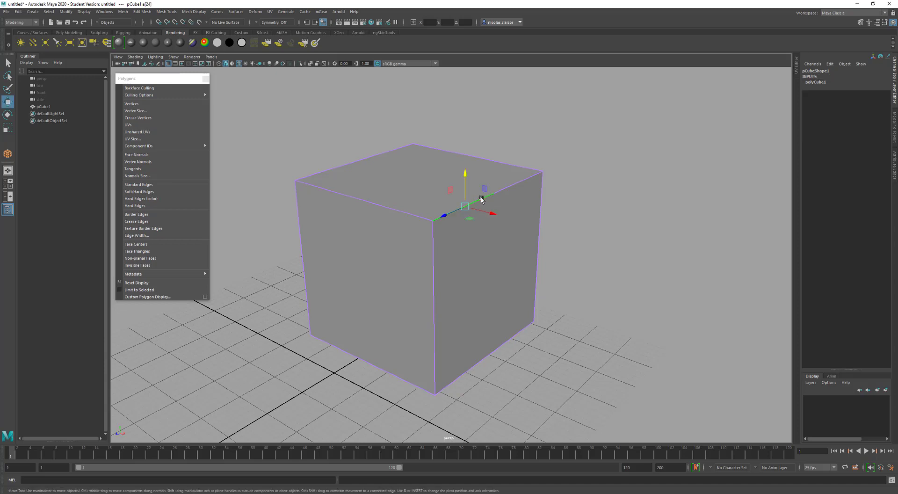
pyautogui.keyDown('shift'); pyautogui.click(509, 185); pyautogui.keyUp('shift')
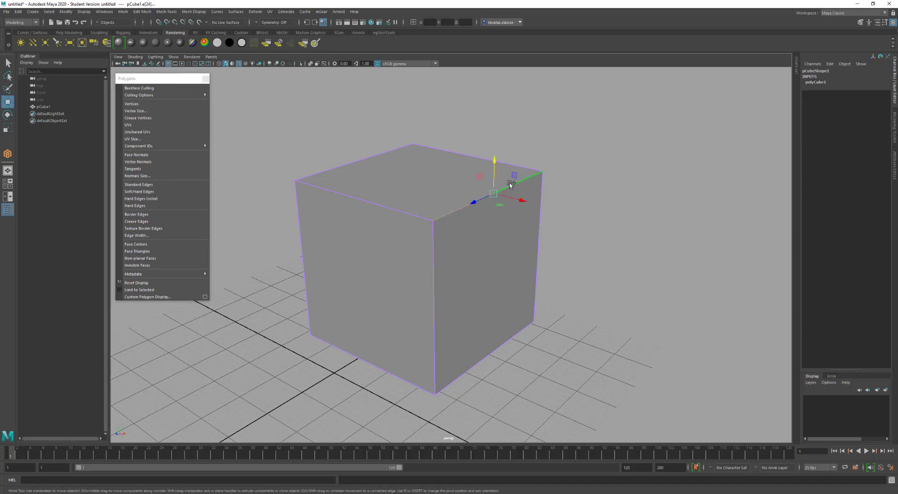
pyautogui.keyDown('shift'); pyautogui.click(506, 341); pyautogui.keyUp('shift')
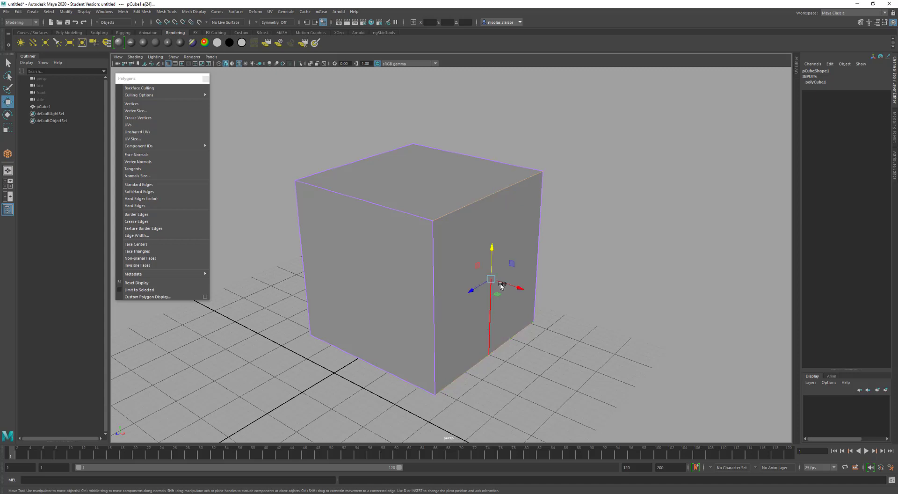
pyautogui.moveTo(500, 284)
pyautogui.keyDown('shift'); pyautogui.mouseDown(button='right')
pyautogui.moveTo(539, 300)
pyautogui.moveTo(544, 284)
pyautogui.mouseUp(button='right'); pyautogui.keyUp('shift')
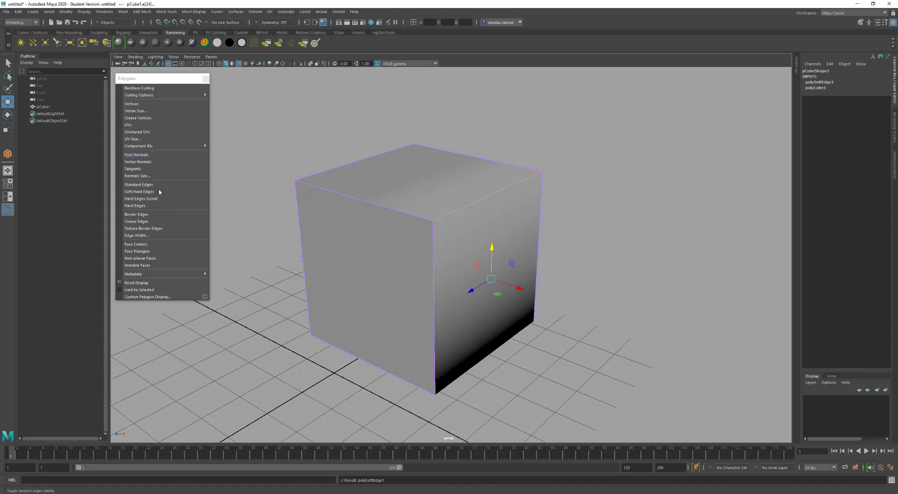
pyautogui.click(139, 192)
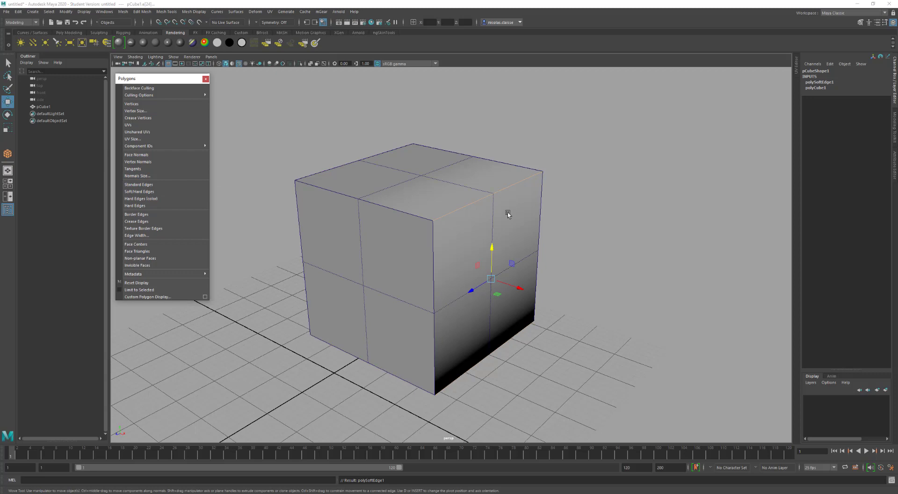
pyautogui.click(568, 182)
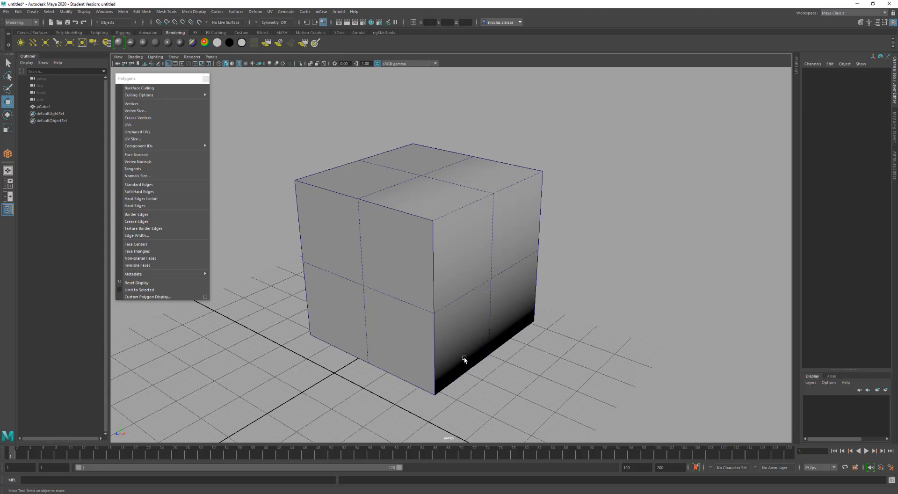
# Preview the softened cube with Flat Shade All, including its underside, and return the viewport to Smooth Shade All.
pyautogui.keyDown('alt'); pyautogui.moveTo(464, 357); pyautogui.dragTo(408, 363); pyautogui.keyUp('alt')
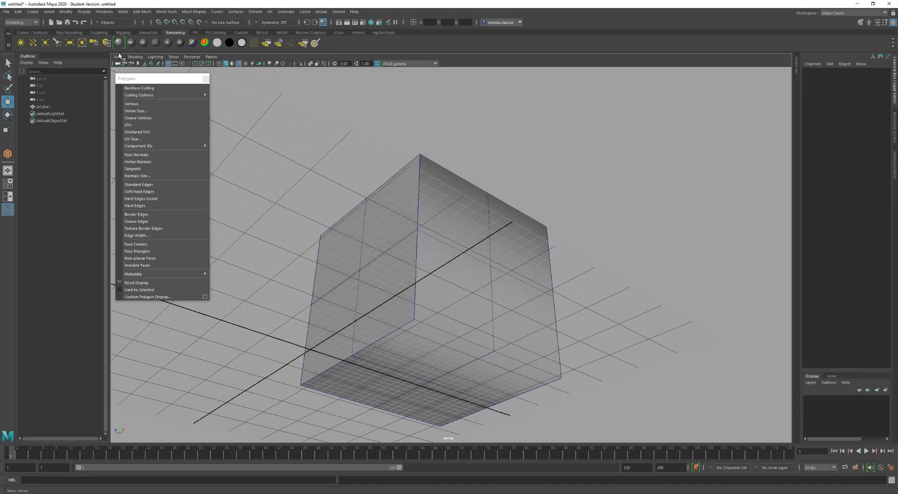
pyautogui.click(135, 57)
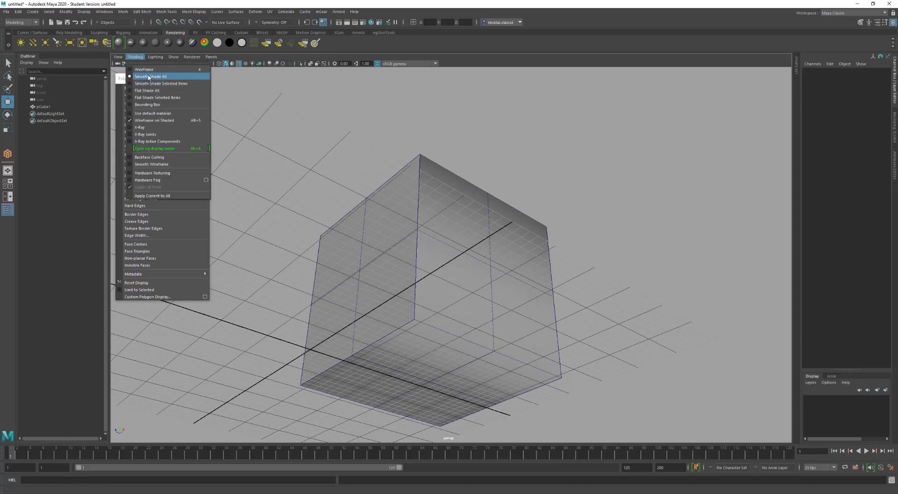
pyautogui.click(152, 91)
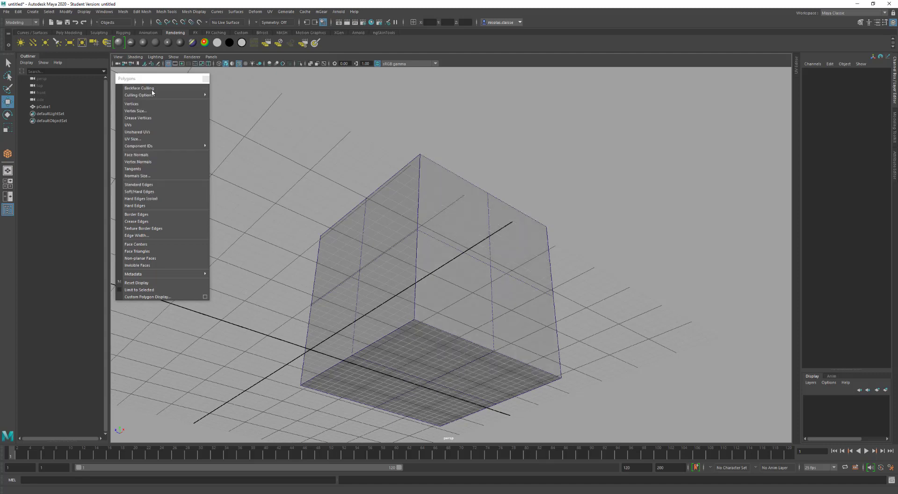
pyautogui.click(129, 58)
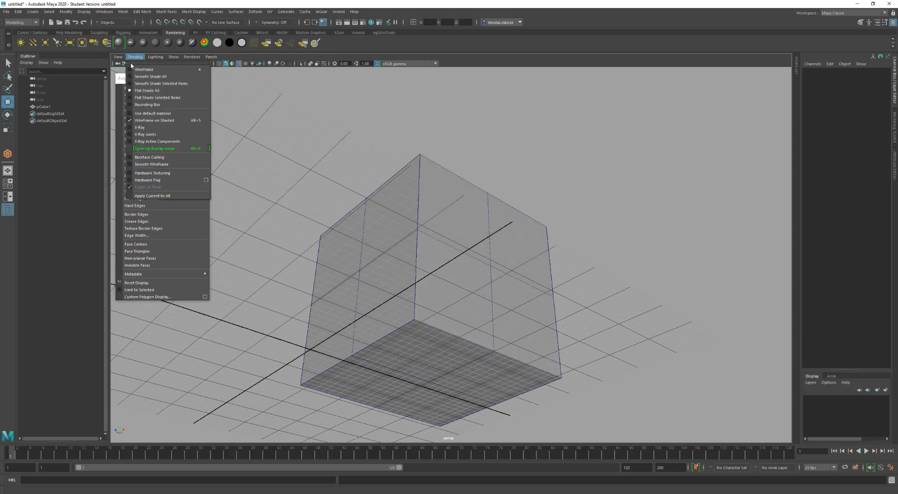
pyautogui.click(139, 77)
pyautogui.keyDown('alt'); pyautogui.moveTo(385, 192); pyautogui.dragTo(395, 227); pyautogui.keyUp('alt')
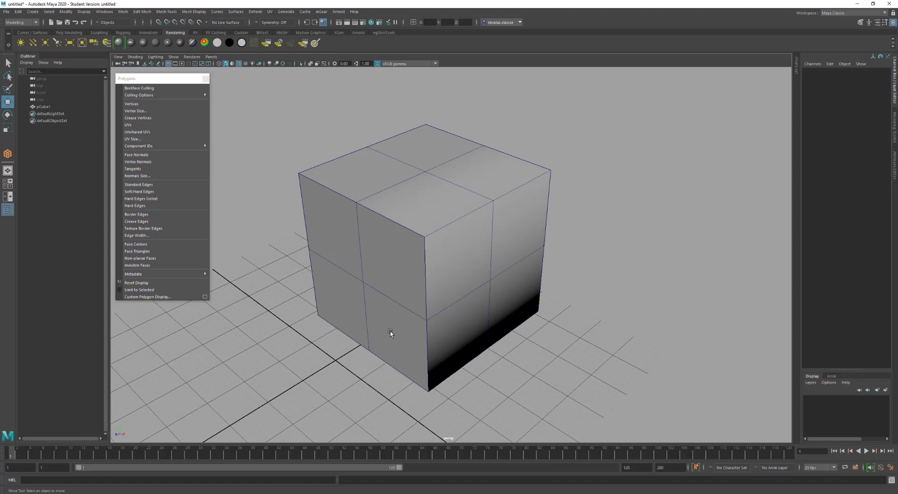
pyautogui.keyDown('alt'); pyautogui.moveTo(394, 335); pyautogui.dragTo(459, 351); pyautogui.keyUp('alt')
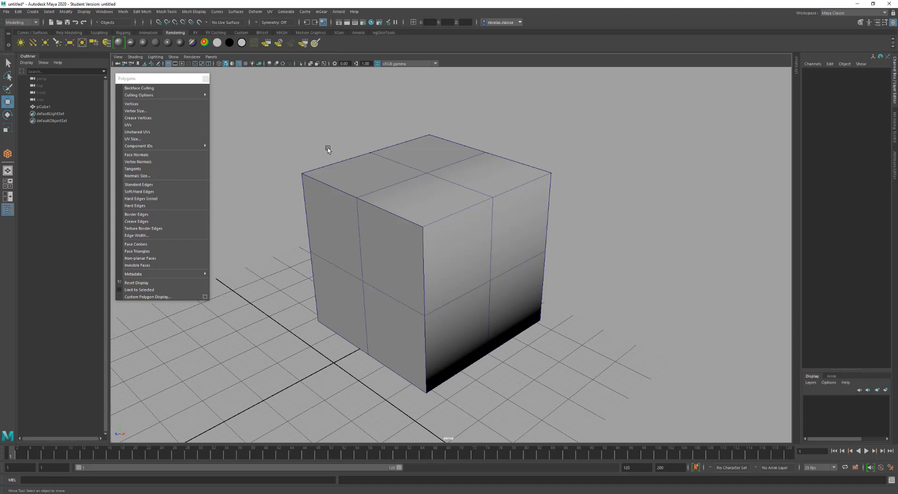
# Turn off the wireframe on shaded objects and create a polygon sphere with a radius of about 17.2 beside the cube.
pyautogui.click(239, 63)
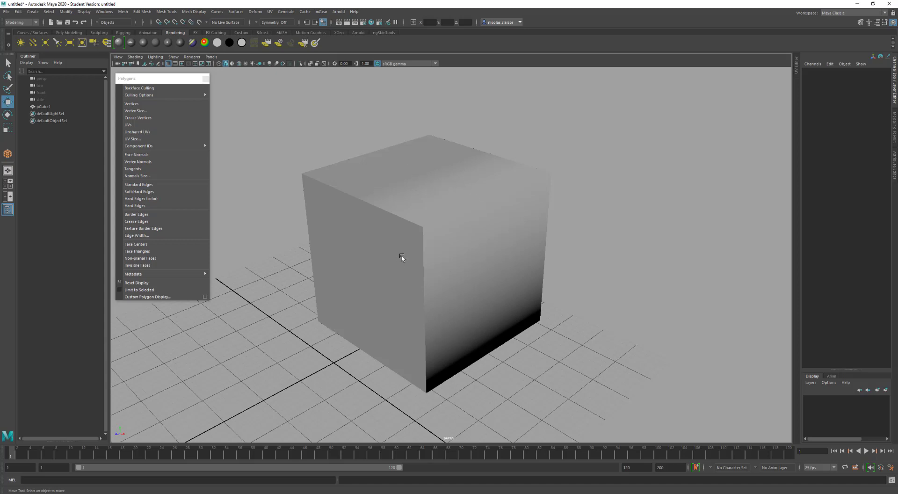
pyautogui.click(446, 192)
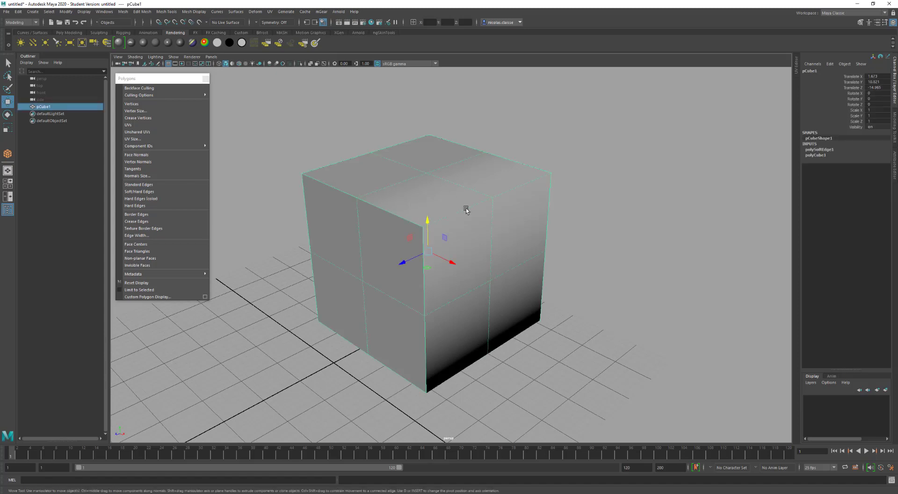
pyautogui.scroll(-5, 466, 208)
pyautogui.click(579, 276)
pyautogui.keyDown('shift'); pyautogui.moveTo(580, 271); pyautogui.dragTo(597, 267, button='right'); pyautogui.keyUp('shift')
pyautogui.moveTo(599, 262); pyautogui.dragTo(634, 299)
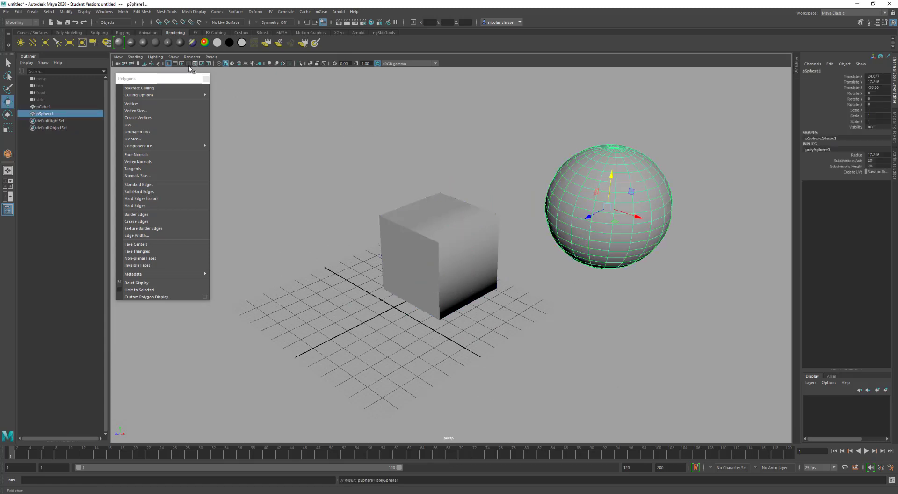
# Turn off selection highlighting in the viewport.
pyautogui.click(173, 57)
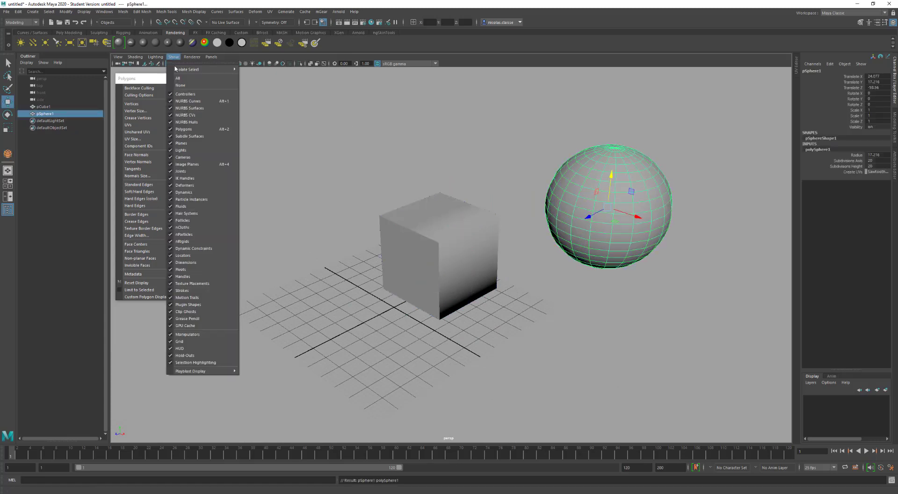
pyautogui.click(202, 363)
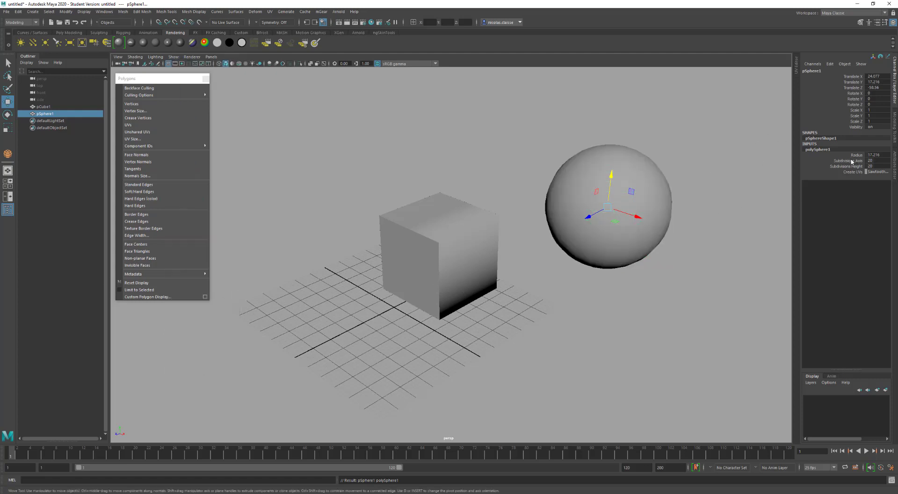
# Reduce the sphere's axis subdivisions to 10 and raise its height subdivisions above that number.
pyautogui.moveTo(851, 161); pyautogui.dragTo(850, 167)
pyautogui.moveTo(703, 144); pyautogui.dragTo(666, 145, button='middle')
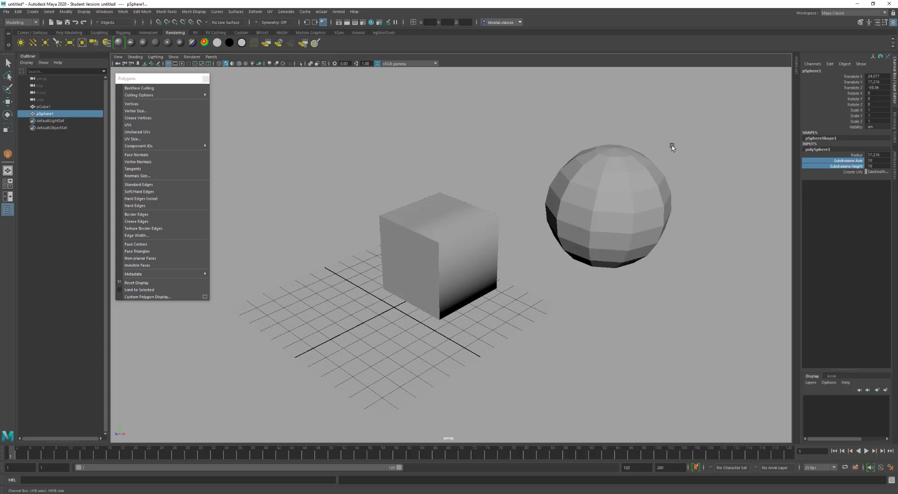
pyautogui.click(841, 166)
pyautogui.moveTo(592, 175); pyautogui.dragTo(607, 176, button='middle')
pyautogui.scroll(1, 612, 164)
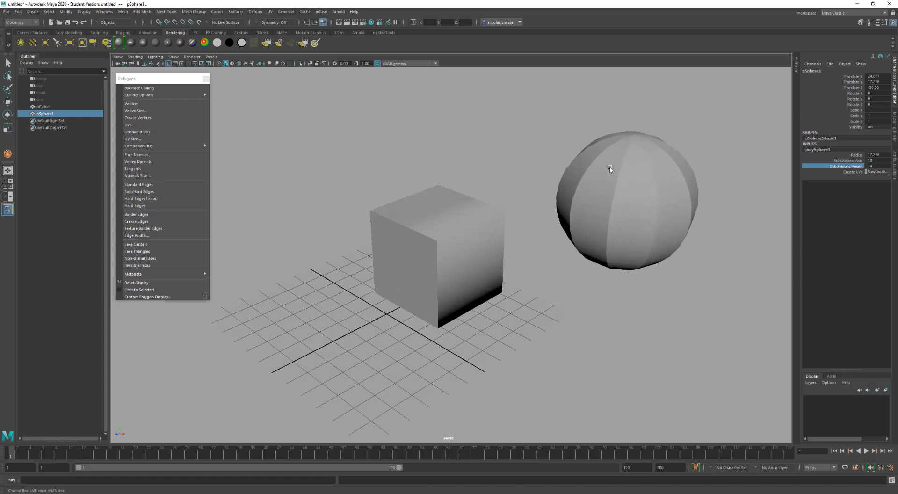
# Activate the Move tool on the sphere and turn selection highlighting back on in the viewport.
pyautogui.press('w')
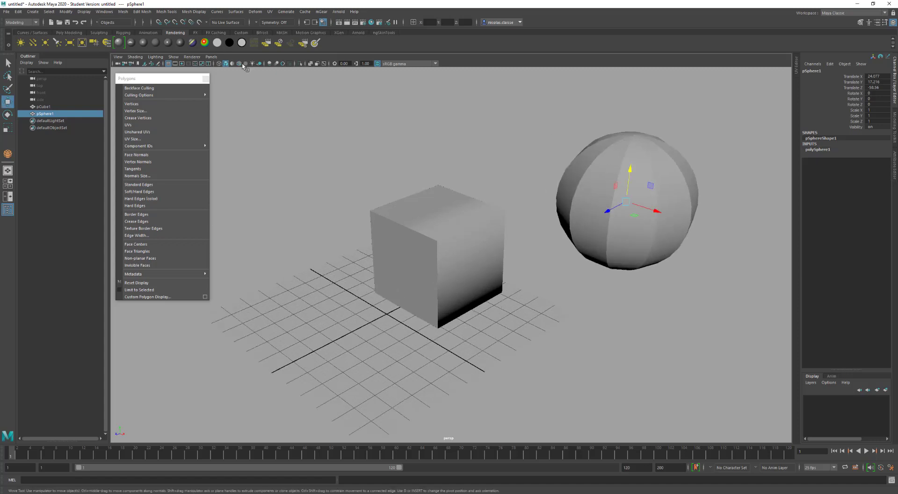
pyautogui.click(173, 57)
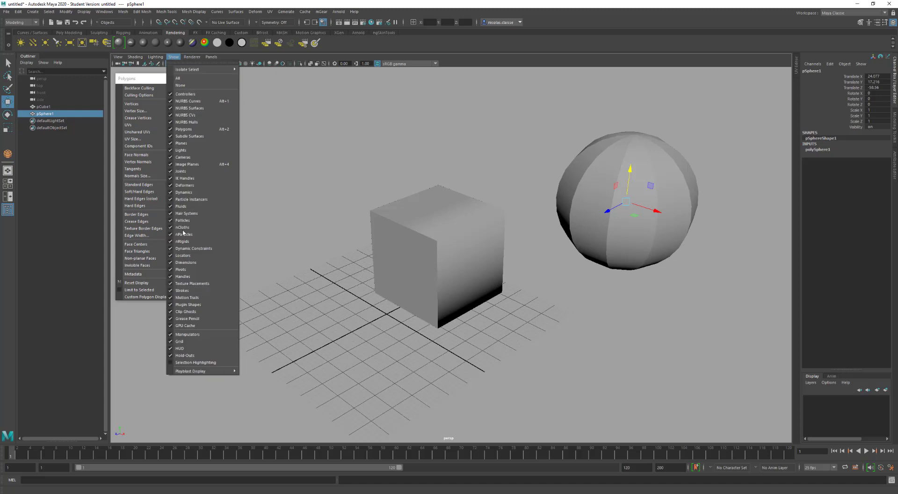
pyautogui.click(206, 362)
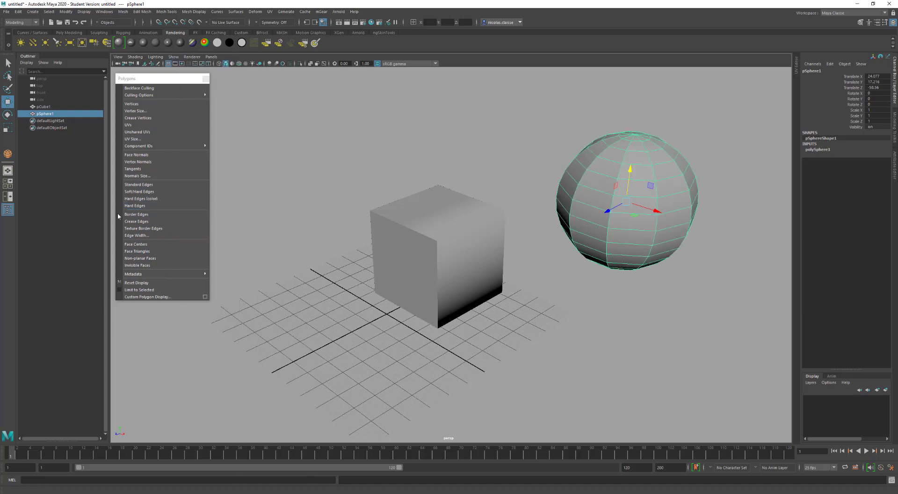
# Display soft and hard edges on the sphere, and soften all of its edges.
pyautogui.click(143, 195)
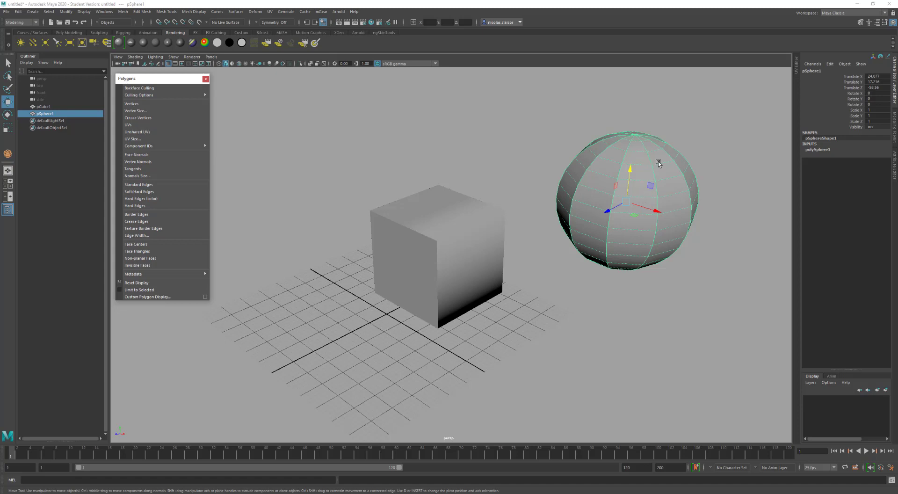
pyautogui.moveTo(659, 158)
pyautogui.keyDown('shift'); pyautogui.mouseDown(button='right')
pyautogui.moveTo(707, 176)
pyautogui.moveTo(665, 176)
pyautogui.moveTo(707, 173)
pyautogui.mouseUp(button='right'); pyautogui.keyUp('shift')
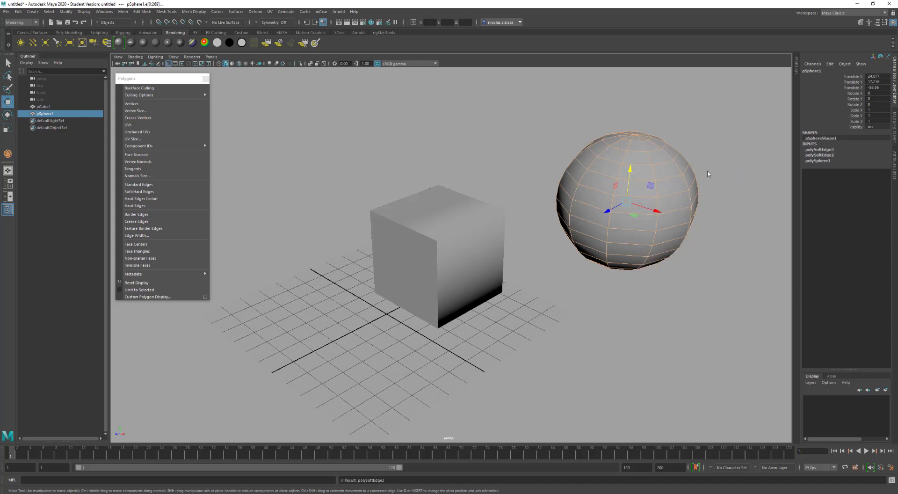
pyautogui.click(618, 285)
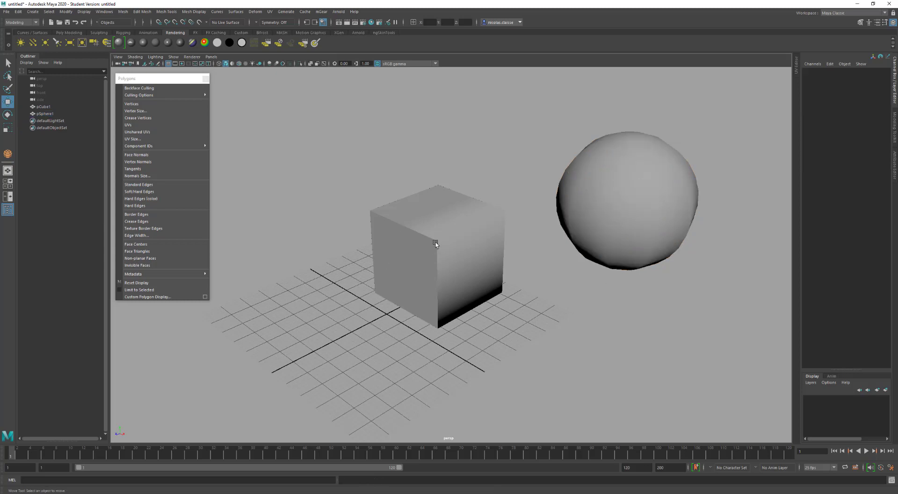
# Soften all edges of the cube and inspect the resulting shading.
pyautogui.click(443, 226)
pyautogui.moveTo(446, 224)
pyautogui.keyDown('shift'); pyautogui.mouseDown(button='right')
pyautogui.moveTo(476, 246)
pyautogui.moveTo(498, 216)
pyautogui.mouseUp(button='right'); pyautogui.keyUp('shift')
pyautogui.click(522, 349)
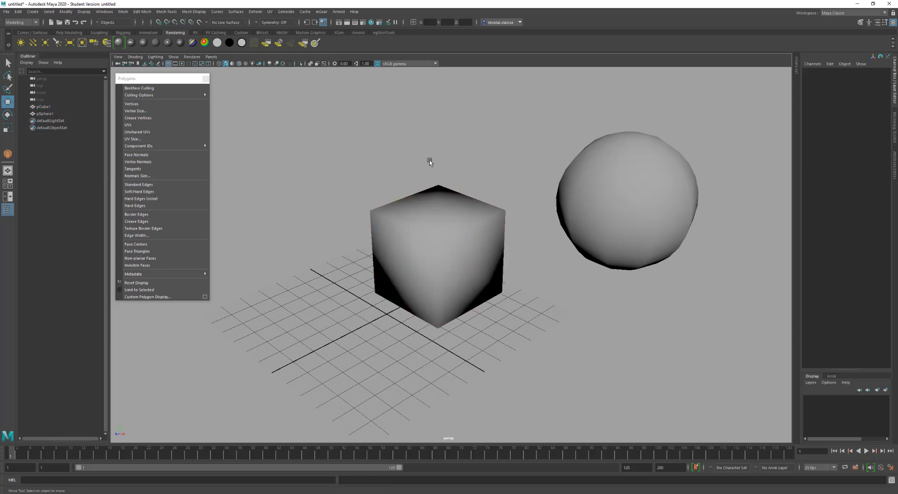
pyautogui.keyDown('alt'); pyautogui.moveTo(360, 248); pyautogui.dragTo(453, 215); pyautogui.keyUp('alt')
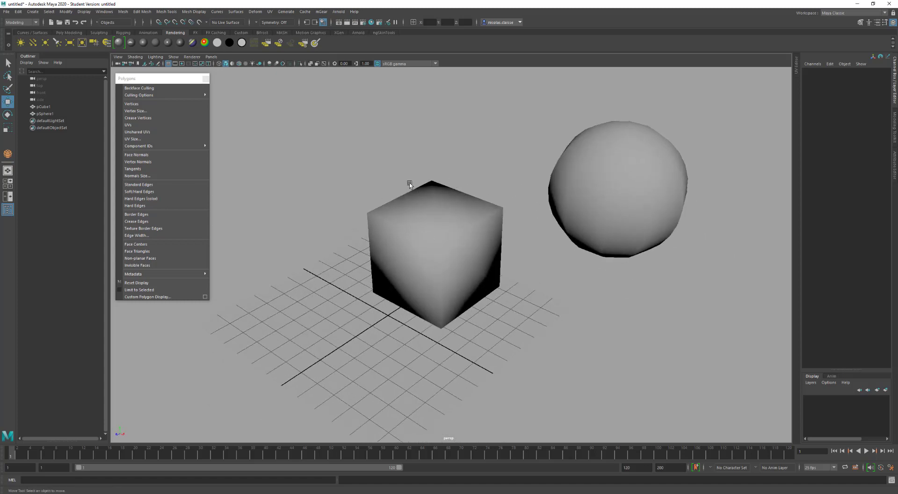
# Harden all edges of the cube.
pyautogui.click(433, 208)
pyautogui.keyDown('shift'); pyautogui.moveTo(433, 210); pyautogui.dragTo(457, 218, button='right'); pyautogui.keyUp('shift')
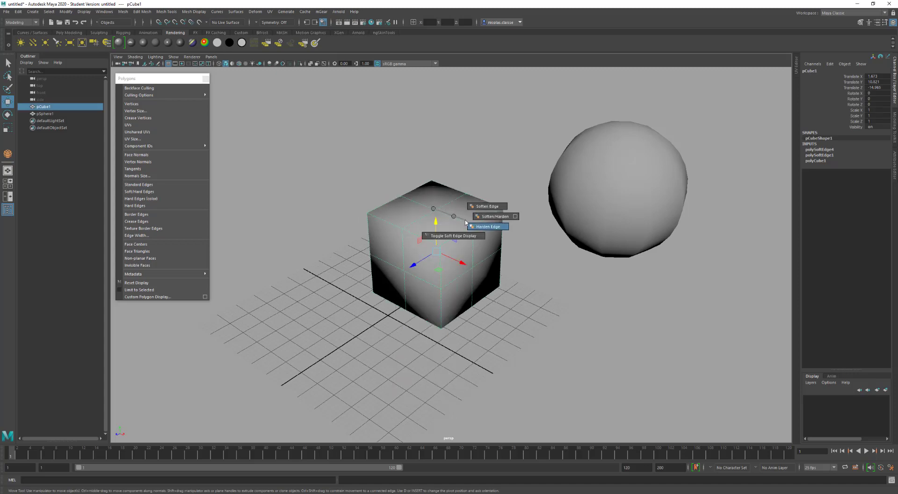
pyautogui.keyDown('shift'); pyautogui.moveTo(466, 222); pyautogui.dragTo(466, 223, button='right'); pyautogui.keyUp('shift')
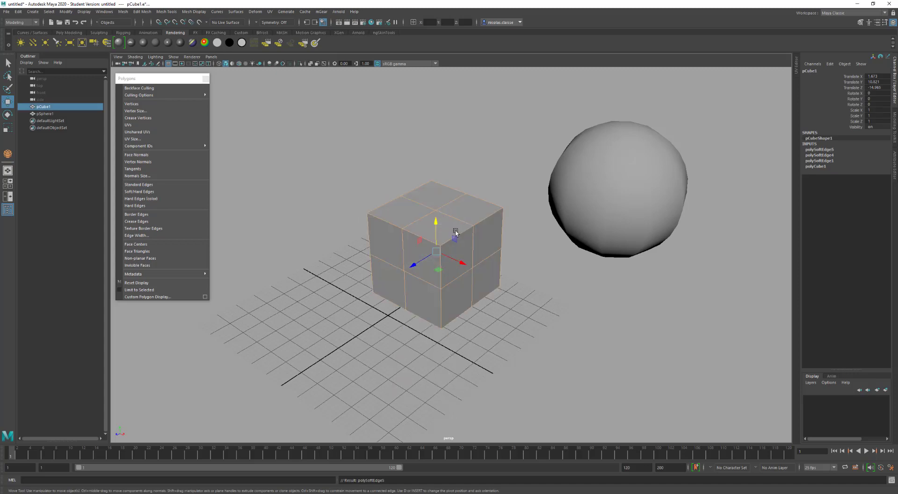
# Raise one top face of the cube by about 5.8 units and undo the move.
pyautogui.moveTo(474, 209); pyautogui.dragTo(477, 228, button='right')
pyautogui.click(469, 212)
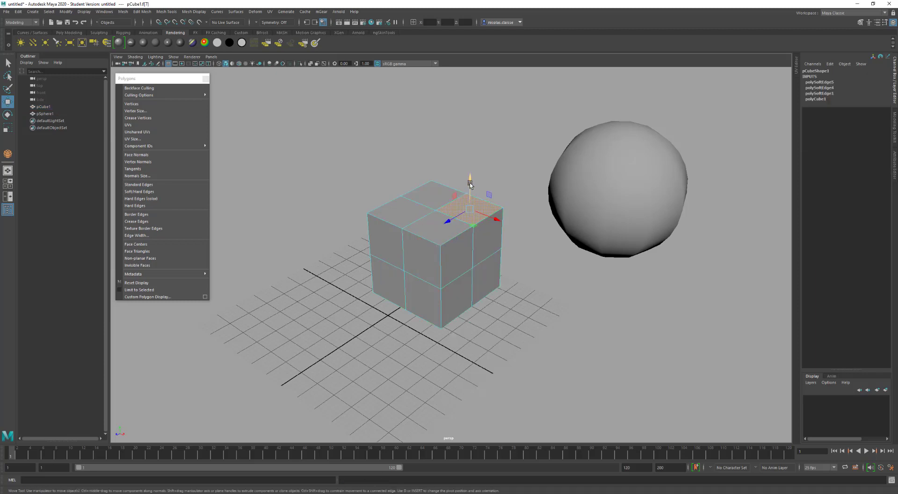
pyautogui.moveTo(471, 176); pyautogui.dragTo(468, 161)
pyautogui.click(378, 154)
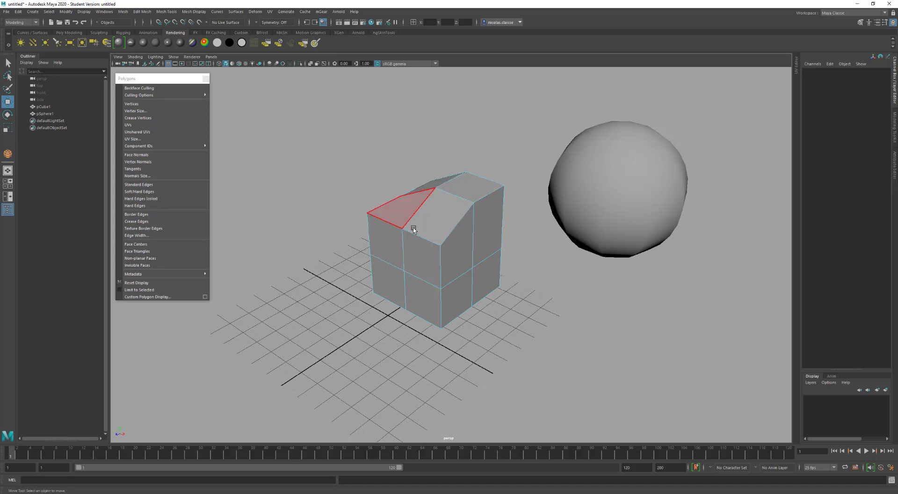
pyautogui.click(465, 195)
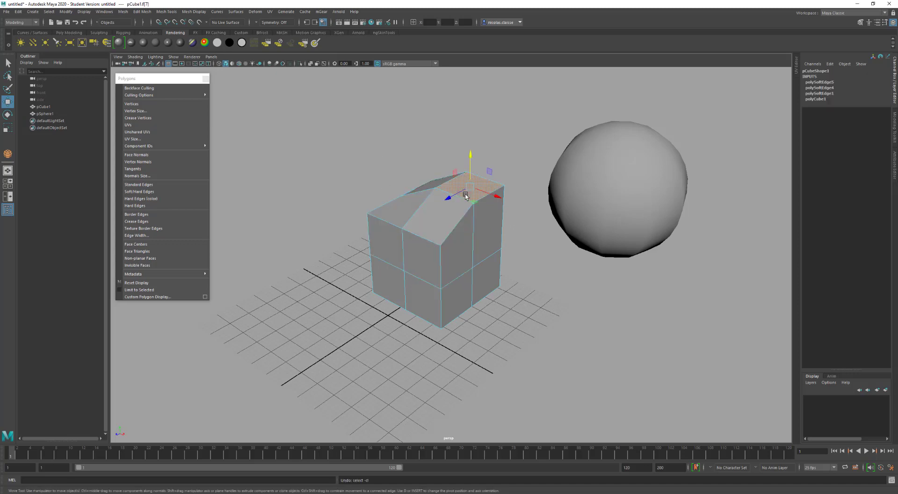
pyautogui.hotkey('ctrl', 'z')
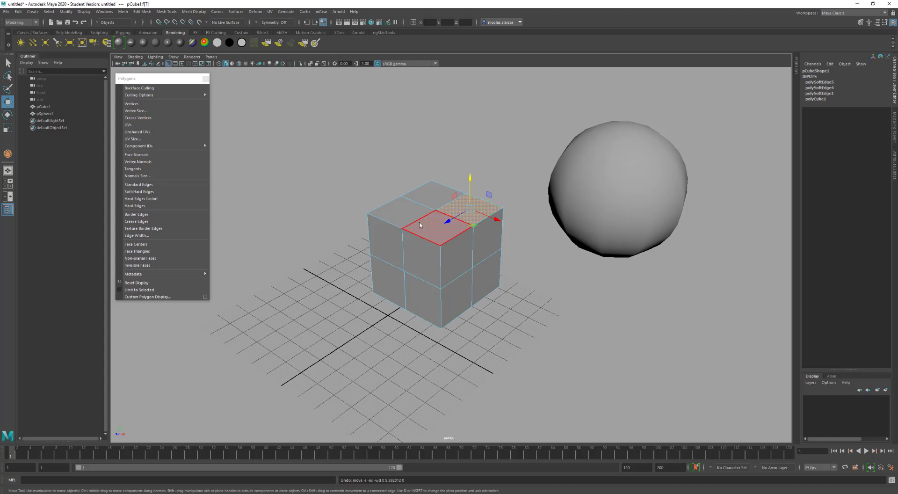
# Return the cube to object mode and apply Soften/Harden Edges with a 30-degree angle.
pyautogui.press('F8')
pyautogui.keyDown('shift'); pyautogui.moveTo(435, 204); pyautogui.dragTo(477, 215, button='right'); pyautogui.keyUp('shift')
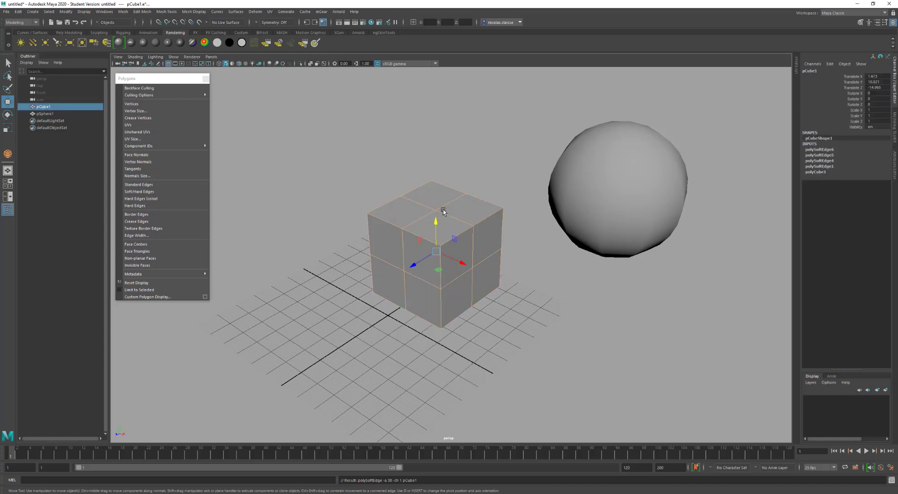
pyautogui.click(484, 187)
pyautogui.click(432, 216)
pyautogui.keyDown('alt'); pyautogui.moveTo(397, 217); pyautogui.dragTo(389, 214); pyautogui.keyUp('alt')
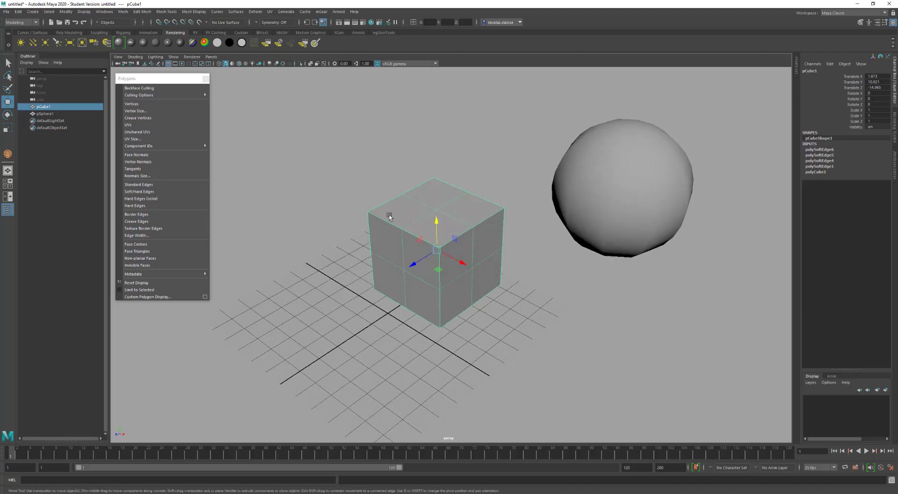
# Compare the colored Hard Edges display with the other edge modes on the cube, ending on Soft/Hard Edges.
pyautogui.click(179, 199)
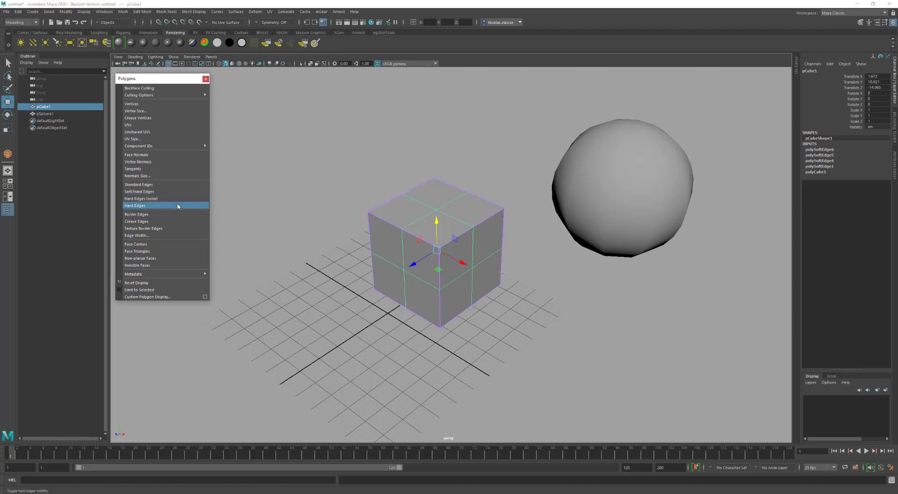
pyautogui.click(178, 206)
pyautogui.click(178, 192)
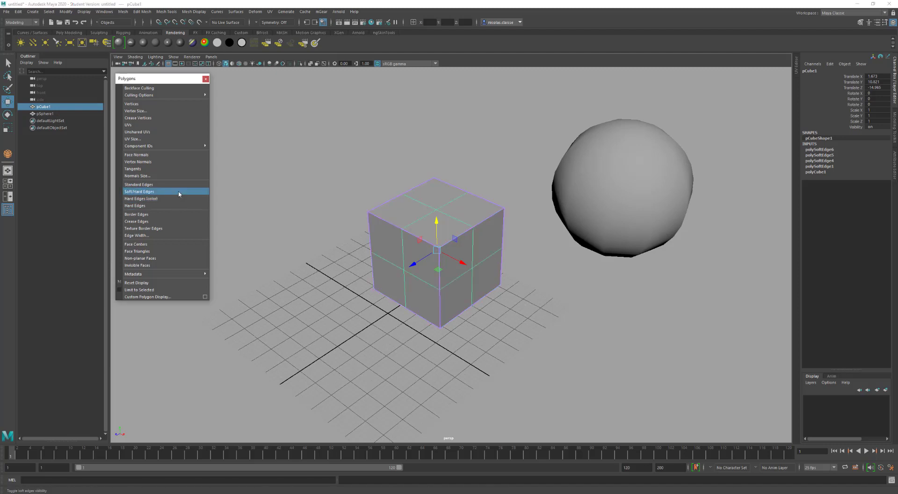
pyautogui.click(180, 199)
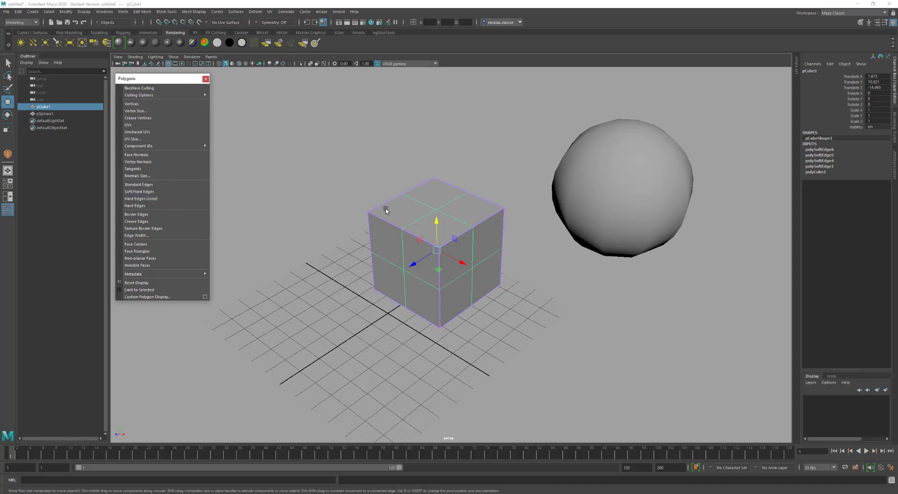
pyautogui.click(153, 192)
pyautogui.keyDown('shift'); pyautogui.moveTo(403, 207); pyautogui.dragTo(431, 242, button='right'); pyautogui.keyUp('shift')
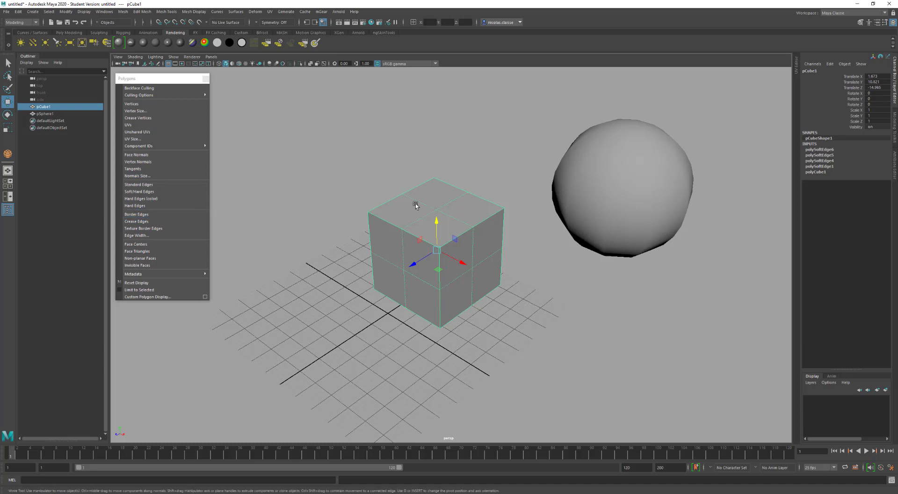
# Delete one of the four faces on top of the cube, at its left corner.
pyautogui.moveTo(416, 209); pyautogui.dragTo(413, 225, button='right')
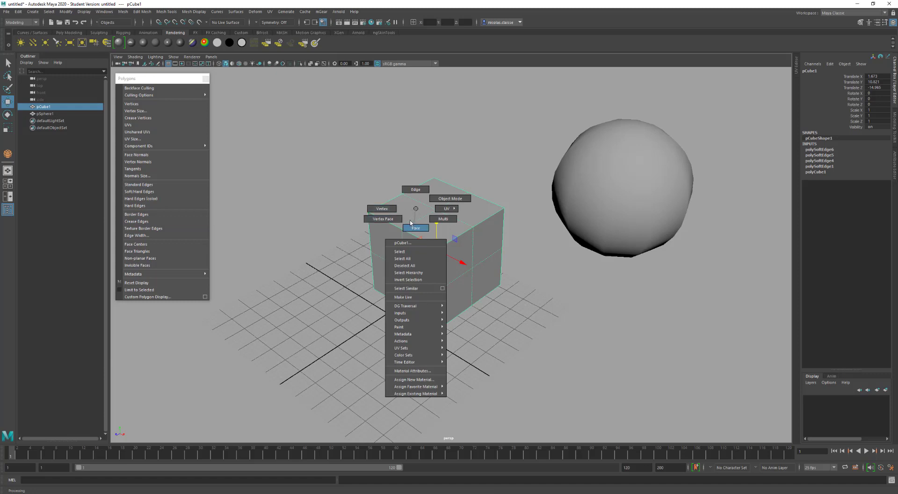
pyautogui.moveTo(410, 223); pyautogui.dragTo(415, 227, button='right')
pyautogui.click(408, 213)
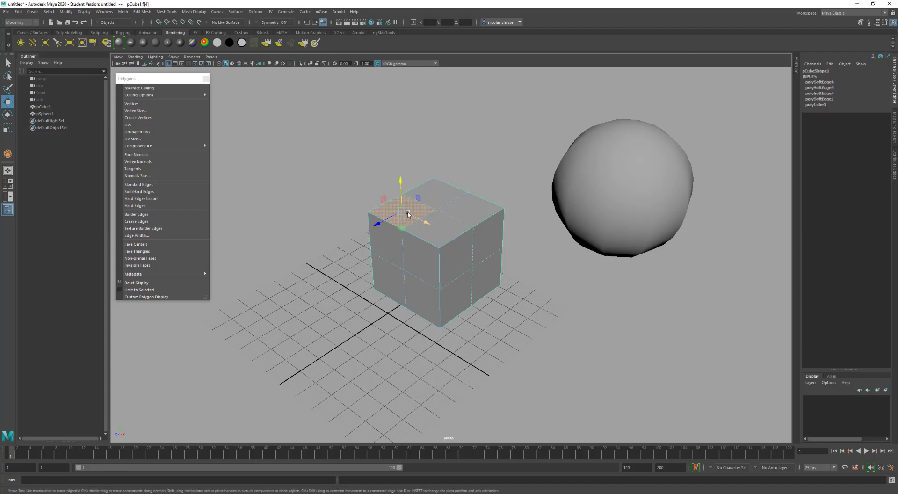
pyautogui.press('Delete')
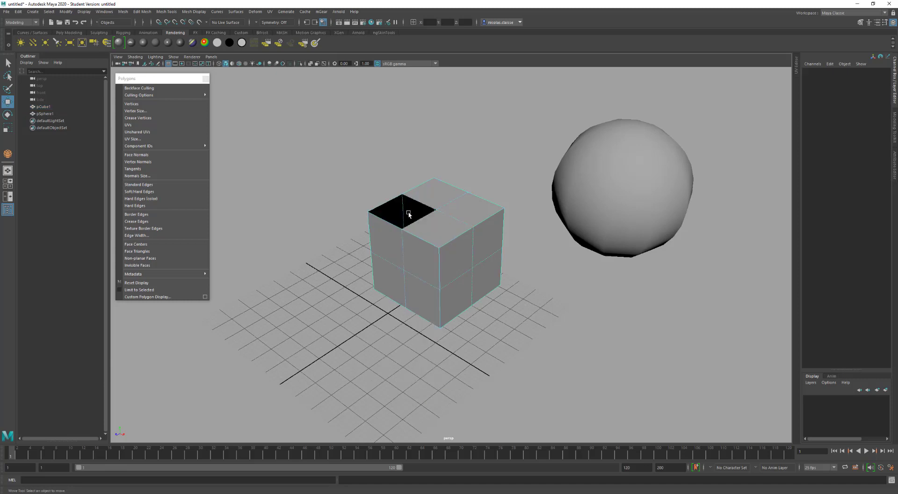
# Extract the upper side face at the cube's front corner with offset 0 and Separate extracted faces off.
pyautogui.click(451, 251)
pyautogui.keyDown('shift'); pyautogui.moveTo(454, 253); pyautogui.dragTo(481, 373, button='right'); pyautogui.keyUp('shift')
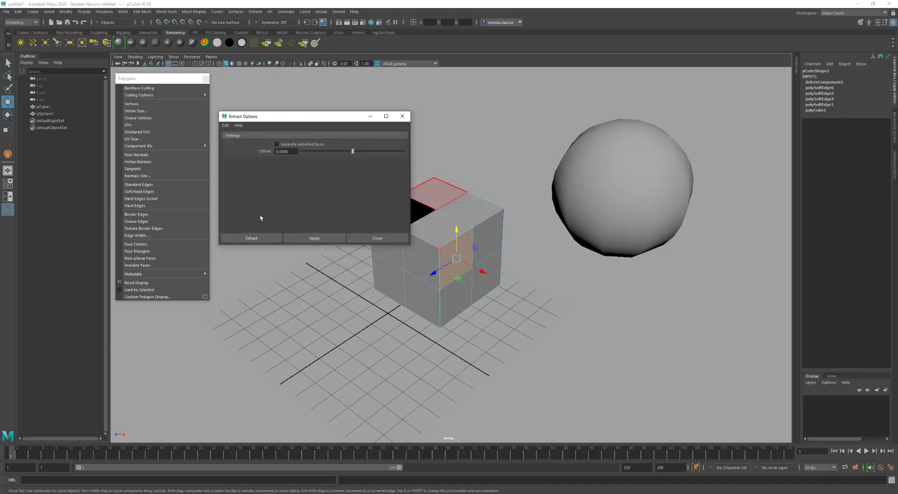
pyautogui.click(270, 239)
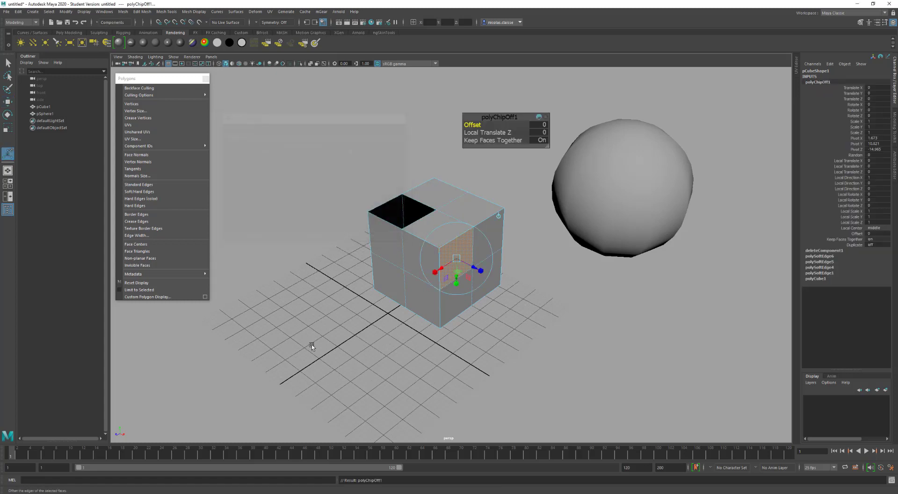
# Move the extracted face about 9.2 units away from the cube along X and undo the move.
pyautogui.click(447, 261)
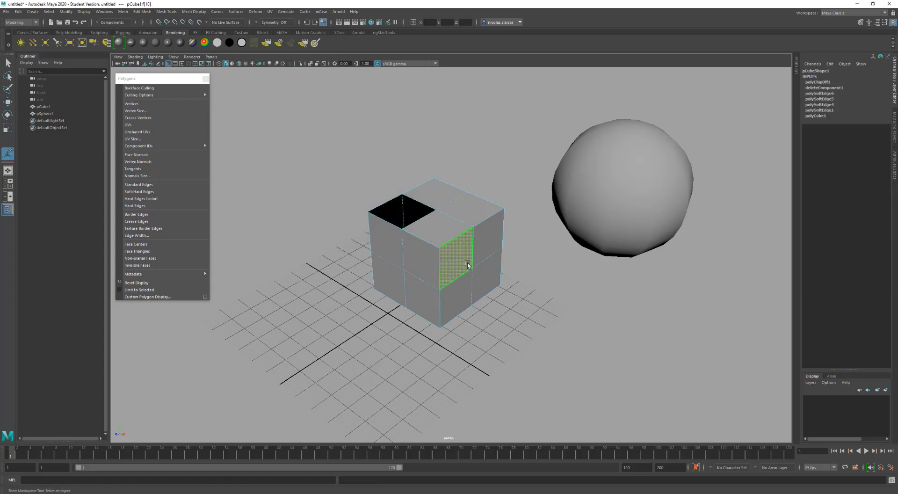
pyautogui.press('w')
pyautogui.moveTo(466, 263); pyautogui.dragTo(517, 286)
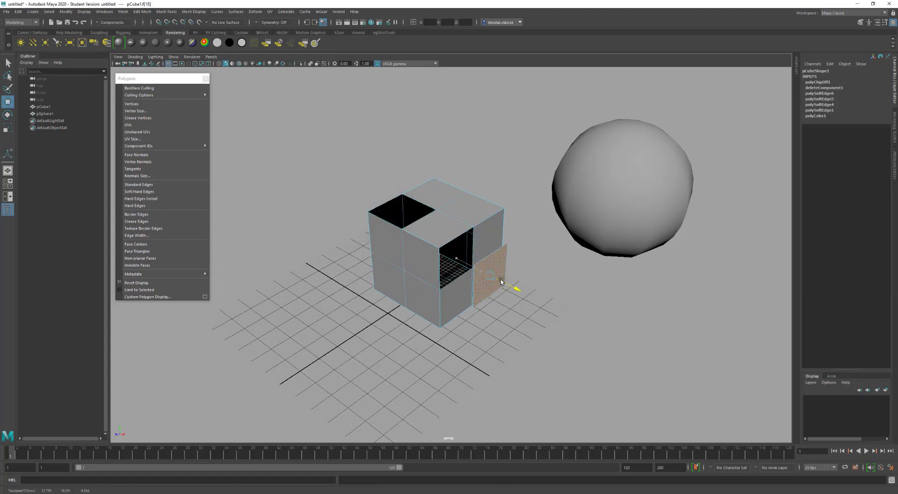
pyautogui.hotkey('ctrl', 'z')
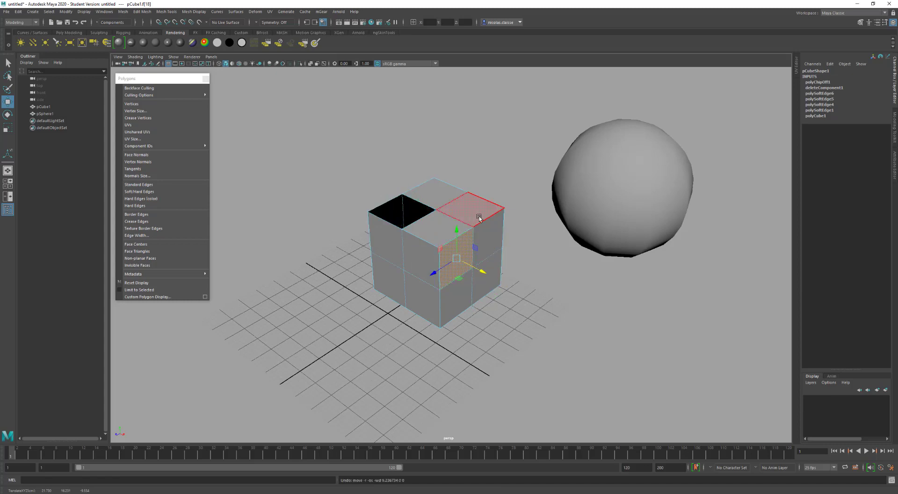
# Reverse the normal of the lower face below the cube's open corner.
pyautogui.moveTo(512, 228)
pyautogui.keyDown('alt'); pyautogui.mouseDown()
pyautogui.moveTo(468, 220)
pyautogui.moveTo(509, 227)
pyautogui.mouseUp(); pyautogui.keyUp('alt')
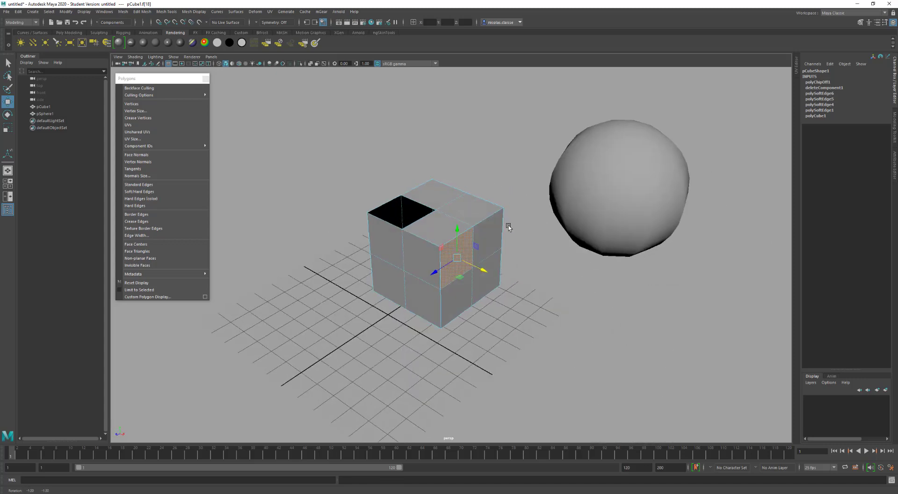
pyautogui.click(395, 285)
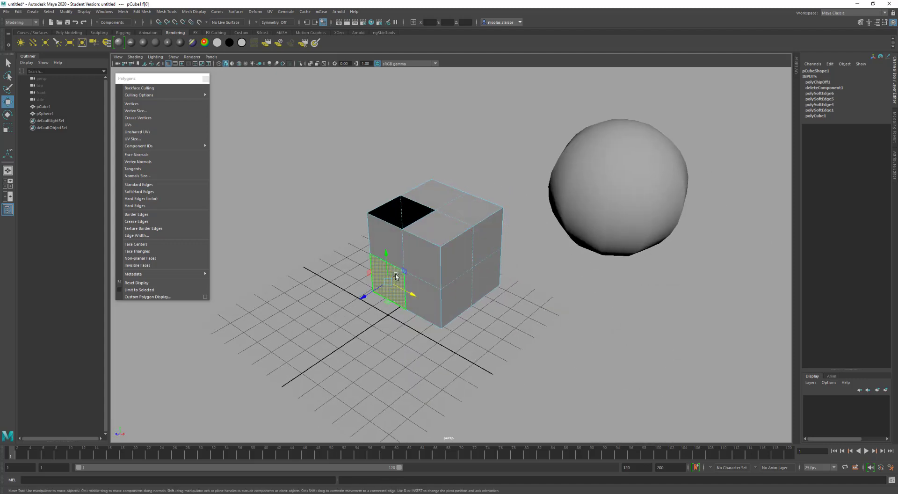
pyautogui.keyDown('shift'); pyautogui.moveTo(395, 275); pyautogui.dragTo(445, 288, button='right'); pyautogui.keyUp('shift')
pyautogui.click(341, 239)
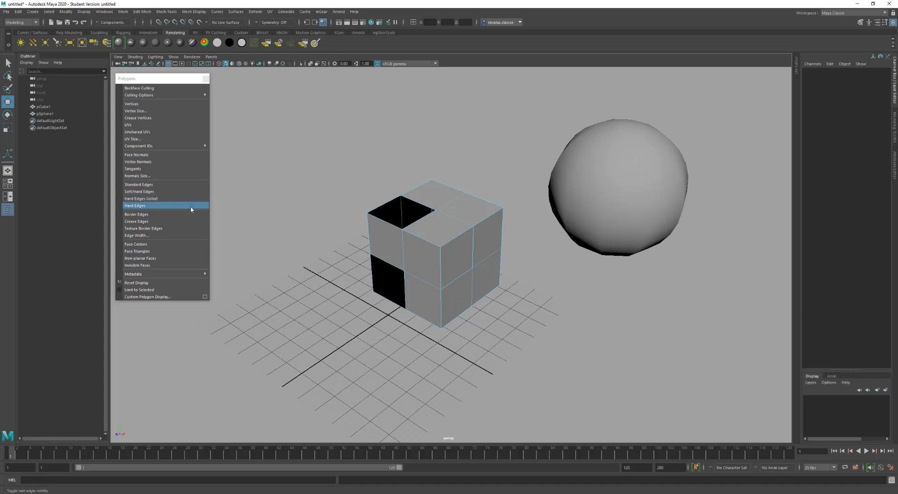
# Display the cube's border edges and set their edge width to 4.27.
pyautogui.click(191, 218)
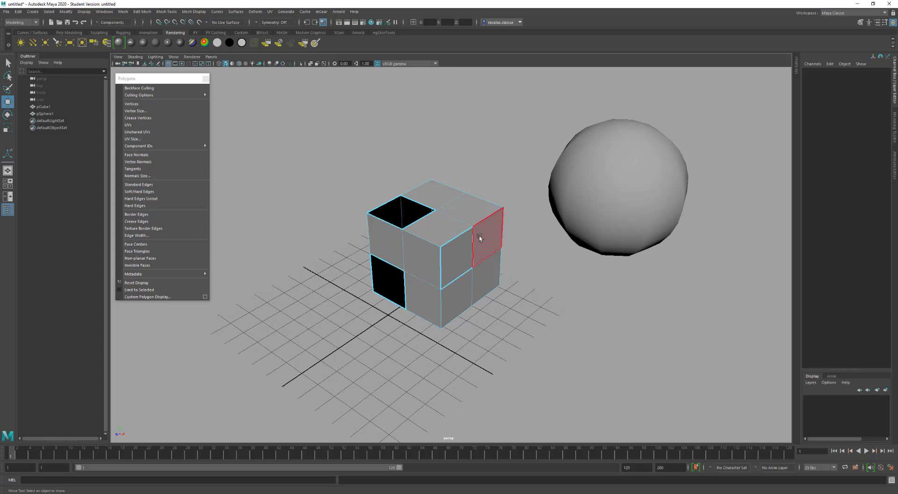
pyautogui.click(178, 236)
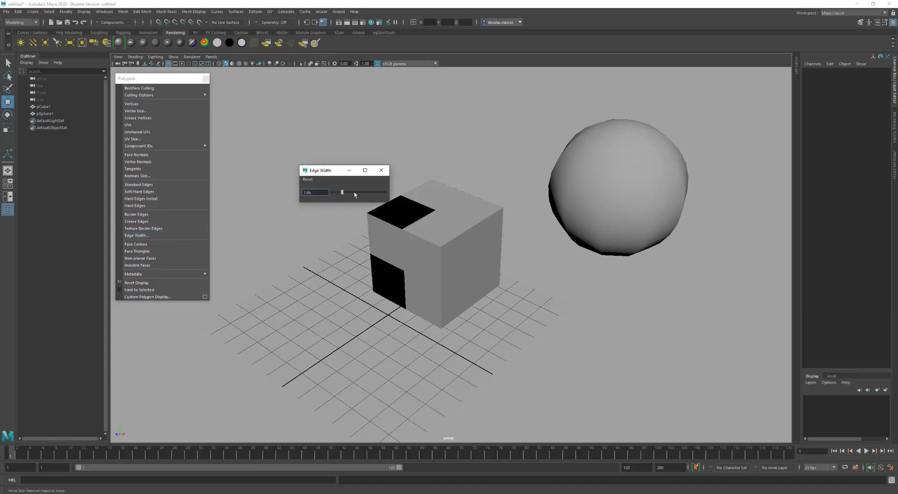
pyautogui.click(474, 222)
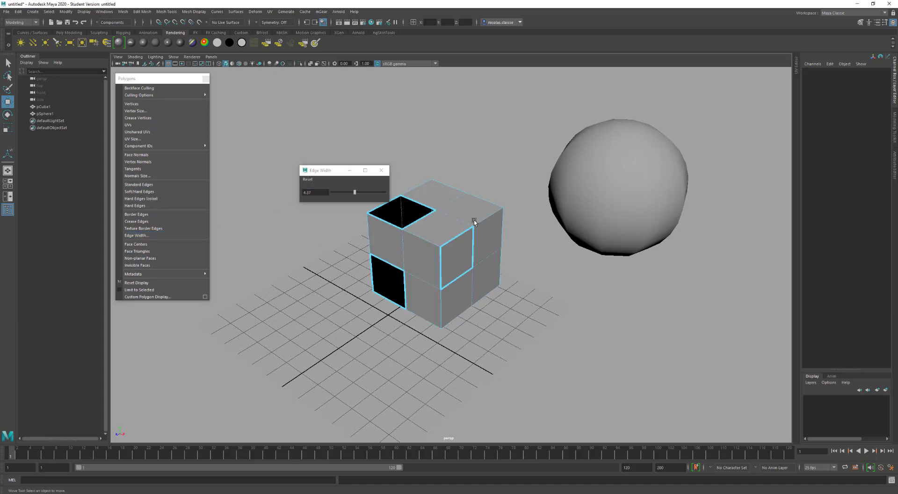
pyautogui.click(381, 170)
# Show the wireframe over the shaded meshes and set the display width of border edges to about 2.2.
pyautogui.click(437, 228)
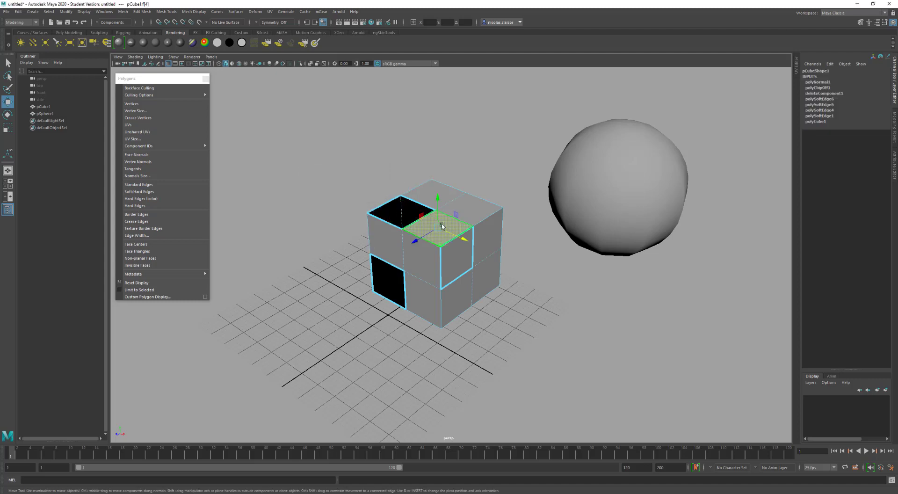
pyautogui.click(349, 265)
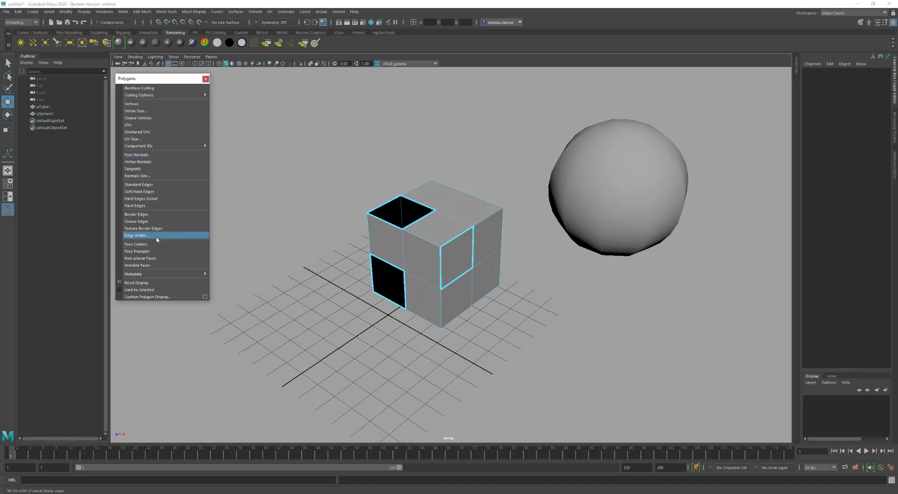
pyautogui.click(141, 235)
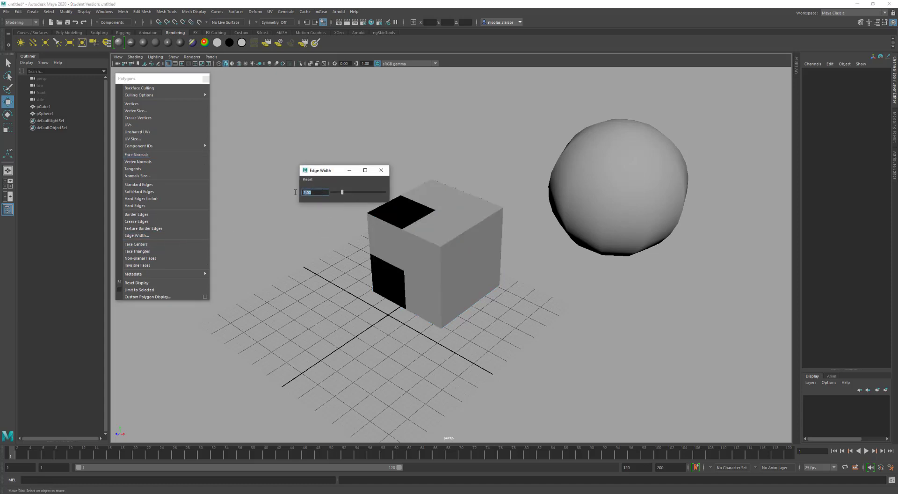
pyautogui.write('4')
pyautogui.press('Return')
pyautogui.click(238, 64)
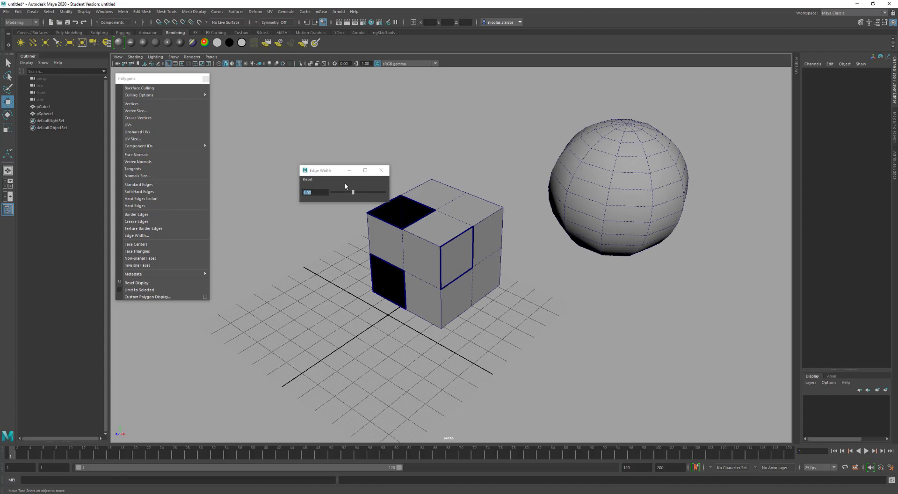
pyautogui.moveTo(353, 194)
pyautogui.mouseDown()
pyautogui.moveTo(378, 192)
pyautogui.moveTo(343, 192)
pyautogui.mouseUp()
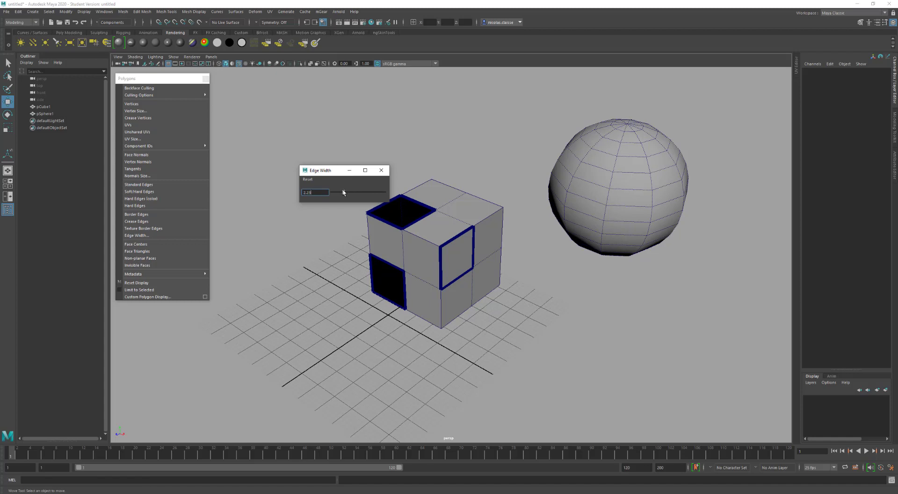
pyautogui.click(381, 172)
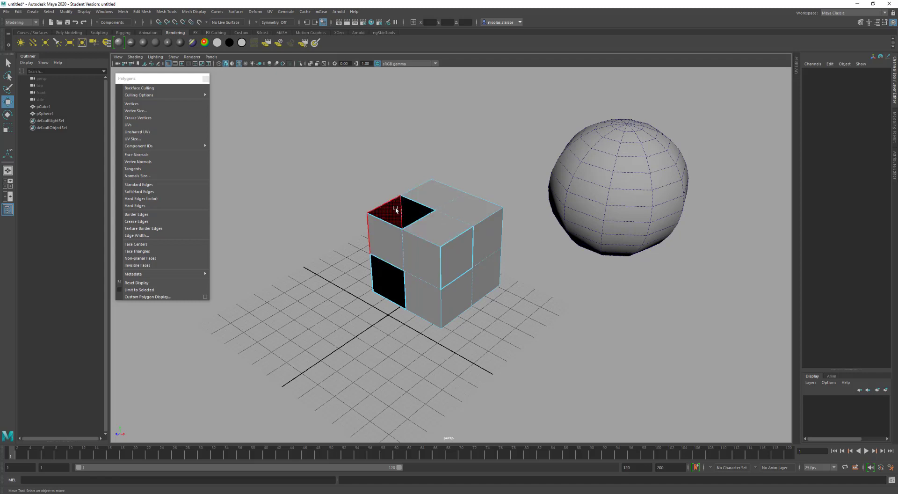
# Move the extracted side face slightly outward along X and weld its corner vertices back onto the cube with Target Weld, merging to target.
pyautogui.click(453, 258)
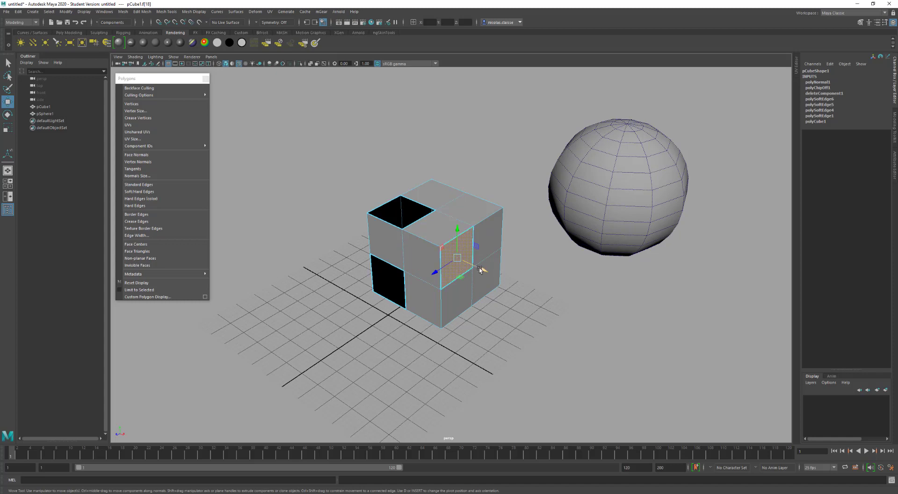
pyautogui.moveTo(478, 271); pyautogui.dragTo(491, 274)
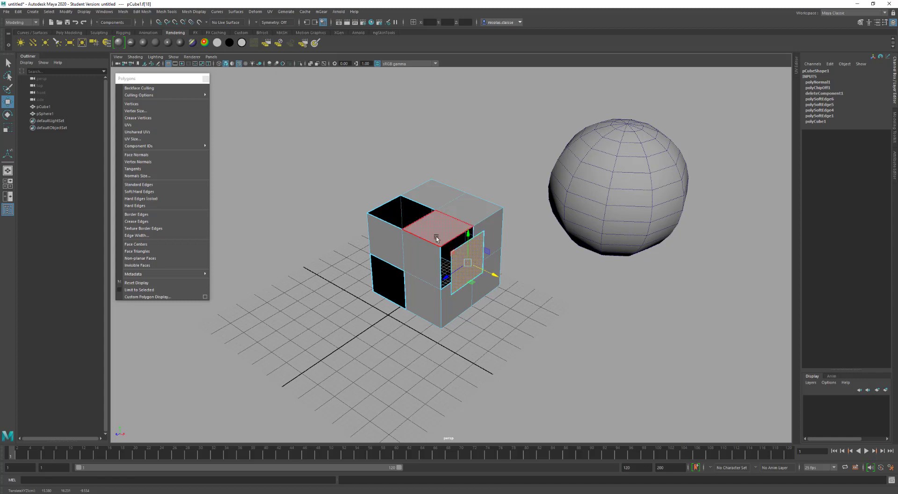
pyautogui.click(895, 130)
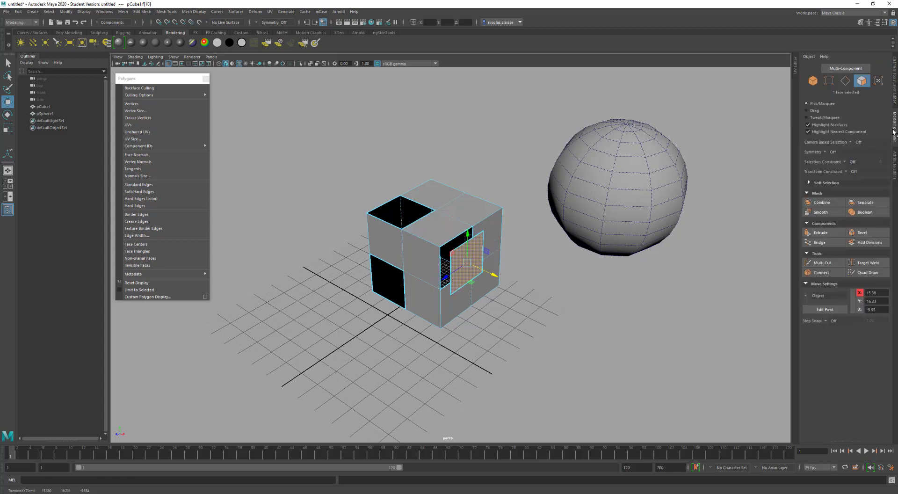
pyautogui.click(859, 263)
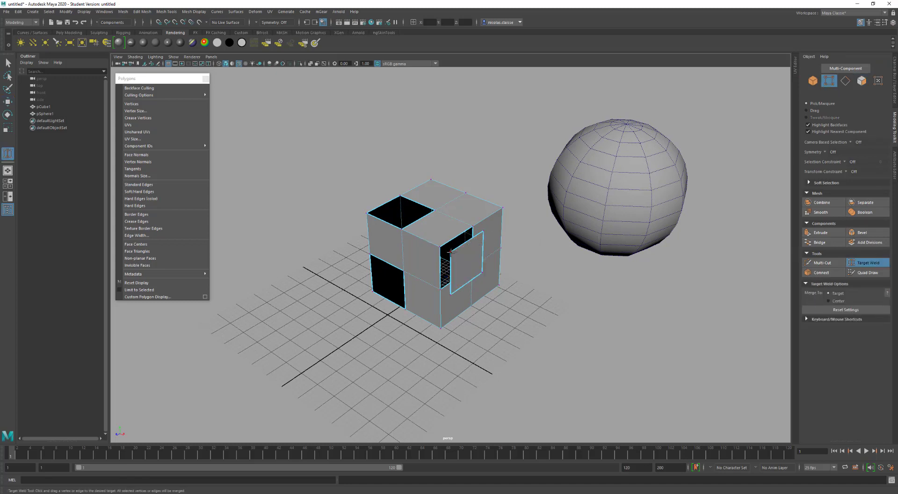
pyautogui.moveTo(450, 252); pyautogui.dragTo(473, 226)
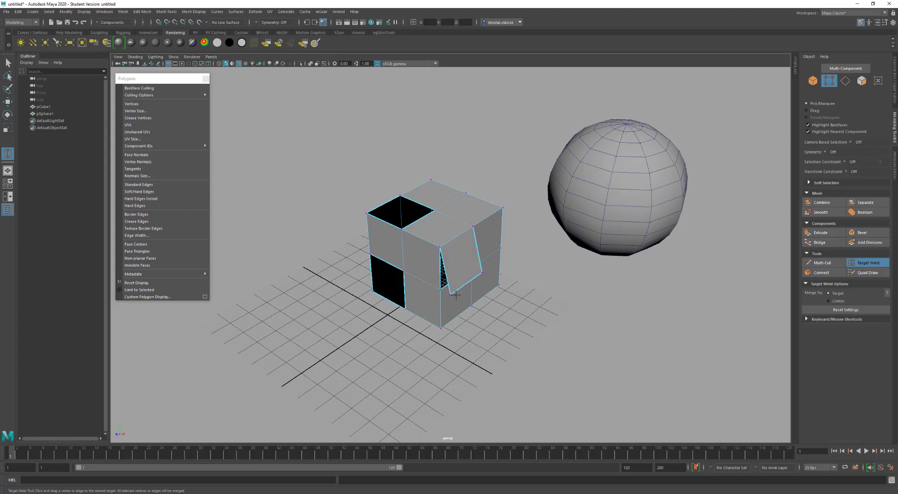
pyautogui.keyDown('alt'); pyautogui.moveTo(481, 288); pyautogui.dragTo(423, 256); pyautogui.keyUp('alt')
pyautogui.keyDown('alt'); pyautogui.moveTo(434, 219); pyautogui.dragTo(427, 220); pyautogui.keyUp('alt')
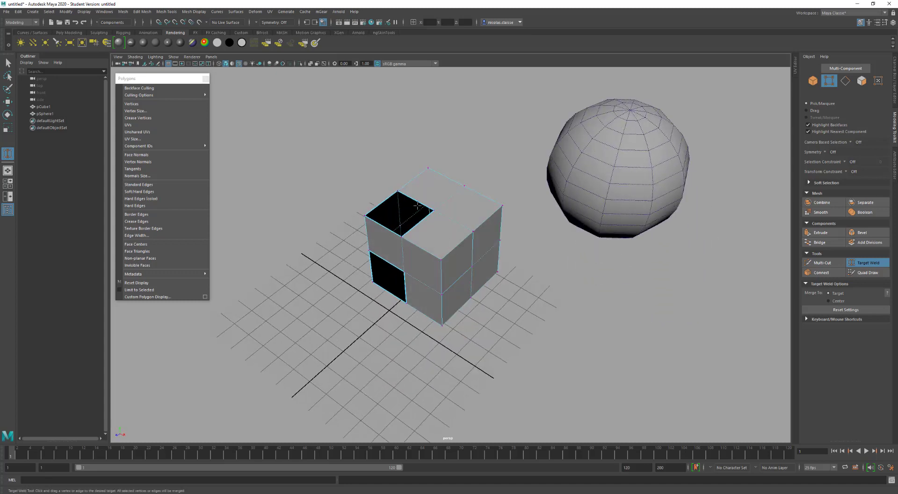
# Select the border edge loop around the open hole on the cube's upper side and close it with Fill Hole.
pyautogui.press('q')
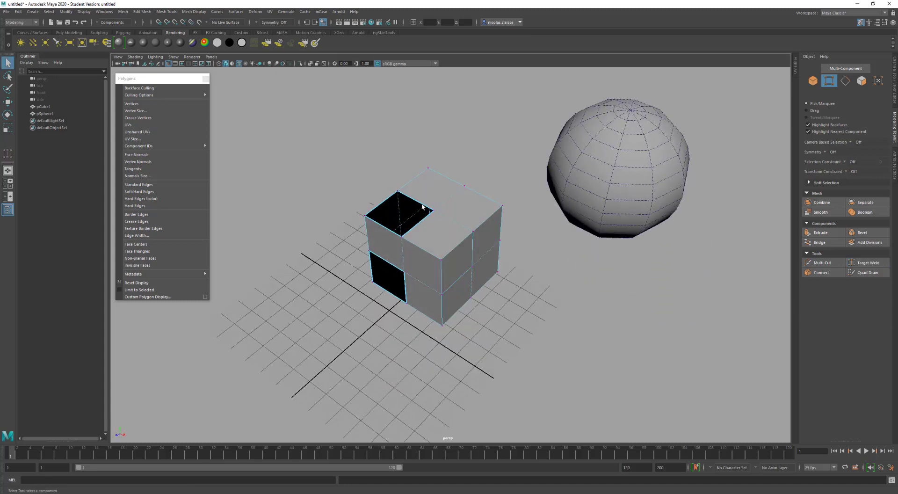
pyautogui.moveTo(422, 206); pyautogui.dragTo(424, 181, button='right')
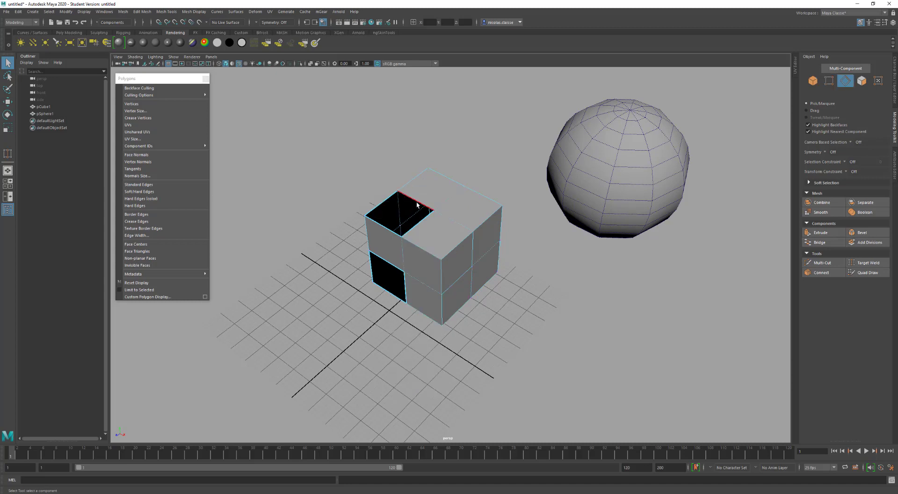
pyautogui.doubleClick(417, 204)
pyautogui.keyDown('shift'); pyautogui.rightClick(440, 210); pyautogui.keyUp('shift')
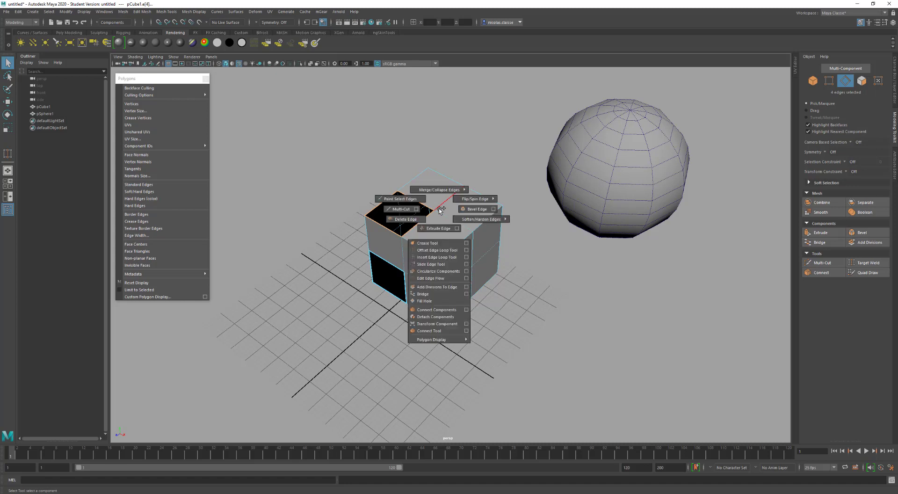
pyautogui.click(445, 303)
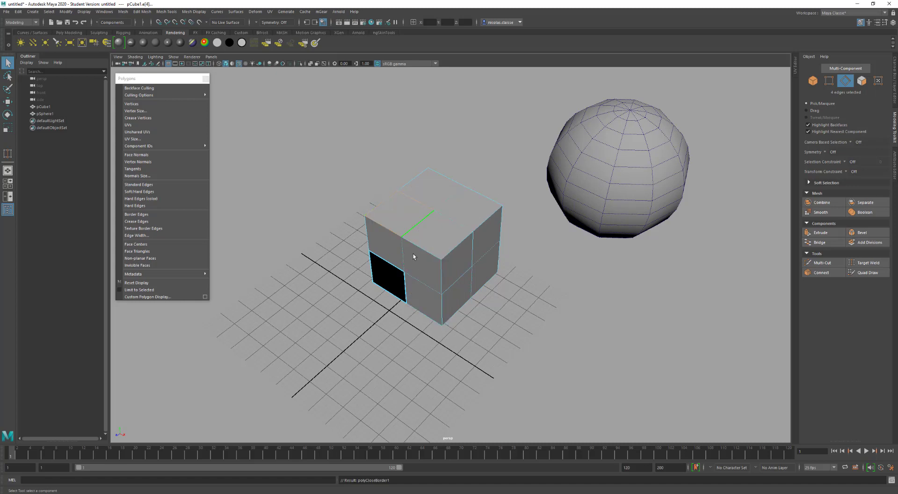
pyautogui.keyDown('alt'); pyautogui.moveTo(411, 262); pyautogui.dragTo(415, 247); pyautogui.keyUp('alt')
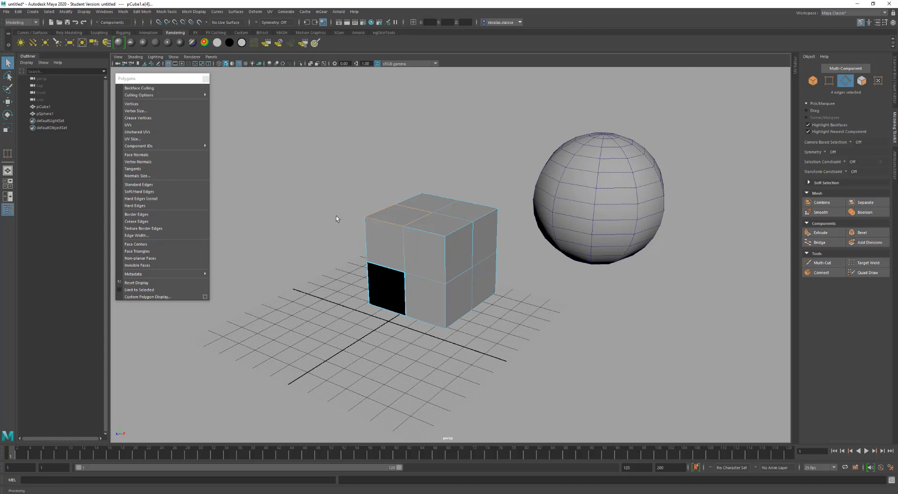
pyautogui.keyDown('alt'); pyautogui.moveTo(423, 226); pyautogui.dragTo(419, 227); pyautogui.keyUp('alt')
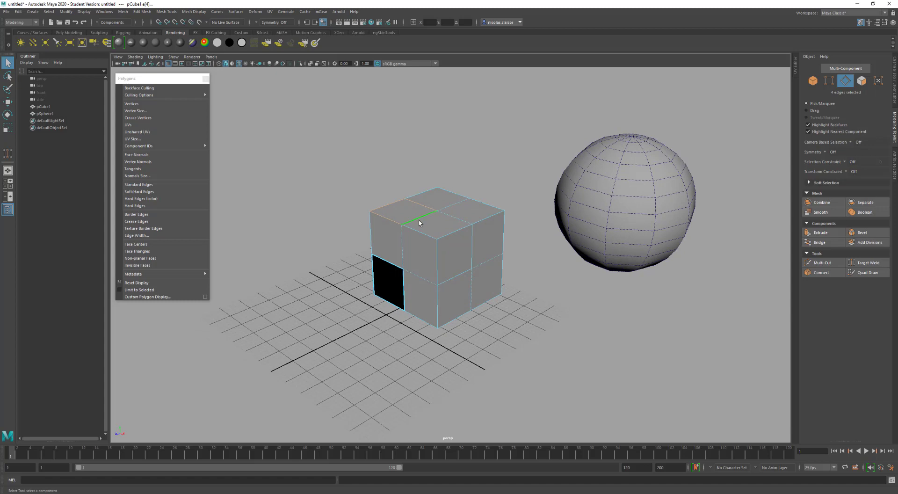
# Delete the filled face on the cube's upper side and the upper face diagonally opposite it.
pyautogui.moveTo(414, 211); pyautogui.dragTo(416, 232, button='right')
pyautogui.click(410, 216)
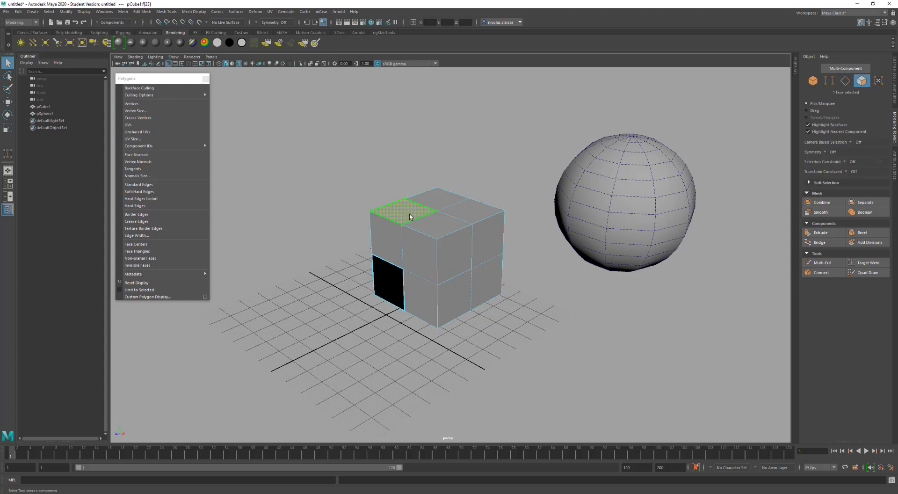
pyautogui.press('Delete')
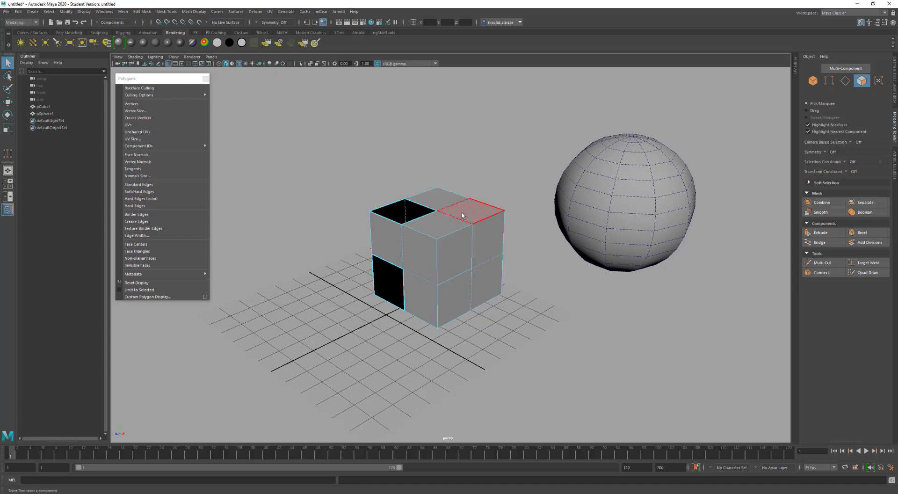
pyautogui.click(462, 212)
pyautogui.press('Delete')
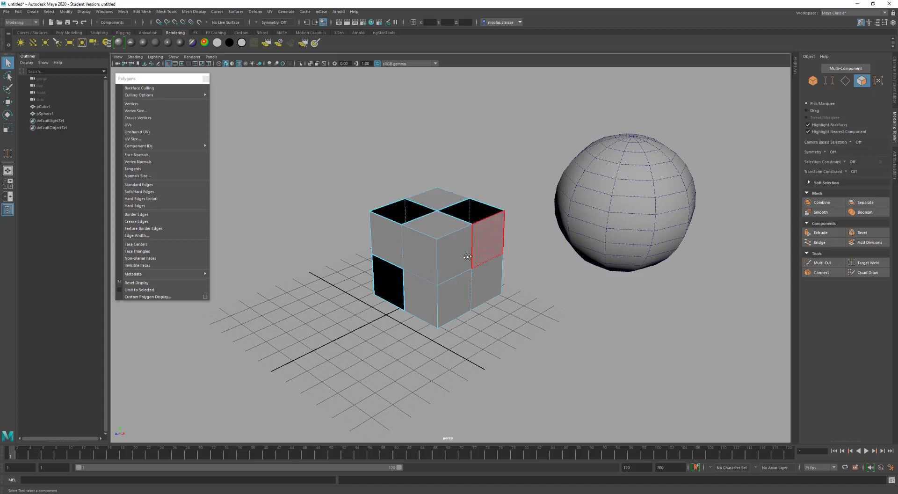
pyautogui.keyDown('alt'); pyautogui.moveTo(477, 258); pyautogui.dragTo(479, 259); pyautogui.keyUp('alt')
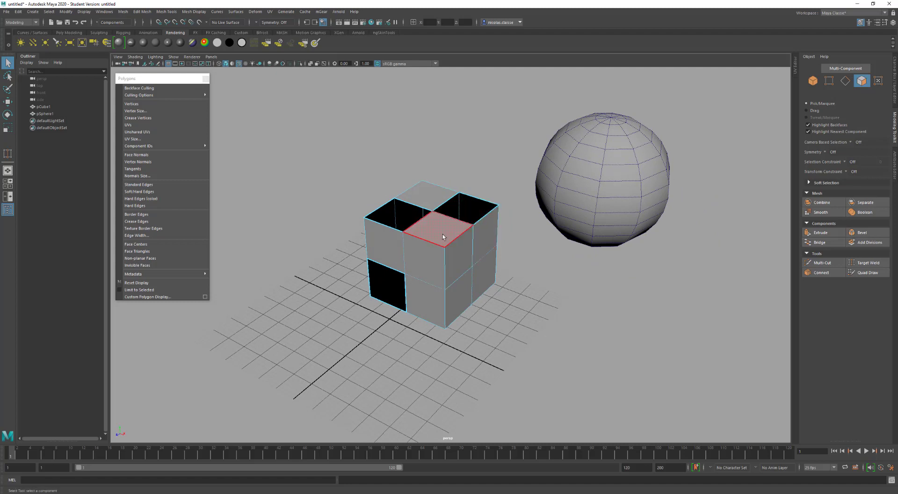
# Return to object selection, select the whole cube, and toggle its border edge display off and back on.
pyautogui.moveTo(460, 209); pyautogui.dragTo(464, 172, button='right')
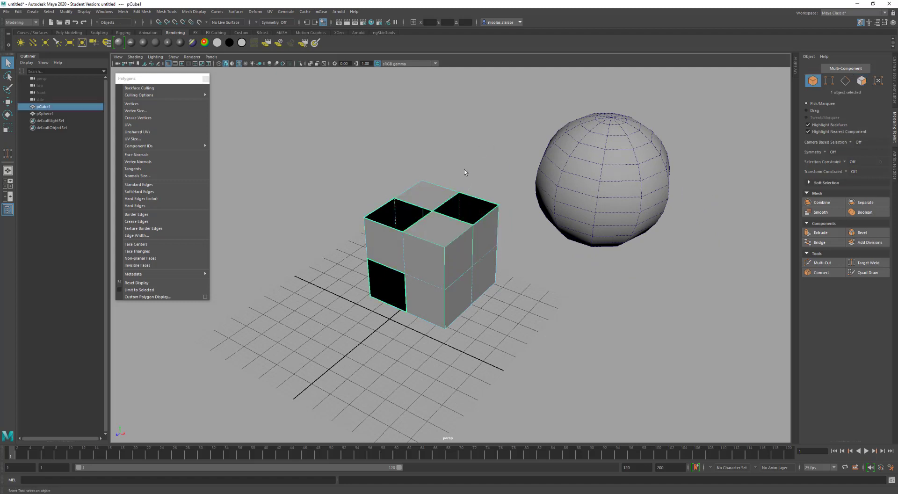
pyautogui.click(491, 156)
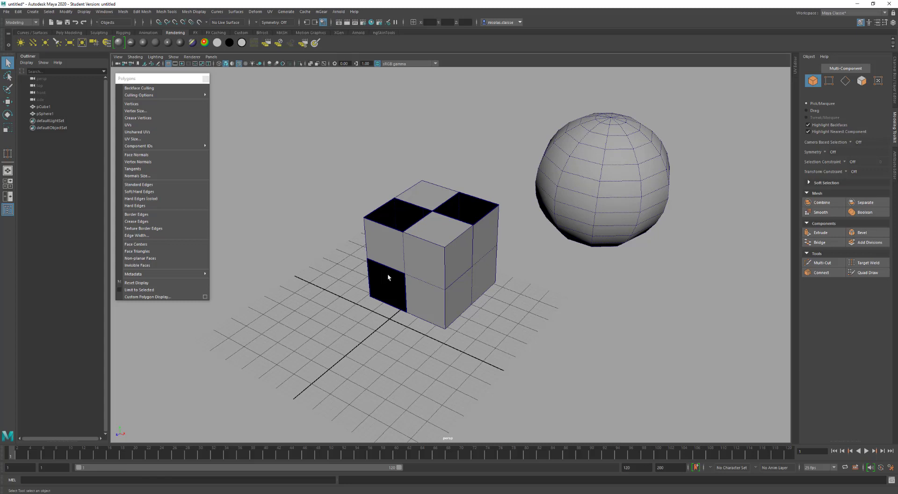
pyautogui.keyDown('alt'); pyautogui.moveTo(430, 233); pyautogui.dragTo(421, 248, button='middle'); pyautogui.keyUp('alt')
pyautogui.click(420, 249)
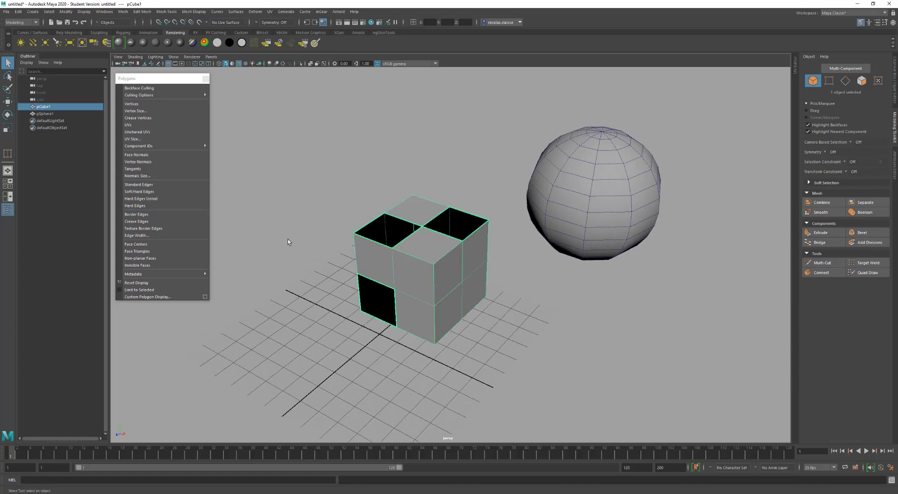
pyautogui.click(158, 214)
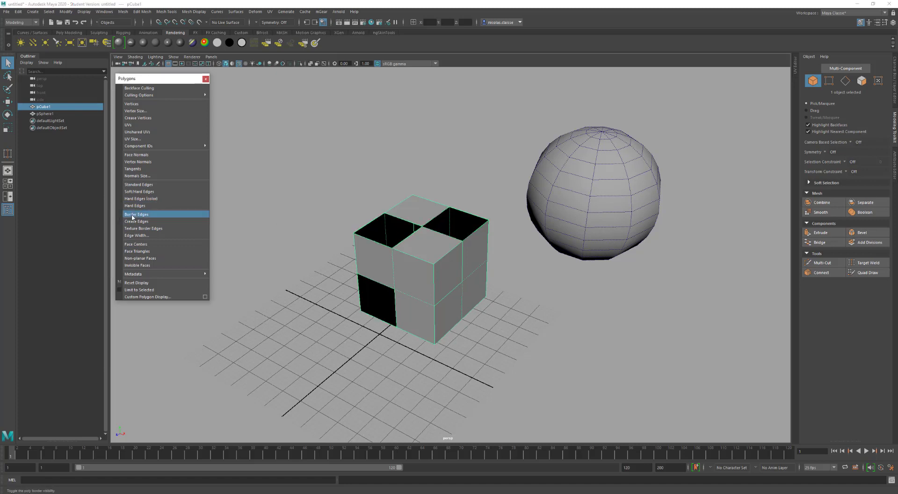
pyautogui.click(133, 215)
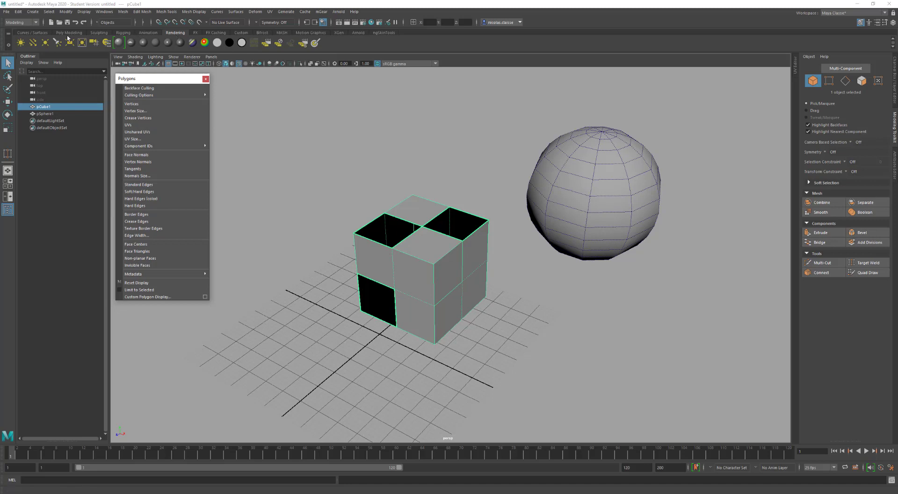
# Try to use the Sculpt tool on the cube and return to the Select tool.
pyautogui.click(100, 33)
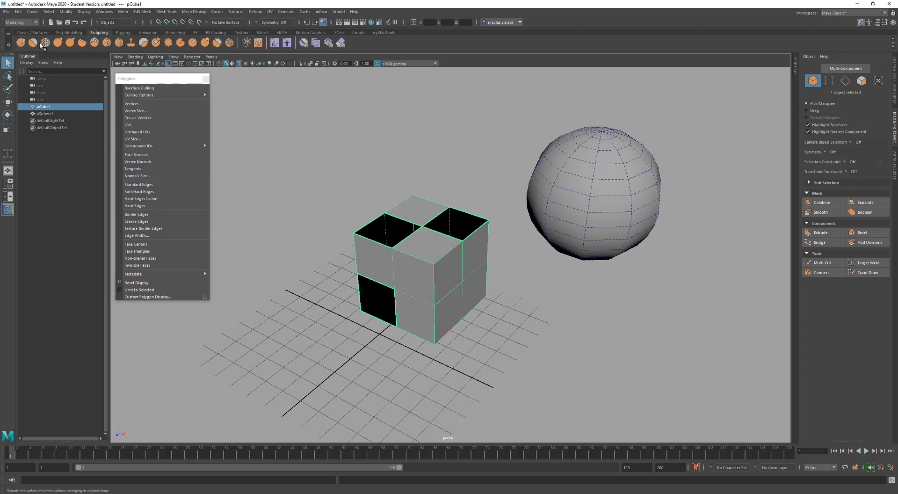
pyautogui.click(21, 43)
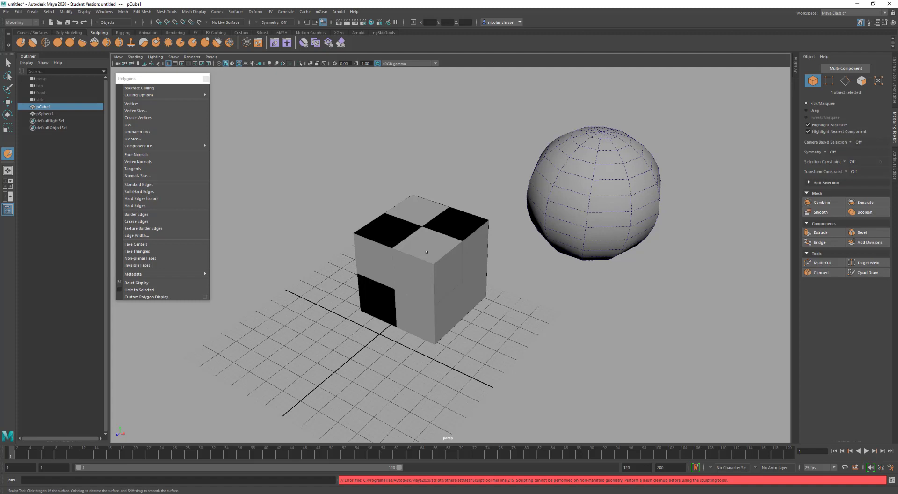
pyautogui.press('q')
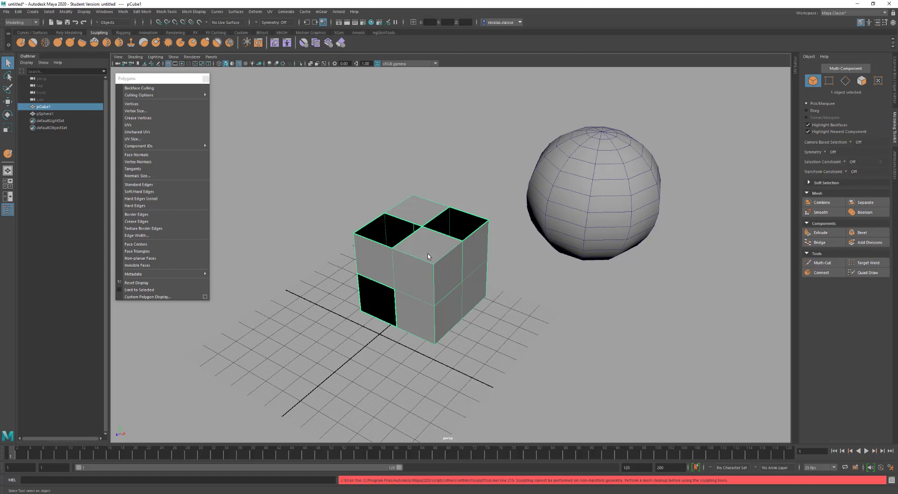
# Extrude the middle horizontal edge on the cube's side outward by about 5.4 units as a protruding ledge.
pyautogui.moveTo(447, 280)
pyautogui.mouseDown(button='right')
pyautogui.moveTo(449, 270)
pyautogui.moveTo(446, 299)
pyautogui.moveTo(451, 266)
pyautogui.mouseUp(button='right')
pyautogui.click(454, 293)
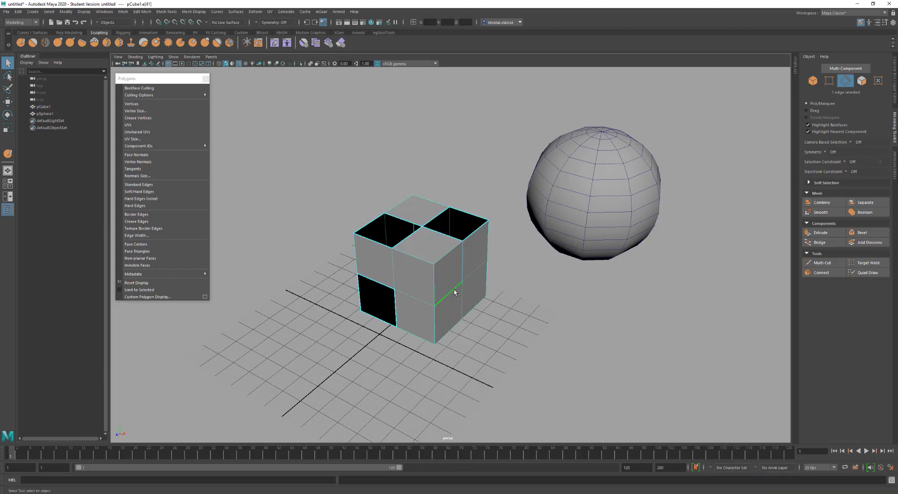
pyautogui.keyDown('shift'); pyautogui.moveTo(455, 293); pyautogui.dragTo(457, 295, button='right'); pyautogui.keyUp('shift')
pyautogui.moveTo(457, 295); pyautogui.dragTo(482, 305)
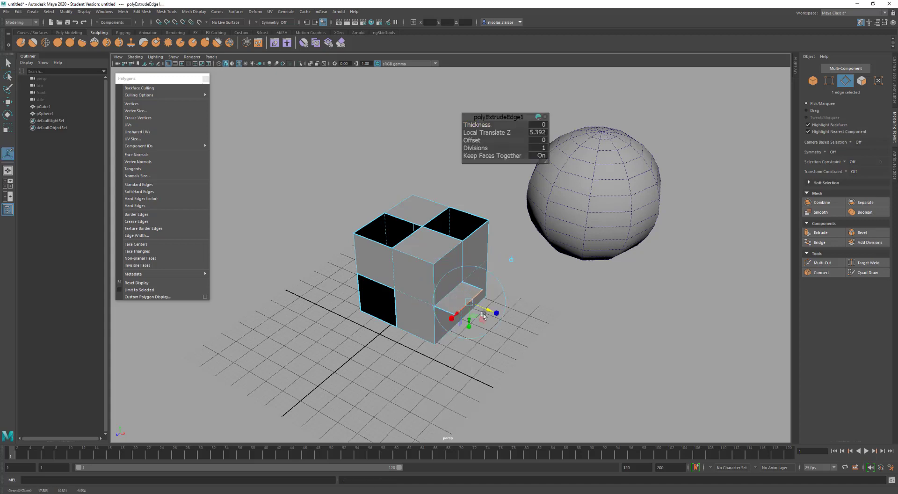
pyautogui.moveTo(433, 296); pyautogui.dragTo(470, 302, button='right')
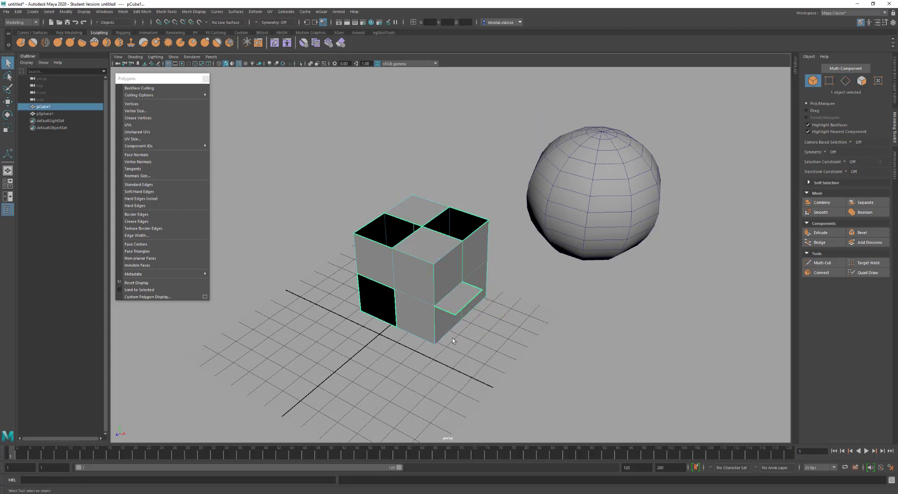
pyautogui.keyDown('alt'); pyautogui.moveTo(453, 339); pyautogui.dragTo(442, 301); pyautogui.keyUp('alt')
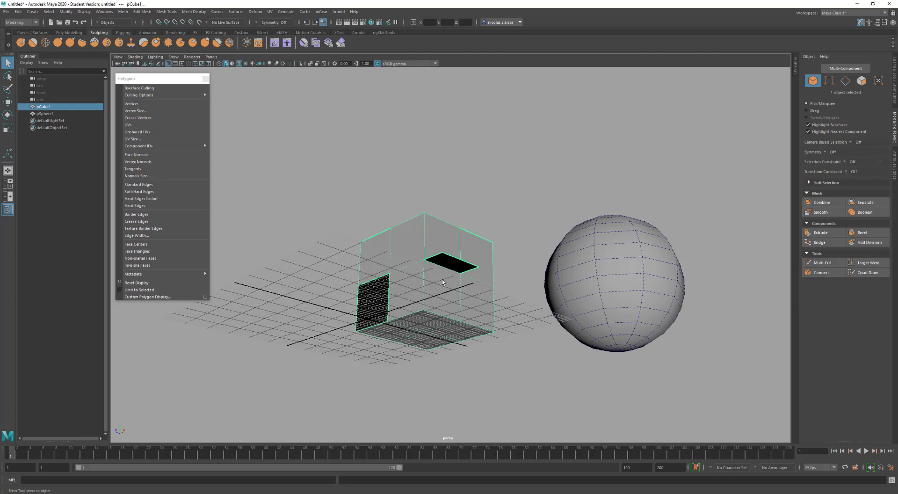
pyautogui.keyDown('alt'); pyautogui.moveTo(443, 274); pyautogui.dragTo(466, 223); pyautogui.keyUp('alt')
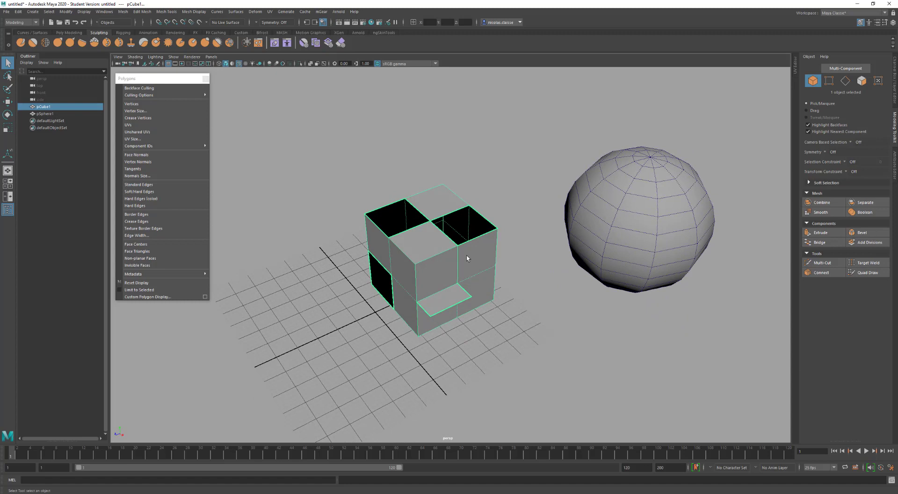
# Select the vertical edge beside the open top corner and examine how faces share edges around the cube.
pyautogui.moveTo(467, 224)
pyautogui.mouseDown(button='right')
pyautogui.moveTo(454, 233)
pyautogui.moveTo(462, 233)
pyautogui.moveTo(467, 207)
pyautogui.mouseUp(button='right')
pyautogui.click(469, 223)
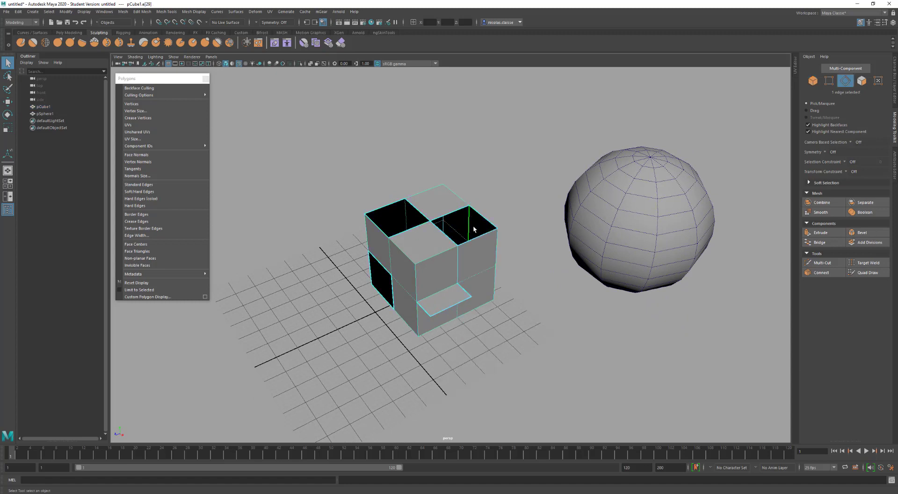
pyautogui.keyDown('alt'); pyautogui.moveTo(518, 242); pyautogui.dragTo(442, 241); pyautogui.keyUp('alt')
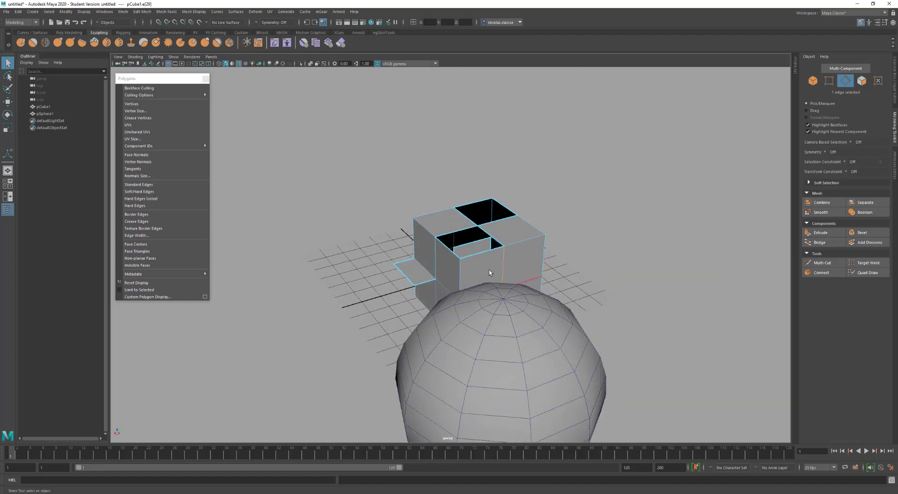
pyautogui.keyDown('alt'); pyautogui.moveTo(489, 272); pyautogui.dragTo(556, 274); pyautogui.keyUp('alt')
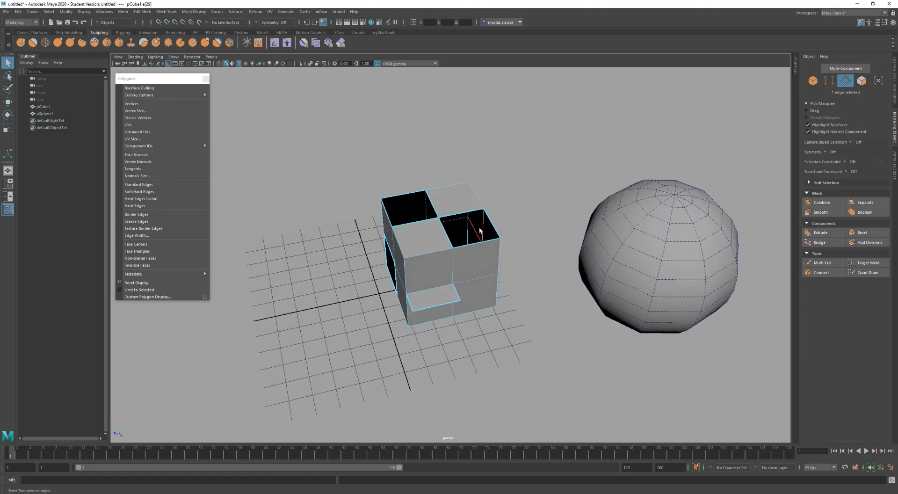
pyautogui.keyDown('alt'); pyautogui.moveTo(479, 230); pyautogui.dragTo(482, 256); pyautogui.keyUp('alt')
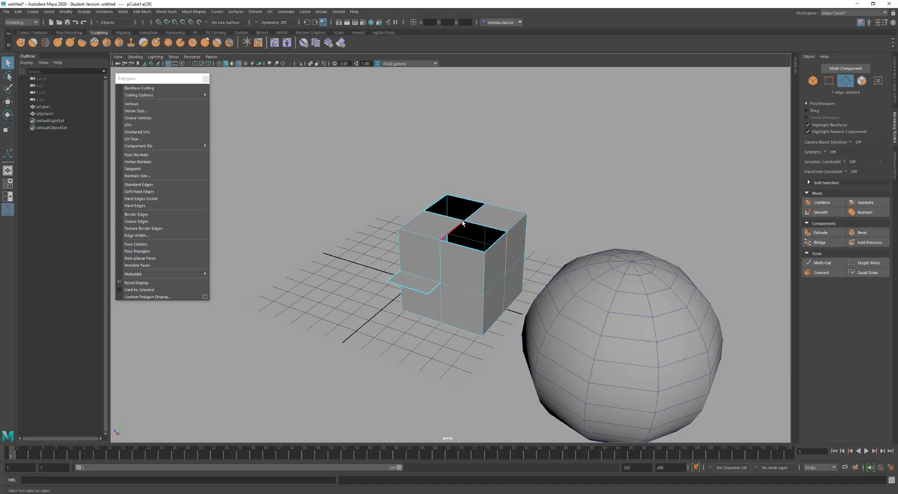
pyautogui.keyDown('alt'); pyautogui.moveTo(440, 242); pyautogui.dragTo(496, 227); pyautogui.keyUp('alt')
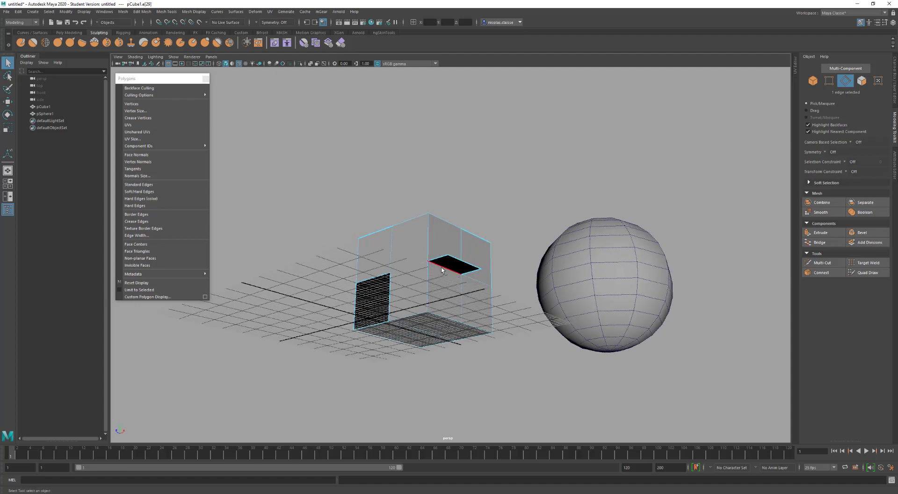
pyautogui.keyDown('alt'); pyautogui.moveTo(389, 273); pyautogui.dragTo(373, 301); pyautogui.keyUp('alt')
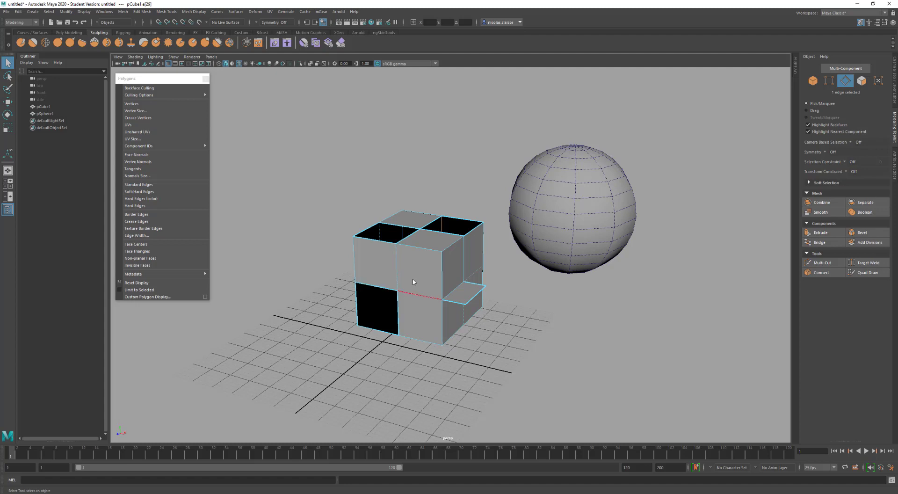
# Delete the broken cube and create a new polygon cube about 27 units wide on the grid.
pyautogui.press('F8')
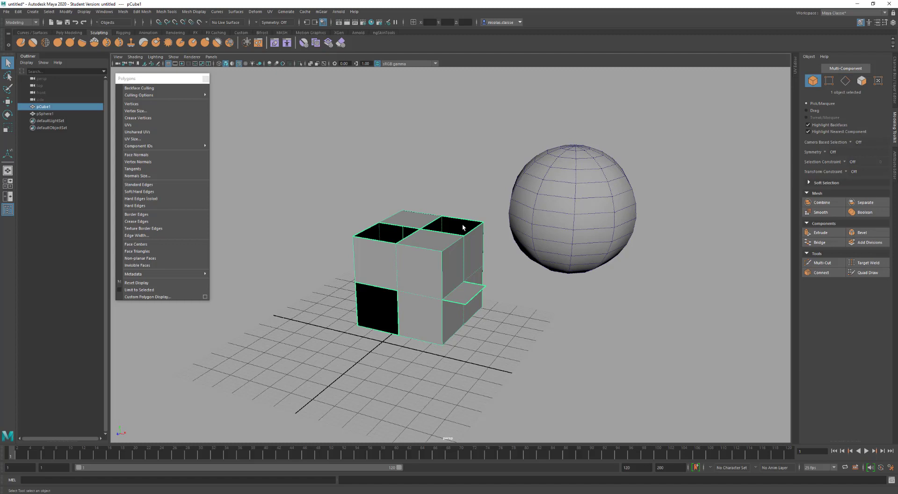
pyautogui.press('Delete')
pyautogui.keyDown('shift'); pyautogui.moveTo(407, 314); pyautogui.dragTo(408, 334, button='right'); pyautogui.keyUp('shift')
pyautogui.moveTo(407, 334); pyautogui.dragTo(443, 363)
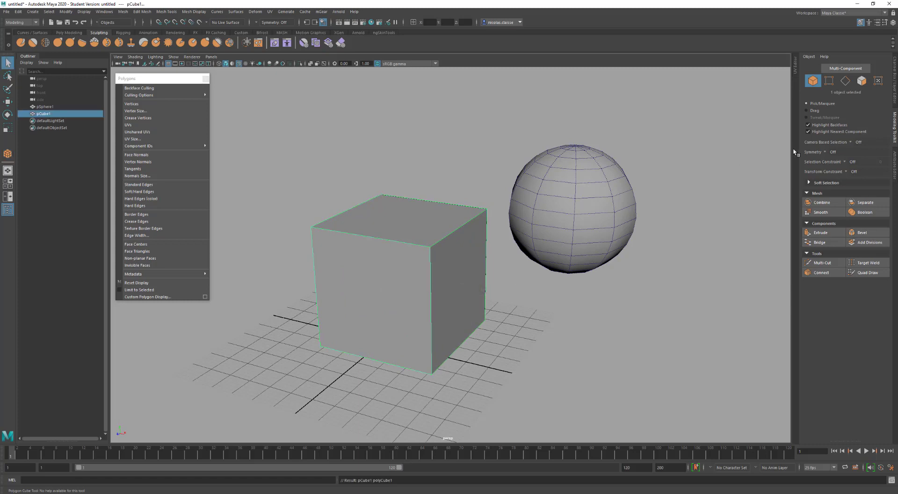
# Set the new cube's width, height and depth subdivisions to 2.
pyautogui.hotkey('ctrl', 'a')
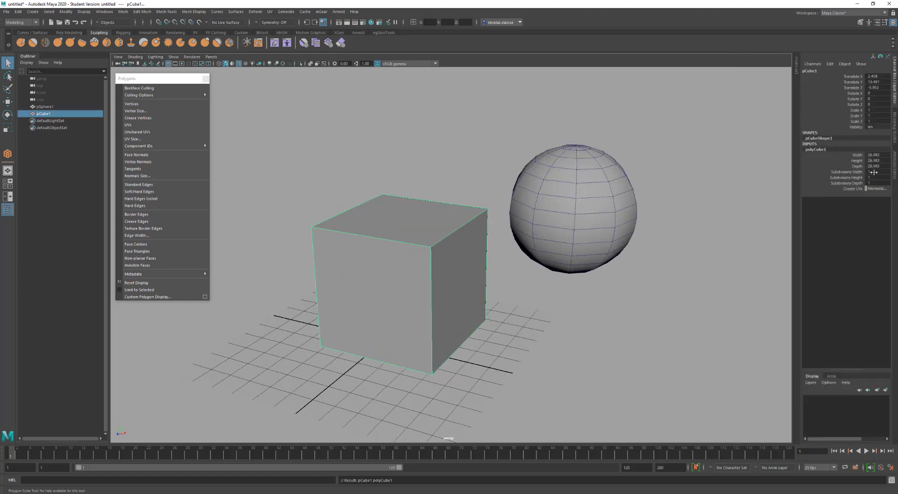
pyautogui.moveTo(873, 171); pyautogui.dragTo(874, 181)
pyautogui.write('2')
pyautogui.press('Return')
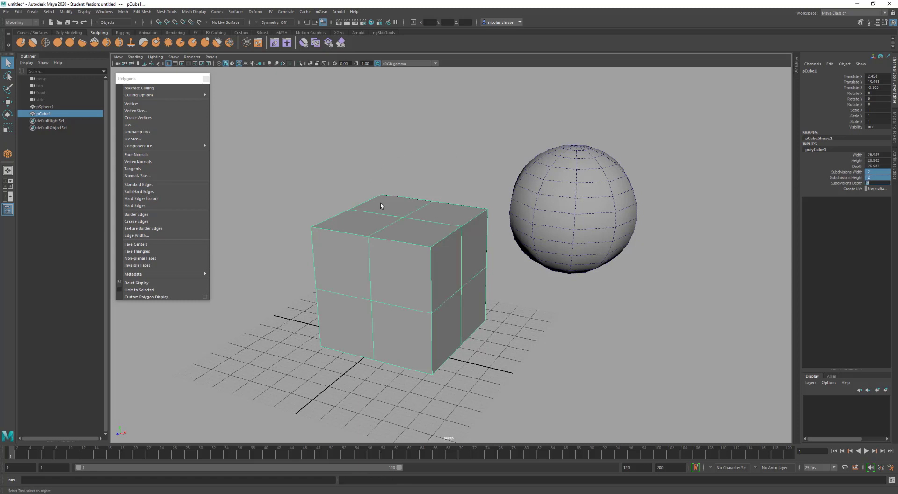
pyautogui.keyDown('alt'); pyautogui.moveTo(388, 234); pyautogui.dragTo(355, 215, button='middle'); pyautogui.keyUp('alt')
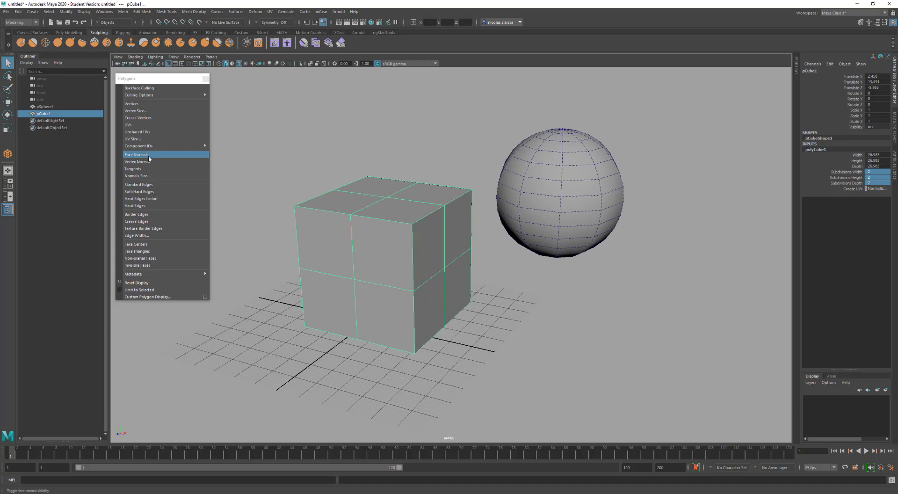
# Deselect the cube and create a polygon plane about 21 units wide beside it.
pyautogui.click(532, 350)
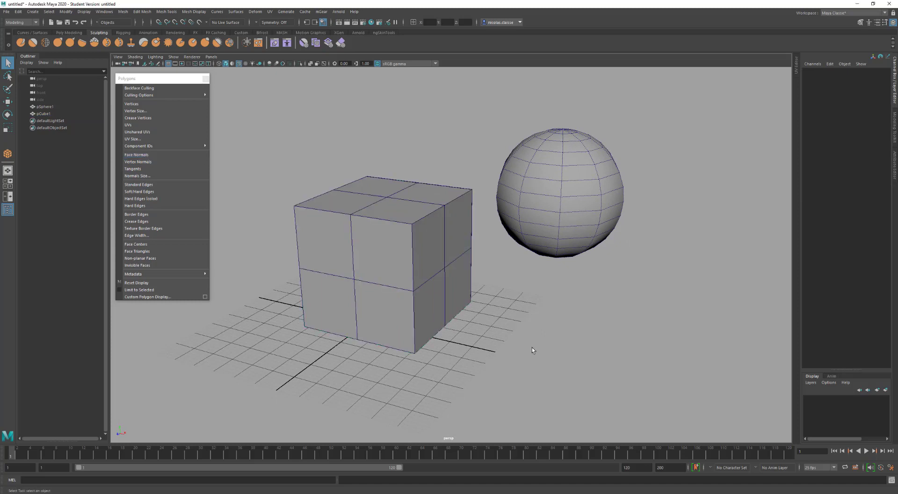
pyautogui.keyDown('shift'); pyautogui.moveTo(531, 347); pyautogui.dragTo(509, 343, button='right'); pyautogui.keyUp('shift')
pyautogui.moveTo(540, 357); pyautogui.dragTo(567, 350)
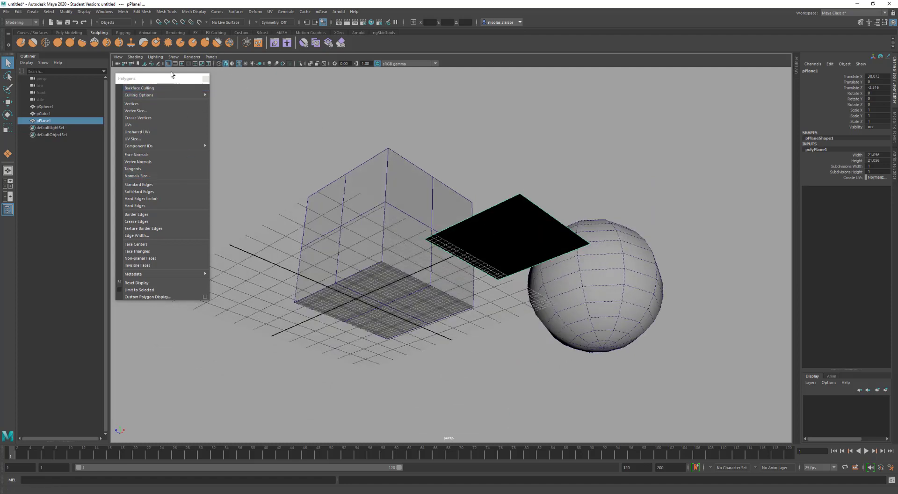
# Turn on Two Sided Lighting and inspect the plane from below and above.
pyautogui.click(159, 57)
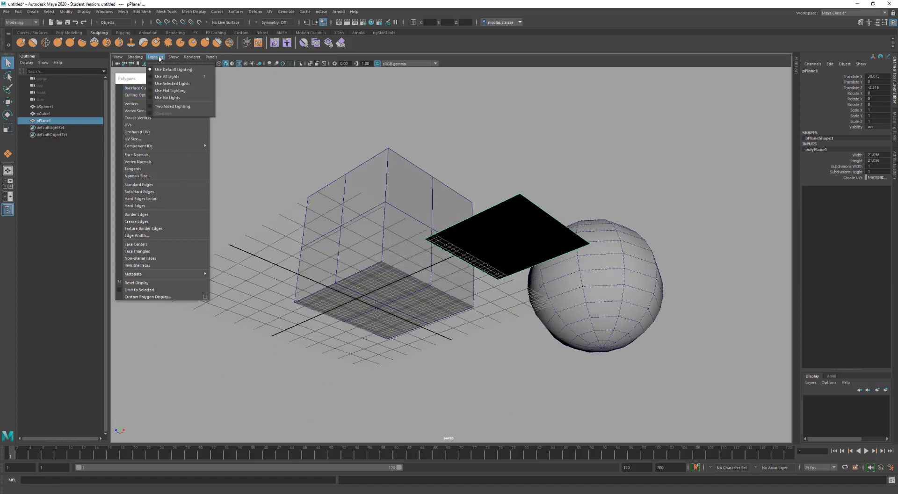
pyautogui.click(170, 106)
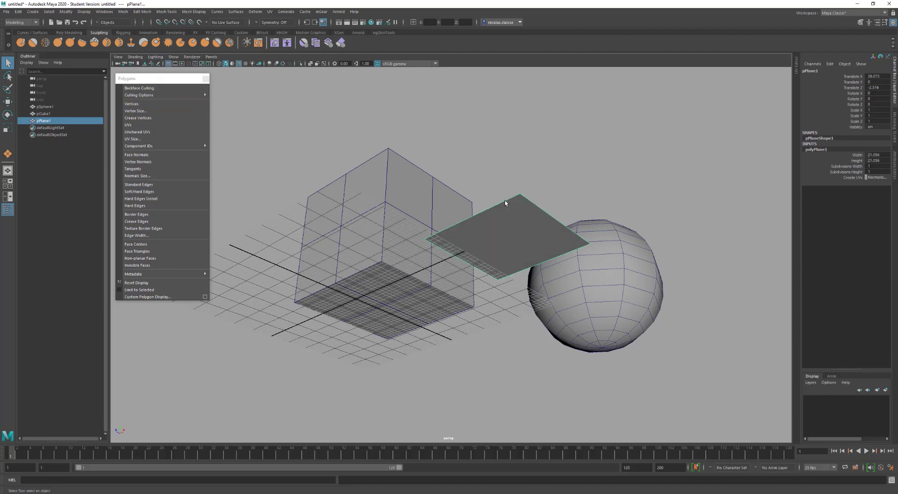
pyautogui.keyDown('alt'); pyautogui.moveTo(505, 203); pyautogui.dragTo(493, 238); pyautogui.keyUp('alt')
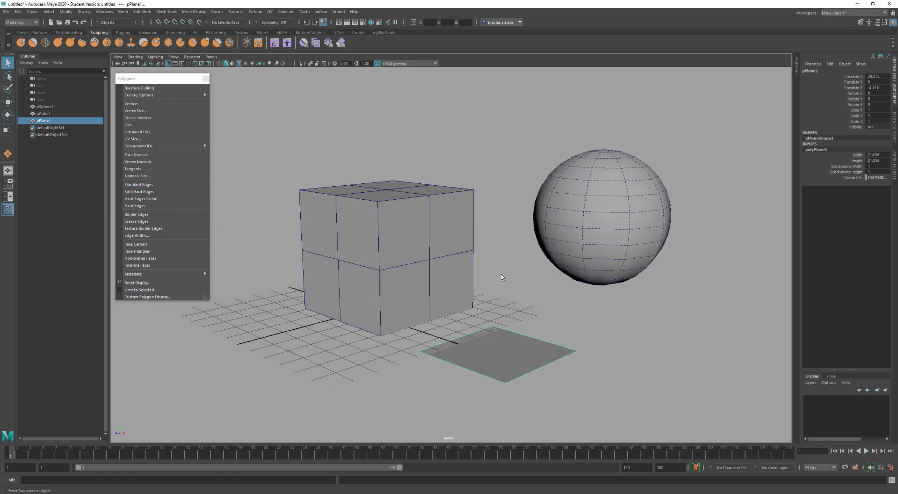
pyautogui.keyDown('alt'); pyautogui.moveTo(498, 340); pyautogui.dragTo(468, 308); pyautogui.keyUp('alt')
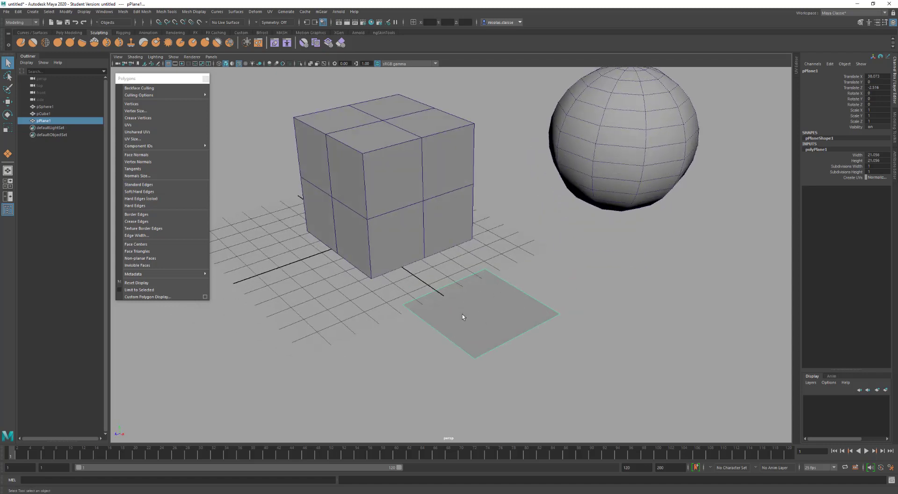
pyautogui.keyDown('alt'); pyautogui.moveTo(431, 304); pyautogui.dragTo(462, 228); pyautogui.keyUp('alt')
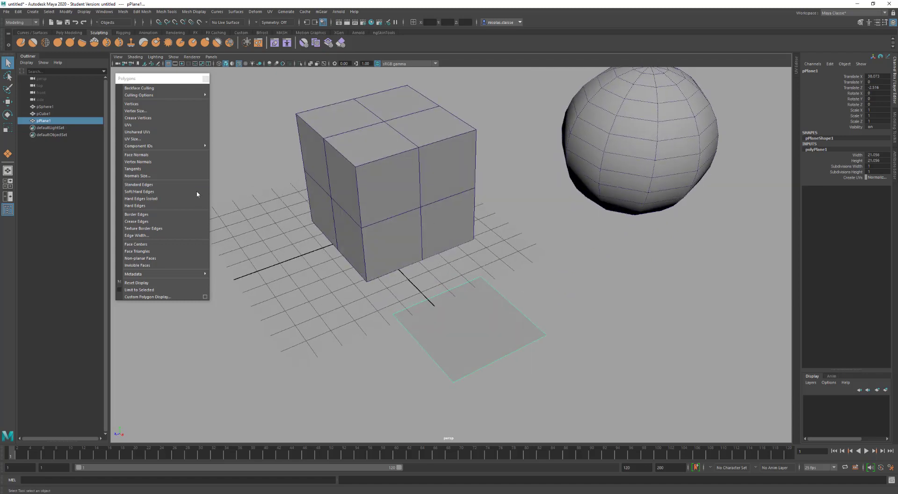
# Display the face normals on the scene's polygon objects and increase the normals' display size.
pyautogui.click(154, 155)
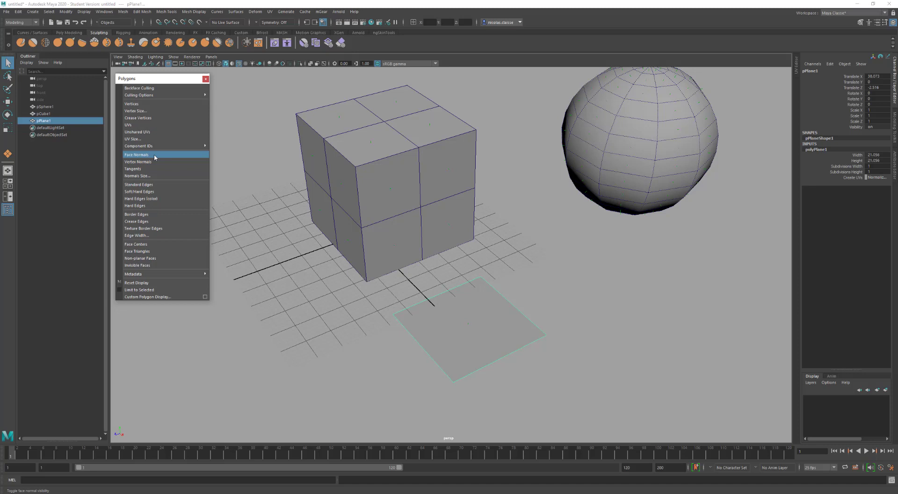
pyautogui.click(173, 177)
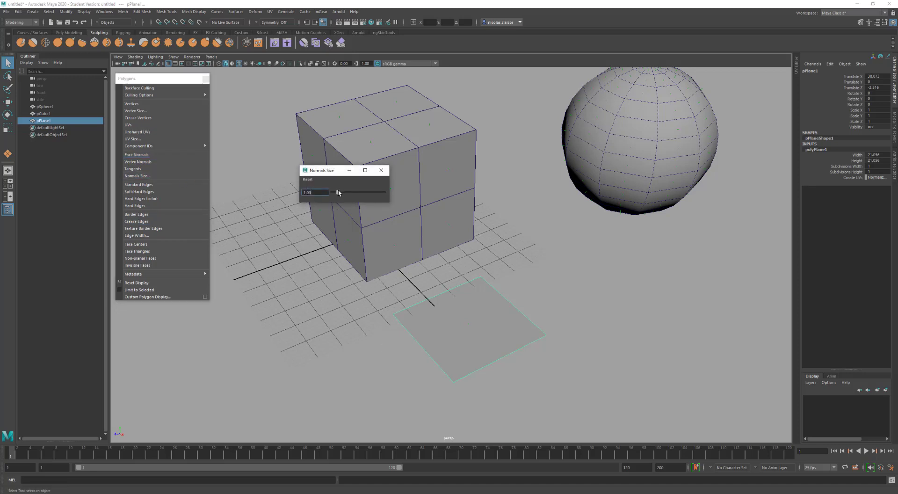
pyautogui.moveTo(354, 193); pyautogui.dragTo(352, 198)
pyautogui.click(381, 171)
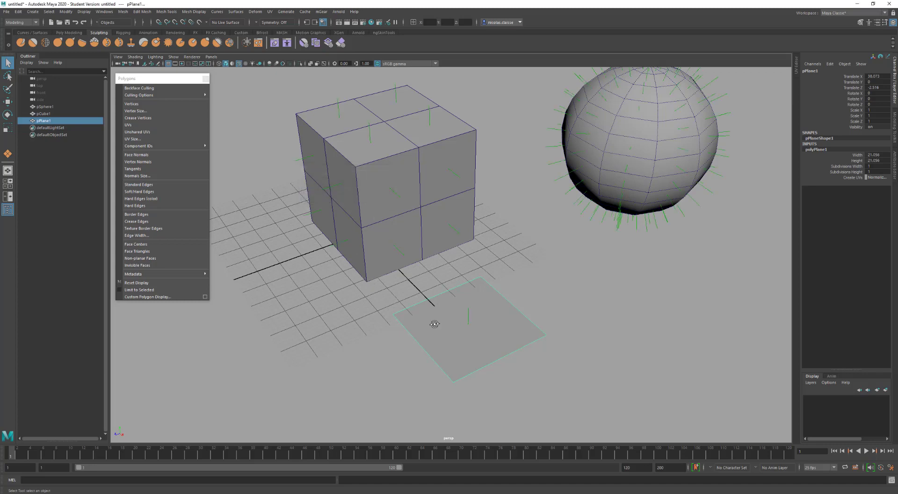
pyautogui.keyDown('alt'); pyautogui.moveTo(437, 316); pyautogui.dragTo(444, 310); pyautogui.keyUp('alt')
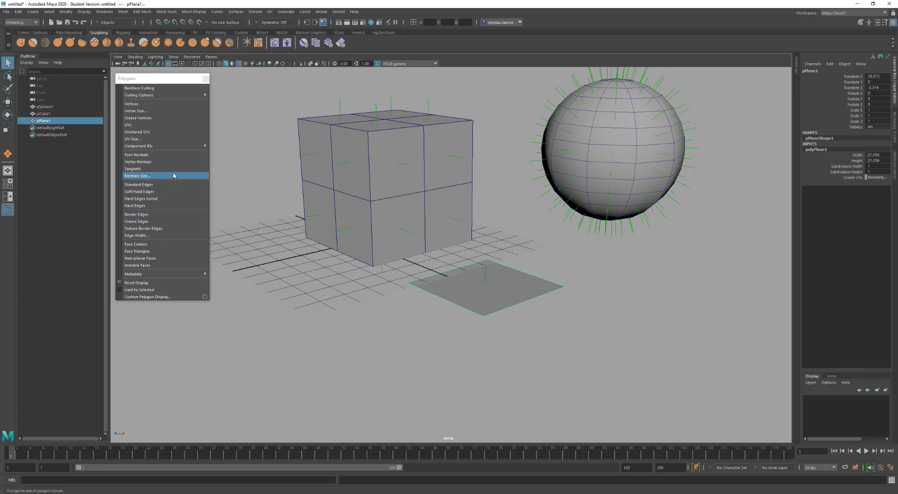
# Display the face centers on the cube, sphere and plane and inspect them with the normals.
pyautogui.click(170, 244)
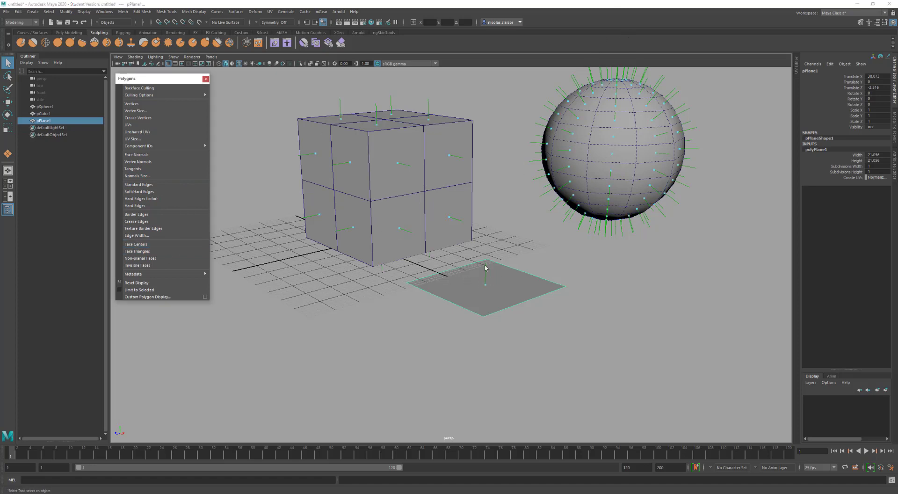
pyautogui.keyDown('alt'); pyautogui.moveTo(572, 233); pyautogui.dragTo(646, 130); pyautogui.keyUp('alt')
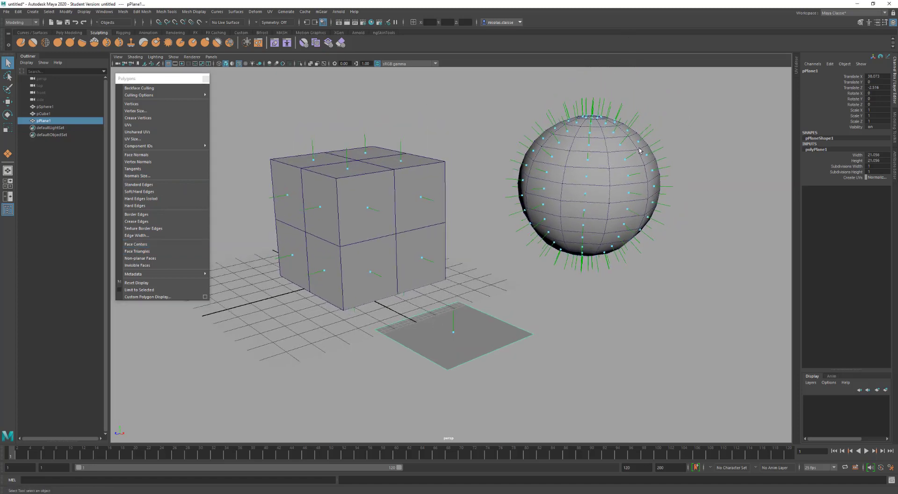
pyautogui.keyDown('alt'); pyautogui.moveTo(458, 331); pyautogui.dragTo(447, 351); pyautogui.keyUp('alt')
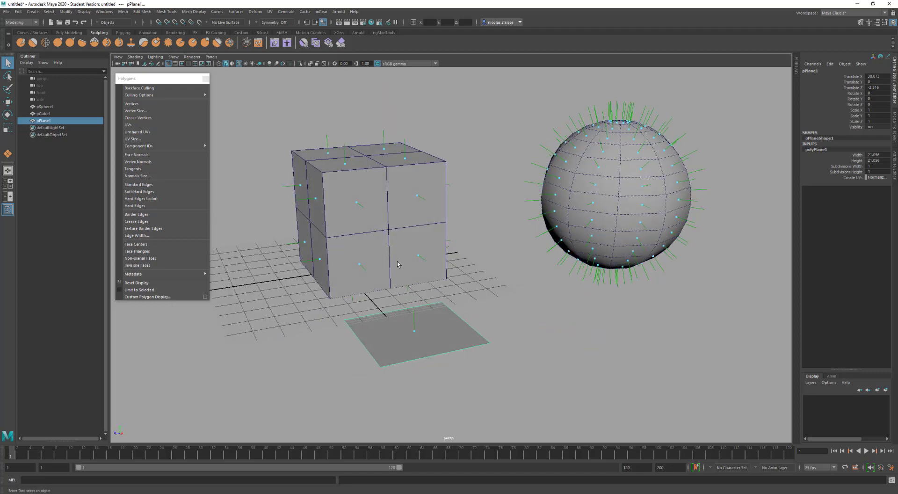
# Turn off Two Sided Lighting for the viewport.
pyautogui.click(155, 57)
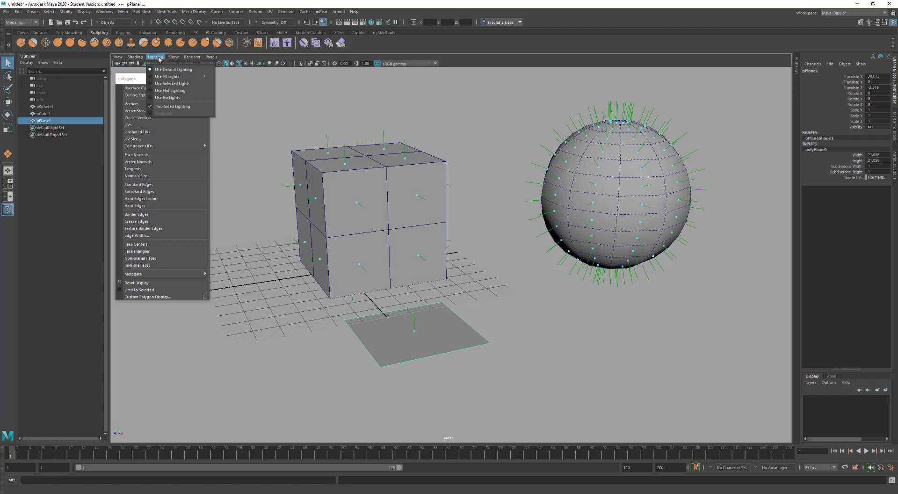
pyautogui.click(163, 98)
pyautogui.keyDown('alt'); pyautogui.moveTo(346, 243); pyautogui.dragTo(411, 180); pyautogui.keyUp('alt')
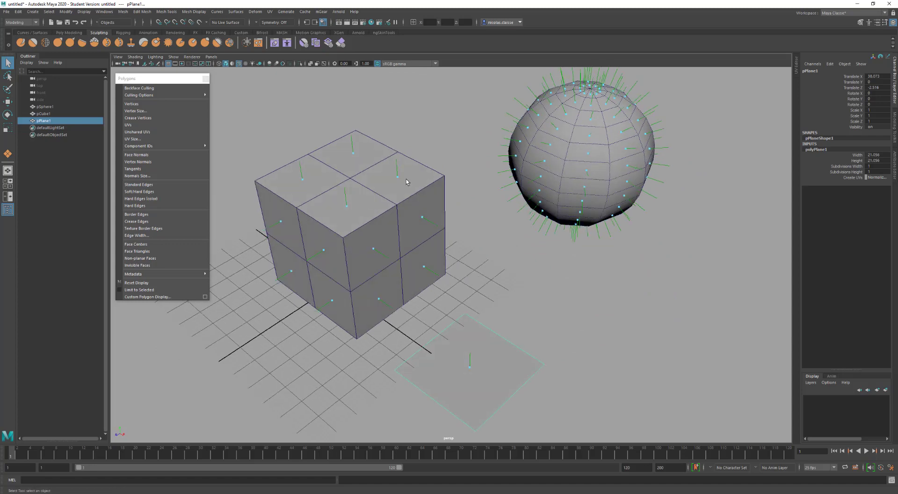
# Delete the cube's top face in the corner nearest the sphere and inspect the cube from a low angle.
pyautogui.moveTo(406, 180); pyautogui.dragTo(408, 199, button='right')
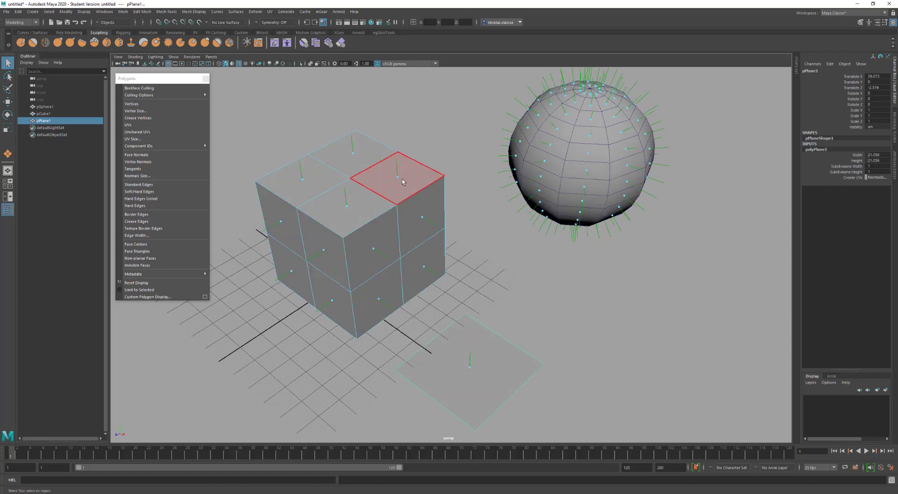
pyautogui.click(402, 182)
pyautogui.press('Delete')
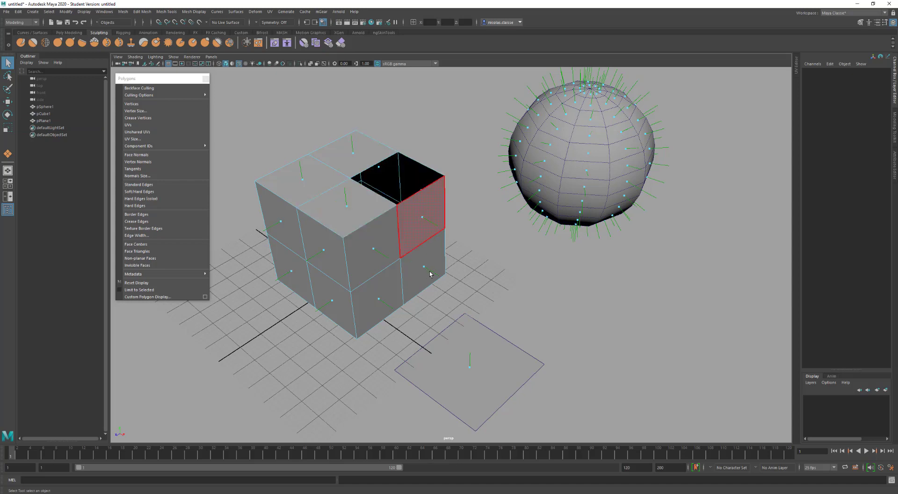
pyautogui.keyDown('alt'); pyautogui.moveTo(430, 274); pyautogui.dragTo(467, 275); pyautogui.keyUp('alt')
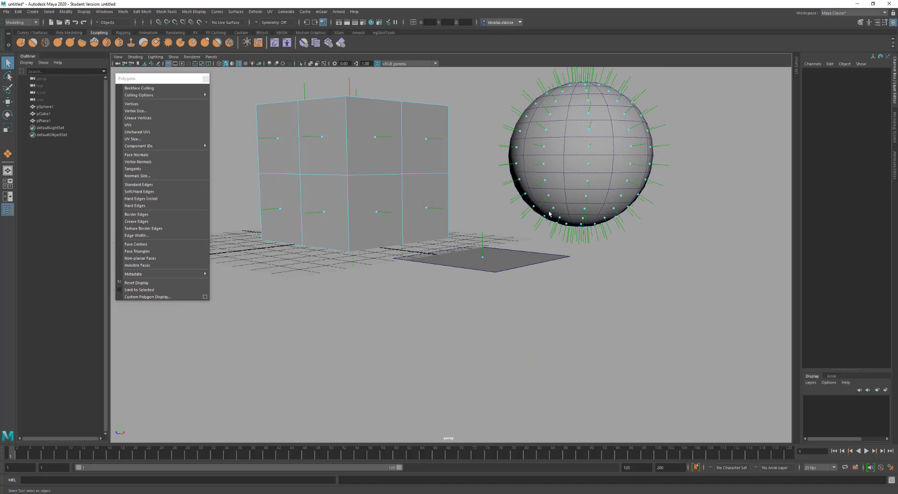
# Reverse the normal of the cube's upper side face bordering the open corner, and reverse it back.
pyautogui.keyDown('alt'); pyautogui.moveTo(549, 213); pyautogui.dragTo(408, 201); pyautogui.keyUp('alt')
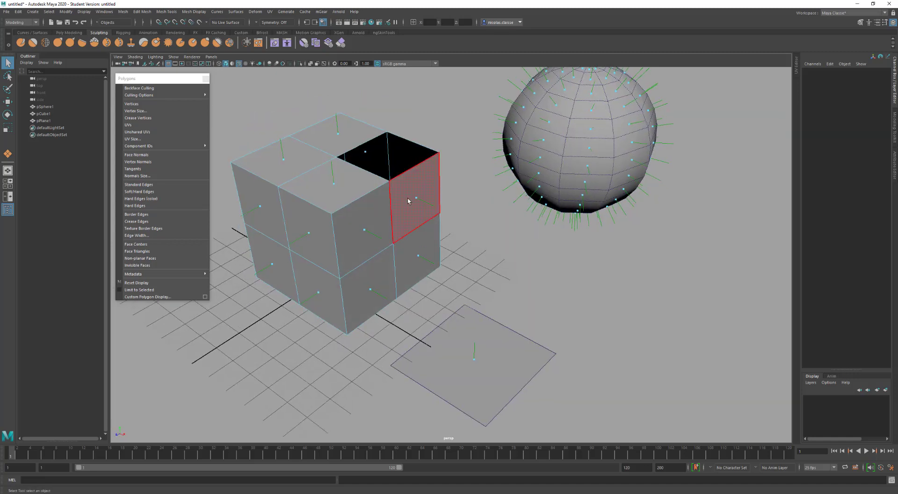
pyautogui.click(413, 194)
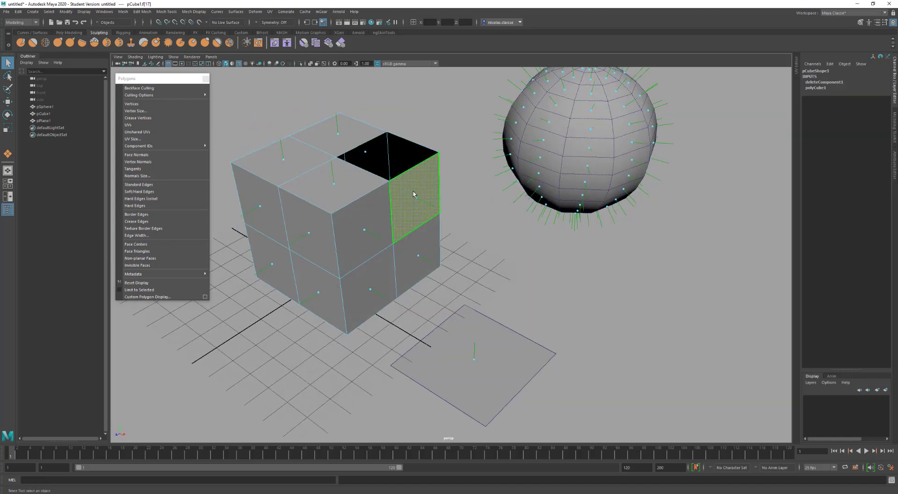
pyautogui.keyDown('shift'); pyautogui.moveTo(413, 194); pyautogui.dragTo(452, 201, button='right'); pyautogui.keyUp('shift')
pyautogui.keyDown('alt'); pyautogui.moveTo(450, 198); pyautogui.dragTo(415, 201); pyautogui.keyUp('alt')
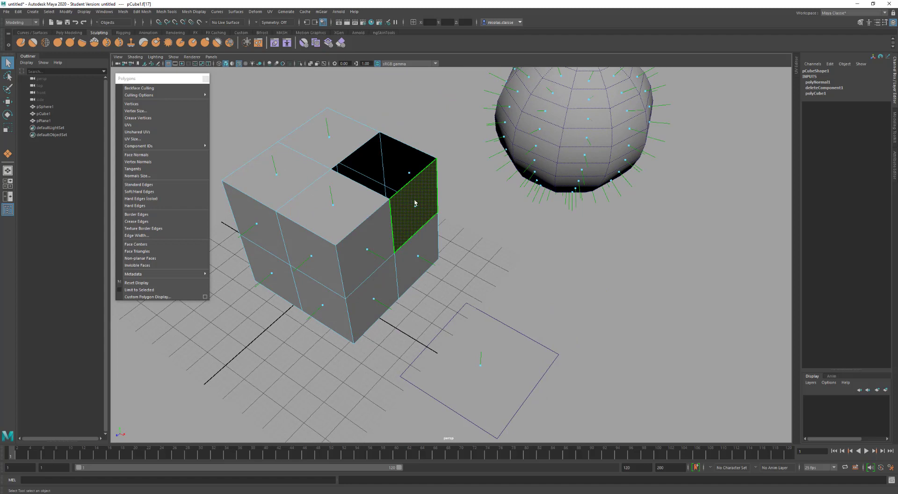
pyautogui.keyDown('shift'); pyautogui.moveTo(415, 202); pyautogui.dragTo(441, 233, button='right'); pyautogui.keyUp('shift')
pyautogui.keyDown('shift'); pyautogui.moveTo(415, 197); pyautogui.dragTo(467, 215, button='right'); pyautogui.keyUp('shift')
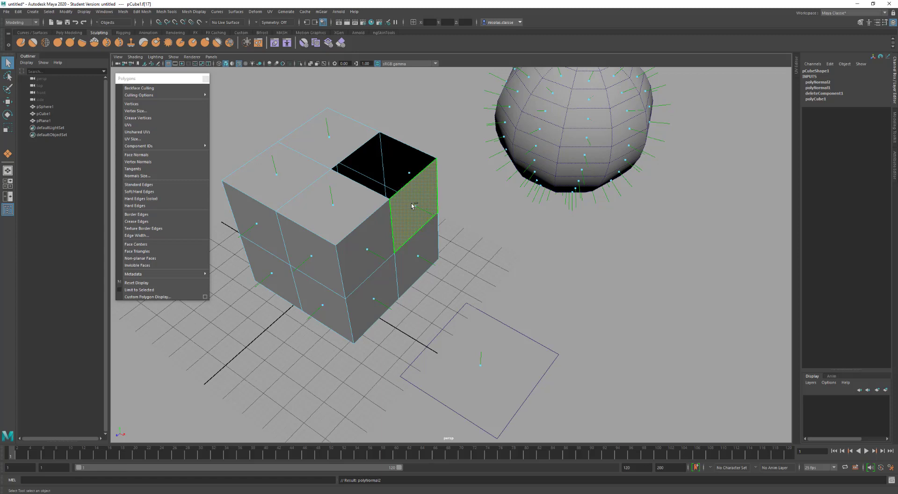
# Reverse the normals of that upper side face and the diagonally opposite lower one together, and return to object mode.
pyautogui.keyDown('shift'); pyautogui.click(392, 275); pyautogui.keyUp('shift')
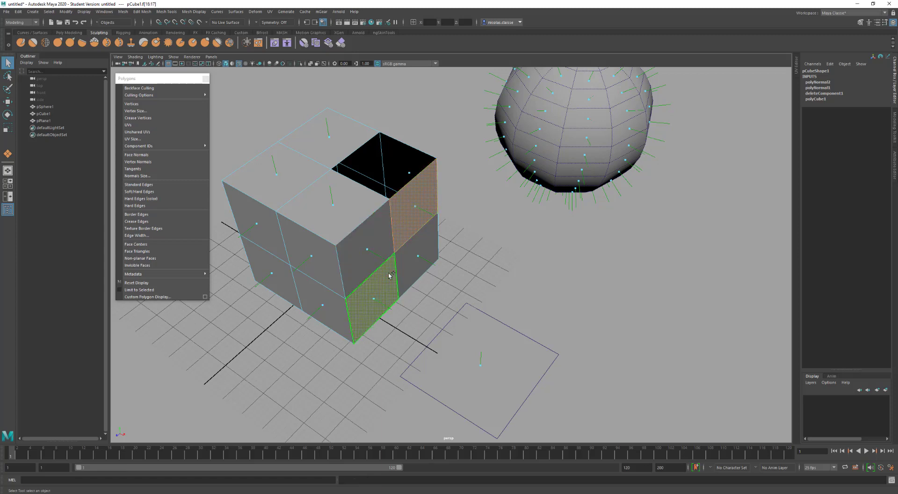
pyautogui.keyDown('shift'); pyautogui.moveTo(414, 196); pyautogui.dragTo(462, 206, button='right'); pyautogui.keyUp('shift')
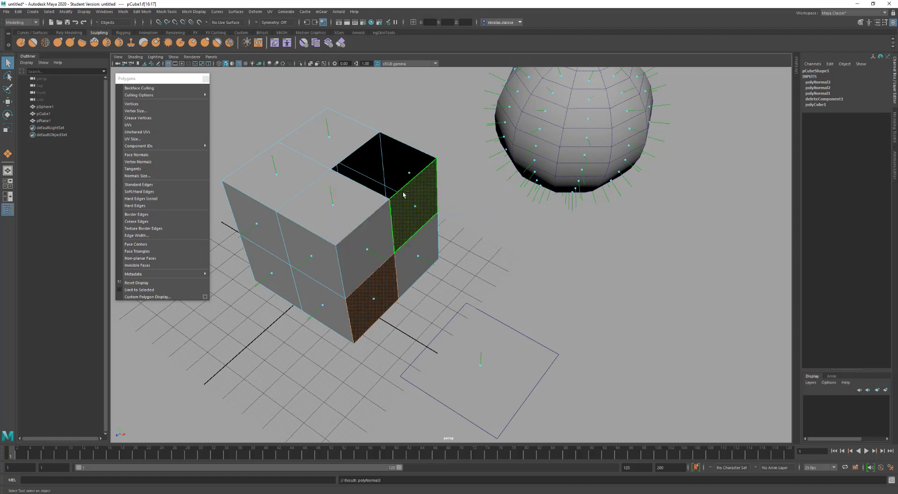
pyautogui.press('F8')
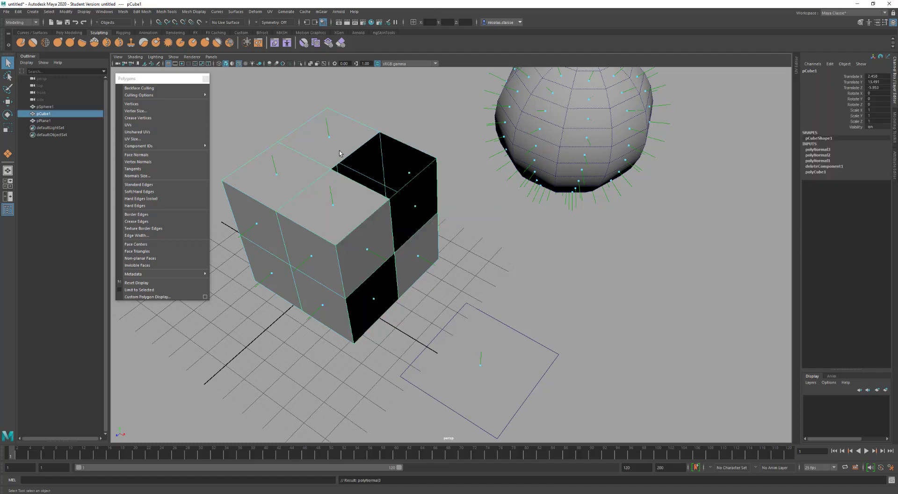
# Apply Reverse and Propagate from the cube's near top face to flip the normals across the whole cube.
pyautogui.keyDown('shift'); pyautogui.moveTo(345, 199); pyautogui.dragTo(377, 191, button='right'); pyautogui.keyUp('shift')
pyautogui.click(347, 198)
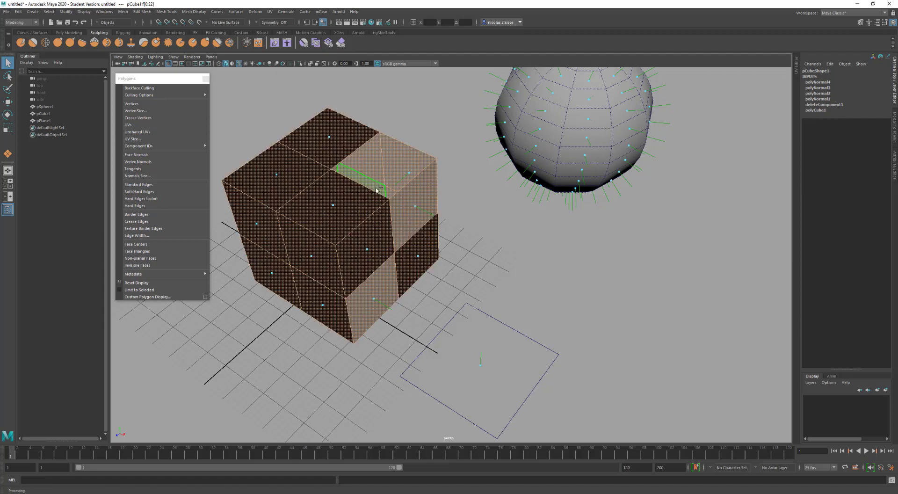
pyautogui.click(392, 150)
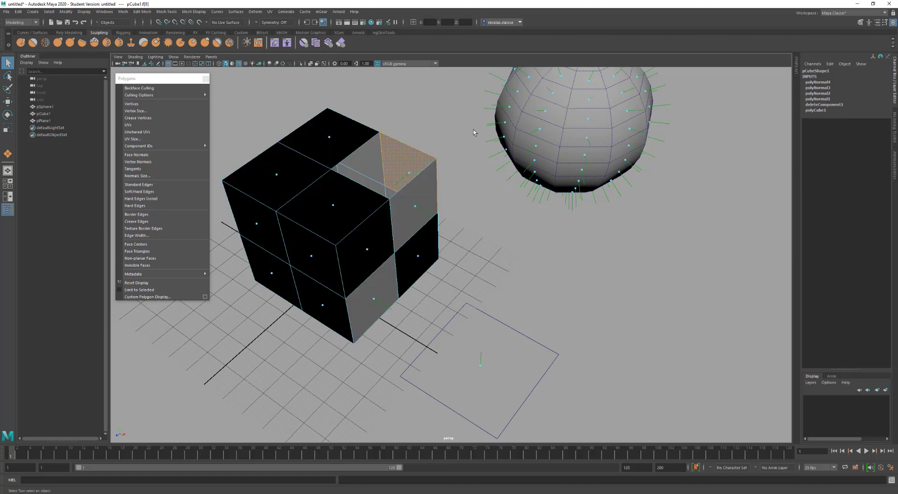
# Conform the cube's face normals with its near top face selected.
pyautogui.click(330, 203)
pyautogui.keyDown('shift'); pyautogui.rightClick(330, 203); pyautogui.keyUp('shift')
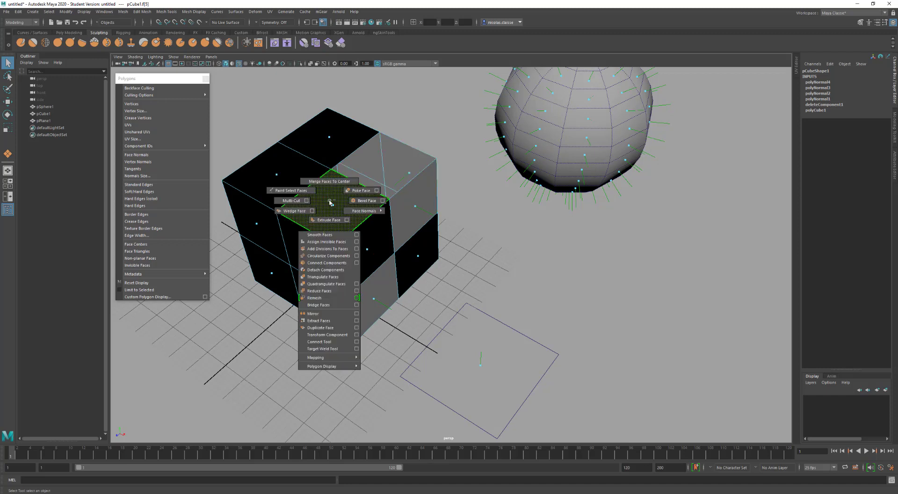
pyautogui.keyDown('shift'); pyautogui.moveTo(330, 203); pyautogui.dragTo(363, 217, button='right'); pyautogui.keyUp('shift')
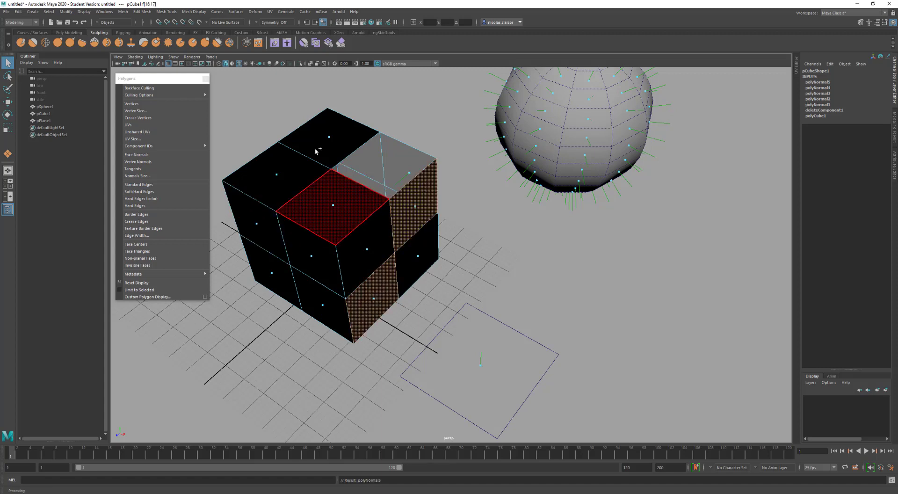
# Apply Reverse and Propagate to point all the cube's normals outward, and return to object mode.
pyautogui.click(416, 201)
pyautogui.moveTo(341, 205)
pyautogui.keyDown('shift'); pyautogui.mouseDown(button='right')
pyautogui.moveTo(362, 216)
pyautogui.moveTo(378, 204)
pyautogui.mouseUp(button='right'); pyautogui.keyUp('shift')
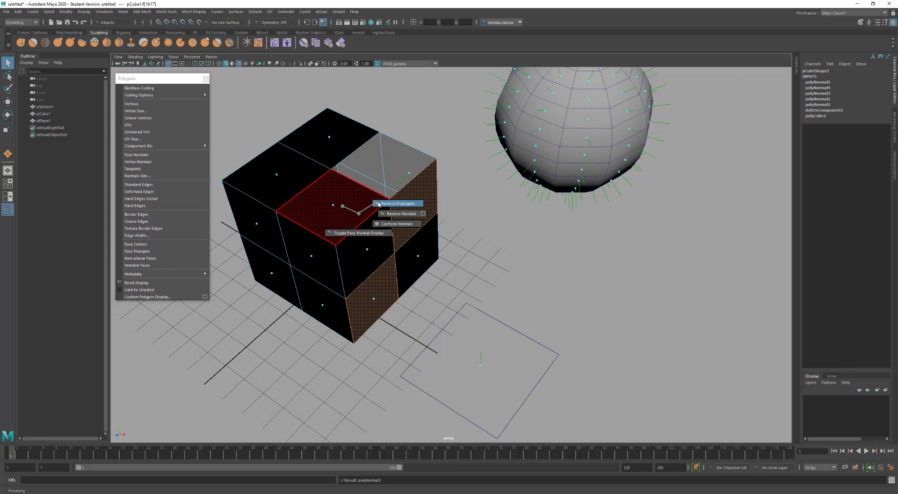
pyautogui.keyDown('shift'); pyautogui.moveTo(379, 204); pyautogui.dragTo(378, 204, button='right'); pyautogui.keyUp('shift')
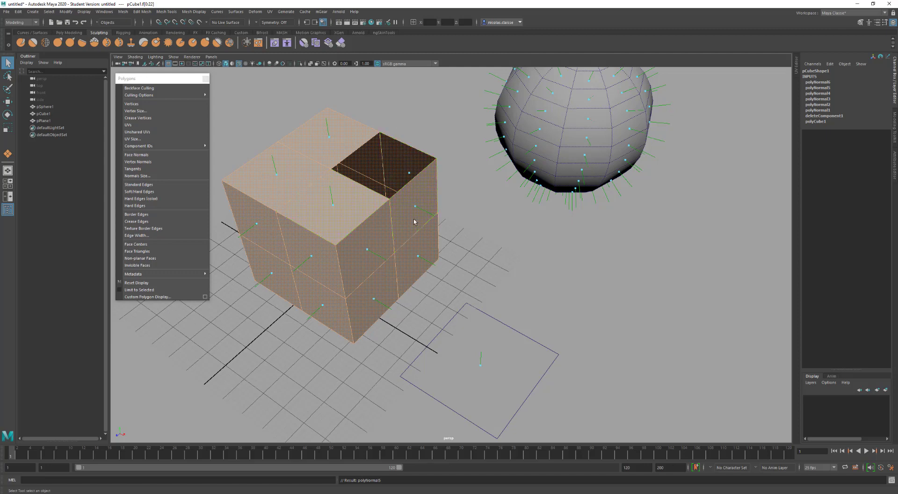
pyautogui.moveTo(398, 166); pyautogui.dragTo(434, 73, button='right')
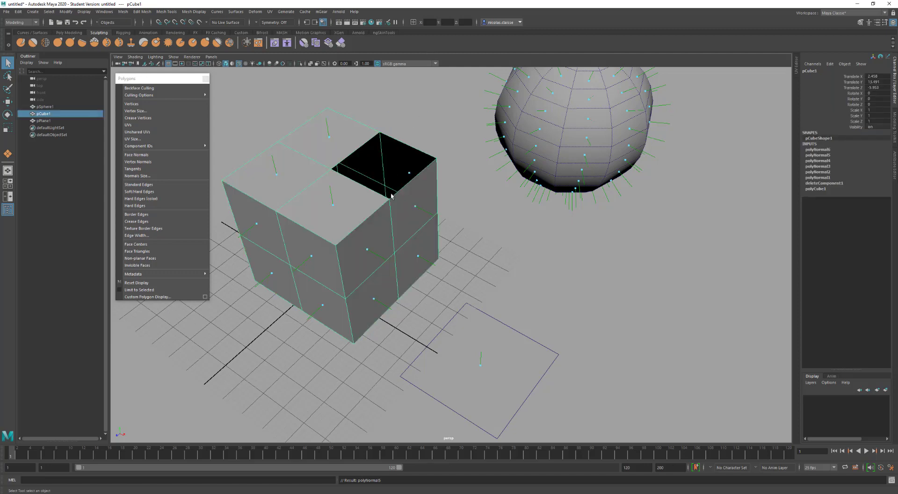
# Delete the four top faces of the subdivided cube.
pyautogui.moveTo(394, 188)
pyautogui.keyDown('alt'); pyautogui.mouseDown()
pyautogui.moveTo(380, 141)
pyautogui.moveTo(376, 171)
pyautogui.moveTo(388, 188)
pyautogui.mouseUp(); pyautogui.keyUp('alt')
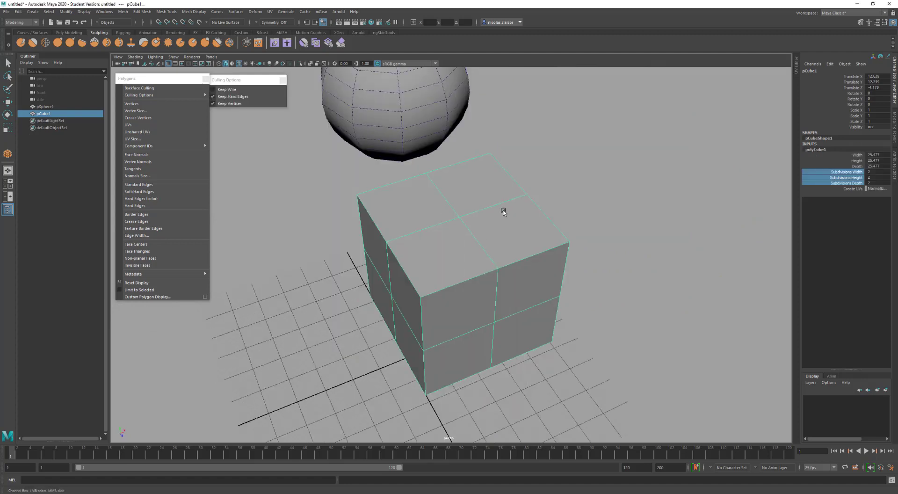
pyautogui.scroll(2, 503, 212)
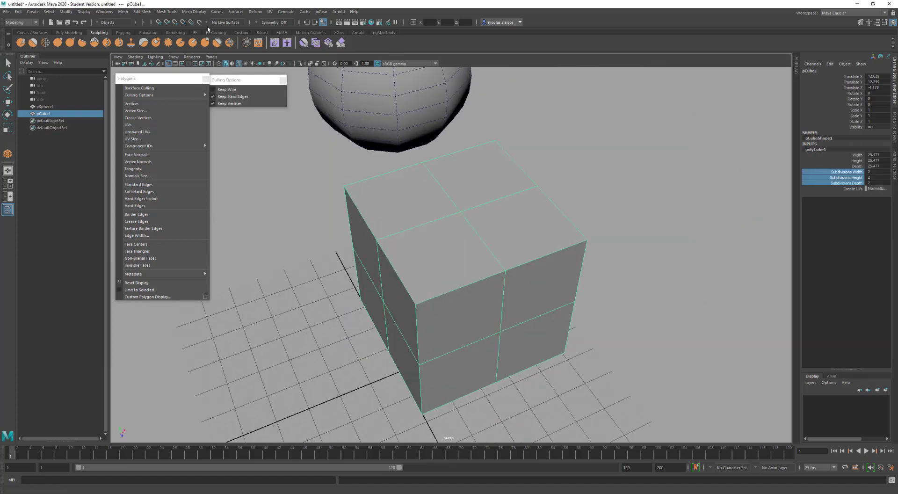
pyautogui.rightClick(454, 195)
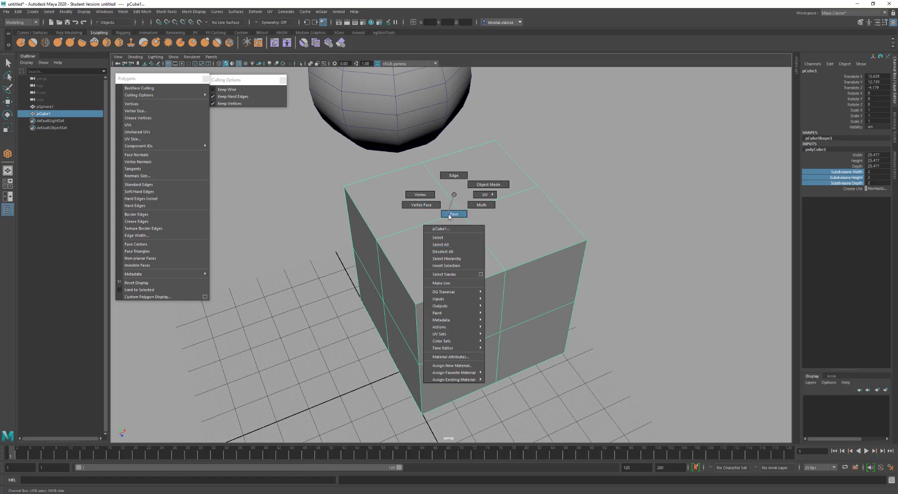
pyautogui.click(454, 213)
pyautogui.moveTo(478, 186); pyautogui.dragTo(491, 213)
pyautogui.press('Delete')
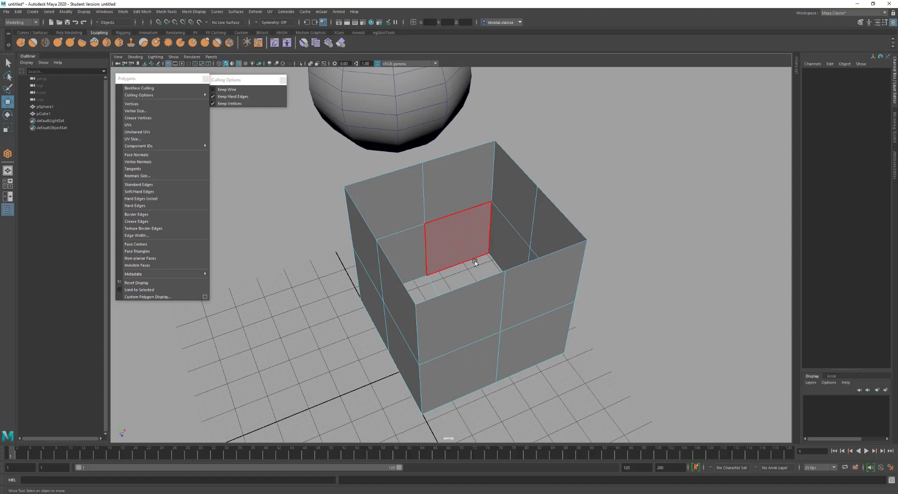
# Return the cube to object mode and raise it slightly above the grid, to a Translate Y of about 12.97.
pyautogui.keyDown('alt'); pyautogui.moveTo(475, 260); pyautogui.dragTo(479, 261); pyautogui.keyUp('alt')
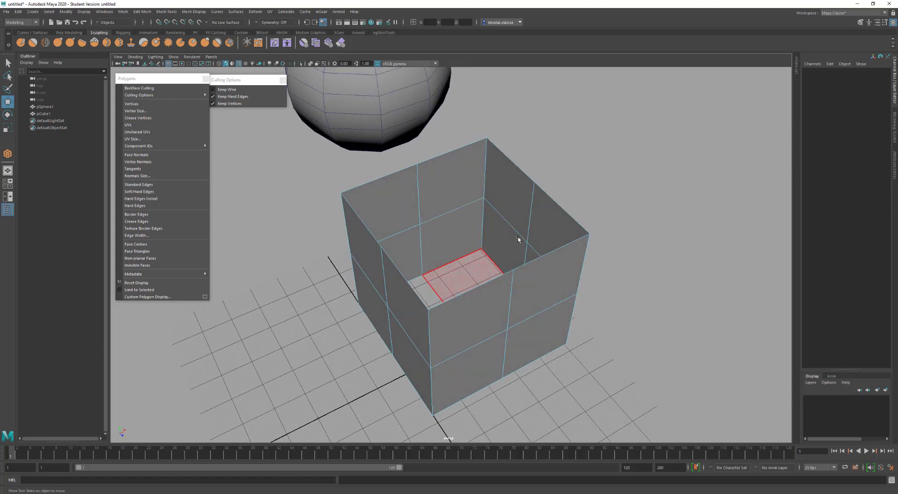
pyautogui.press('F8')
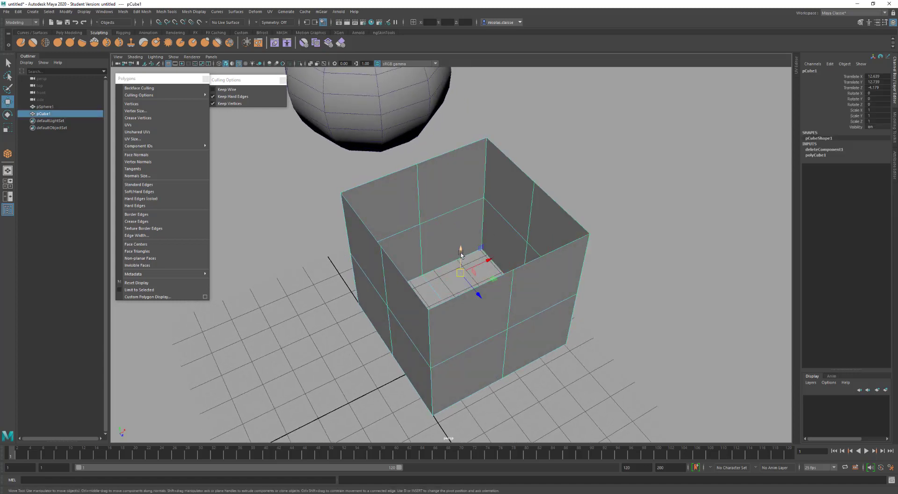
pyautogui.moveTo(461, 253); pyautogui.dragTo(478, 242)
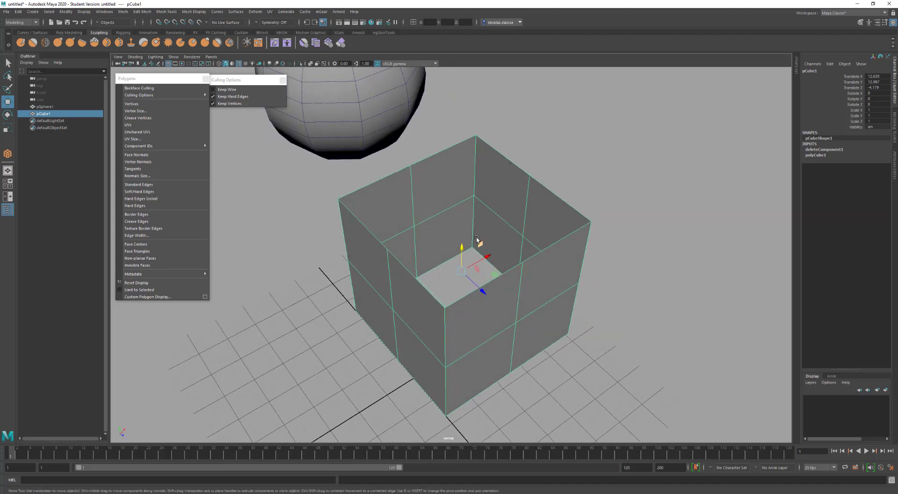
# Display the cube's soft and hard edges and turn on Backface Culling.
pyautogui.click(176, 194)
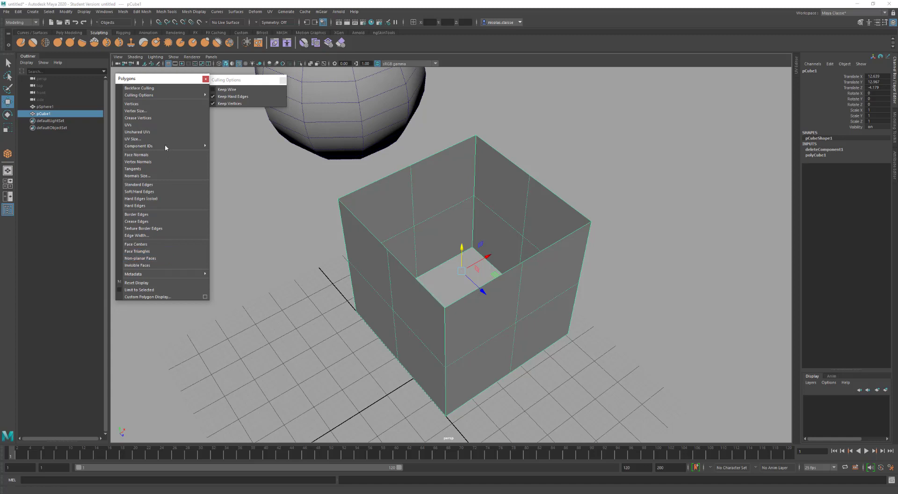
pyautogui.click(159, 89)
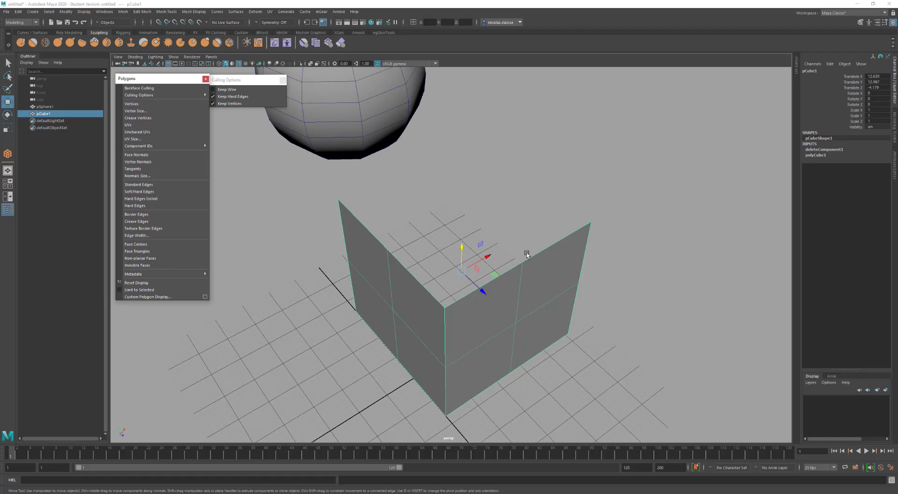
pyautogui.keyDown('alt'); pyautogui.moveTo(504, 271); pyautogui.dragTo(465, 249); pyautogui.keyUp('alt')
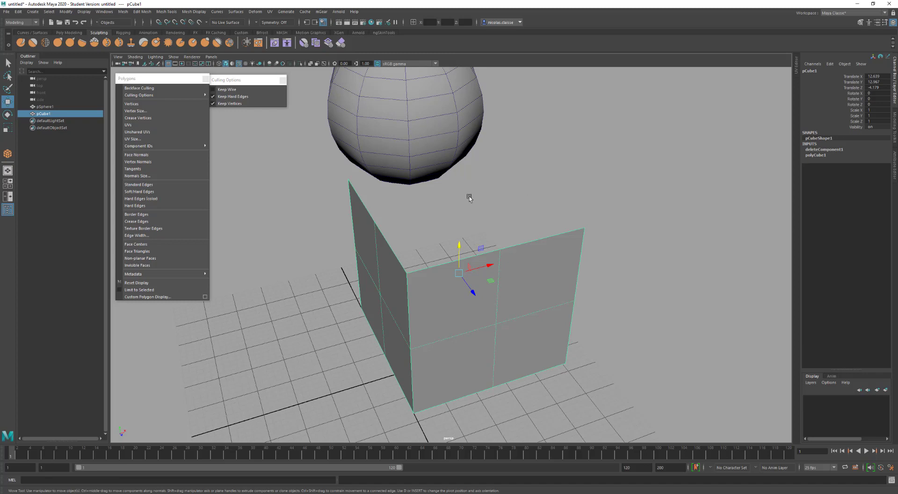
# Show the cube's hard edges in colour and view the culled back faces from a corner.
pyautogui.moveTo(181, 97)
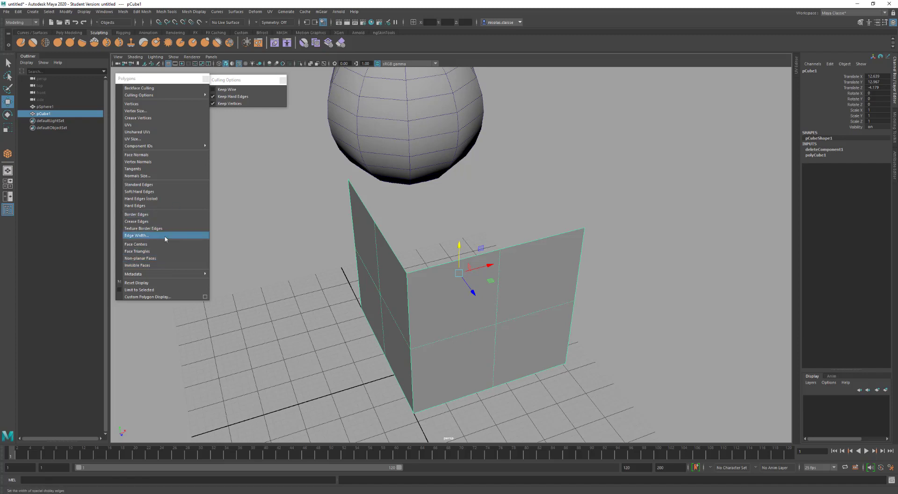
pyautogui.click(166, 199)
pyautogui.keyDown('alt'); pyautogui.moveTo(302, 264); pyautogui.dragTo(351, 280); pyautogui.keyUp('alt')
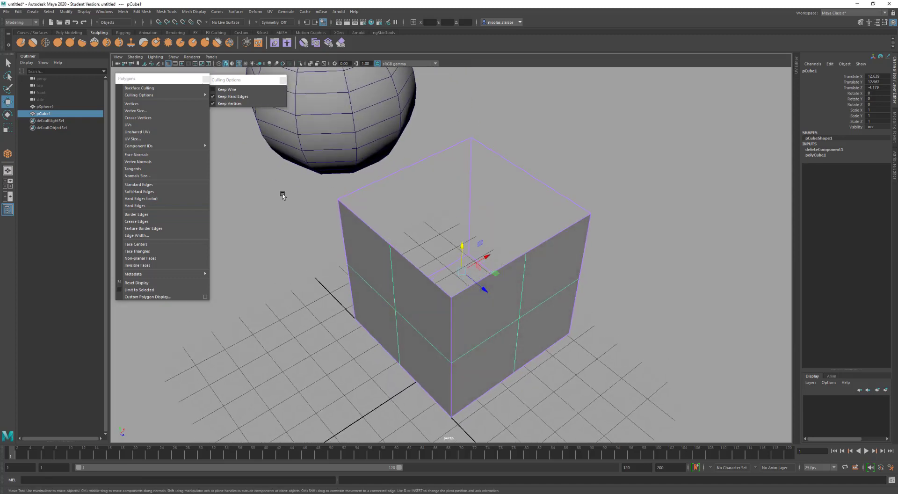
# Try the Keep Wire culling option on the cube, and set culling back to Keep Hard Edges and Keep Vertices.
pyautogui.click(228, 96)
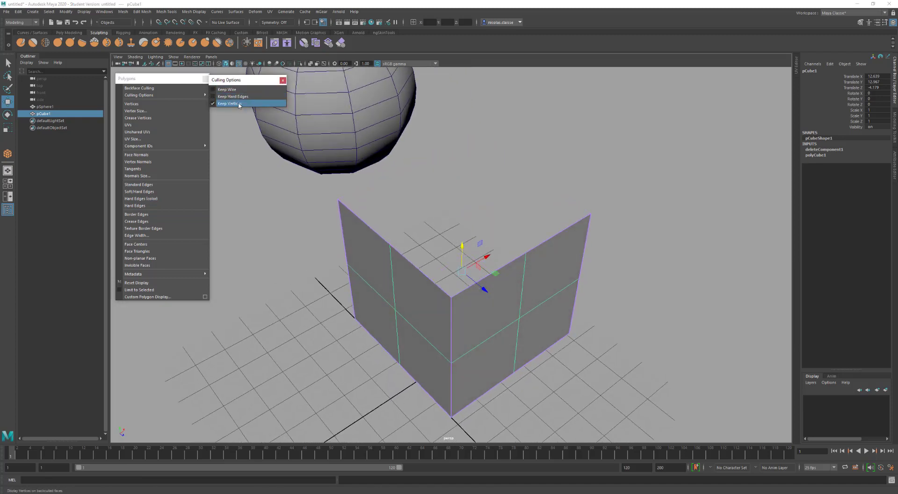
pyautogui.click(235, 90)
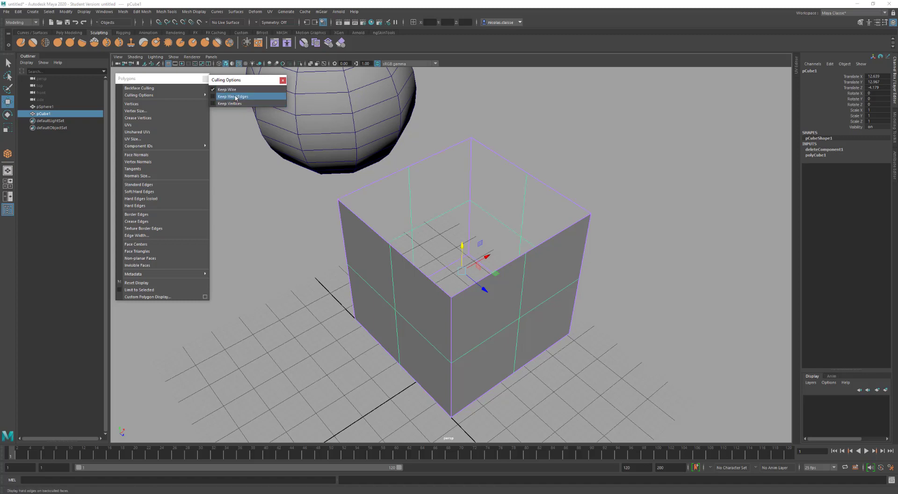
pyautogui.click(235, 98)
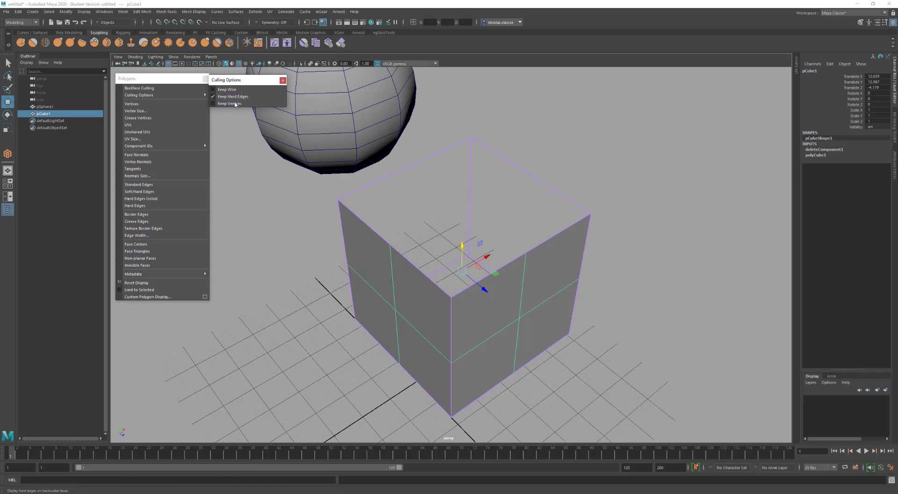
pyautogui.click(235, 104)
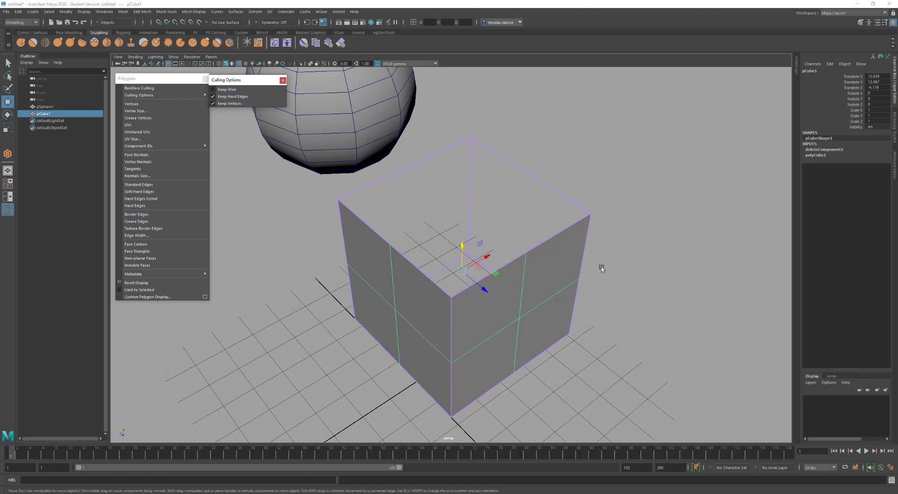
# Show the cube's vertices for selection and turn off the Keep Vertices culling option.
pyautogui.moveTo(558, 242); pyautogui.dragTo(543, 243, button='right')
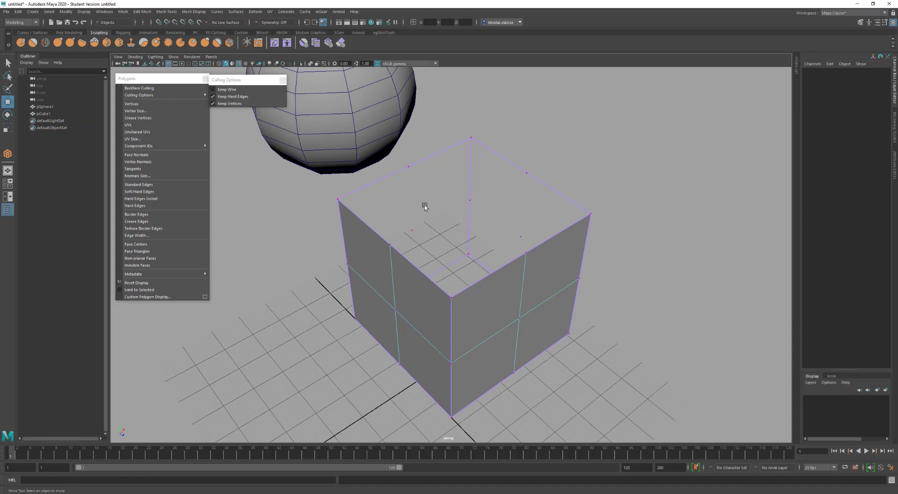
pyautogui.keyDown('alt'); pyautogui.moveTo(458, 228); pyautogui.dragTo(309, 143); pyautogui.keyUp('alt')
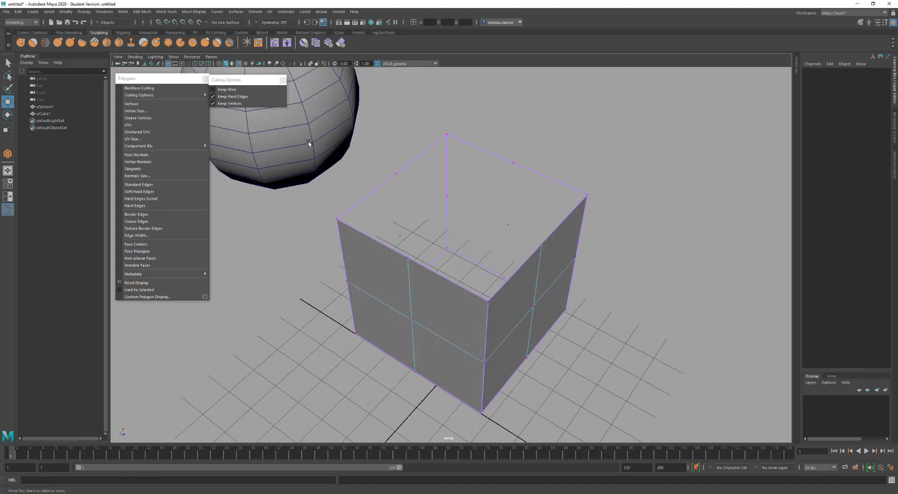
pyautogui.click(232, 104)
# Switch the cube's culling display to Keep Wire and close the Culling Options window.
pyautogui.press('F8')
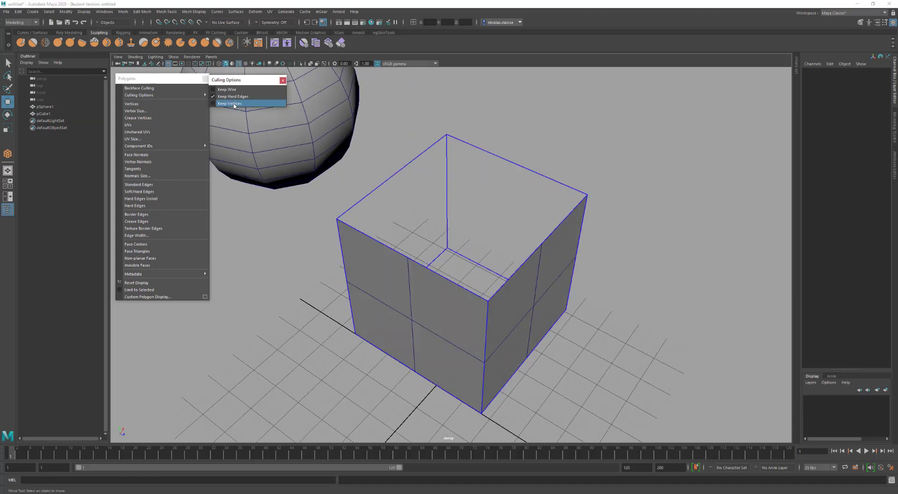
pyautogui.click(232, 103)
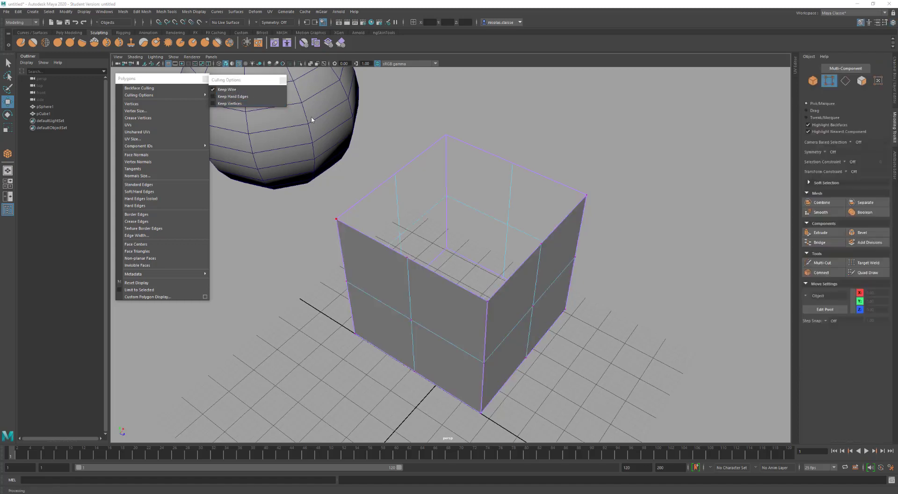
pyautogui.click(281, 81)
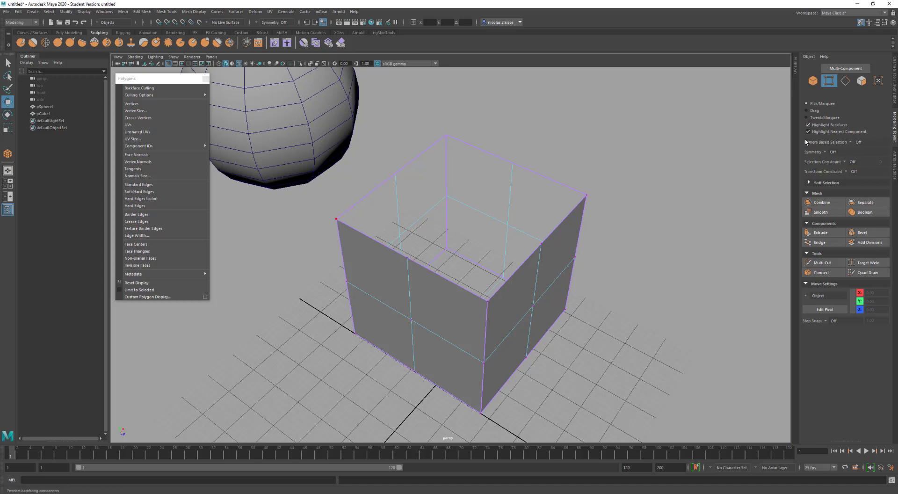
# Turn on Camera Based Selection and marquee-select the vertices along one side of the cube.
pyautogui.click(851, 143)
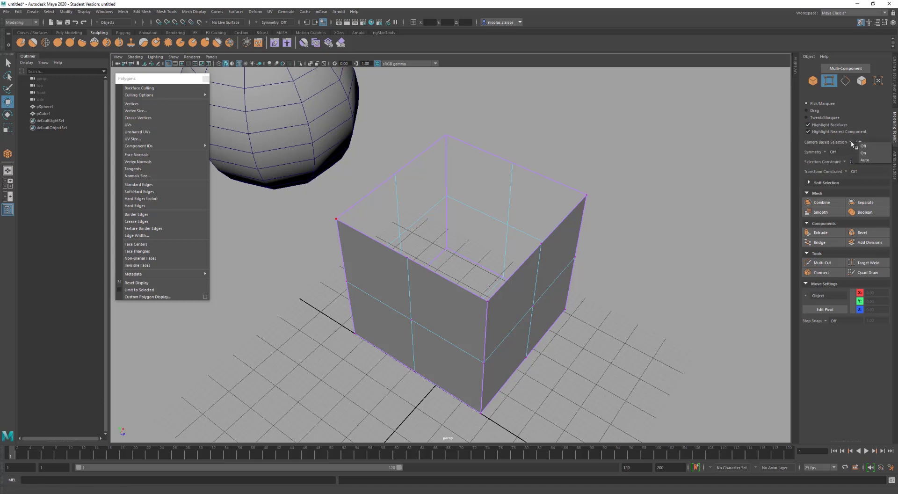
pyautogui.click(851, 154)
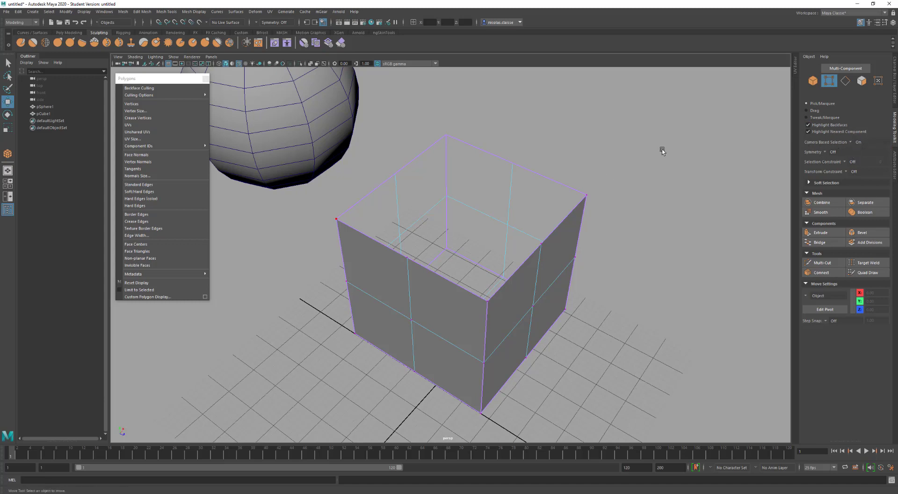
pyautogui.moveTo(648, 150); pyautogui.dragTo(457, 337)
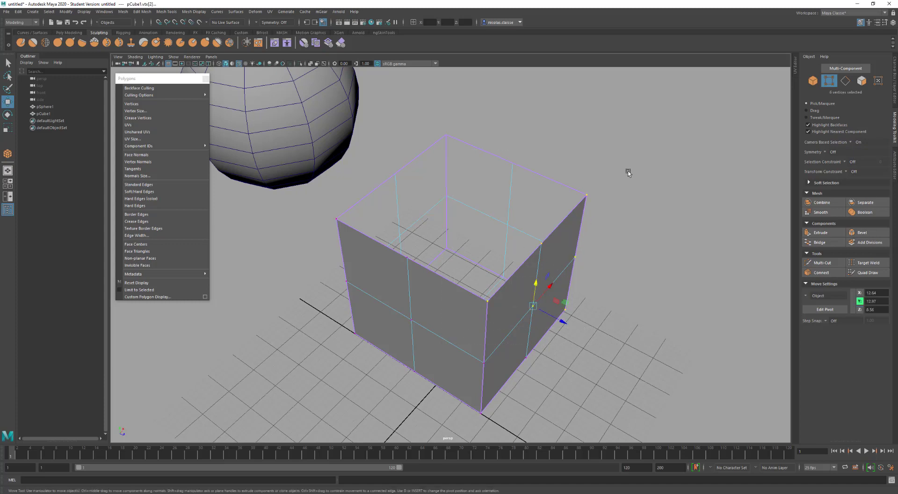
# Set Camera Based Selection back to Off and marquee-select the same side of the cube, including its rear vertices.
pyautogui.click(852, 143)
pyautogui.click(861, 150)
pyautogui.keyDown('shift'); pyautogui.moveTo(653, 170); pyautogui.dragTo(453, 344); pyautogui.keyUp('shift')
pyautogui.click(851, 142)
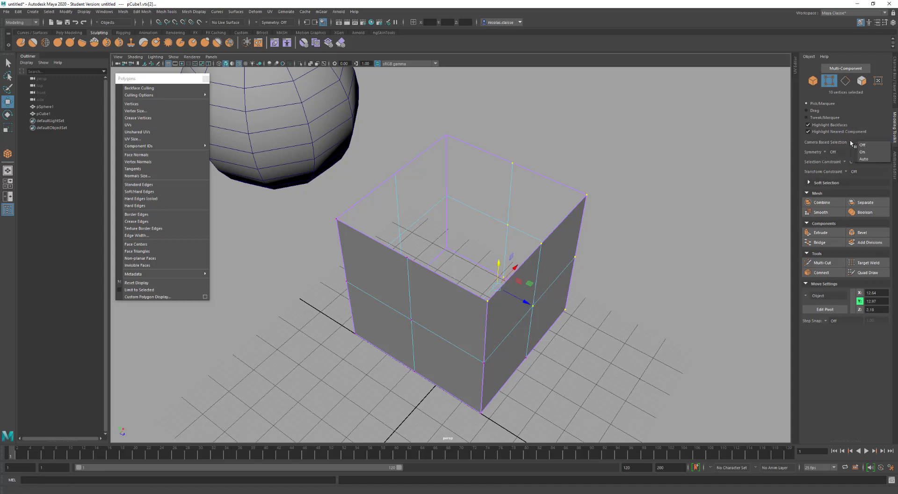
pyautogui.click(862, 145)
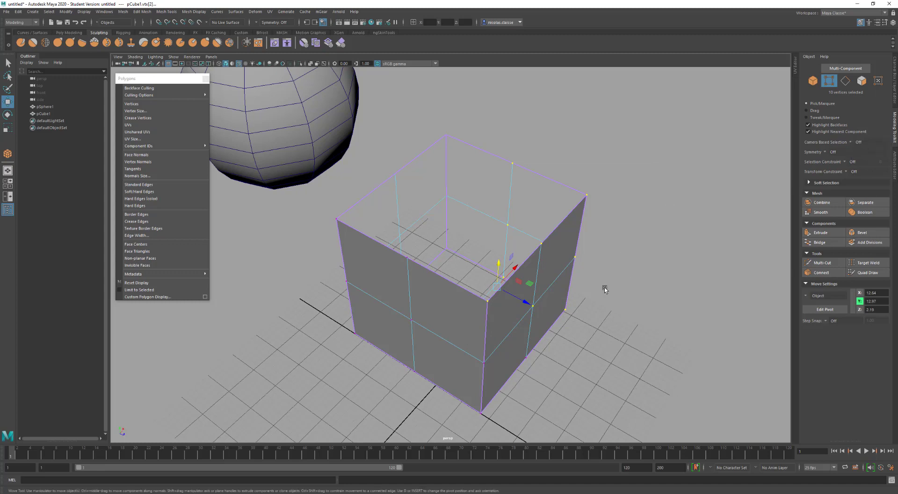
# Leave the cube's vertex selection by selecting the sphere, and turn off Backface Culling.
pyautogui.keyDown('alt'); pyautogui.moveTo(604, 289); pyautogui.dragTo(602, 277); pyautogui.keyUp('alt')
pyautogui.click(298, 167)
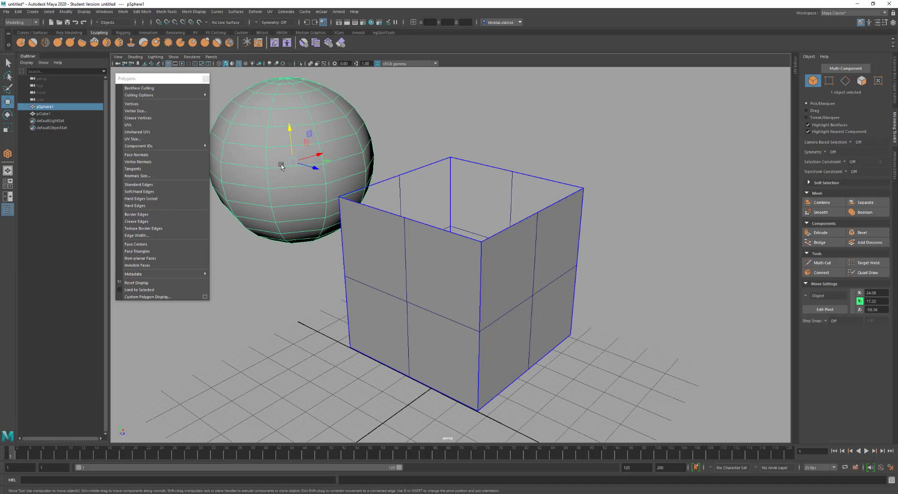
pyautogui.keyDown('alt'); pyautogui.moveTo(439, 247); pyautogui.dragTo(439, 257, button='middle'); pyautogui.keyUp('alt')
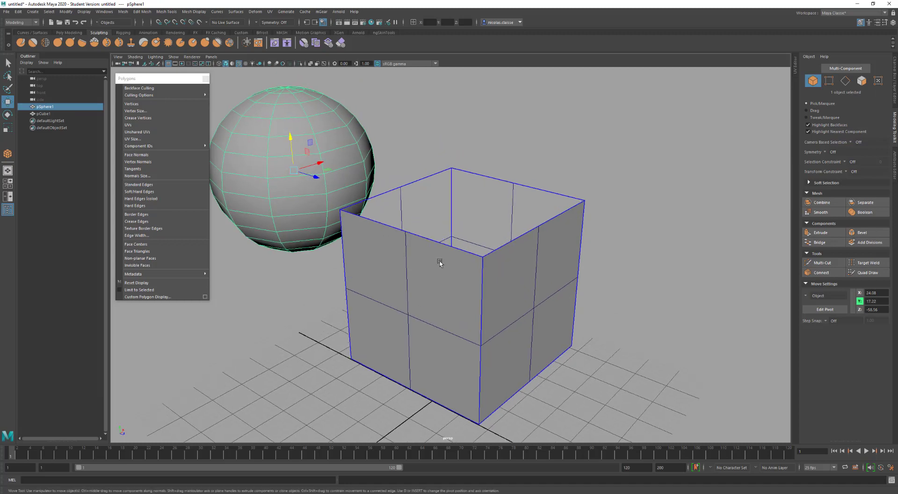
pyautogui.moveTo(439, 261)
pyautogui.keyDown('alt'); pyautogui.mouseDown()
pyautogui.moveTo(412, 266)
pyautogui.moveTo(422, 257)
pyautogui.mouseUp(); pyautogui.keyUp('alt')
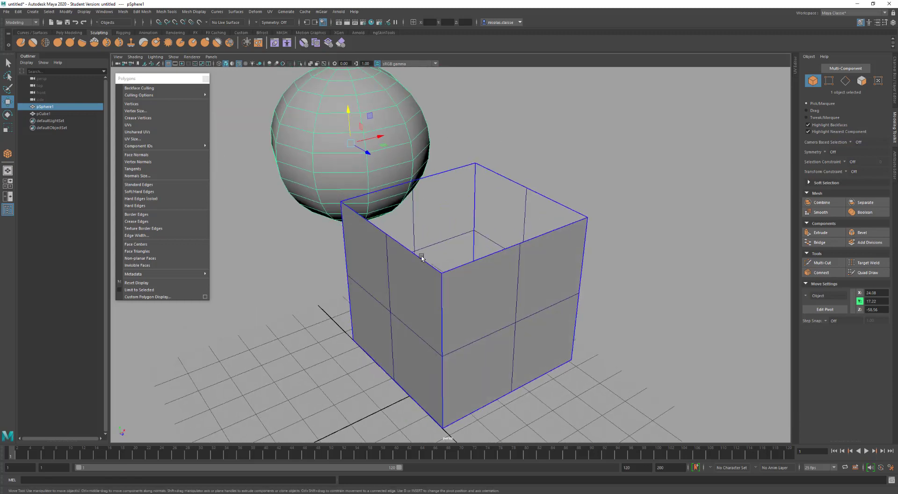
pyautogui.click(159, 57)
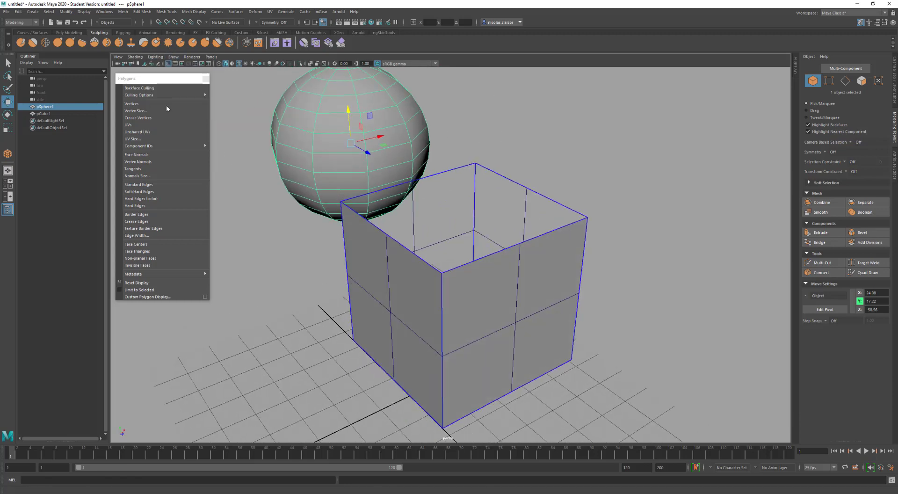
pyautogui.click(174, 88)
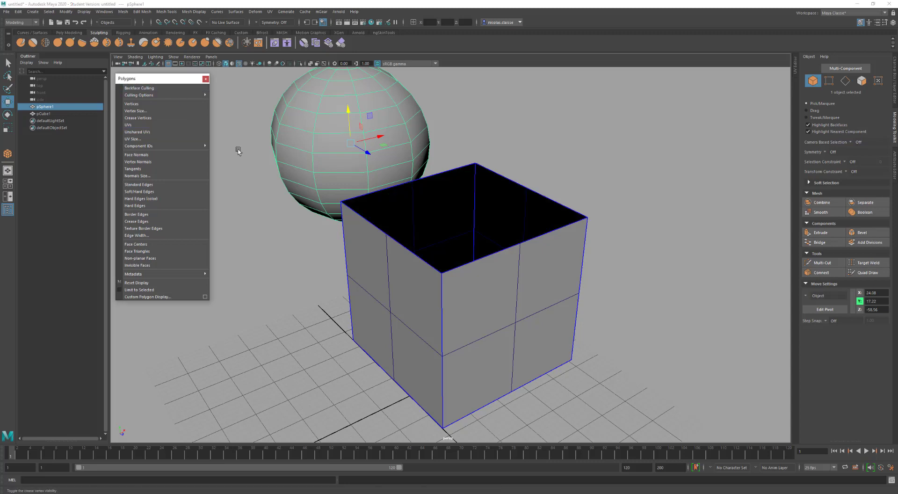
# Switch the polygon edge display to Soft/Hard Edges and show the vertices on the cube and sphere.
pyautogui.keyDown('alt'); pyautogui.moveTo(488, 290); pyautogui.dragTo(458, 300); pyautogui.keyUp('alt')
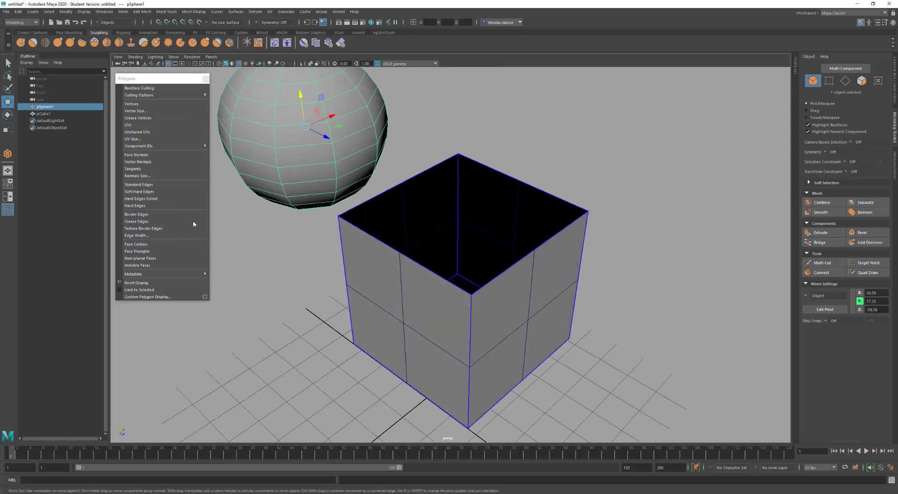
pyautogui.click(162, 191)
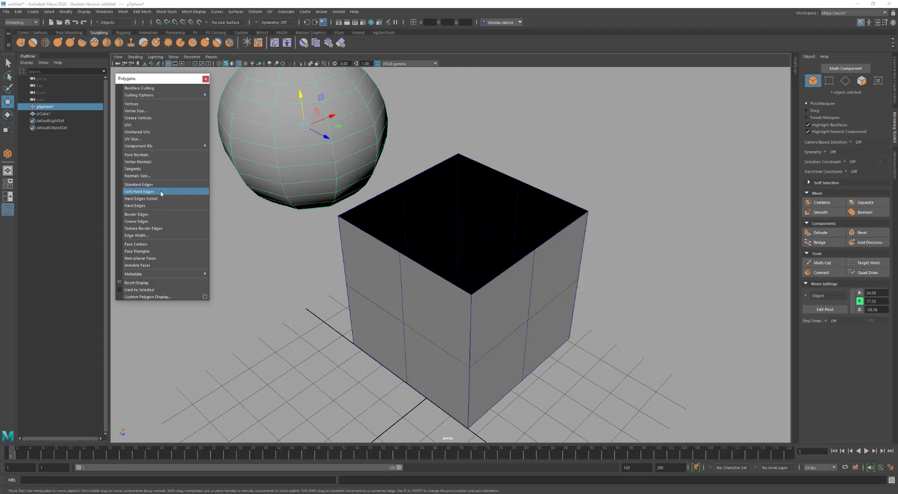
pyautogui.click(148, 105)
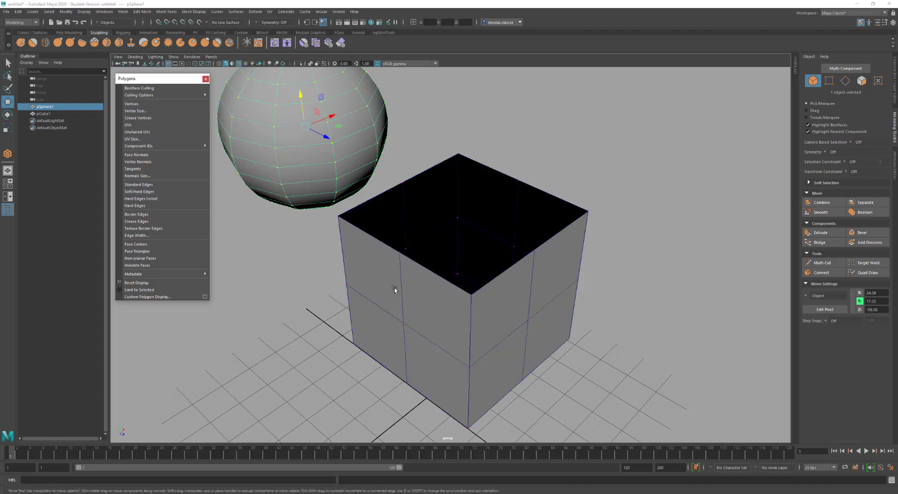
# Turn off Wireframe on Shaded in the viewport and view the cube's vertices without their edges.
pyautogui.moveTo(460, 307)
pyautogui.keyDown('alt'); pyautogui.mouseDown()
pyautogui.moveTo(459, 326)
pyautogui.moveTo(459, 311)
pyautogui.moveTo(471, 313)
pyautogui.mouseUp(); pyautogui.keyUp('alt')
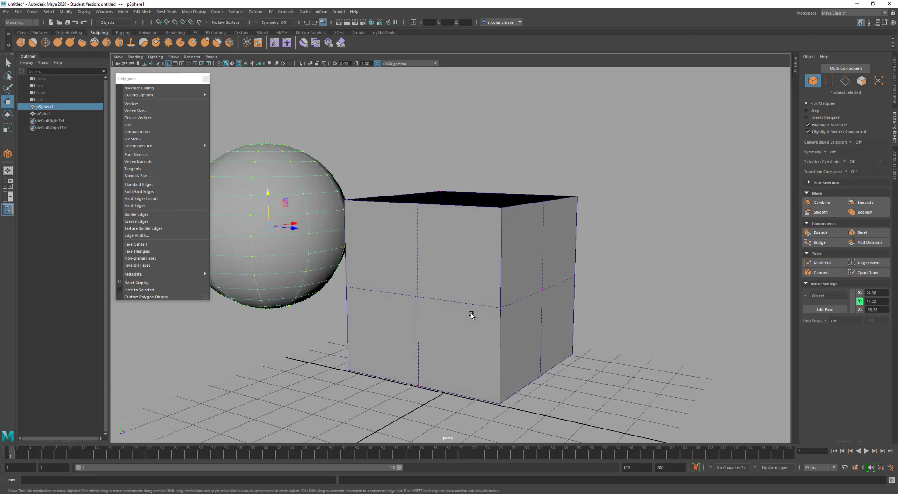
pyautogui.click(238, 64)
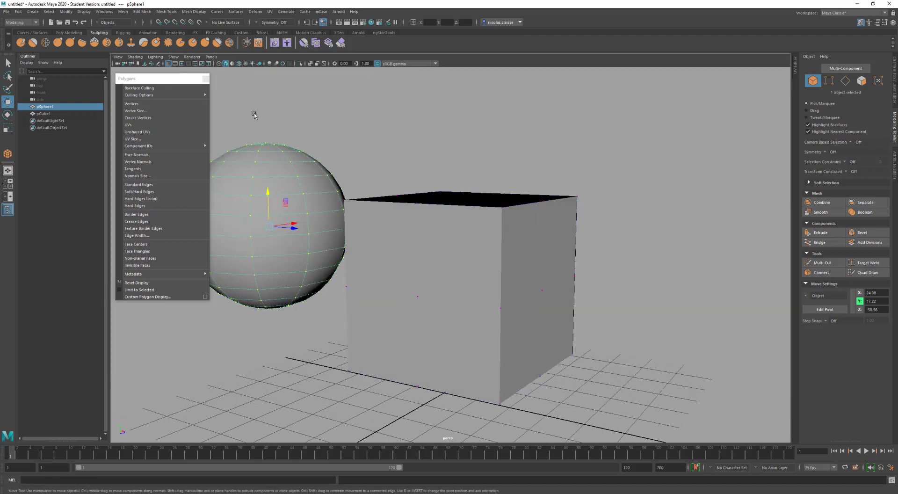
pyautogui.keyDown('alt'); pyautogui.moveTo(440, 276); pyautogui.dragTo(431, 265); pyautogui.keyUp('alt')
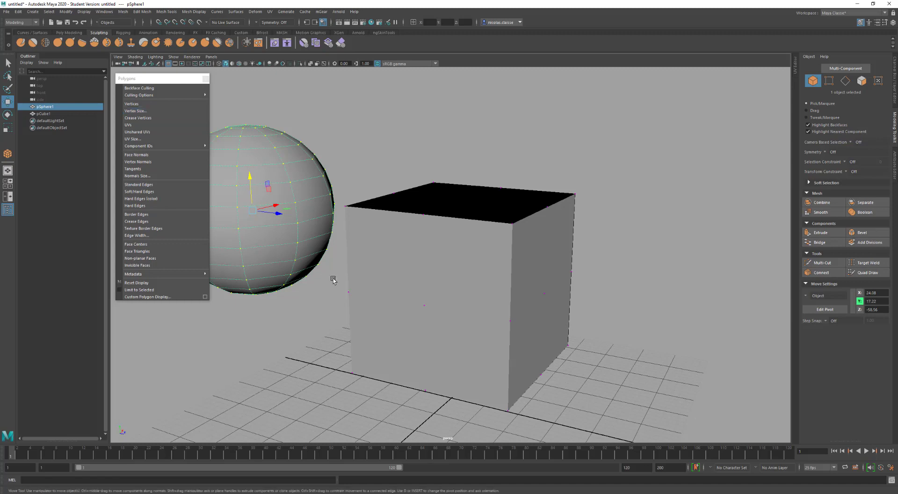
# Select the cube, switch to edge selection and delete two of its middle horizontal edges that meet at a vertical corner.
pyautogui.click(351, 296)
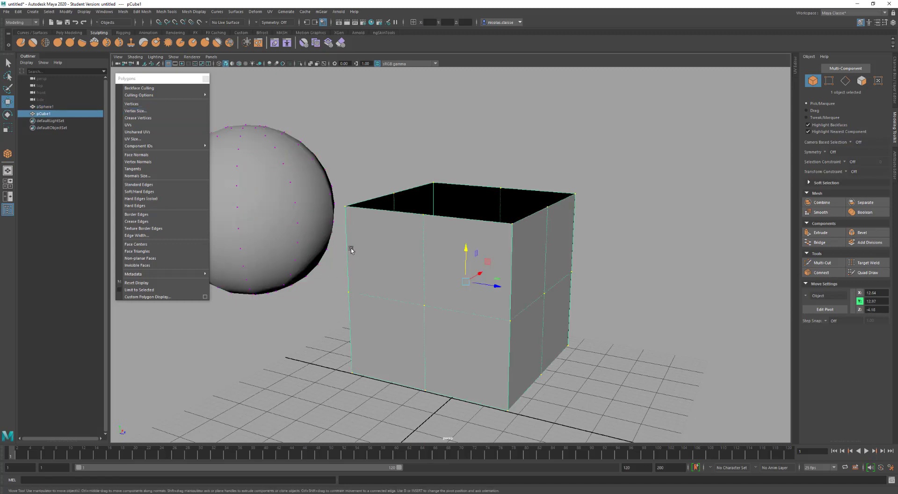
pyautogui.rightClick(381, 299)
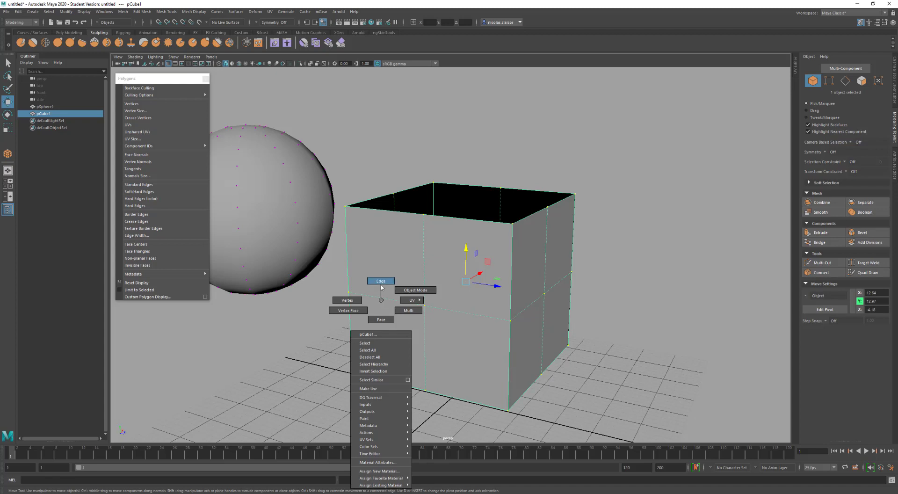
pyautogui.moveTo(381, 286); pyautogui.dragTo(381, 283, button='right')
pyautogui.click(393, 298)
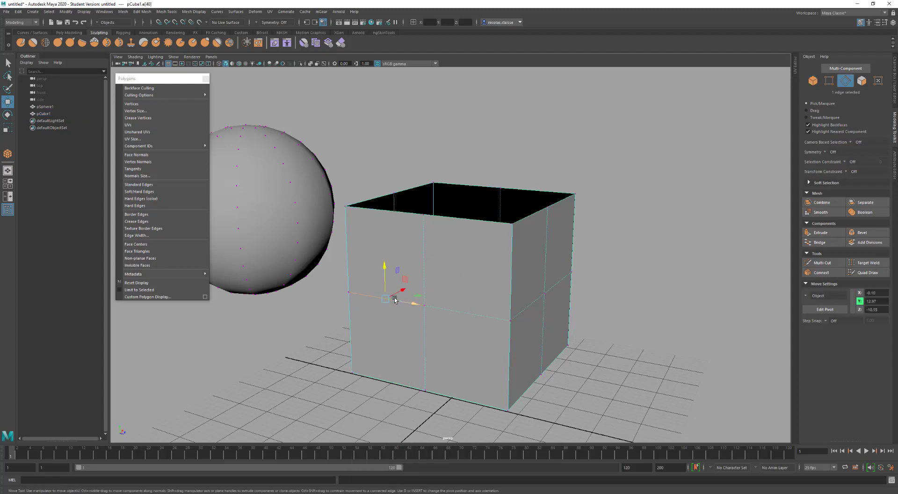
pyautogui.click(395, 299)
pyautogui.keyDown('alt'); pyautogui.moveTo(356, 314); pyautogui.dragTo(434, 318); pyautogui.keyUp('alt')
pyautogui.click(449, 308)
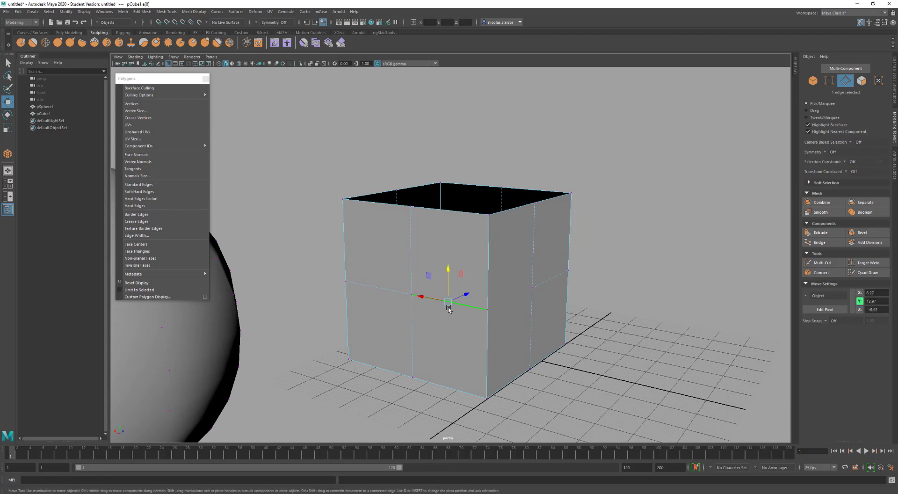
pyautogui.click(448, 309)
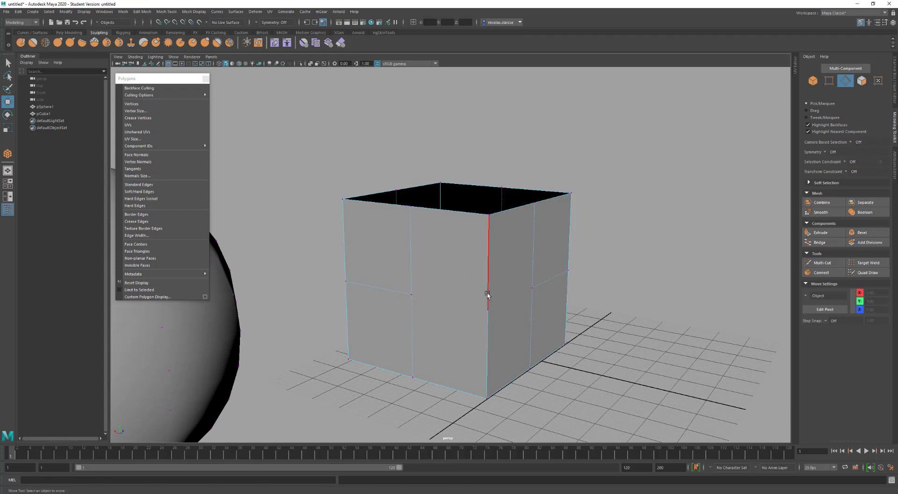
pyautogui.keyDown('alt'); pyautogui.moveTo(532, 323); pyautogui.dragTo(502, 322); pyautogui.keyUp('alt')
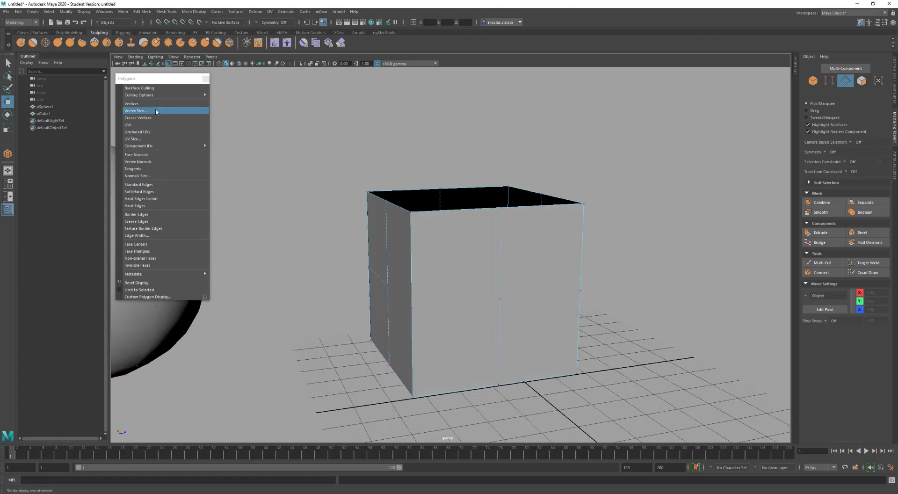
# Select the leftover vertex midway up the cube's vertical corner edge and move it outward along Z to about -18.48.
pyautogui.press('F8')
pyautogui.click(445, 305)
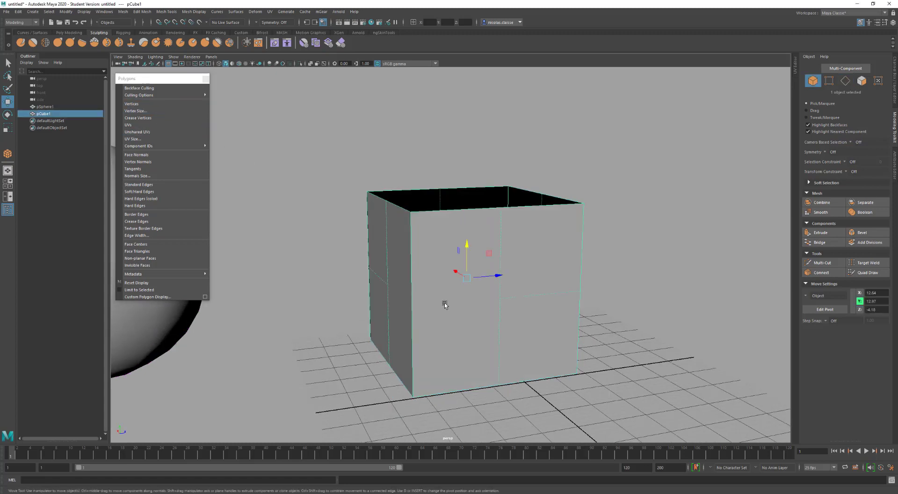
pyautogui.keyDown('alt'); pyautogui.moveTo(428, 318); pyautogui.dragTo(431, 311); pyautogui.keyUp('alt')
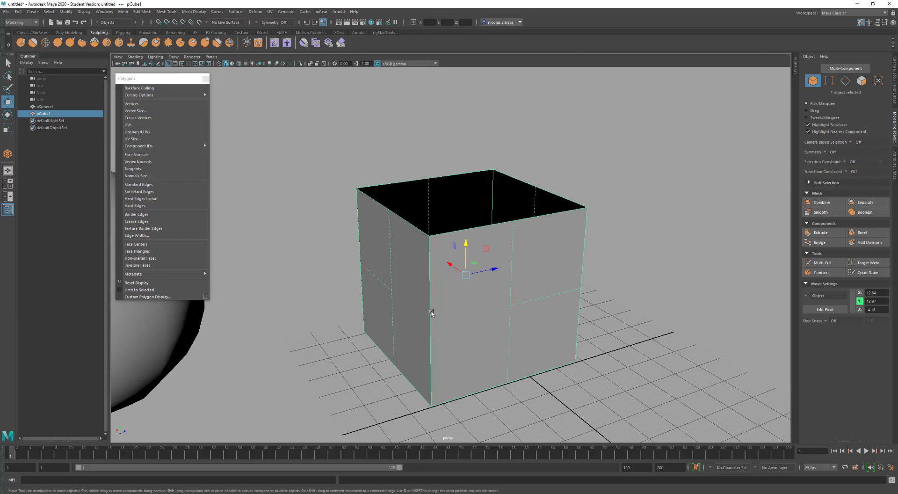
pyautogui.moveTo(431, 311); pyautogui.dragTo(416, 316, button='right')
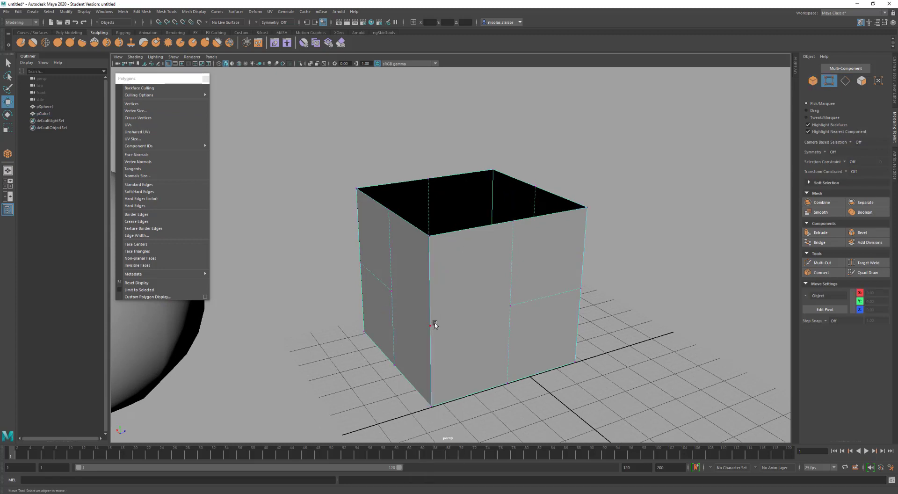
pyautogui.click(430, 325)
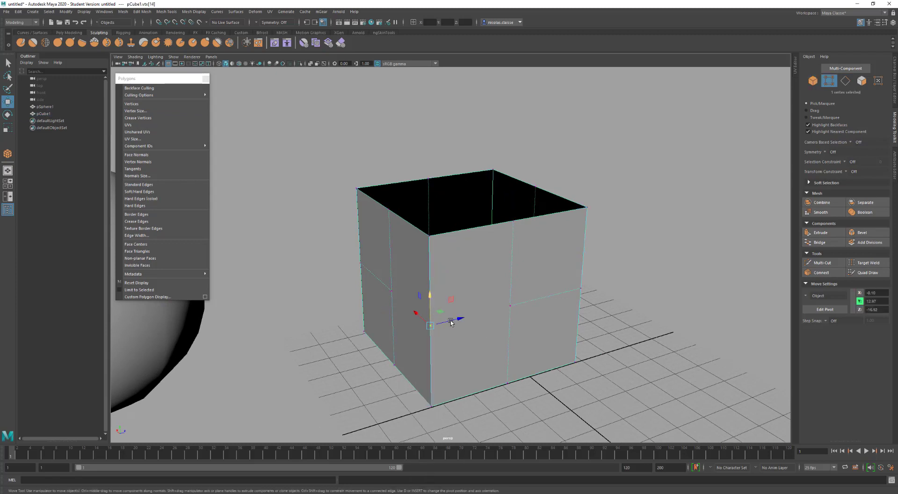
pyautogui.moveTo(453, 319); pyautogui.dragTo(445, 321)
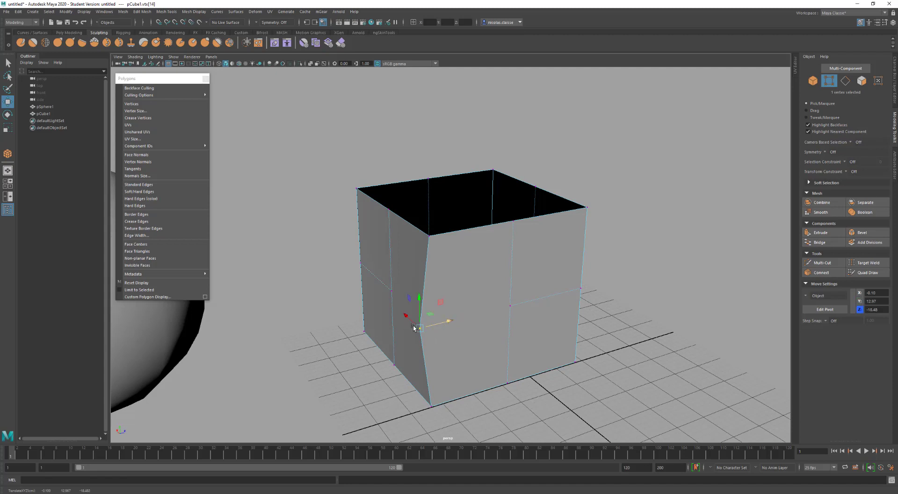
# Undo the vertex move and both edge deletions on the cube.
pyautogui.hotkey('ctrl', 'z')
pyautogui.hotkey('ctrl', 'z')
pyautogui.hotkey('ctrl', 'z')
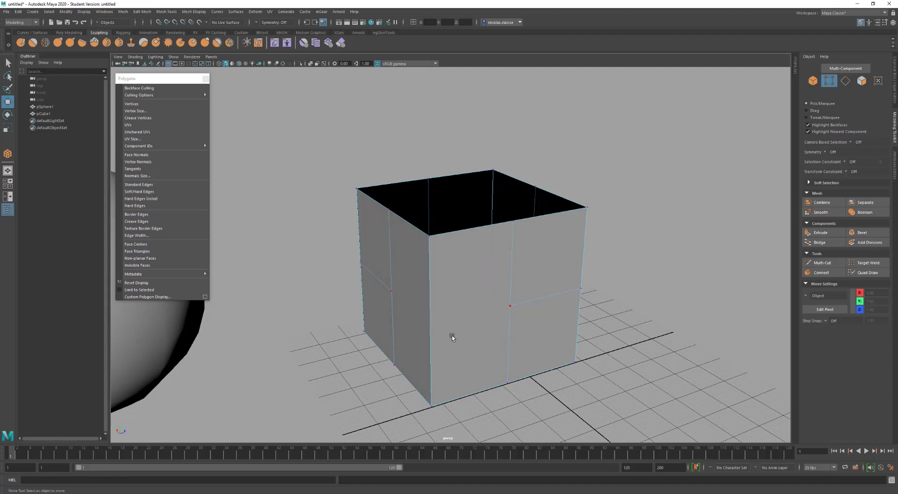
pyautogui.moveTo(452, 335)
pyautogui.keyDown('alt'); pyautogui.mouseDown()
pyautogui.moveTo(435, 331)
pyautogui.moveTo(441, 335)
pyautogui.mouseUp(); pyautogui.keyUp('alt')
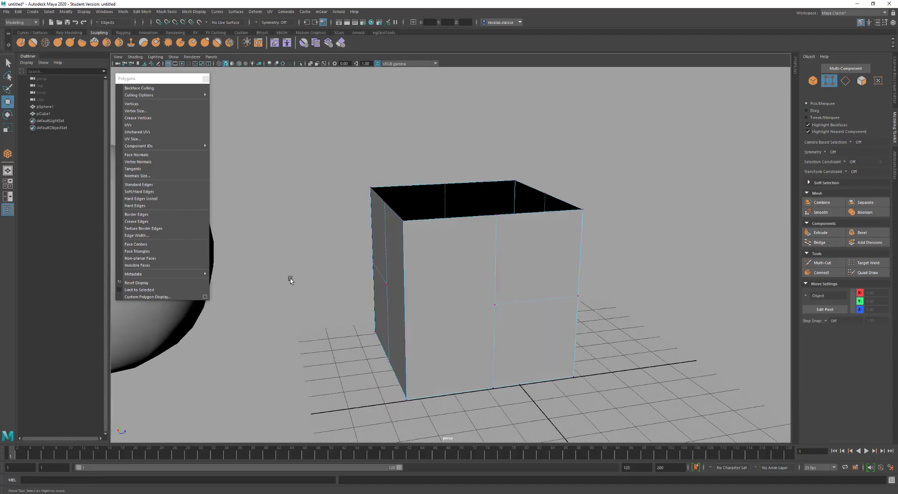
pyautogui.hotkey('ctrl', 'z')
pyautogui.hotkey('ctrl', 'z')
pyautogui.hotkey('ctrl', 'z')
pyautogui.hotkey('ctrl', 'z')
pyautogui.hotkey('ctrl', 'z')
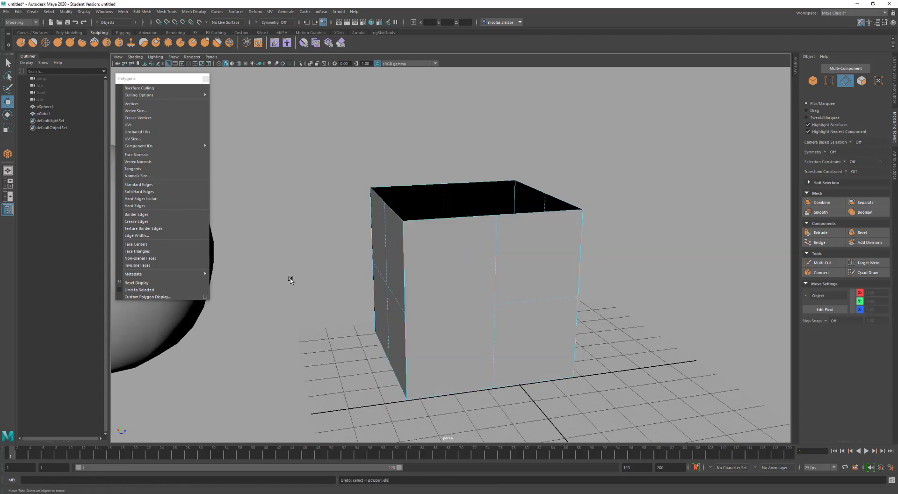
pyautogui.hotkey('ctrl', 'z')
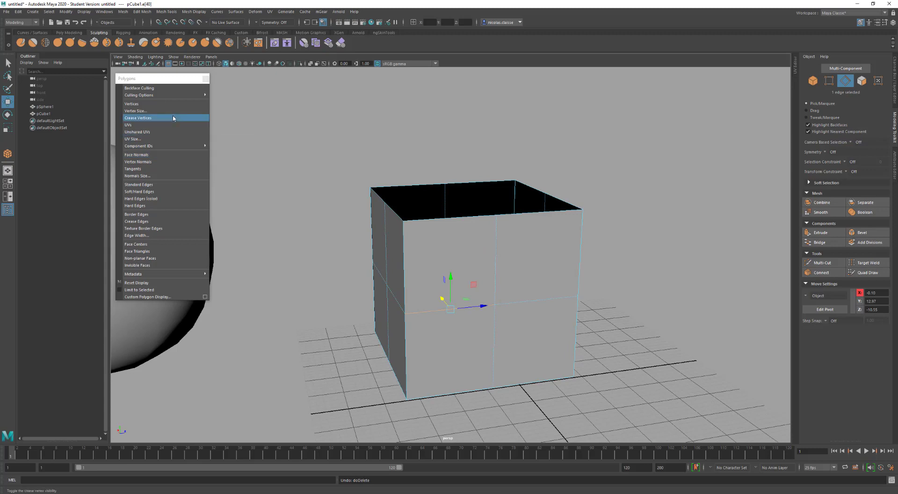
# Return the cube to object mode and delete it from the scene.
pyautogui.press('F8')
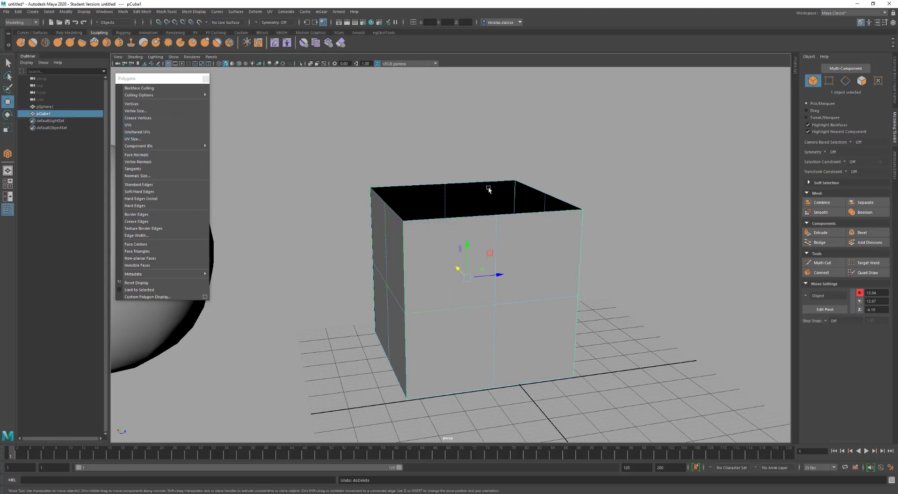
pyautogui.press('Delete')
pyautogui.press('f')
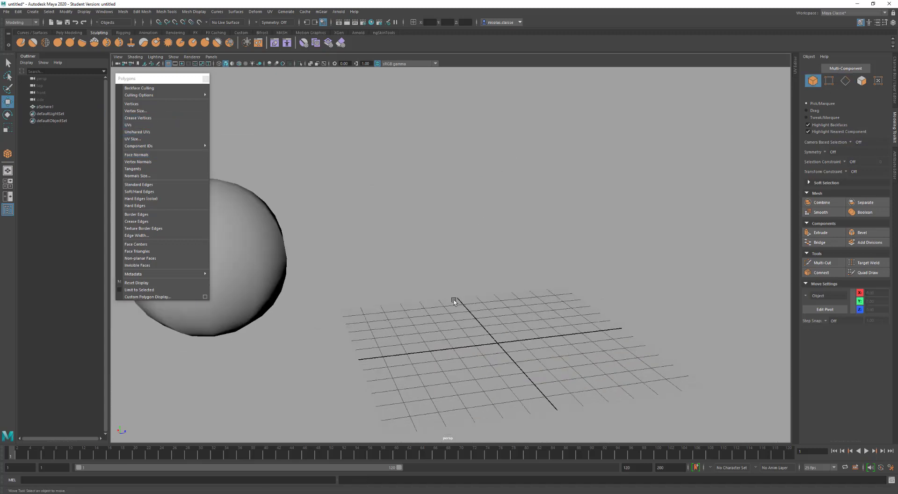
# Select the sphere and turn on the display of its UVs.
pyautogui.click(242, 257)
pyautogui.keyDown('alt'); pyautogui.moveTo(251, 254); pyautogui.dragTo(374, 280); pyautogui.keyUp('alt')
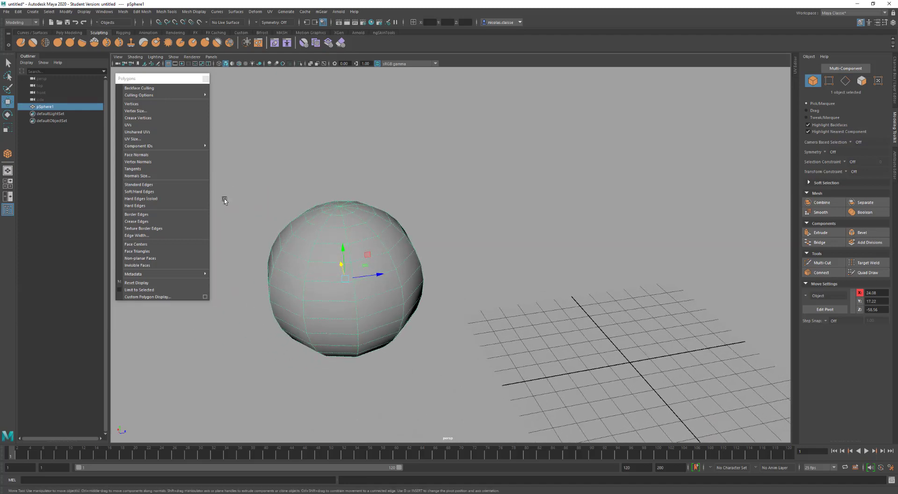
pyautogui.click(161, 124)
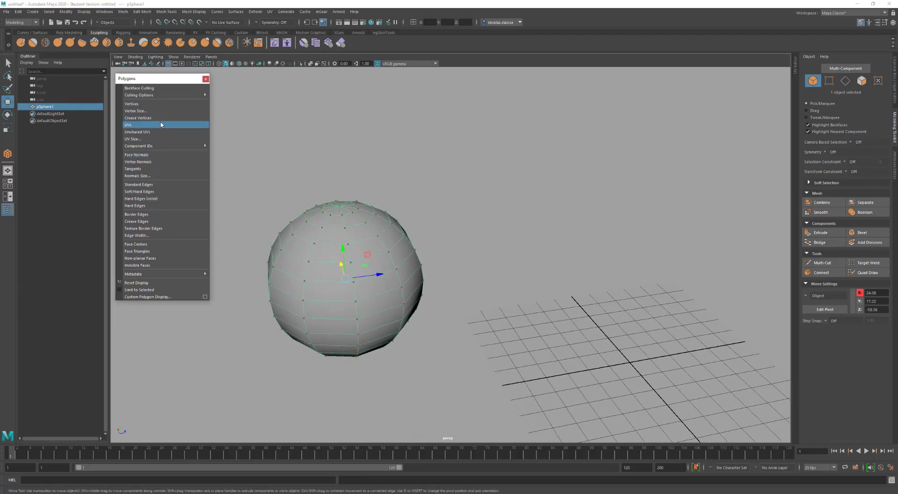
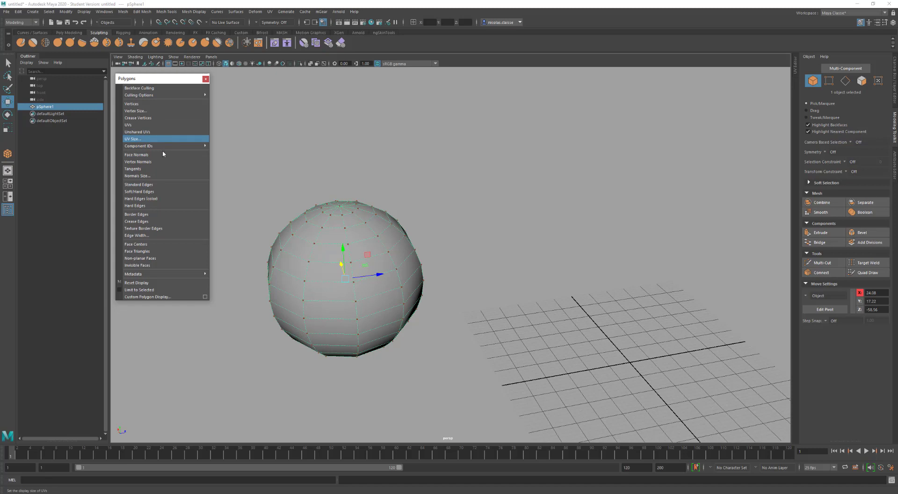
# Turn on the display of texture border edges on the sphere and open the UV Editor beside the viewport.
pyautogui.click(159, 229)
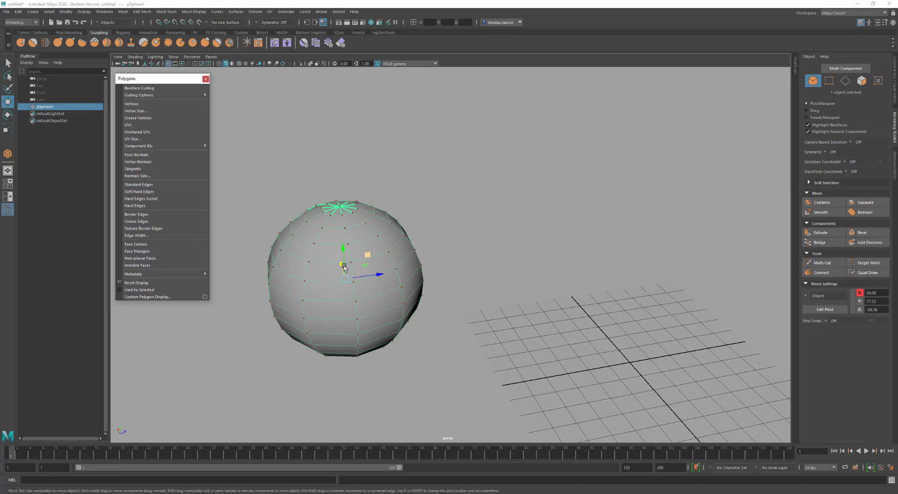
pyautogui.keyDown('alt'); pyautogui.moveTo(343, 263); pyautogui.dragTo(362, 243); pyautogui.keyUp('alt')
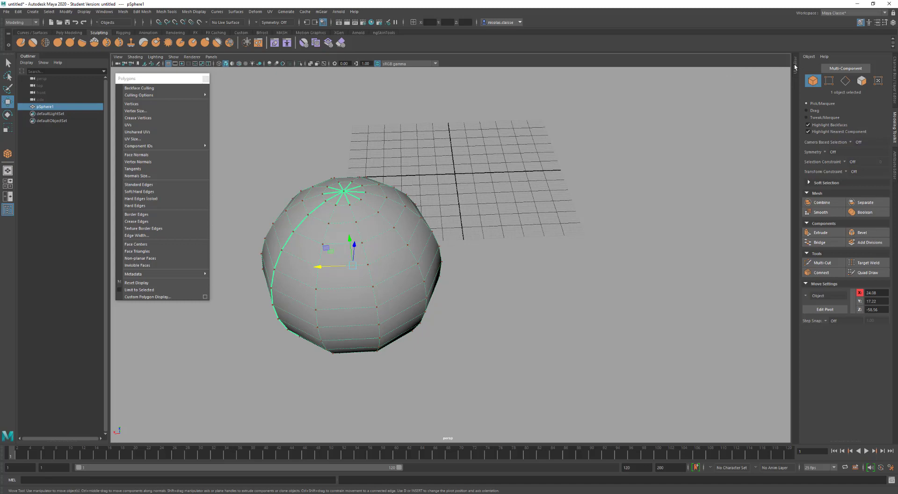
pyautogui.moveTo(795, 67); pyautogui.dragTo(545, 179)
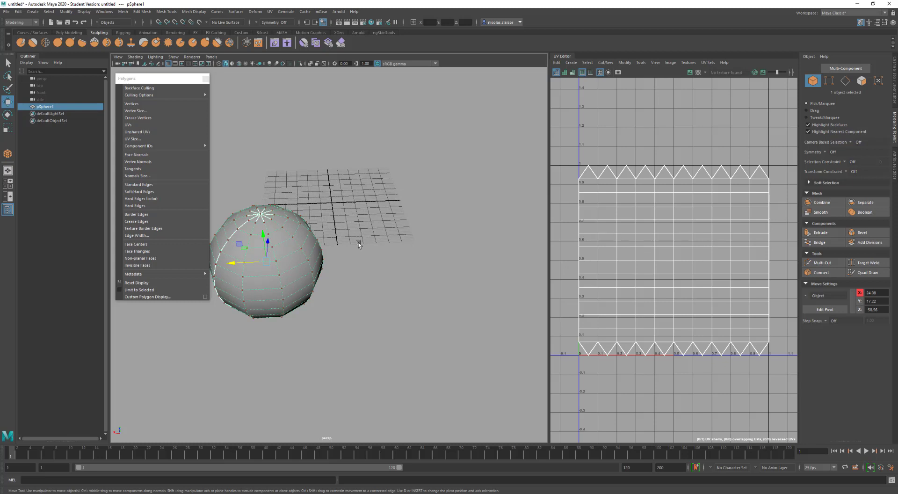
# Apply the checker map to the sphere from the UV Editor and inspect the pattern from several angles.
pyautogui.click(698, 72)
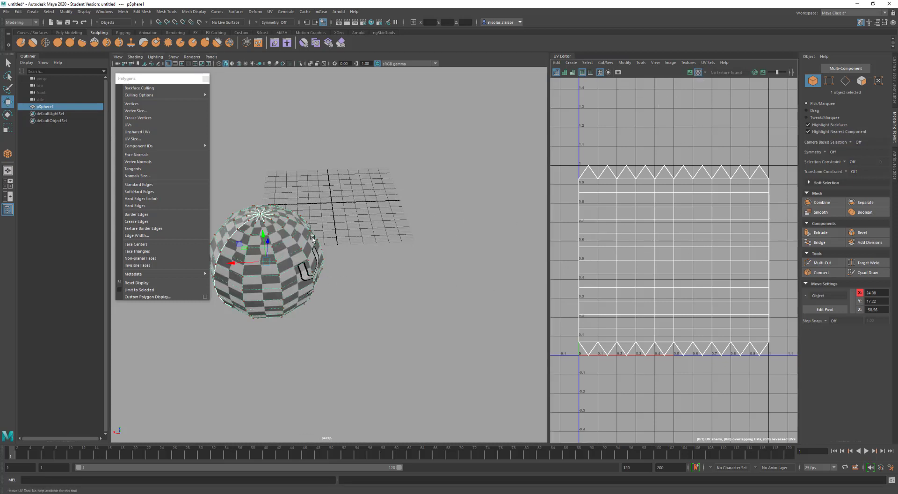
pyautogui.keyDown('alt'); pyautogui.moveTo(249, 256); pyautogui.dragTo(405, 246); pyautogui.keyUp('alt')
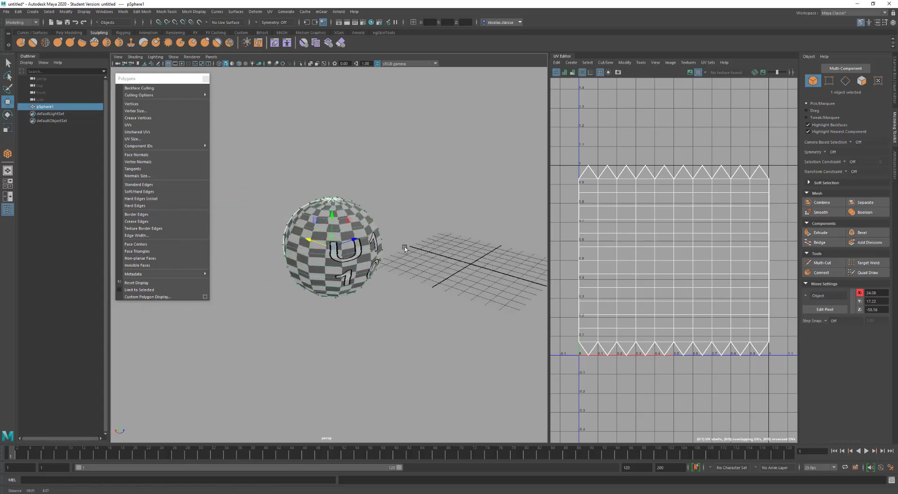
pyautogui.keyDown('alt'); pyautogui.moveTo(405, 246); pyautogui.dragTo(415, 262, button='middle'); pyautogui.keyUp('alt')
pyautogui.keyDown('alt'); pyautogui.moveTo(415, 261); pyautogui.dragTo(423, 257, button='right'); pyautogui.keyUp('alt')
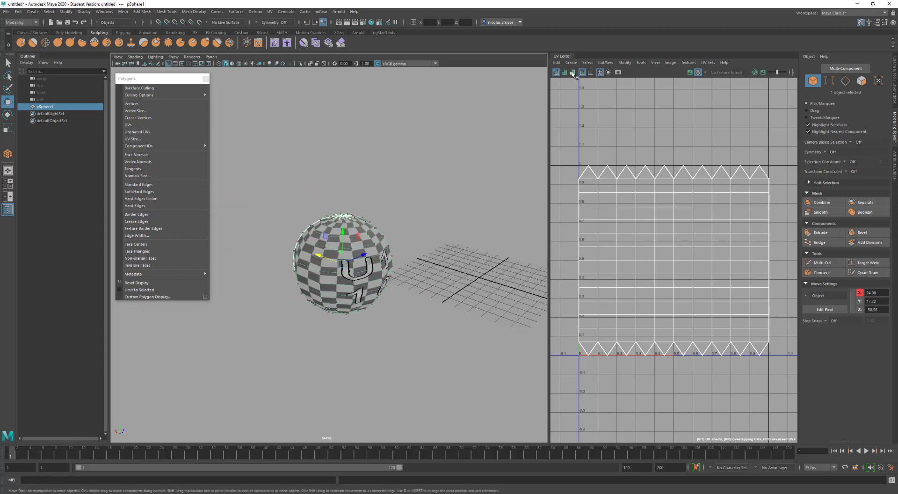
pyautogui.scroll(5, 367, 281)
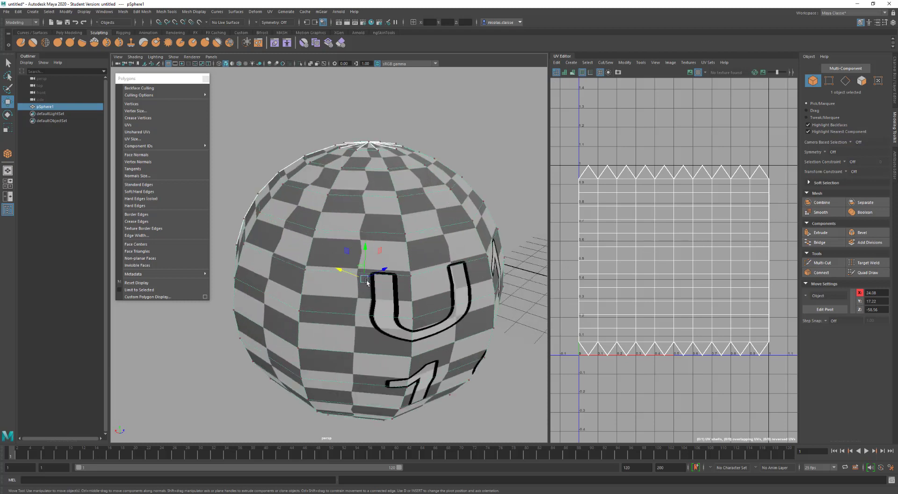
pyautogui.keyDown('alt'); pyautogui.moveTo(340, 266); pyautogui.dragTo(478, 225); pyautogui.keyUp('alt')
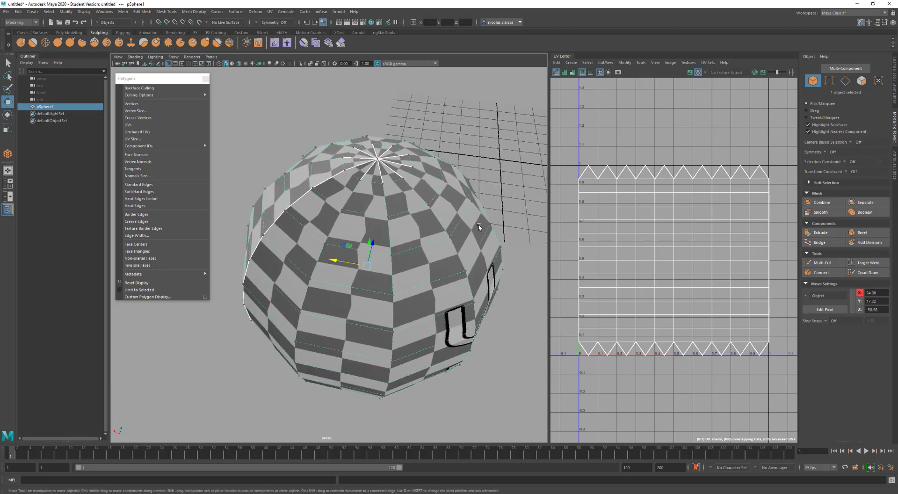
# Toggle the texture image in the UV Editor on and back off, and remove the checker map from the sphere.
pyautogui.click(689, 73)
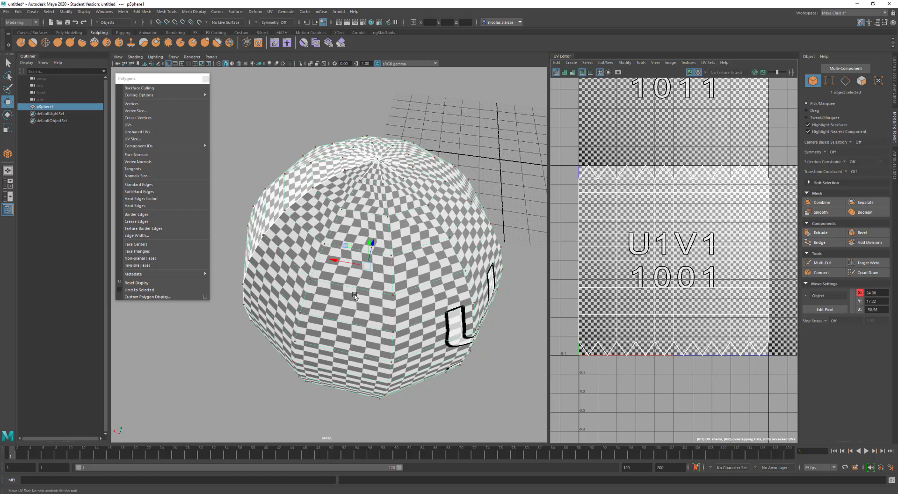
pyautogui.keyDown('alt'); pyautogui.moveTo(355, 296); pyautogui.dragTo(313, 267); pyautogui.keyUp('alt')
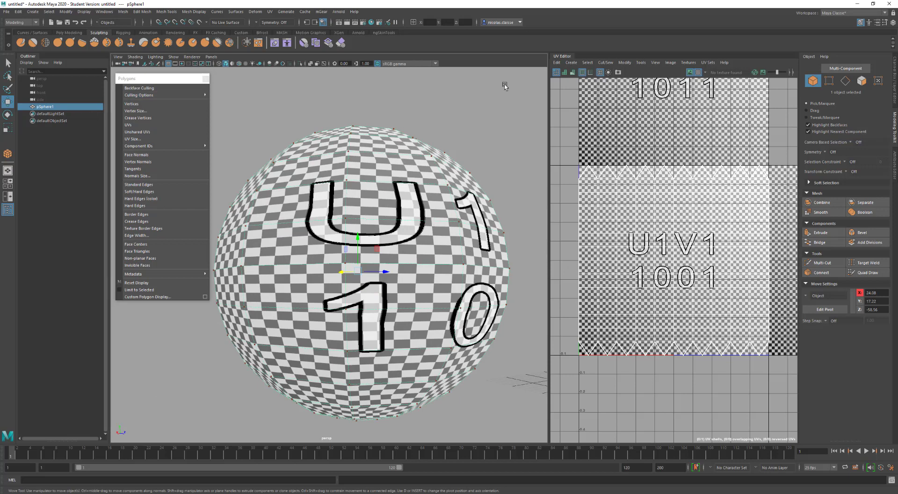
pyautogui.click(691, 73)
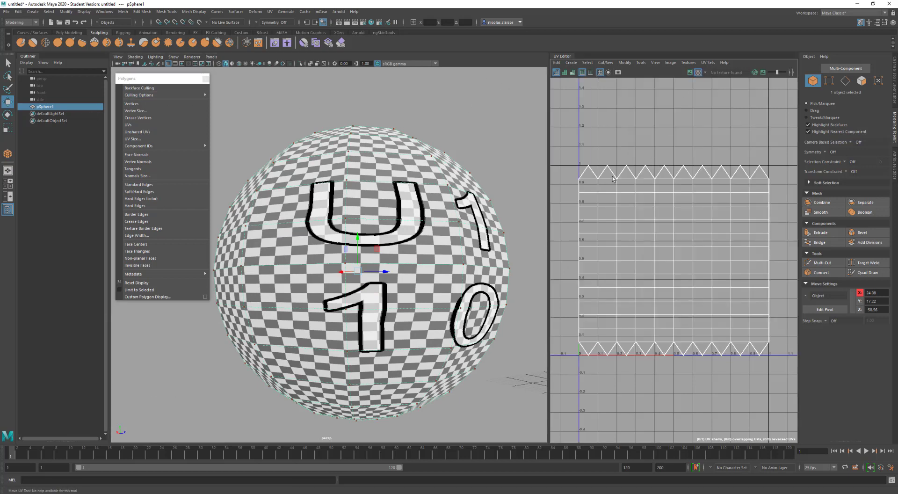
pyautogui.keyDown('alt'); pyautogui.moveTo(343, 237); pyautogui.dragTo(377, 269); pyautogui.keyUp('alt')
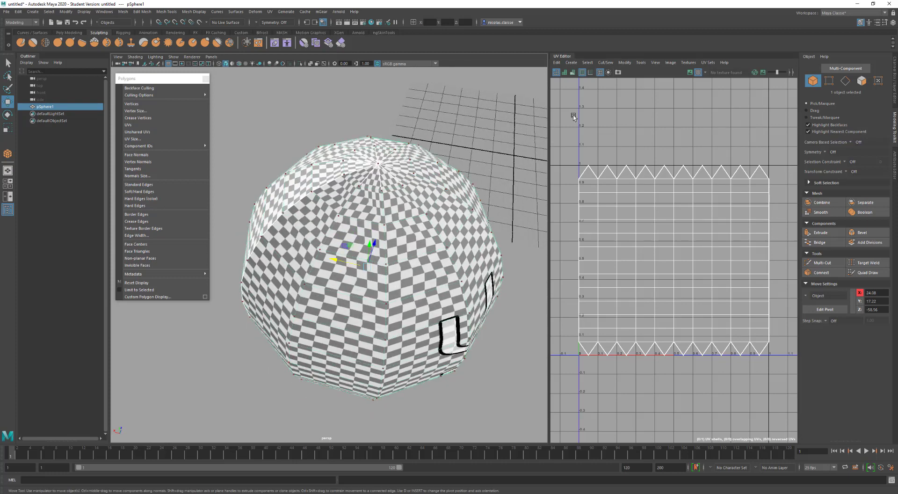
pyautogui.click(699, 73)
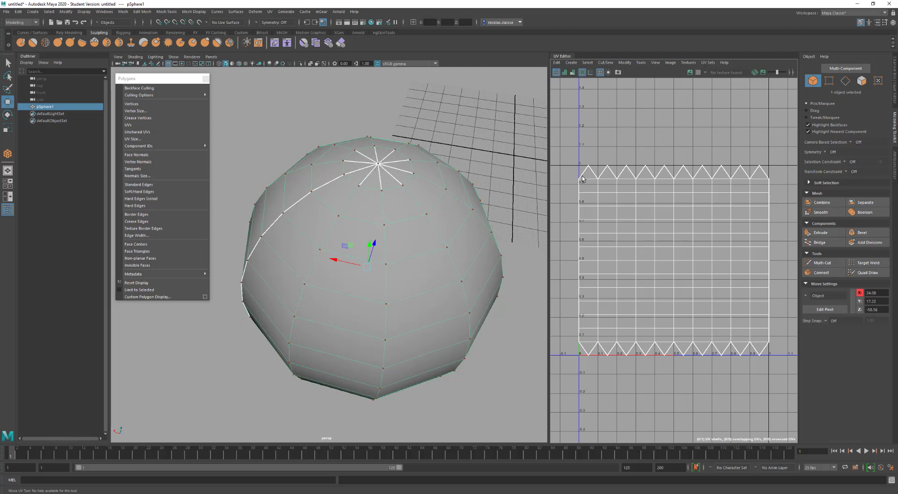
# In UV component mode, step through the UVs along the shell's upper zigzag edge and select the UVs at the sphere's top pole.
pyautogui.moveTo(590, 172); pyautogui.dragTo(620, 177, button='right')
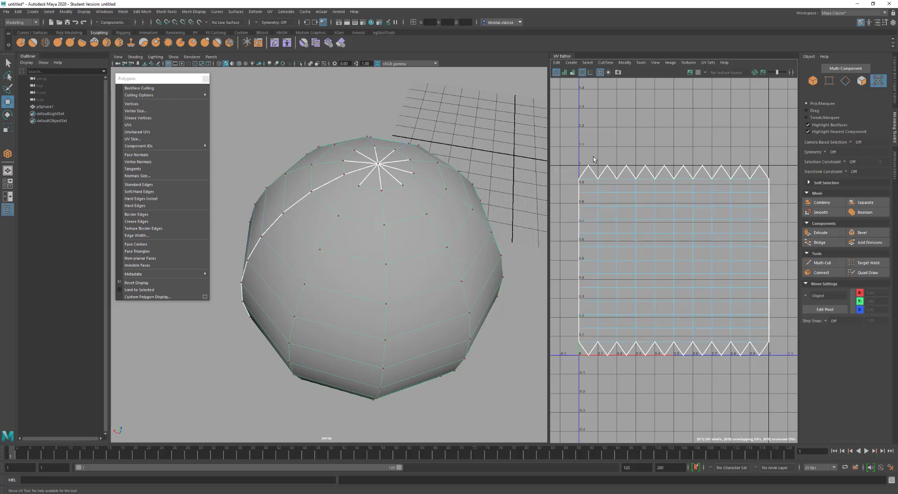
pyautogui.moveTo(582, 171); pyautogui.dragTo(583, 170)
pyautogui.press('Right')
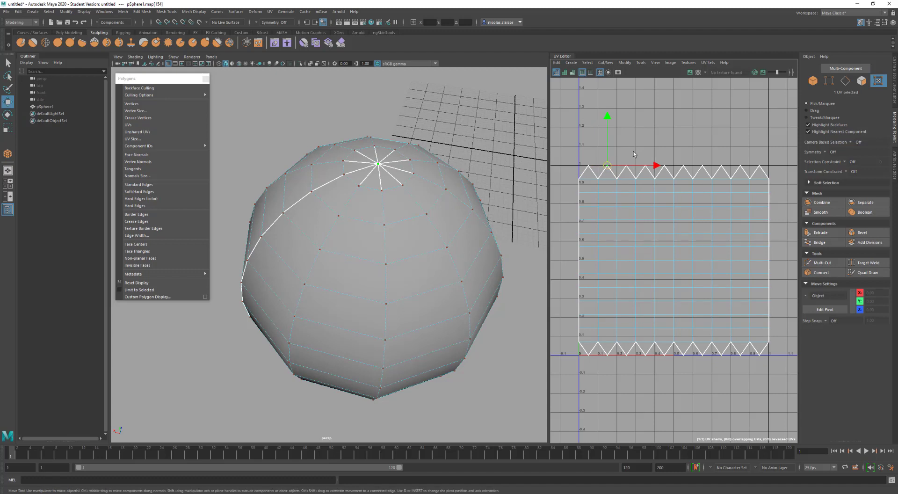
pyautogui.press('Right')
pyautogui.press('Right')
pyautogui.click(510, 181)
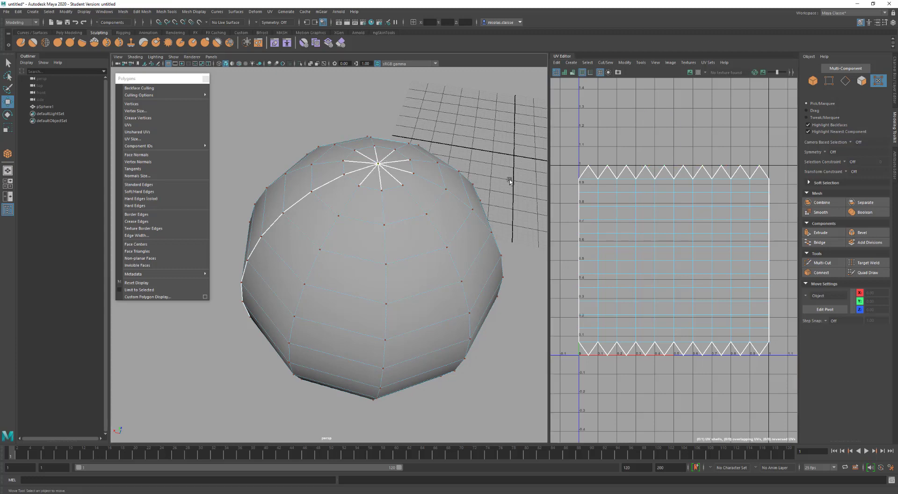
pyautogui.click(383, 160)
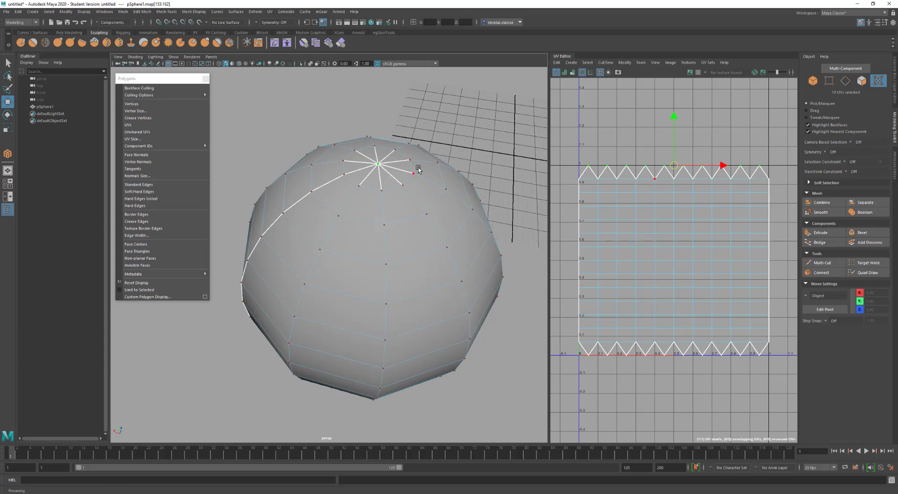
# Switch the sphere to vertex face component mode, examine the area around its top pole, and return to object mode.
pyautogui.moveTo(419, 165)
pyautogui.mouseDown(button='right')
pyautogui.moveTo(445, 163)
pyautogui.moveTo(421, 169)
pyautogui.mouseUp(button='right')
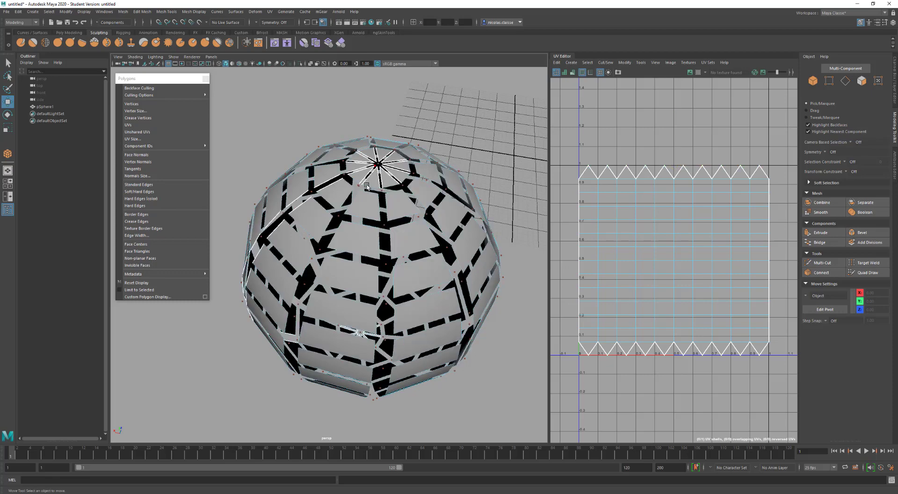
pyautogui.scroll(5, 382, 193)
pyautogui.scroll(-3, 389, 182)
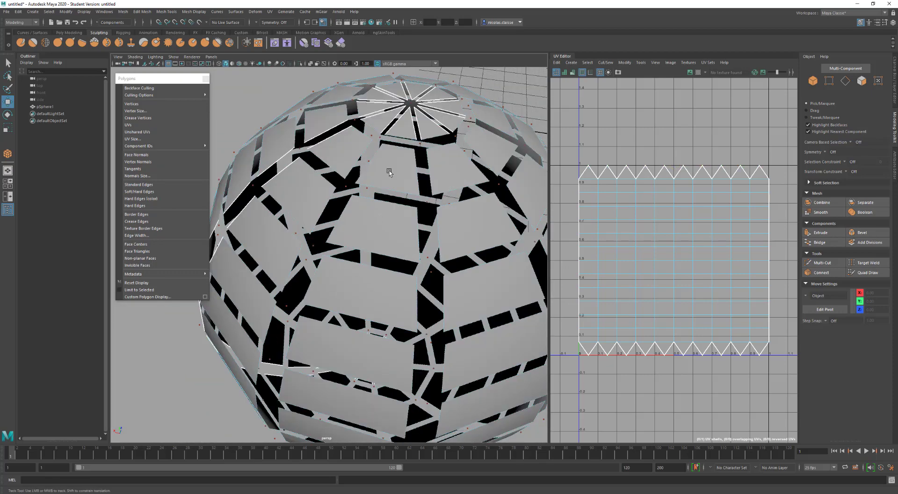
pyautogui.scroll(-2, 389, 172)
pyautogui.keyDown('alt'); pyautogui.moveTo(374, 192); pyautogui.dragTo(383, 186); pyautogui.keyUp('alt')
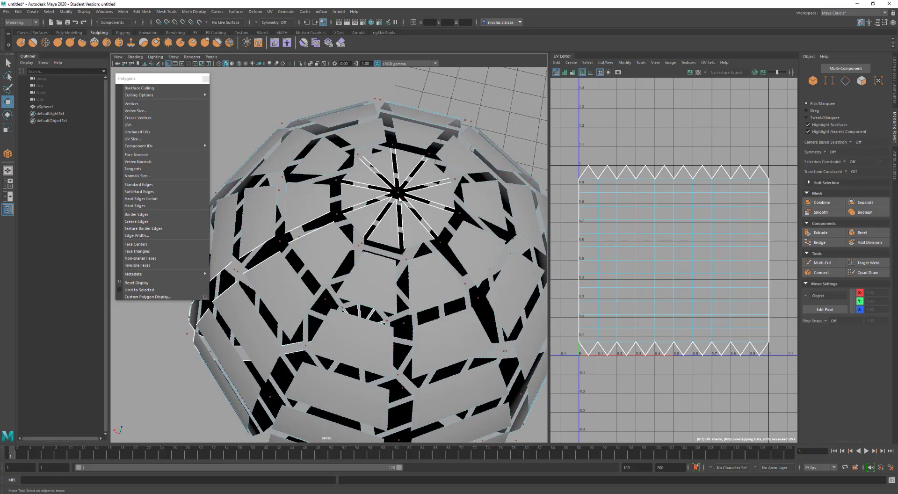
pyautogui.rightClick(399, 200)
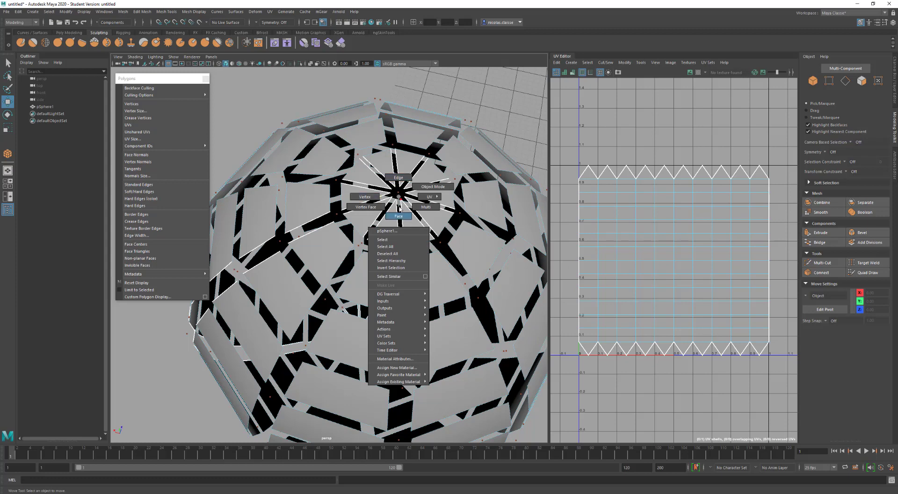
pyautogui.click(419, 186)
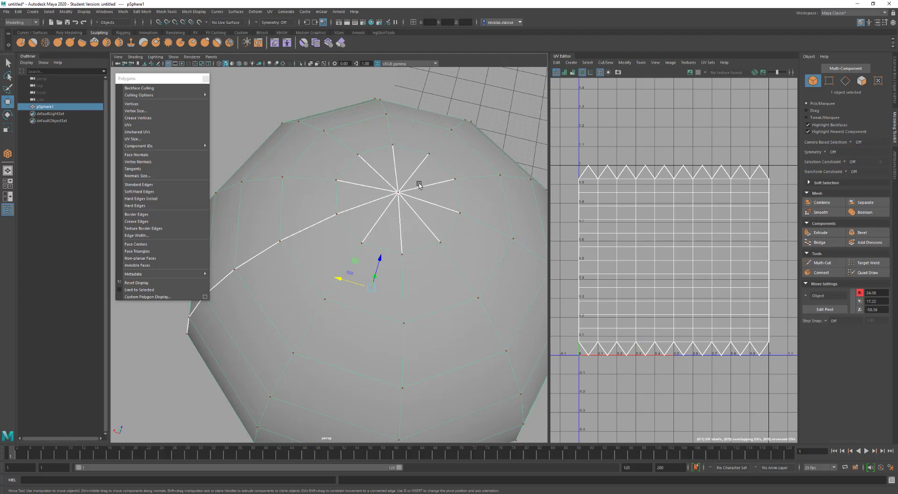
# Reset the polygon display options, reselect the sphere as an object and collapse the UV Editor.
pyautogui.press('q')
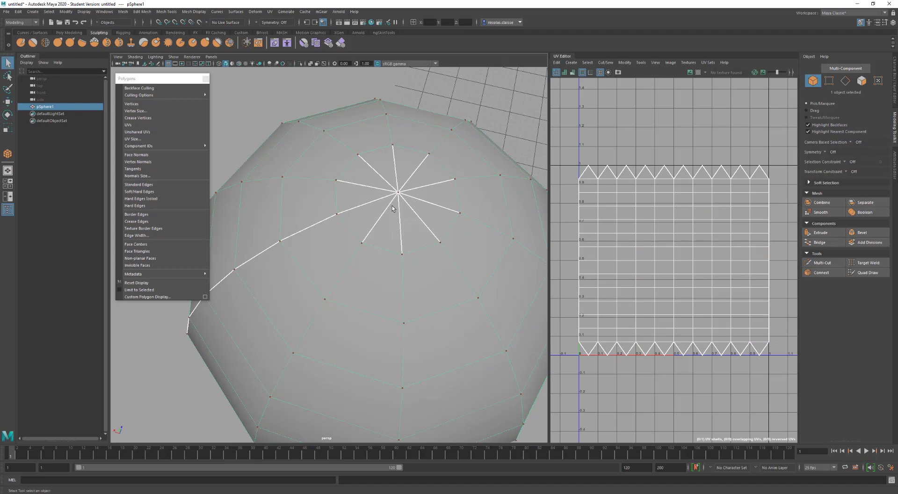
pyautogui.press('F10')
pyautogui.scroll(-5, 407, 190)
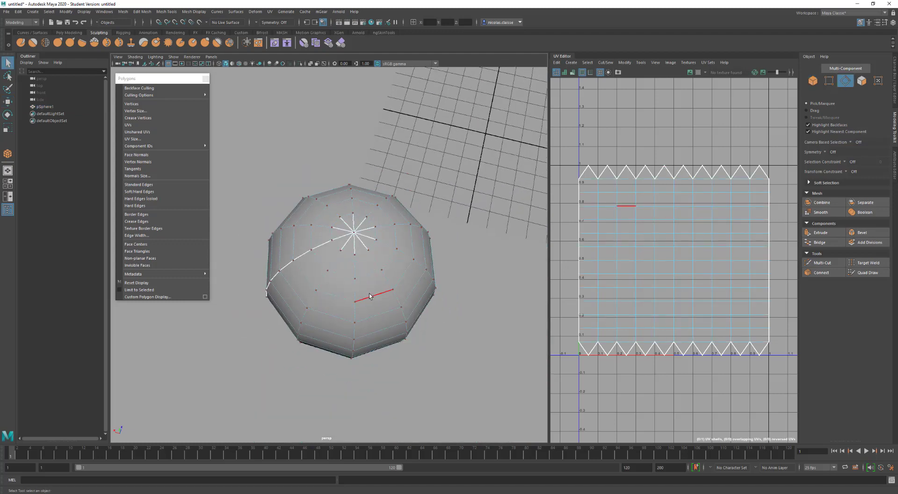
pyautogui.keyDown('alt'); pyautogui.moveTo(369, 296); pyautogui.dragTo(340, 308); pyautogui.keyUp('alt')
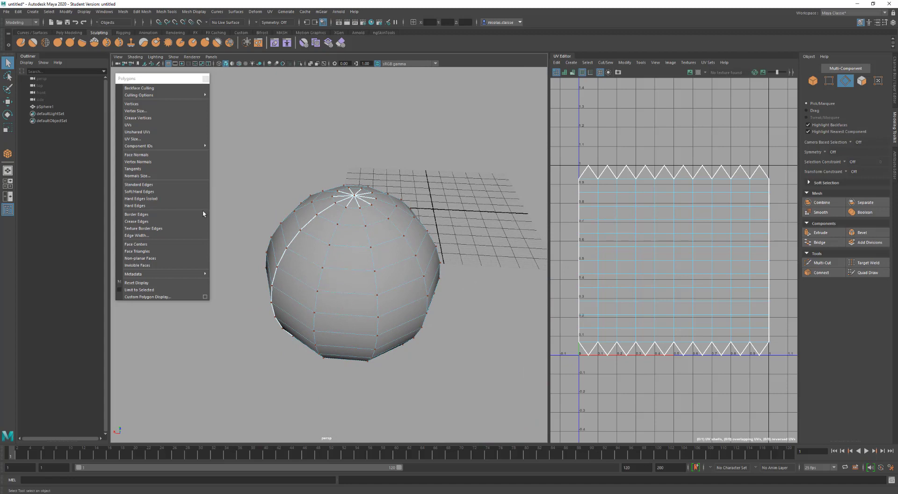
pyautogui.click(141, 283)
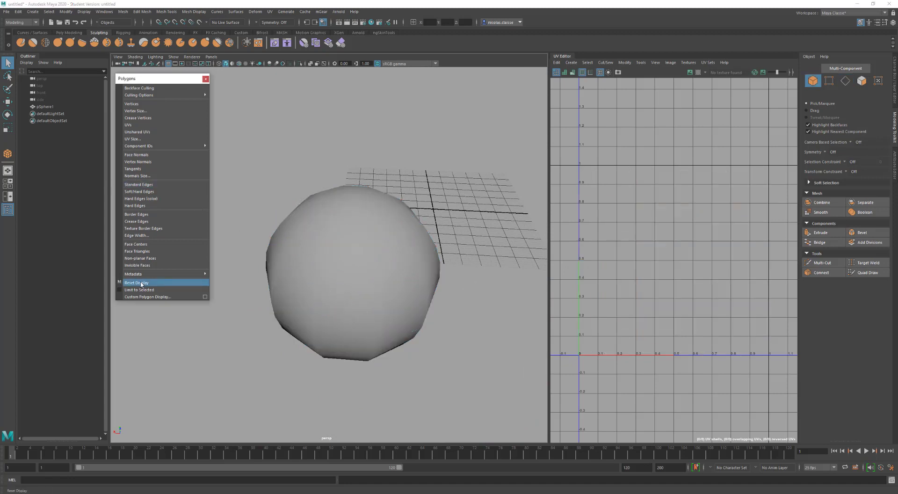
pyautogui.click(319, 270)
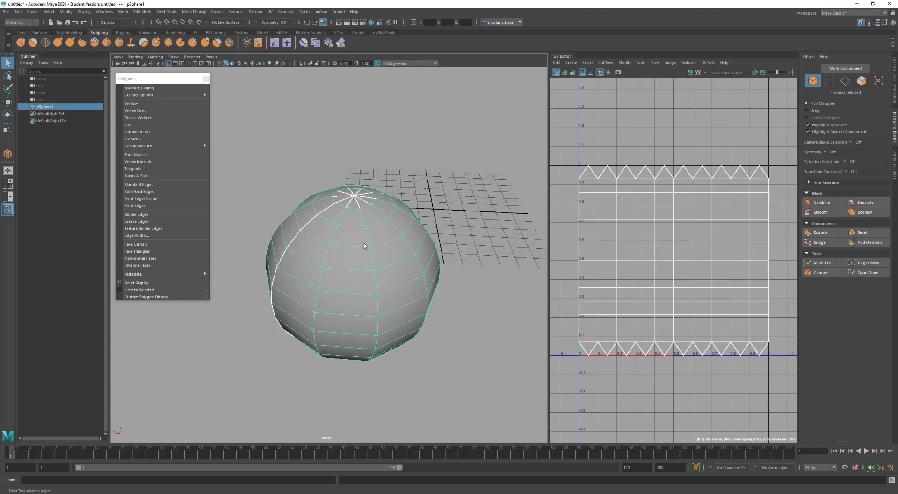
pyautogui.click(558, 57)
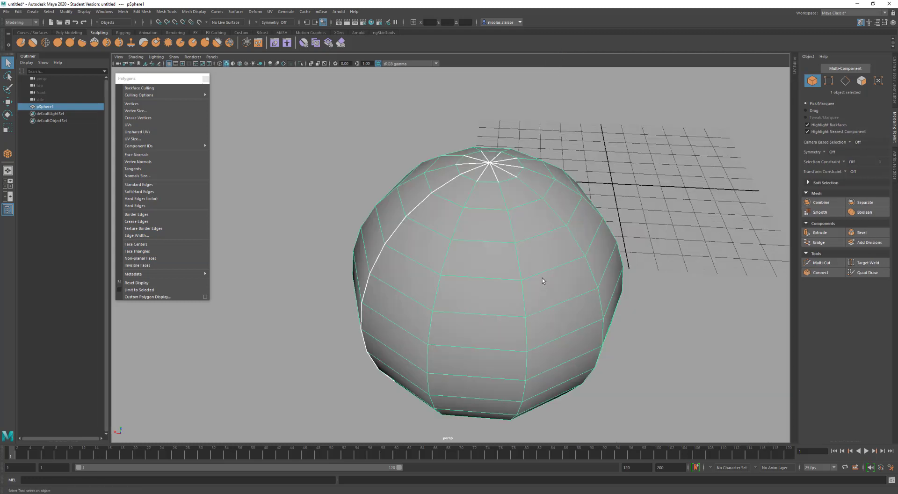
# Extrude one face on the side of the sphere without giving it any offset, and clear the selection.
pyautogui.keyDown('alt'); pyautogui.moveTo(543, 278); pyautogui.dragTo(487, 241, button='middle'); pyautogui.keyUp('alt')
pyautogui.scroll(-2, 486, 236)
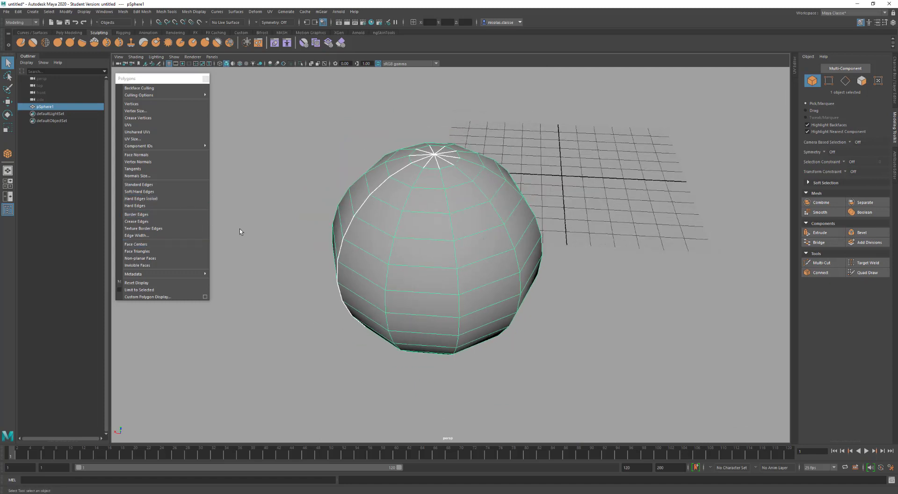
pyautogui.moveTo(474, 249); pyautogui.dragTo(474, 260, button='right')
pyautogui.click(473, 252)
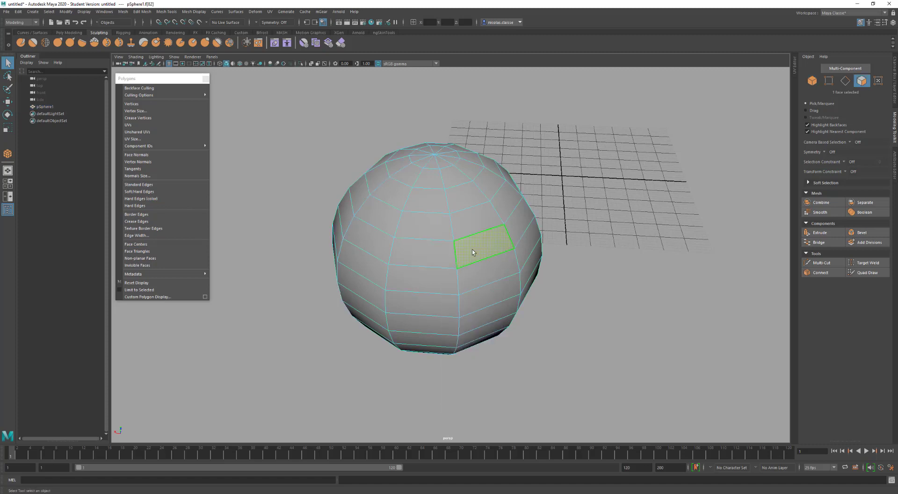
pyautogui.keyDown('shift'); pyautogui.rightClick(472, 252); pyautogui.keyUp('shift')
pyautogui.keyDown('shift'); pyautogui.moveTo(473, 253); pyautogui.dragTo(472, 271, button='right'); pyautogui.keyUp('shift')
pyautogui.click(597, 260)
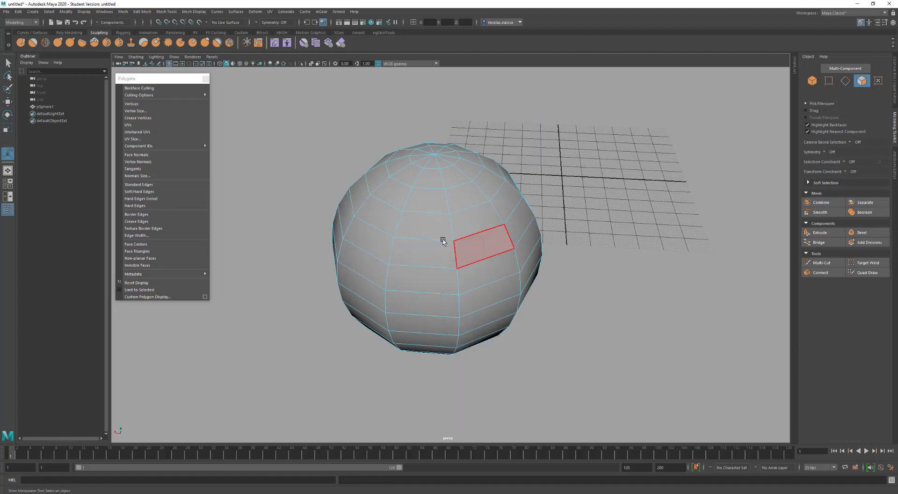
# Turn on the display of face centers and examine the centers around the extruded face.
pyautogui.moveTo(155, 148)
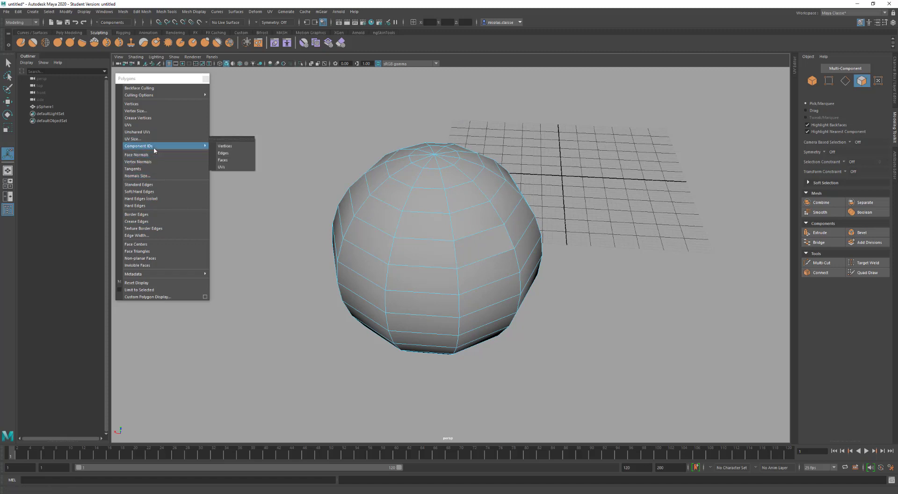
pyautogui.click(155, 244)
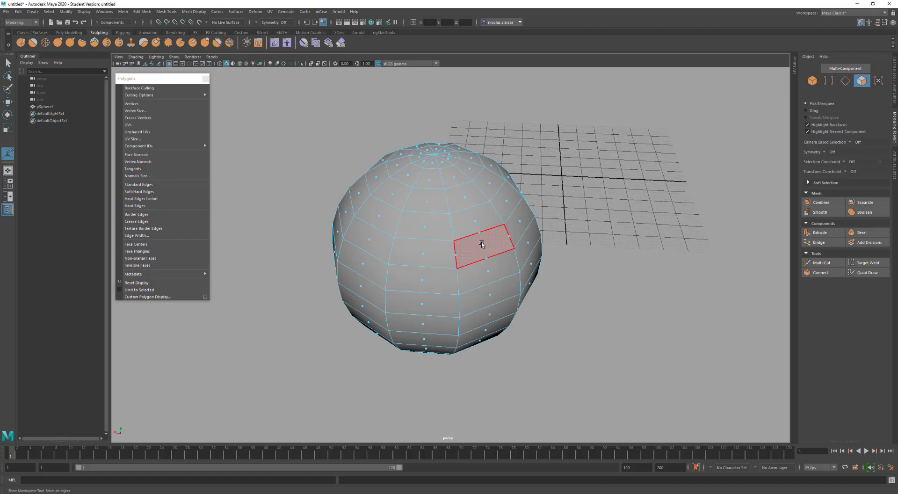
pyautogui.keyDown('alt'); pyautogui.moveTo(482, 243); pyautogui.dragTo(494, 241); pyautogui.keyUp('alt')
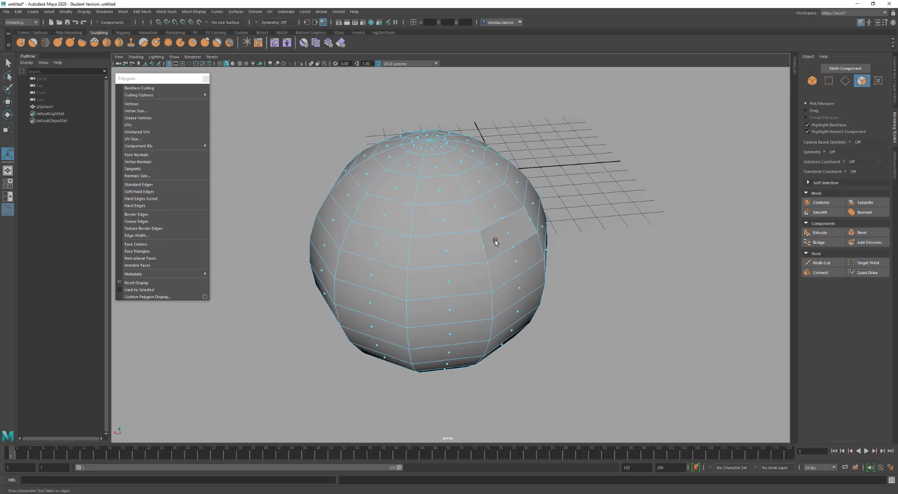
# Select the extruded face on the side of the sphere, move it freely, and undo the move.
pyautogui.keyDown('alt'); pyautogui.moveTo(494, 241); pyautogui.dragTo(541, 254, button='right'); pyautogui.keyUp('alt')
pyautogui.keyDown('alt'); pyautogui.moveTo(541, 254); pyautogui.dragTo(513, 254); pyautogui.keyUp('alt')
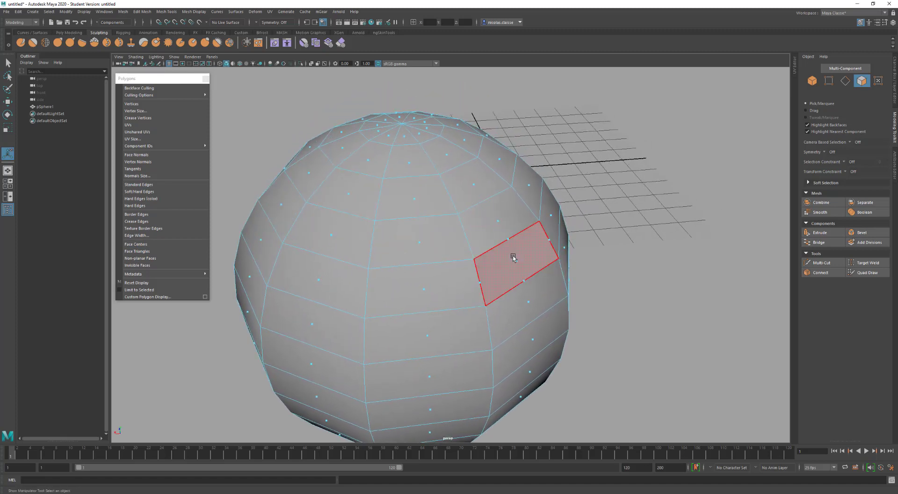
pyautogui.click(513, 256)
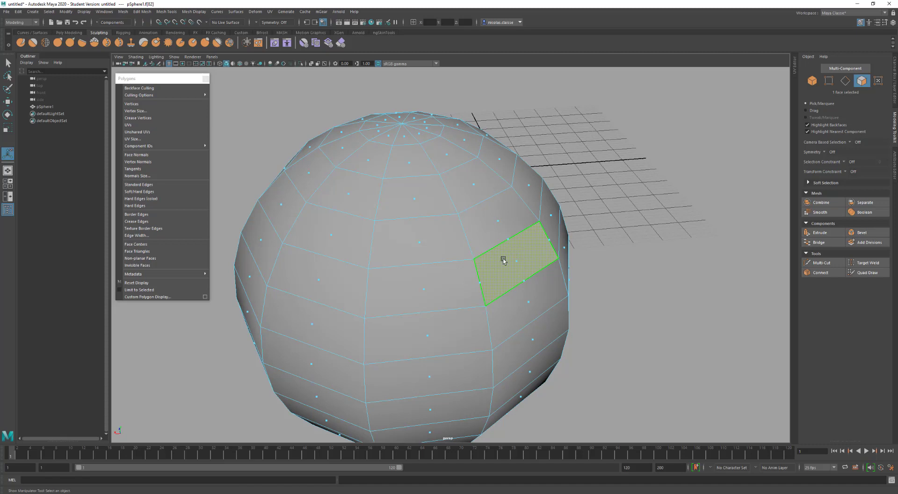
pyautogui.press('w')
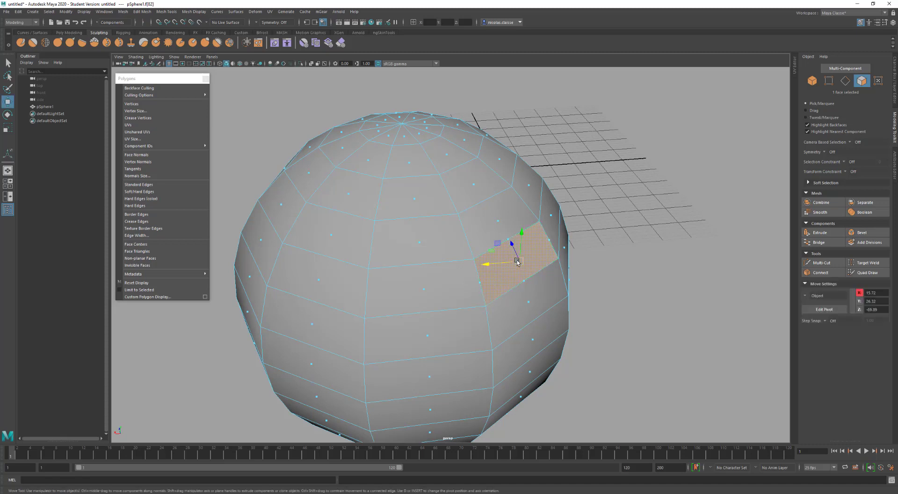
pyautogui.moveTo(510, 259); pyautogui.dragTo(531, 266)
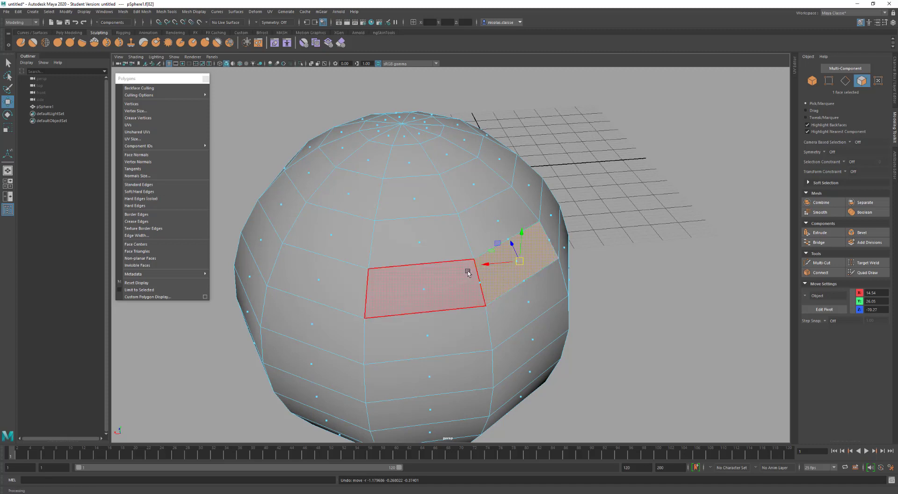
# Extrude all the faces of the sphere with zero thickness and offset, and clear the selection.
pyautogui.press('F8')
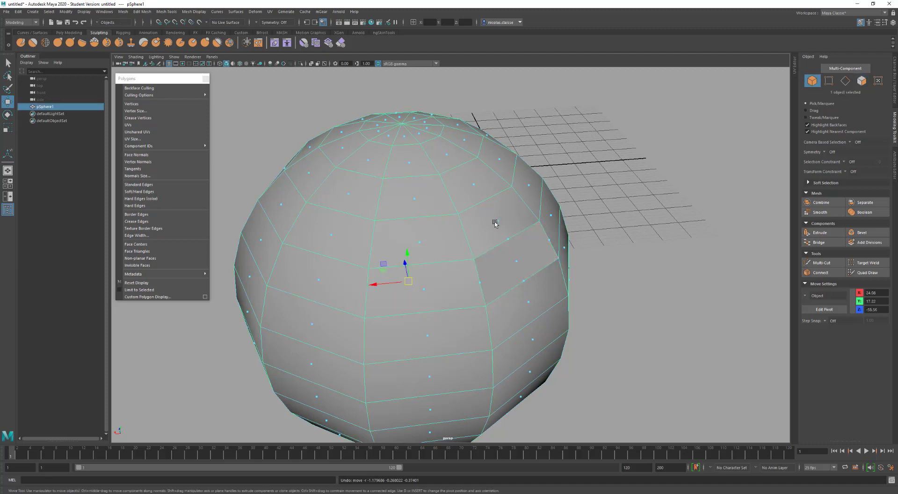
pyautogui.moveTo(495, 223); pyautogui.dragTo(496, 236, button='right')
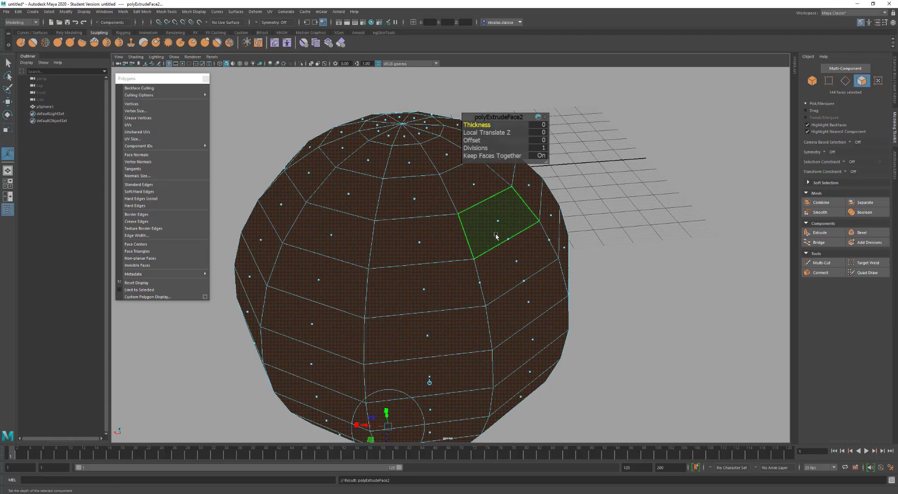
pyautogui.press('t')
pyautogui.click(628, 269)
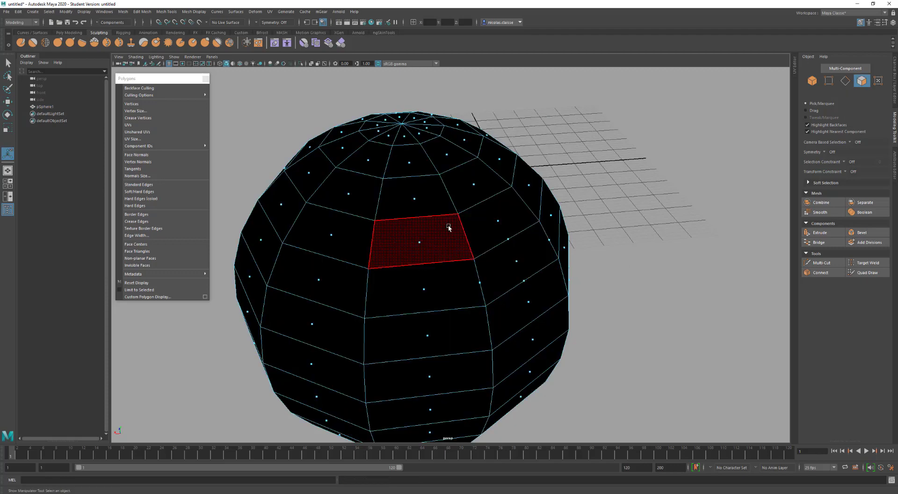
# Move the extruded shell of faces sideways along X to separate it from the sphere, and undo the move.
pyautogui.scroll(-4, 446, 242)
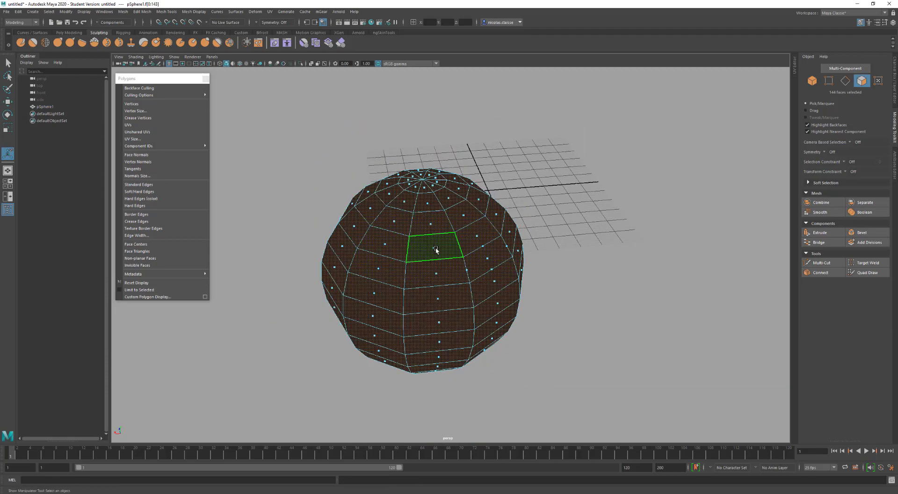
pyautogui.hotkey('ctrl', 'z')
pyautogui.press('w')
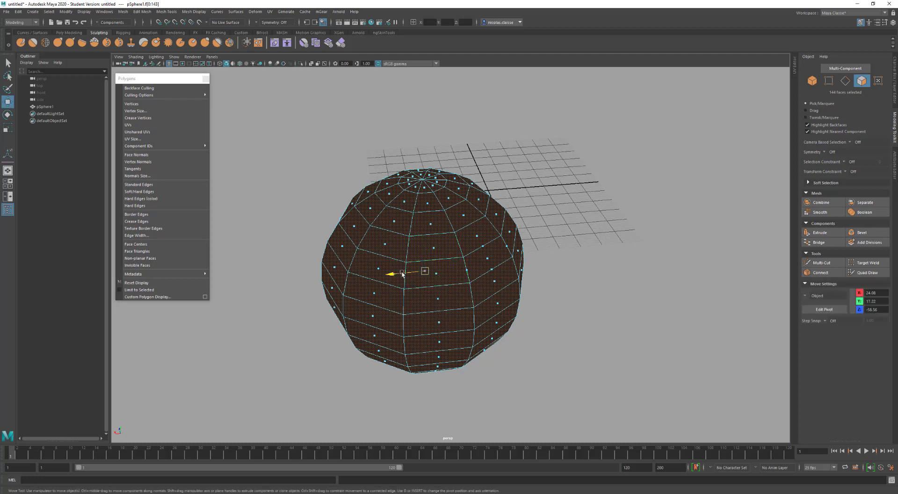
pyautogui.keyDown('shift'); pyautogui.moveTo(409, 274); pyautogui.dragTo(577, 246); pyautogui.keyUp('shift')
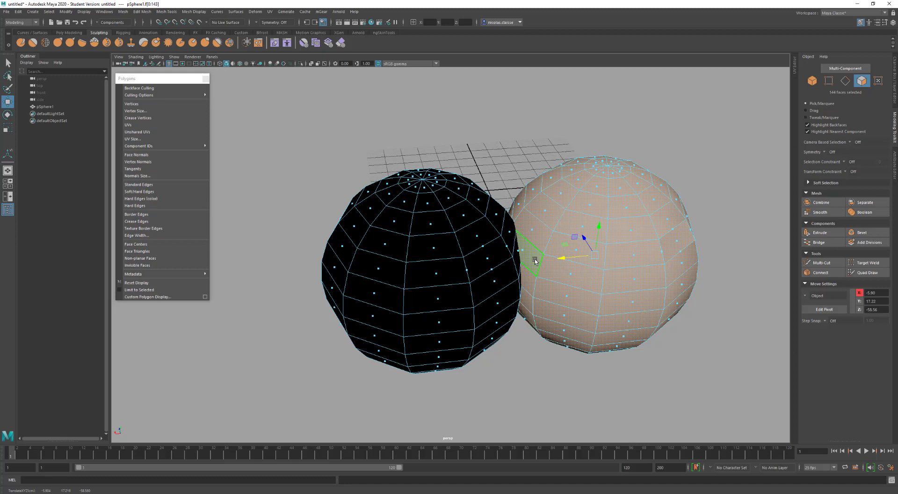
pyautogui.hotkey('ctrl', 'z')
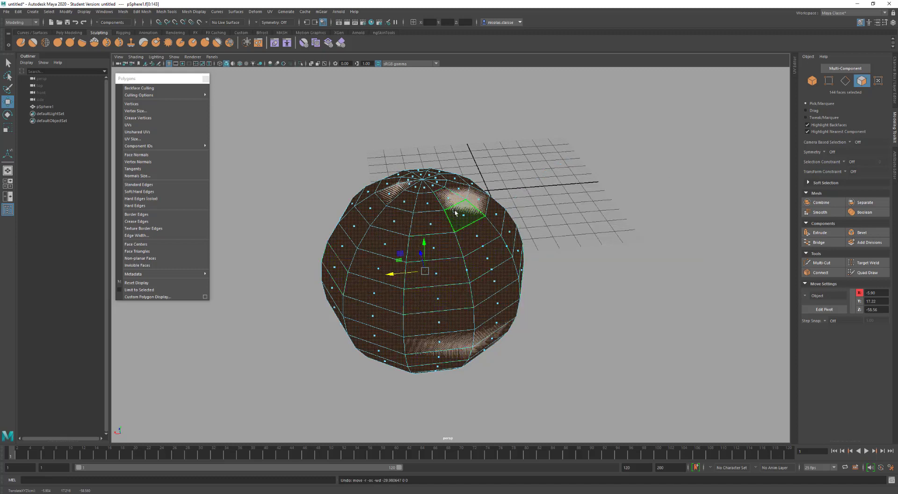
# Select one whole shell of the doubled sphere and reverse its face normals.
pyautogui.click(599, 227)
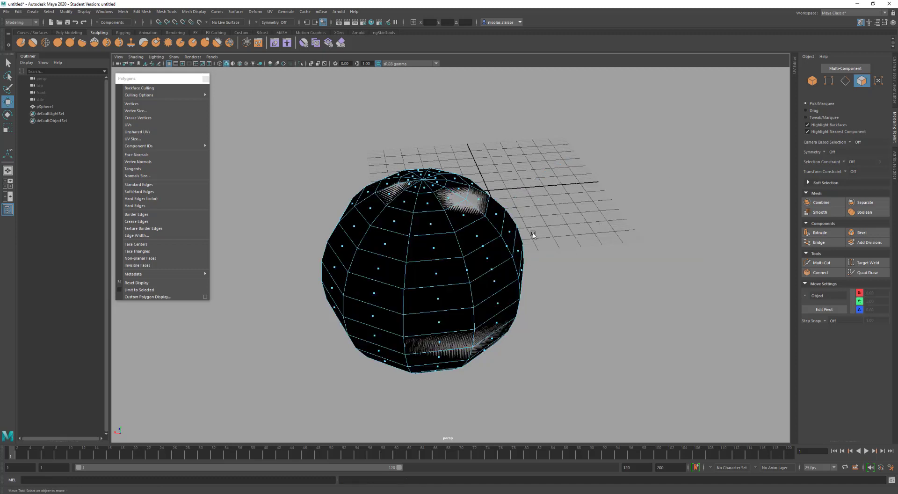
pyautogui.keyDown('alt'); pyautogui.moveTo(450, 234); pyautogui.dragTo(465, 209); pyautogui.keyUp('alt')
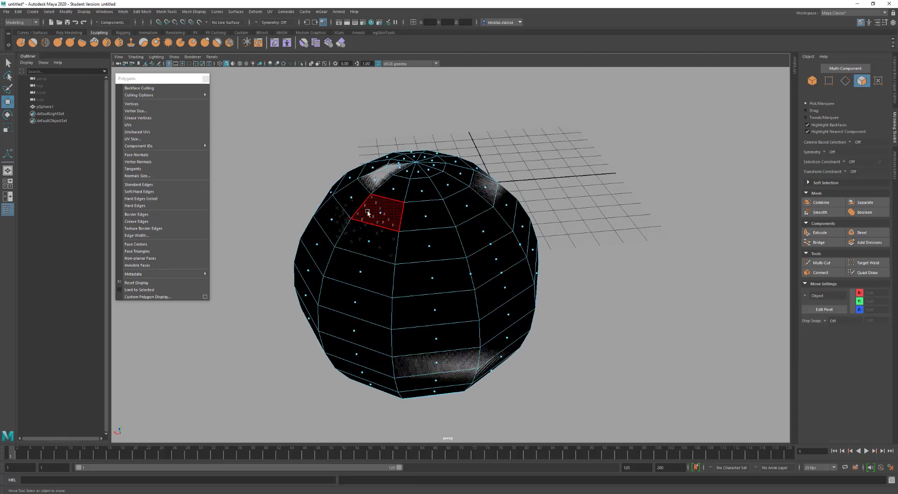
pyautogui.doubleClick(373, 178)
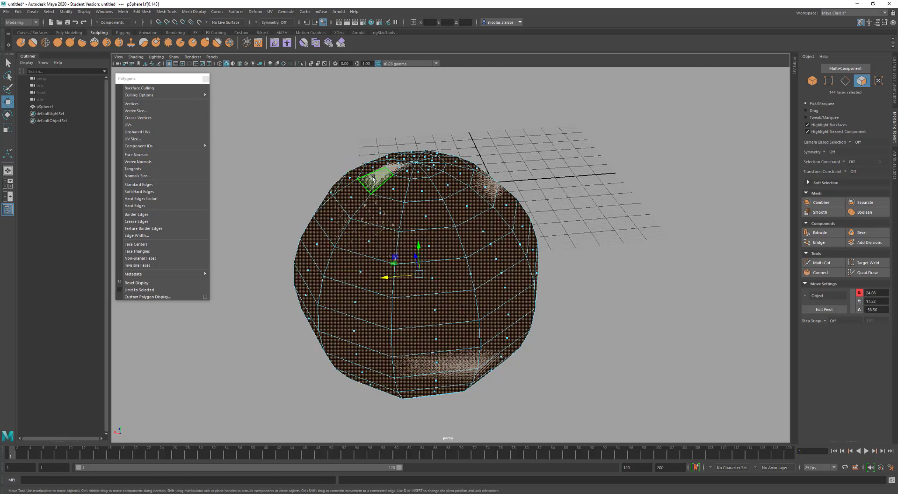
pyautogui.keyDown('shift'); pyautogui.moveTo(420, 280); pyautogui.dragTo(480, 288, button='right'); pyautogui.keyUp('shift')
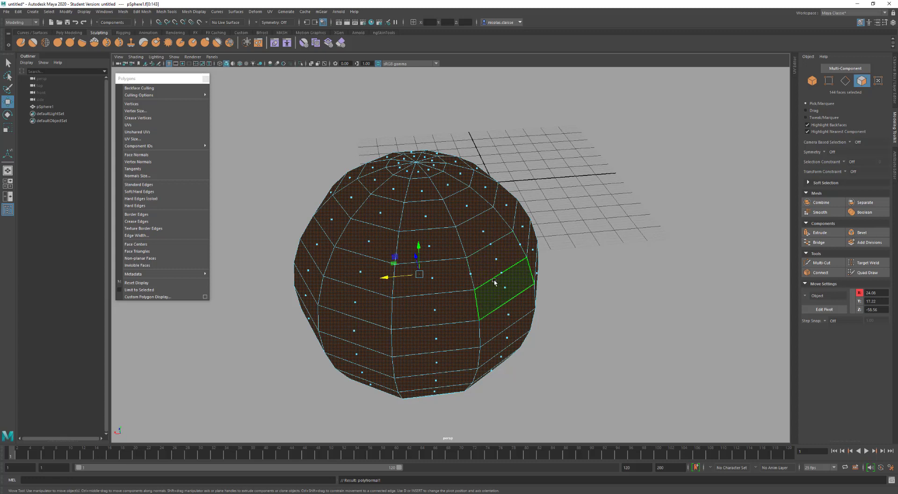
# Select all faces of both overlapping shells, reverse their normals together, and clear the selection.
pyautogui.moveTo(279, 109); pyautogui.dragTo(787, 442)
pyautogui.keyDown('shift'); pyautogui.moveTo(453, 220); pyautogui.dragTo(489, 229, button='right'); pyautogui.keyUp('shift')
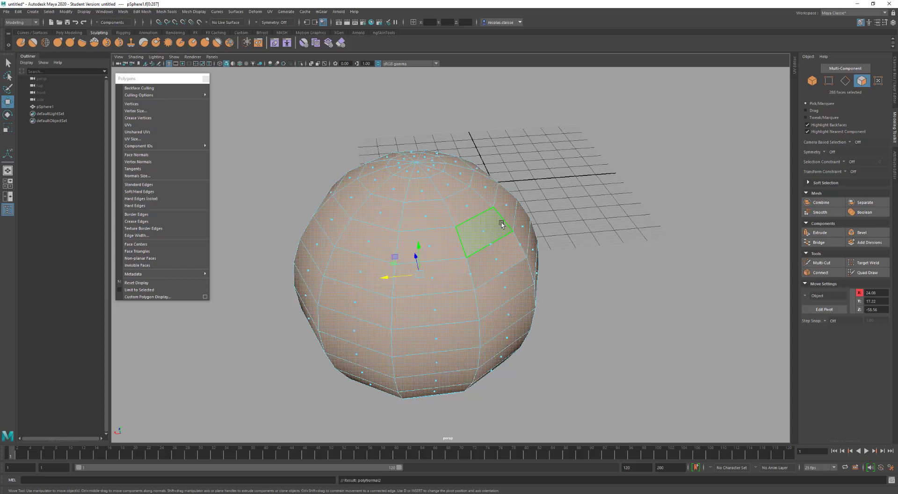
pyautogui.click(631, 240)
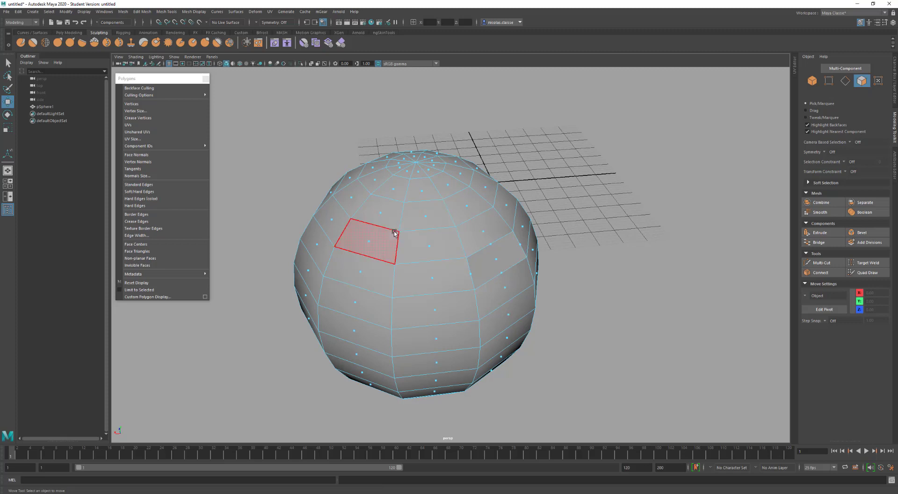
# Delete overlapping faces at one spot above the middle of the sphere's front and at the adjacent spot.
pyautogui.click(451, 250)
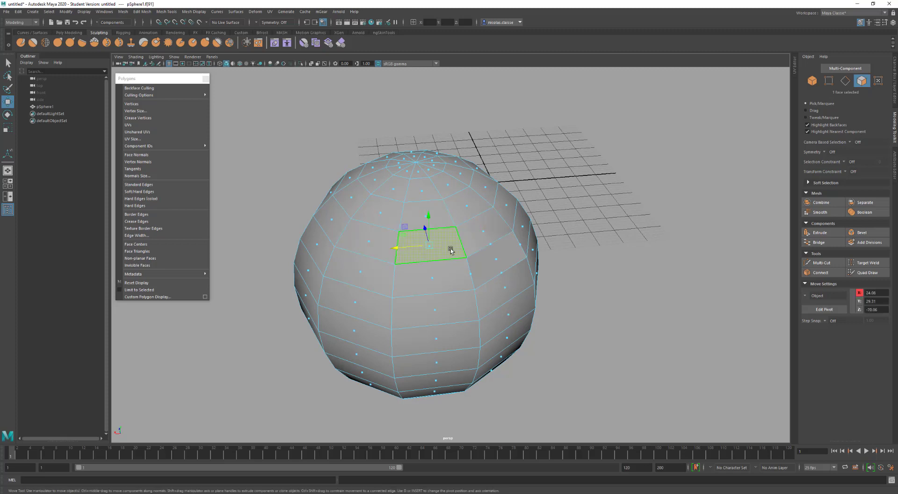
pyautogui.keyDown('ctrl'); pyautogui.click(451, 251); pyautogui.keyUp('ctrl')
pyautogui.click(450, 251)
pyautogui.press('Delete')
pyautogui.click(476, 237)
pyautogui.keyDown('ctrl'); pyautogui.click(476, 238); pyautogui.keyUp('ctrl')
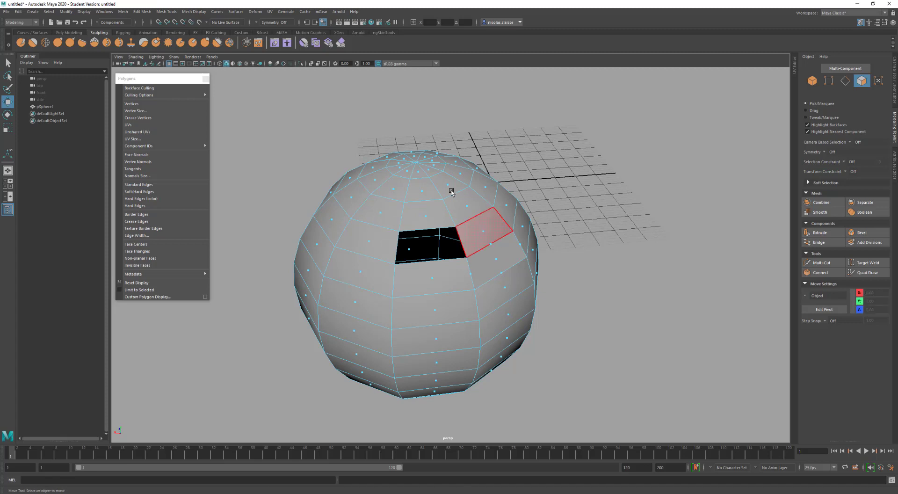
# Turn on X-ray shading and view the doubled sphere around its opening.
pyautogui.click(310, 65)
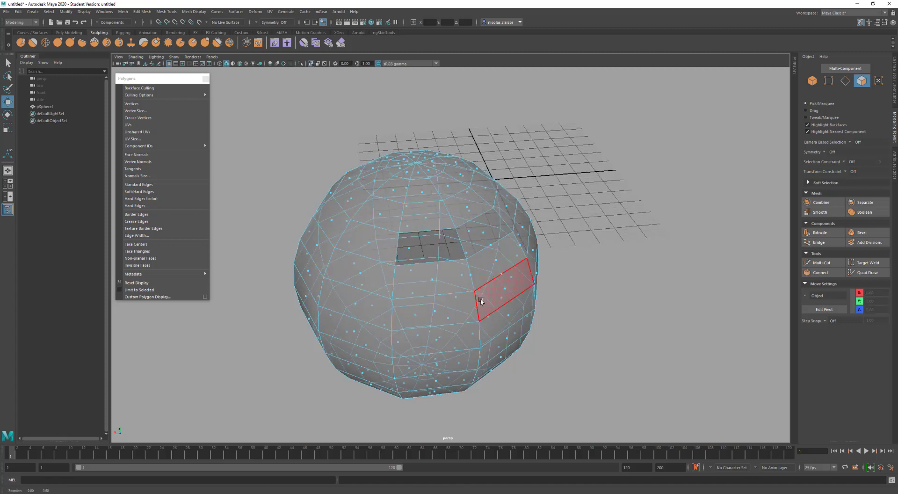
pyautogui.moveTo(489, 295)
pyautogui.keyDown('alt'); pyautogui.mouseDown()
pyautogui.moveTo(470, 308)
pyautogui.moveTo(491, 317)
pyautogui.moveTo(465, 294)
pyautogui.moveTo(459, 312)
pyautogui.moveTo(433, 211)
pyautogui.mouseUp(); pyautogui.keyUp('alt')
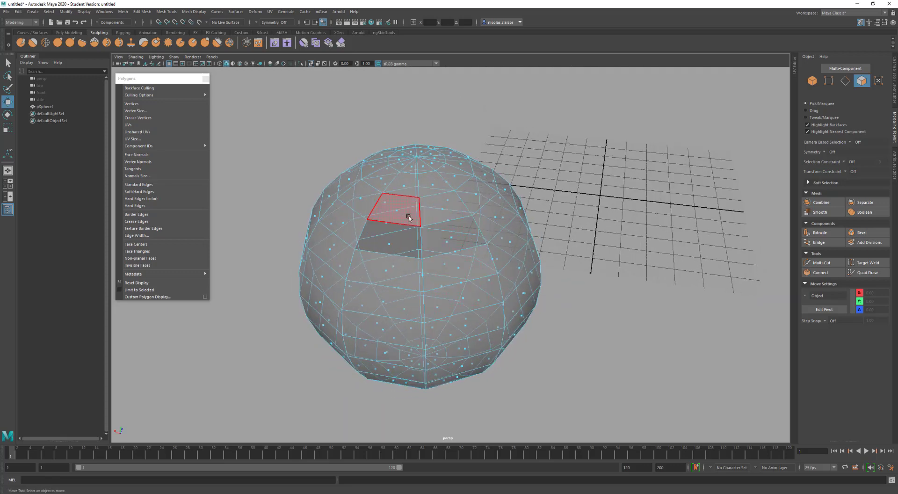
# Move one whole shell sideways along X, examine both shells apart, and undo the separation.
pyautogui.doubleClick(414, 216)
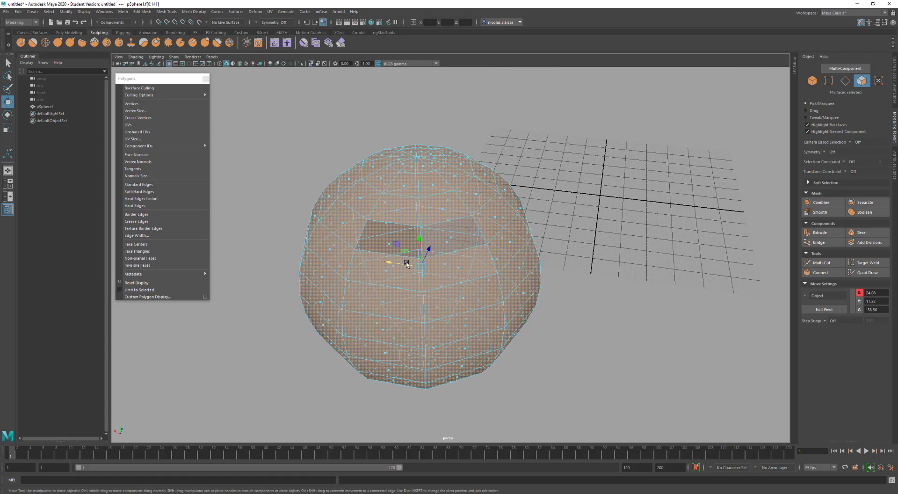
pyautogui.keyDown('shift'); pyautogui.moveTo(406, 263); pyautogui.dragTo(596, 295); pyautogui.keyUp('shift')
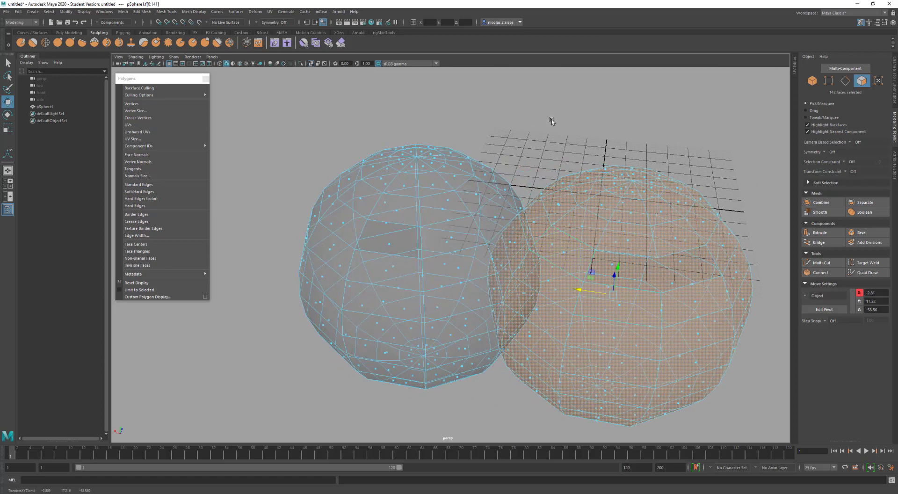
pyautogui.click(553, 122)
pyautogui.keyDown('alt'); pyautogui.moveTo(421, 205); pyautogui.dragTo(433, 231); pyautogui.keyUp('alt')
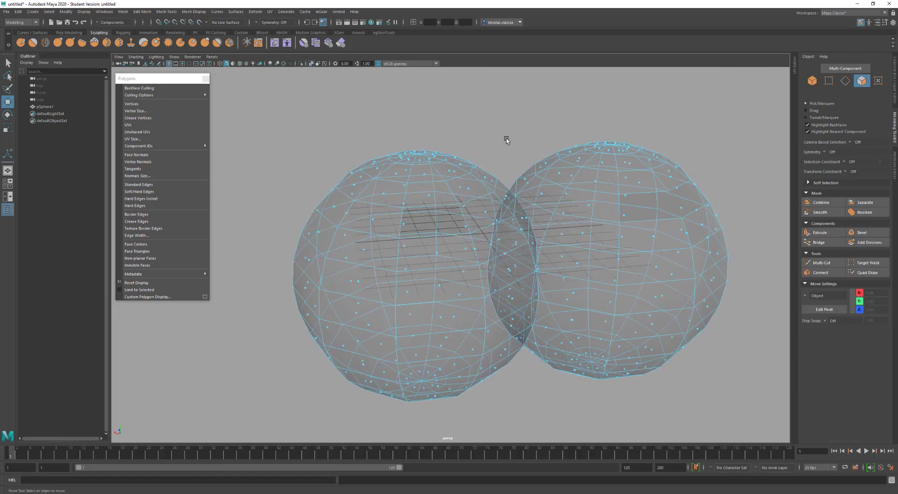
pyautogui.hotkey('ctrl', 'z')
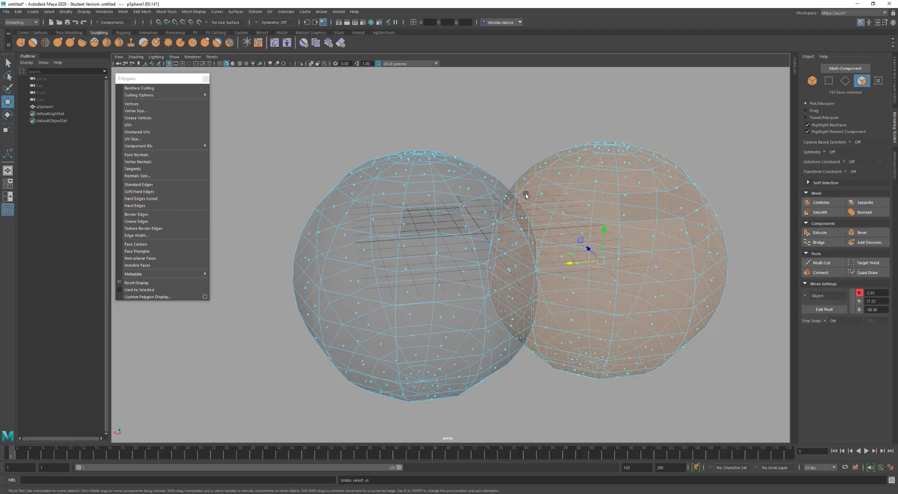
pyautogui.hotkey('ctrl', 'z')
pyautogui.click(593, 180)
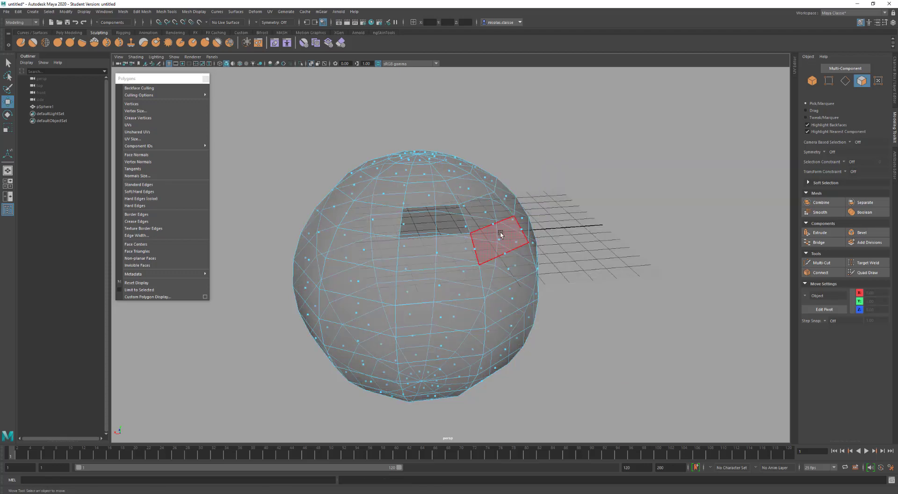
# Delete faces at two more spots above the sphere's opening and return to object mode.
pyautogui.keyDown('alt'); pyautogui.moveTo(501, 237); pyautogui.dragTo(481, 247); pyautogui.keyUp('alt')
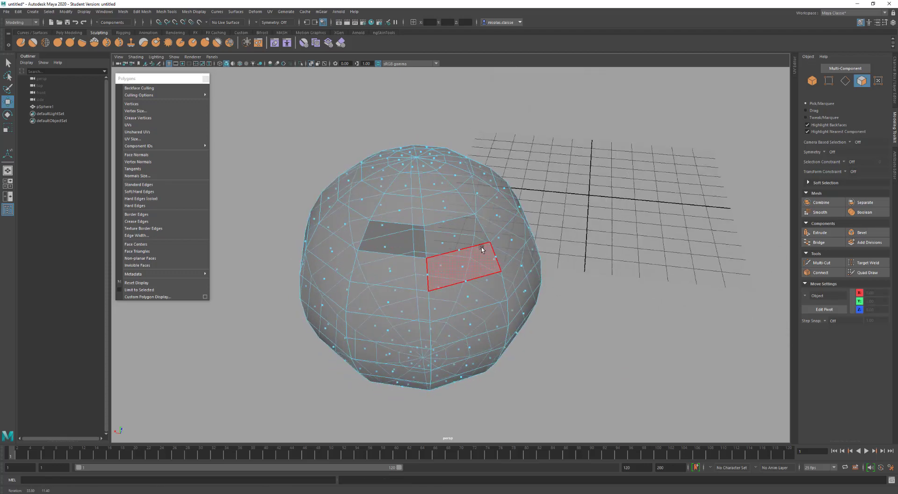
pyautogui.click(441, 205)
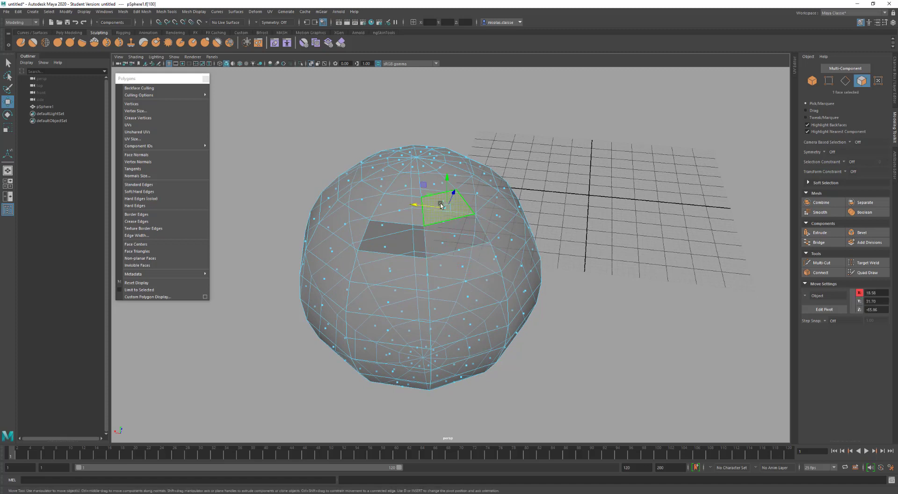
pyautogui.keyDown('ctrl'); pyautogui.click(440, 202); pyautogui.keyUp('ctrl')
pyautogui.click(475, 196)
pyautogui.keyDown('ctrl'); pyautogui.click(475, 195); pyautogui.keyUp('ctrl')
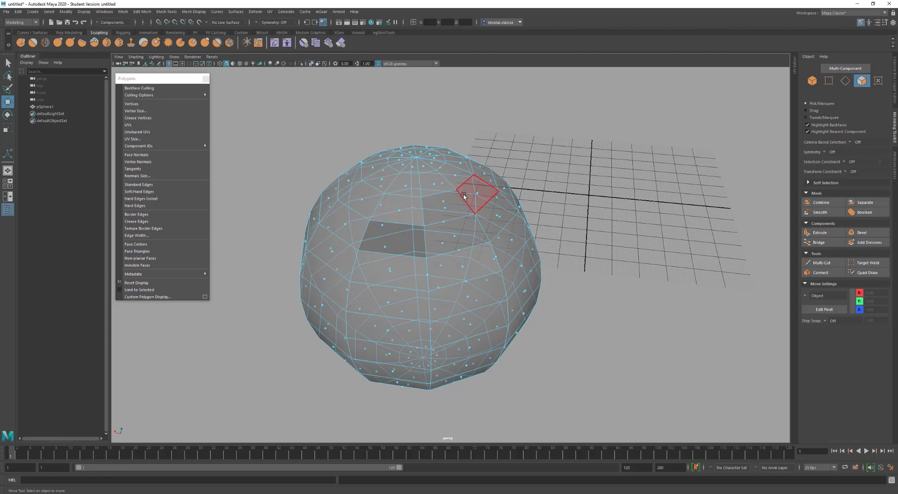
pyautogui.moveTo(461, 174); pyautogui.dragTo(471, 146, button='right')
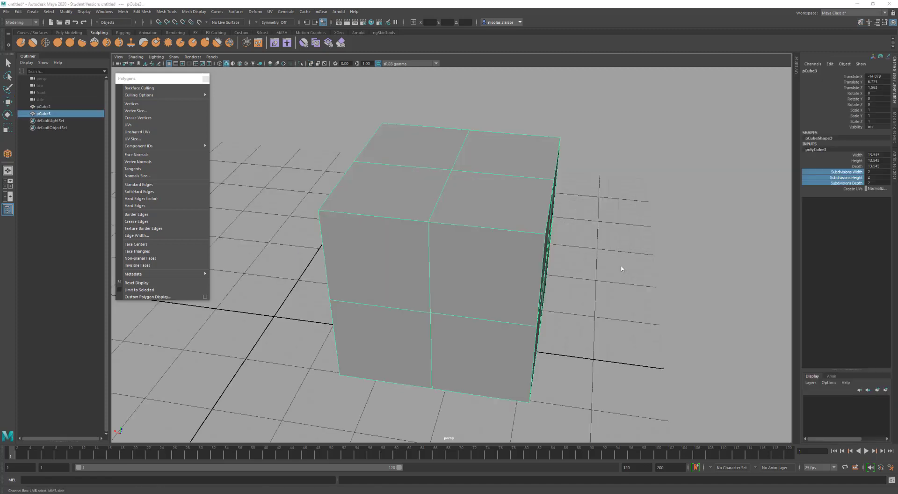
# Open the cube's shape attributes and switch its smooth mesh preview between off, cage plus smooth mesh, and finally smooth mesh only.
pyautogui.keyDown('alt'); pyautogui.moveTo(621, 264); pyautogui.dragTo(604, 265); pyautogui.keyUp('alt')
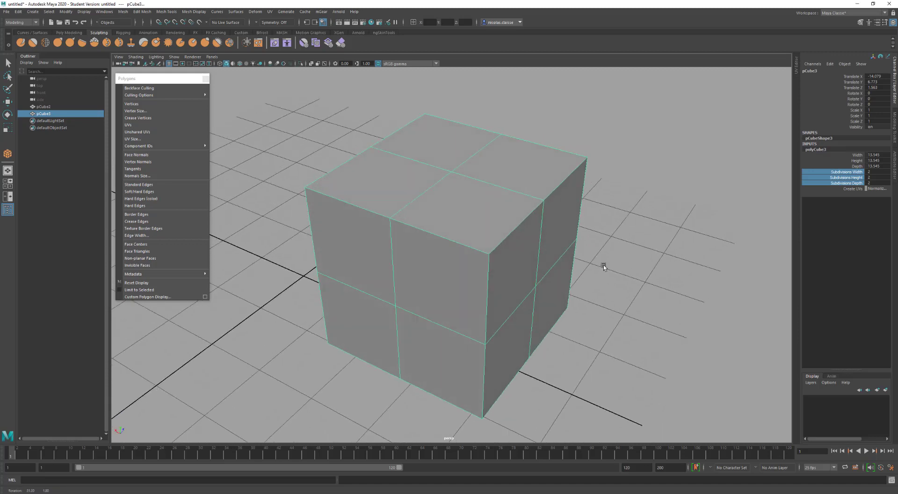
pyautogui.click(895, 159)
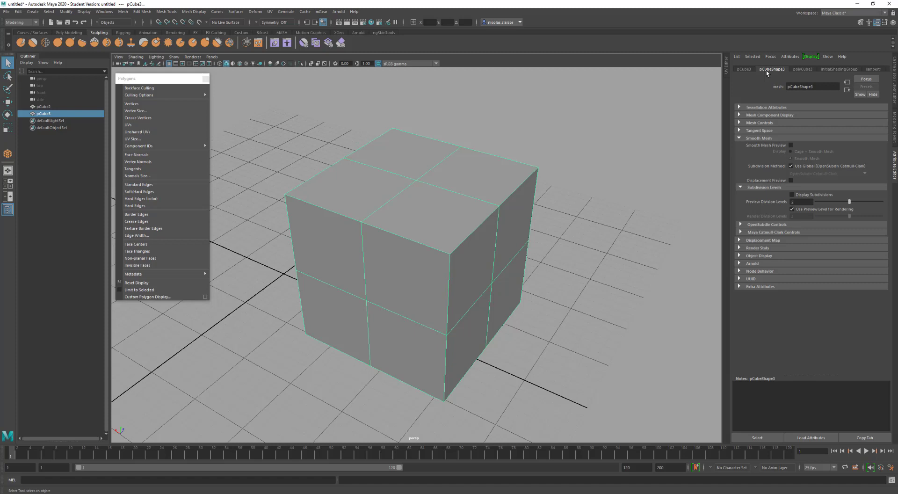
pyautogui.press('2')
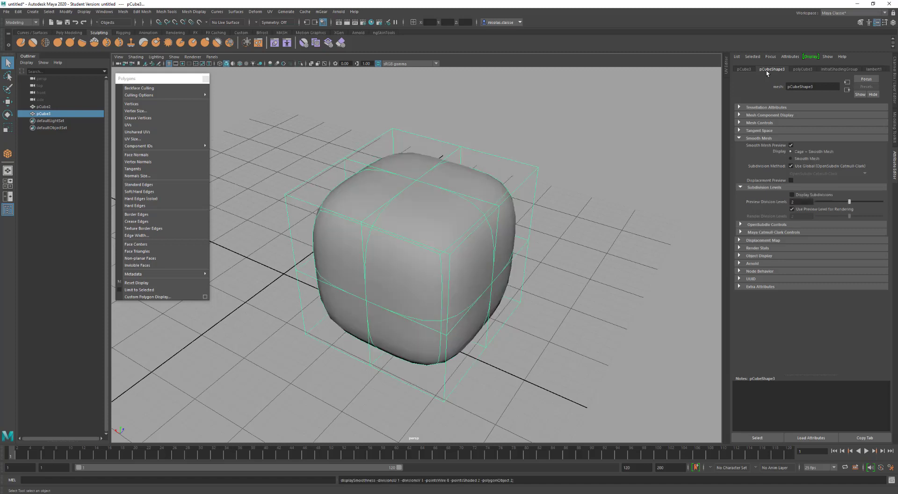
pyautogui.press('1')
pyautogui.press('2')
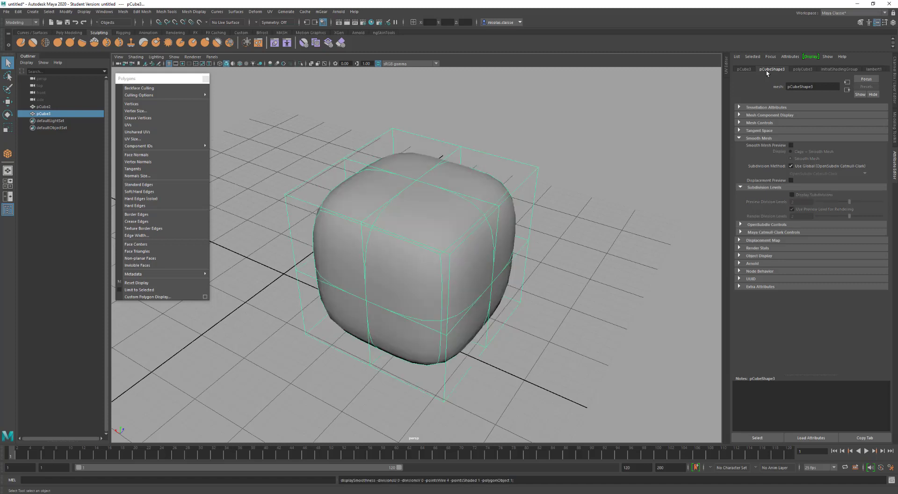
pyautogui.press('3')
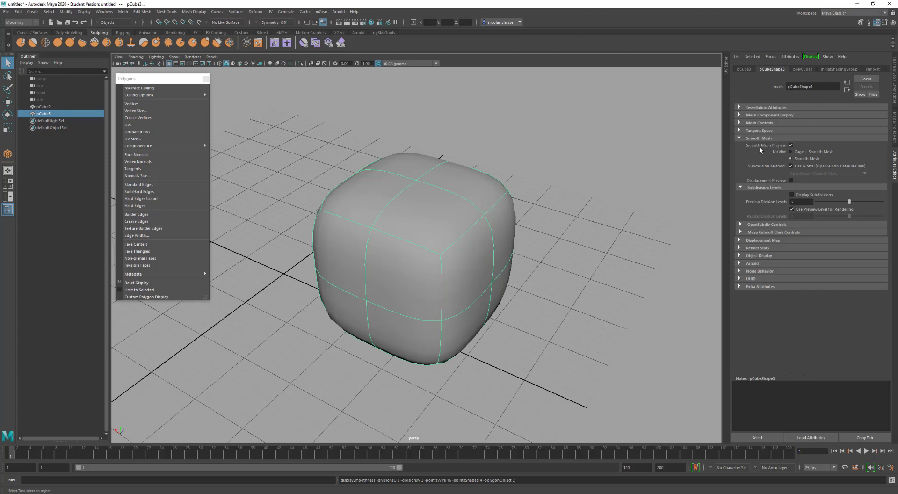
# Display the subdivisions in the cube's smooth mesh preview, adjust the preview division levels, and toggle the preview off and on.
pyautogui.click(797, 198)
pyautogui.moveTo(848, 203)
pyautogui.mouseDown()
pyautogui.moveTo(823, 204)
pyautogui.moveTo(842, 203)
pyautogui.mouseUp()
pyautogui.press('1')
pyautogui.press('3')
# Show the cube's cage with its smooth mesh and move one upper corner vertex inward along the X axis.
pyautogui.moveTo(491, 202); pyautogui.dragTo(471, 198, button='right')
pyautogui.moveTo(519, 174); pyautogui.dragTo(496, 201)
pyautogui.press('2')
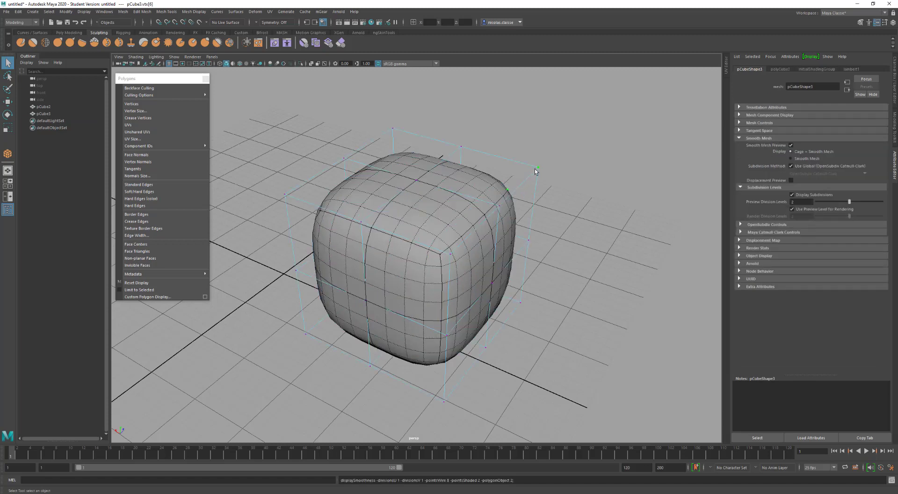
pyautogui.press('w')
pyautogui.moveTo(524, 163); pyautogui.dragTo(503, 160)
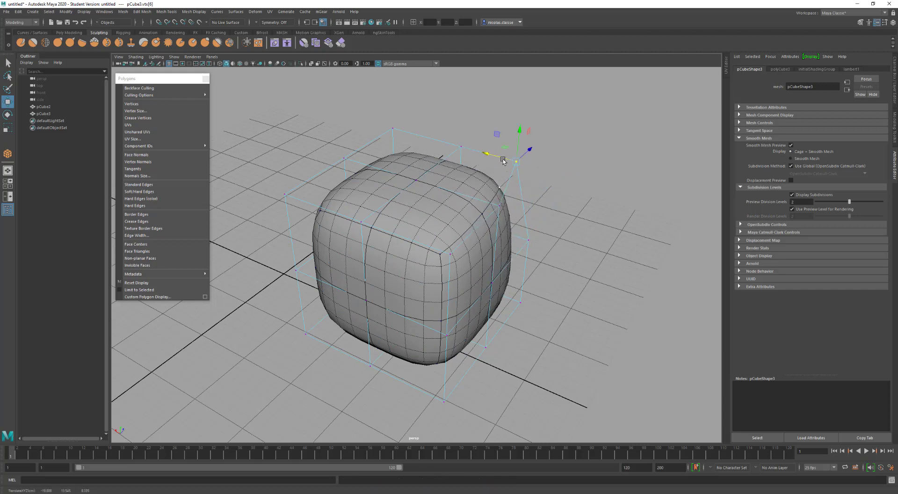
# Compare the unsmoothed and smoothed cube, return the moved vertex to its original corner, and turn off the smooth preview.
pyautogui.press('1')
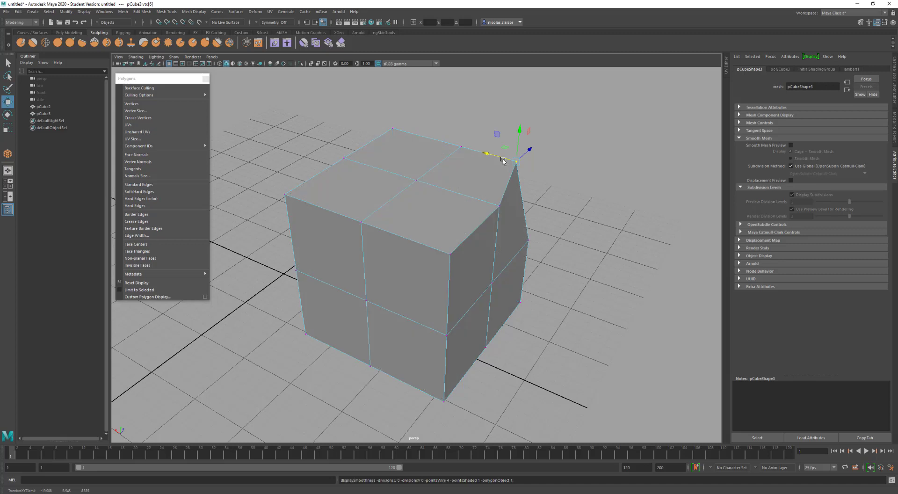
pyautogui.press('3')
pyautogui.moveTo(504, 161)
pyautogui.mouseDown()
pyautogui.moveTo(554, 169)
pyautogui.moveTo(479, 158)
pyautogui.moveTo(514, 172)
pyautogui.mouseUp()
pyautogui.press('1')
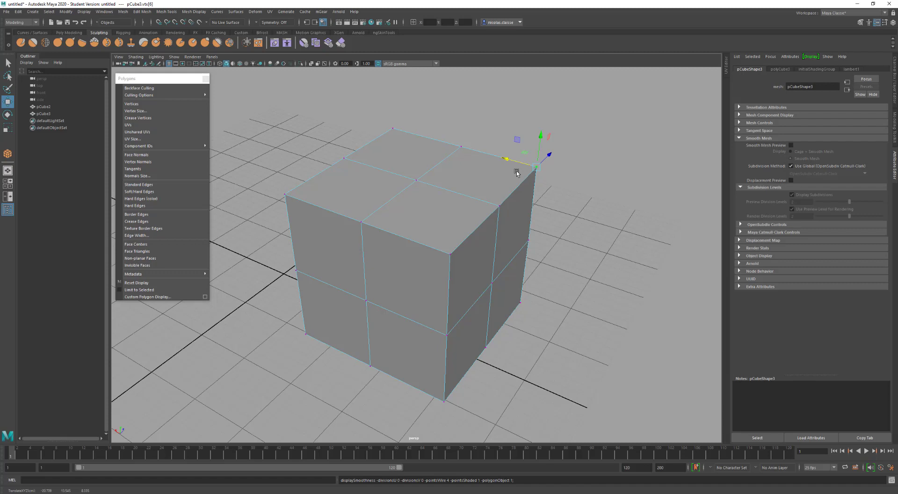
pyautogui.keyDown('alt'); pyautogui.moveTo(516, 173); pyautogui.dragTo(512, 164); pyautogui.keyUp('alt')
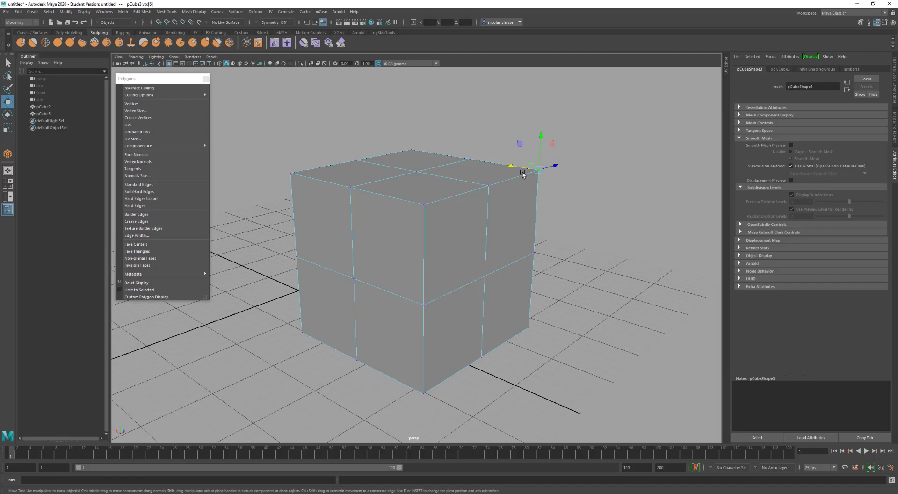
pyautogui.keyDown('alt'); pyautogui.moveTo(523, 174); pyautogui.dragTo(497, 195); pyautogui.keyUp('alt')
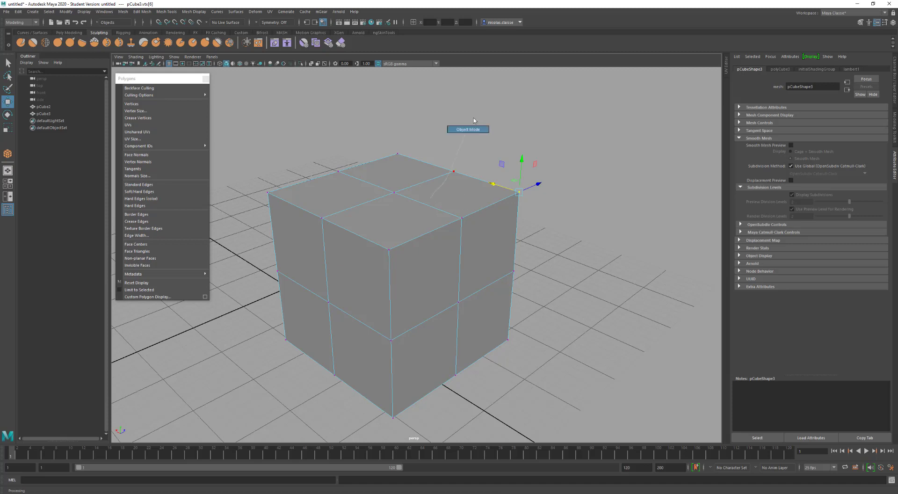
# Try the Smooth operation on the cube, pick one of its top faces, and undo back to the unsmoothed cube.
pyautogui.click(388, 249)
pyautogui.moveTo(449, 188)
pyautogui.keyDown('shift'); pyautogui.mouseDown(button='right')
pyautogui.moveTo(448, 238)
pyautogui.moveTo(439, 183)
pyautogui.moveTo(449, 189)
pyautogui.moveTo(451, 257)
pyautogui.moveTo(450, 234)
pyautogui.moveTo(423, 241)
pyautogui.mouseUp(button='right'); pyautogui.keyUp('shift')
pyautogui.press('F8')
pyautogui.click(421, 219)
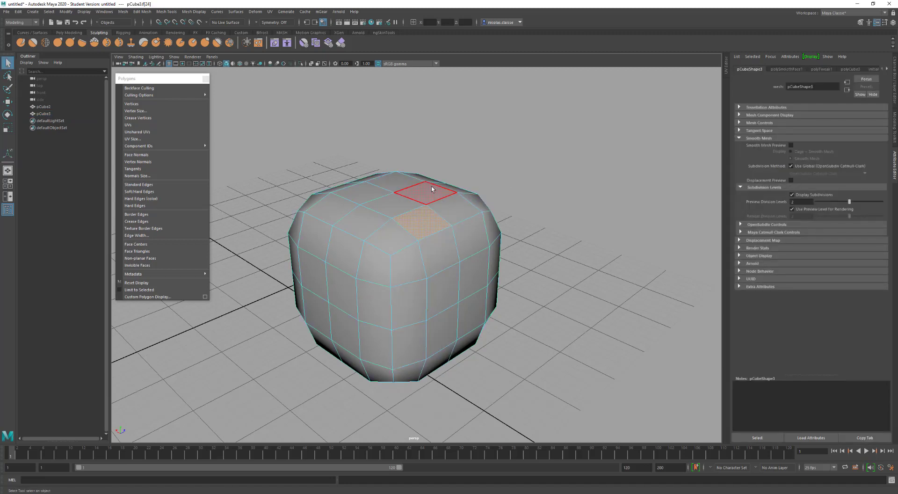
pyautogui.hotkey('ctrl', 'z')
pyautogui.hotkey('ctrl', 'z')
pyautogui.hotkey('ctrl', 'z')
pyautogui.hotkey('ctrl', 'z')
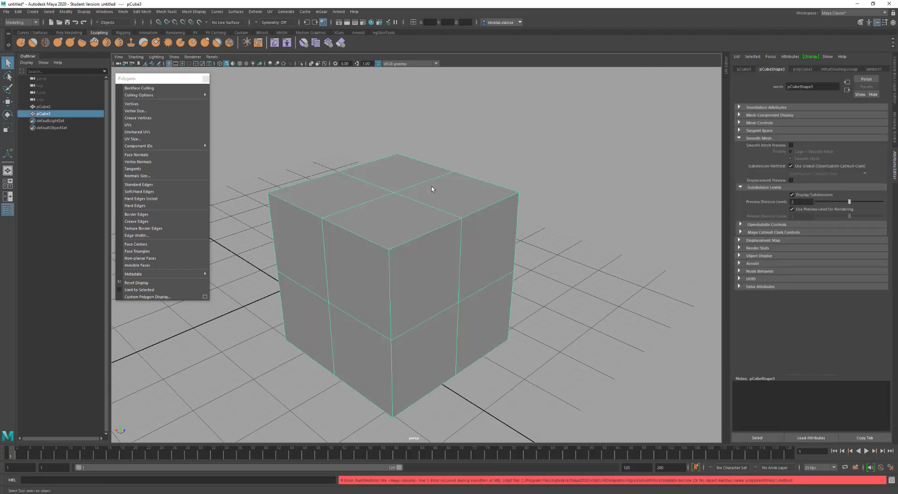
# Extrude one corner face on the cube's top with zero thickness and offset, then reselect that face.
pyautogui.moveTo(454, 198); pyautogui.dragTo(431, 195, button='right')
pyautogui.click(456, 200)
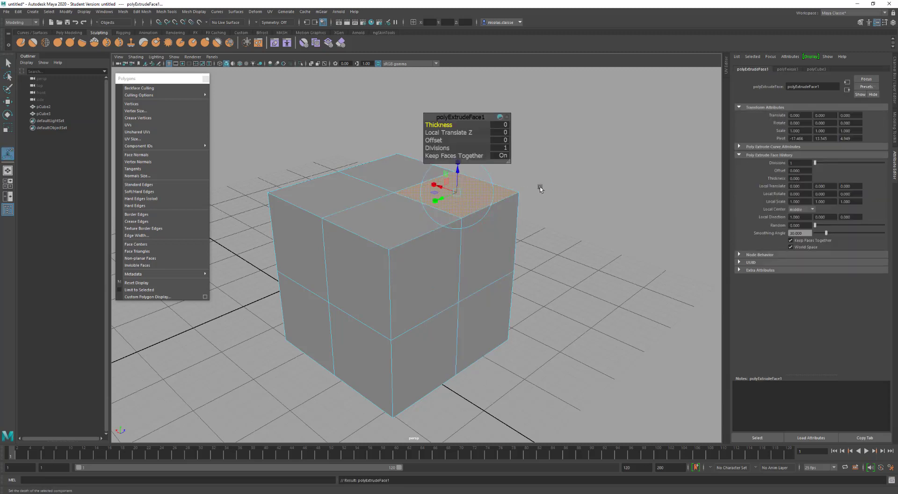
pyautogui.click(562, 194)
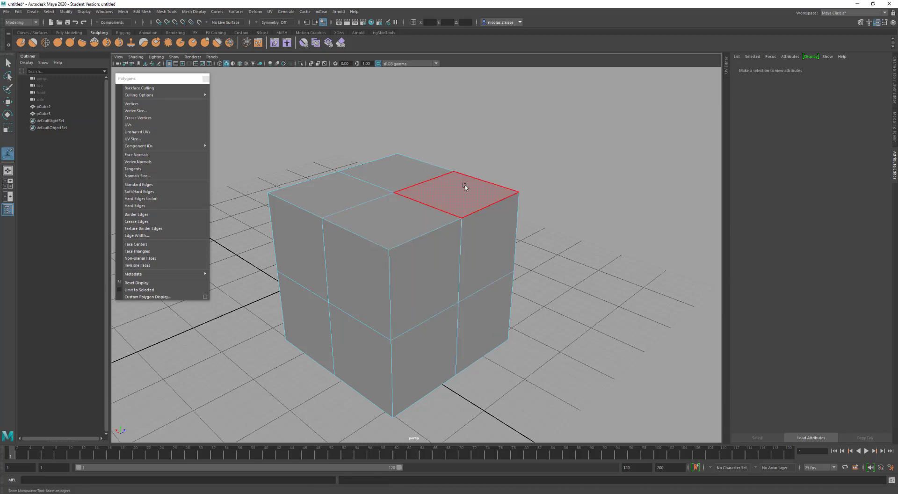
pyautogui.click(456, 174)
pyautogui.hotkey('ctrl', 'e')
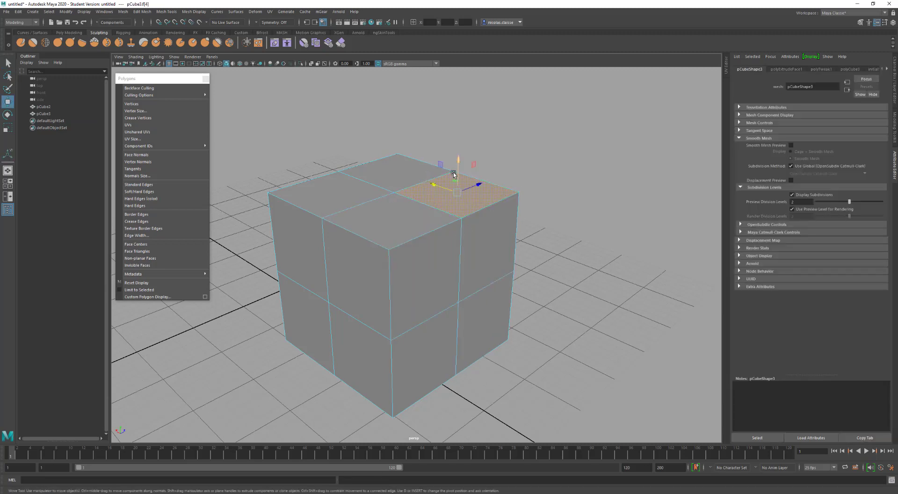
# Lift the extruded top face slightly along the Y axis and undo the move.
pyautogui.press('w')
pyautogui.moveTo(454, 172); pyautogui.dragTo(455, 154)
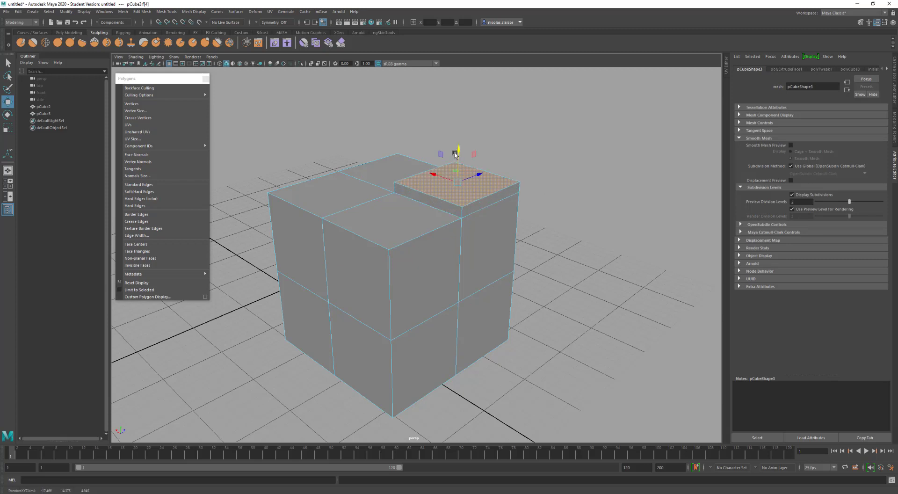
pyautogui.hotkey('ctrl', 'z')
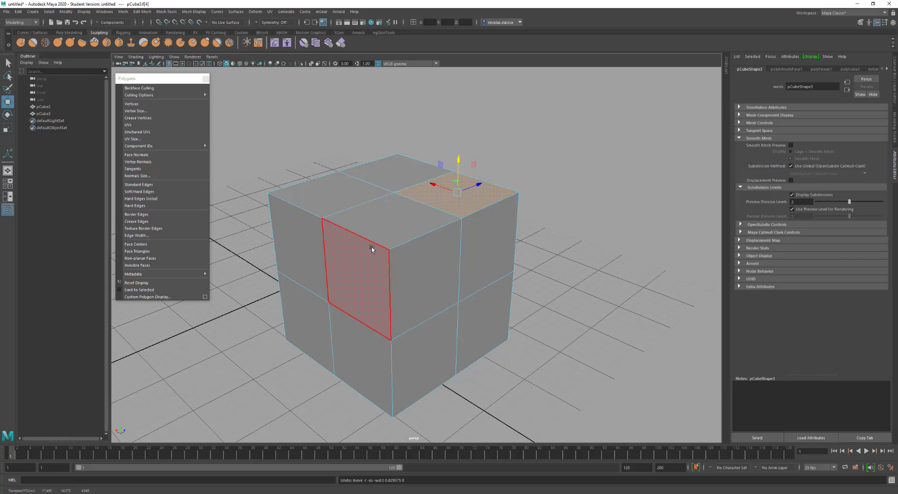
# Hide the subdivisions in the smooth mesh preview and compare the zero-offset extrusion with the preview off and on.
pyautogui.press('3')
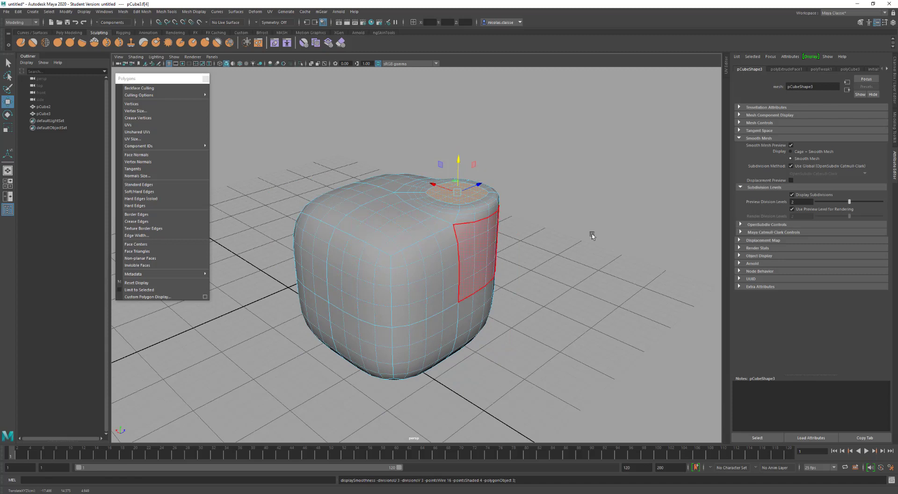
pyautogui.click(816, 194)
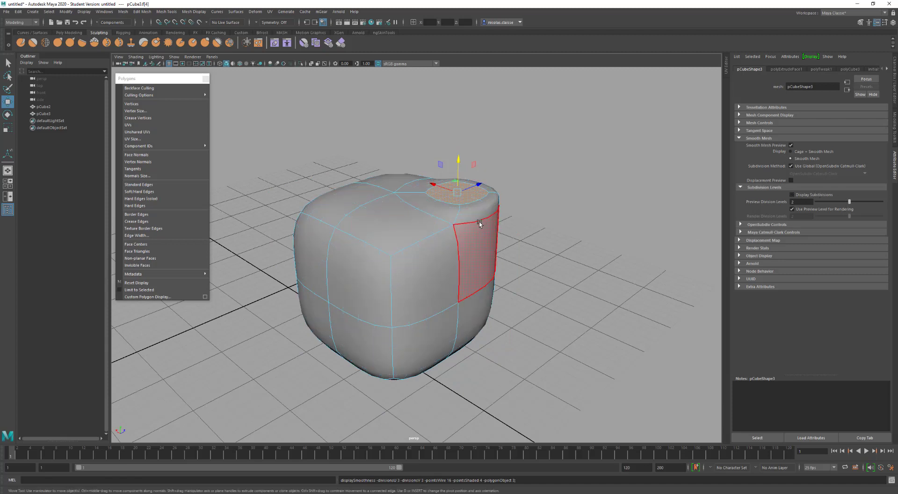
pyautogui.keyDown('alt'); pyautogui.moveTo(477, 228); pyautogui.dragTo(473, 232); pyautogui.keyUp('alt')
pyautogui.press('1')
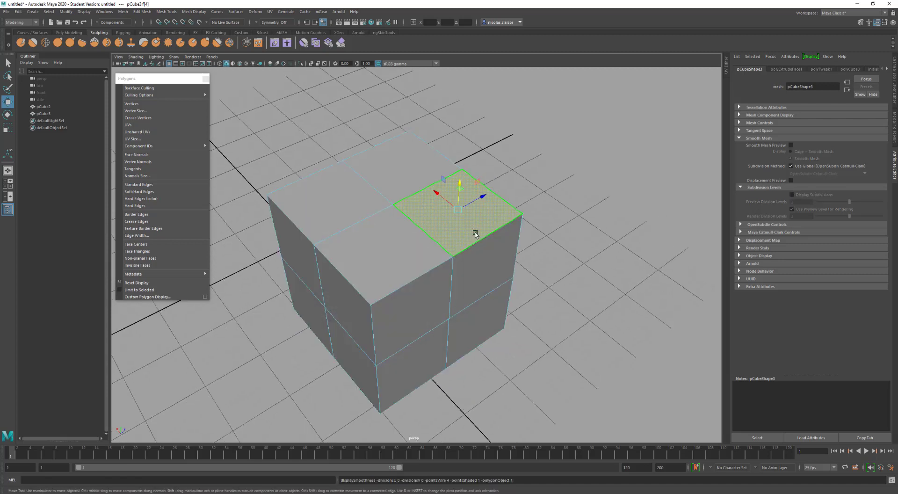
pyautogui.press('3')
pyautogui.press('1')
pyautogui.press('3')
# Select the ring of side faces around the zero-offset extrusion, move it with the preview off, and undo the move.
pyautogui.click(474, 237)
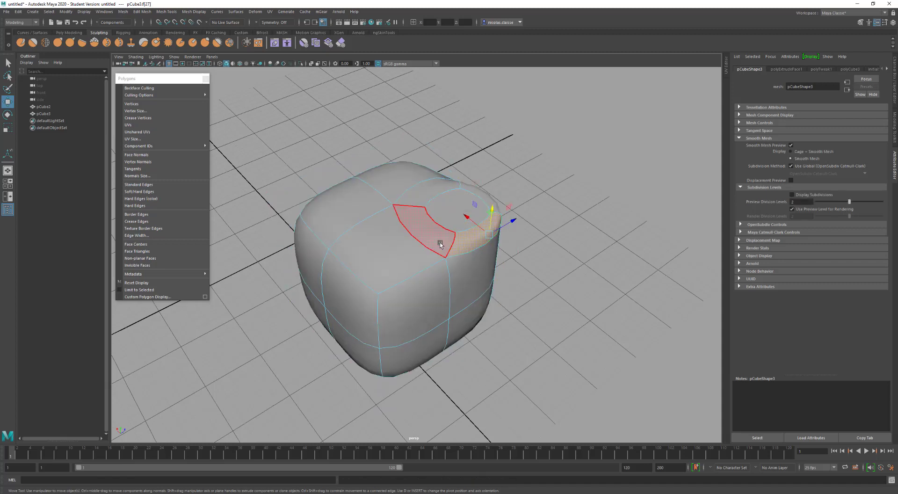
pyautogui.doubleClick(441, 244)
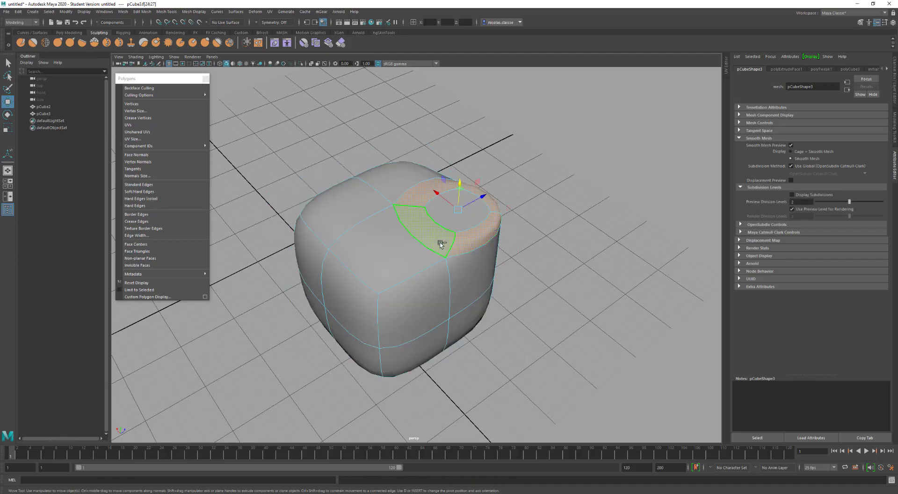
pyautogui.press('1')
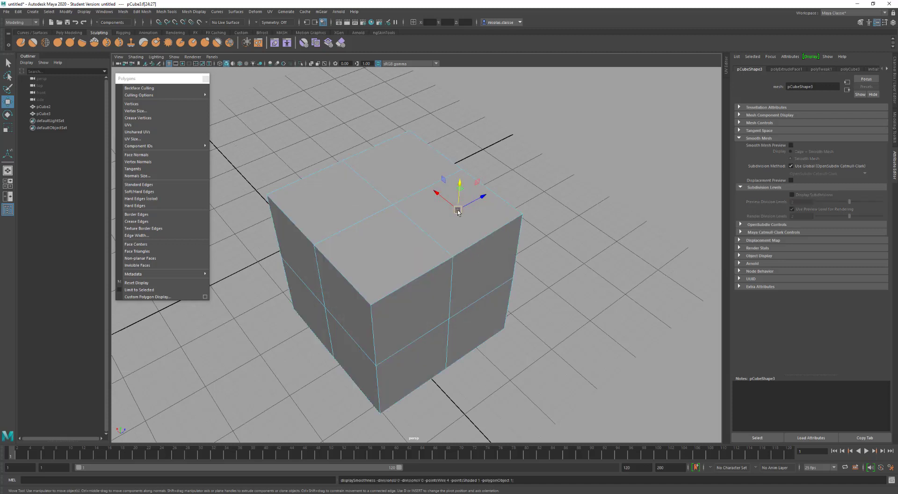
pyautogui.moveTo(457, 210); pyautogui.dragTo(473, 195)
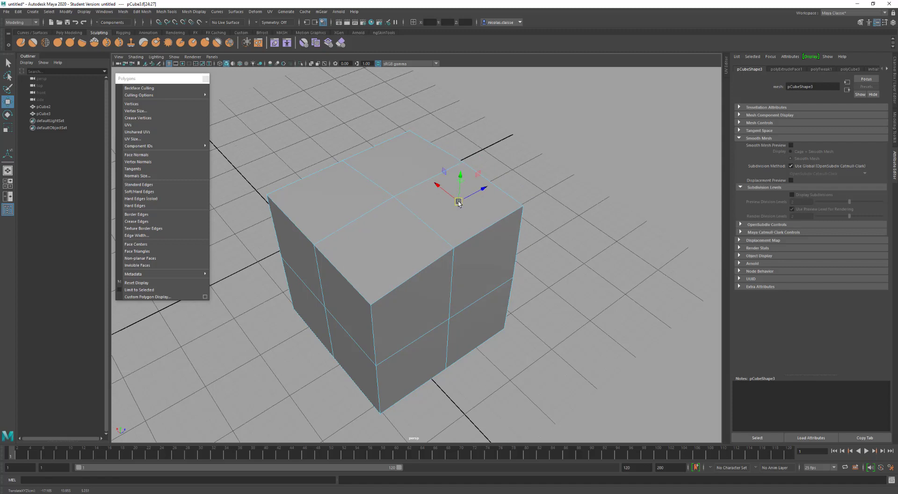
pyautogui.hotkey('ctrl', 'z')
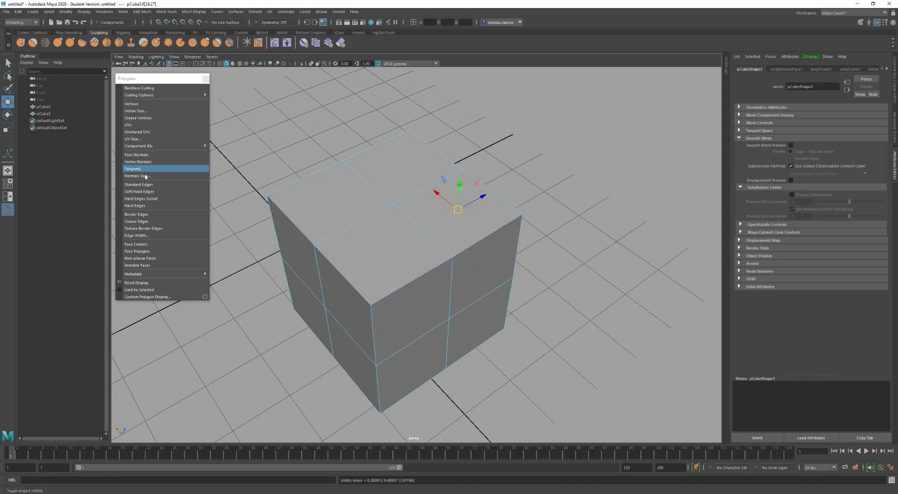
# Display the cube's face centers and turn its smooth mesh preview back on.
pyautogui.click(151, 248)
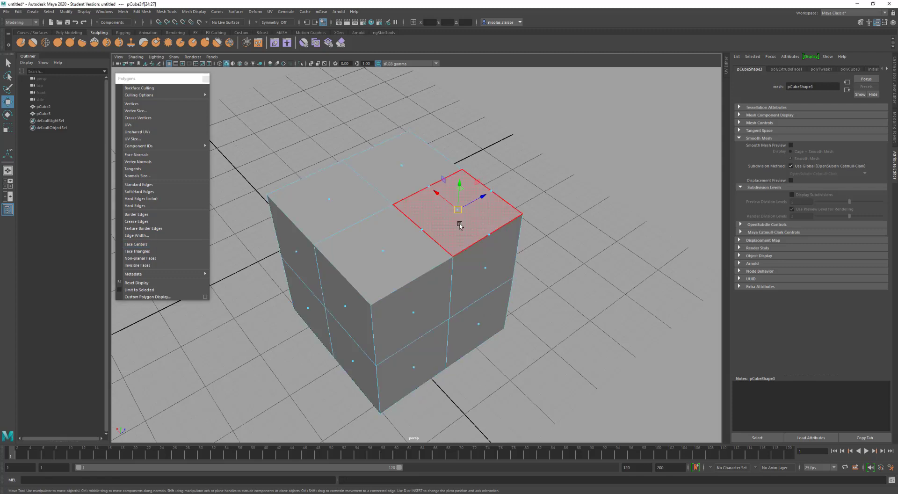
pyautogui.press('3')
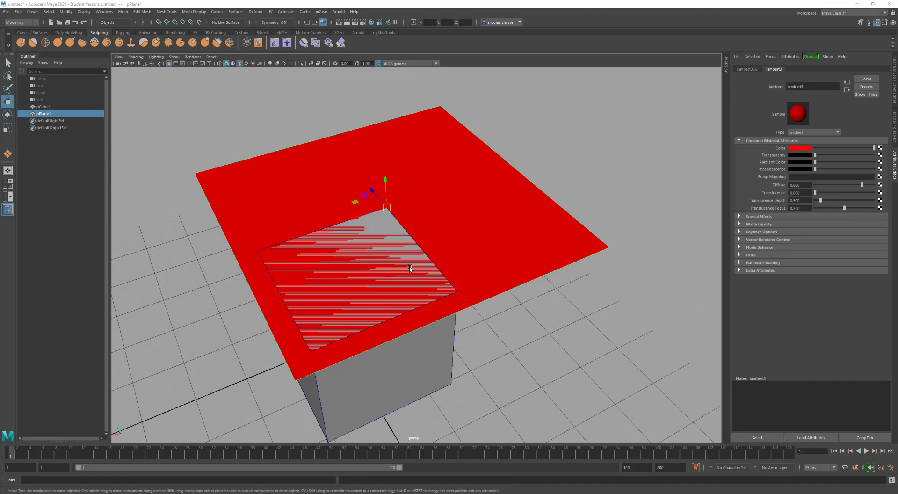
# Inspect the red plane overlapping the cube's top face from several views, lift the plane slightly, and undo the lift.
pyautogui.scroll(2, 425, 262)
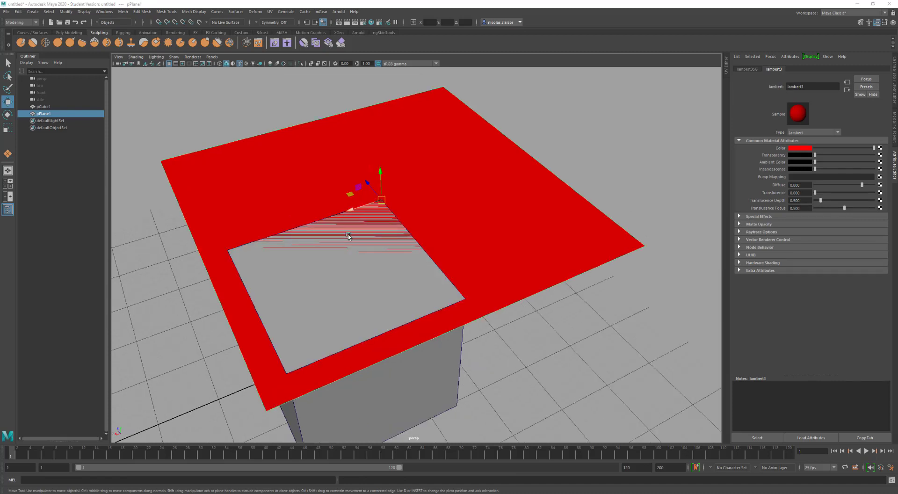
pyautogui.scroll(-4, 357, 251)
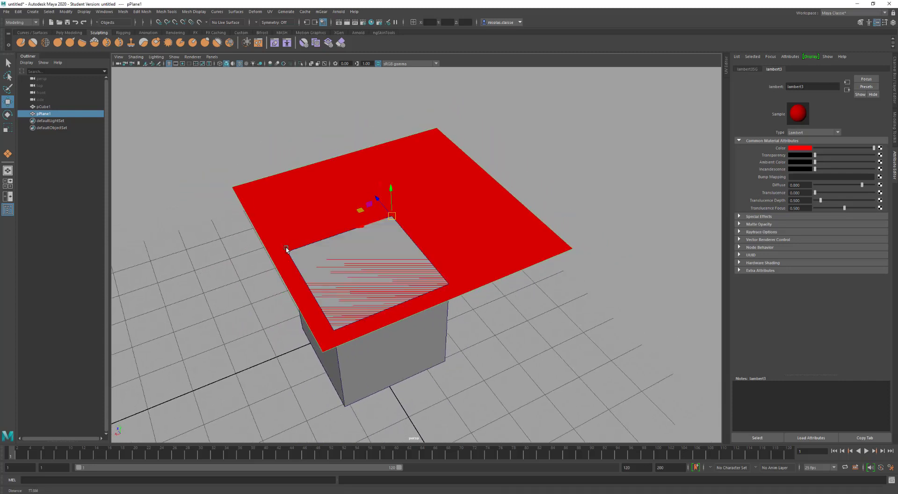
pyautogui.scroll(3, 328, 253)
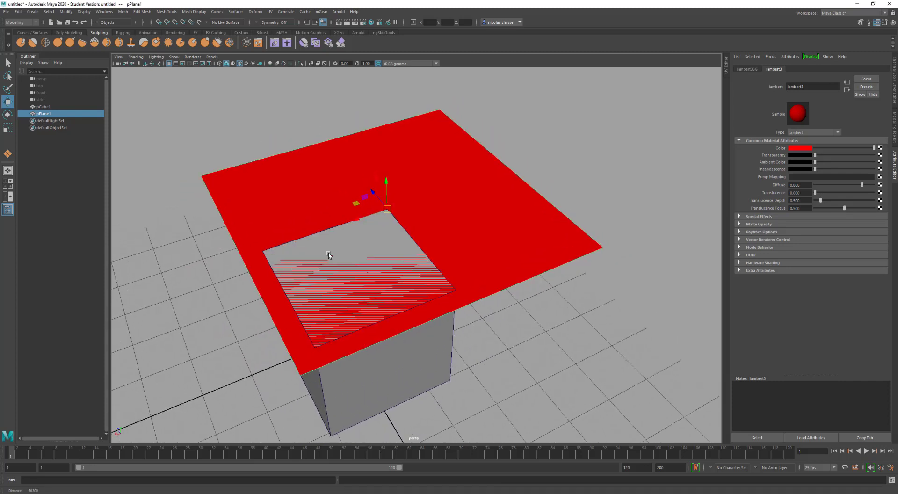
pyautogui.click(521, 253)
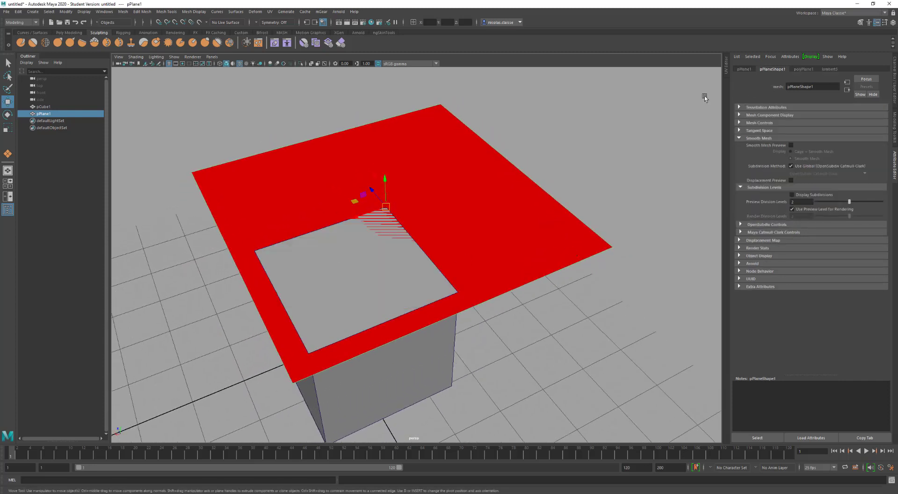
pyautogui.keyDown('alt'); pyautogui.moveTo(483, 161); pyautogui.dragTo(473, 151); pyautogui.keyUp('alt')
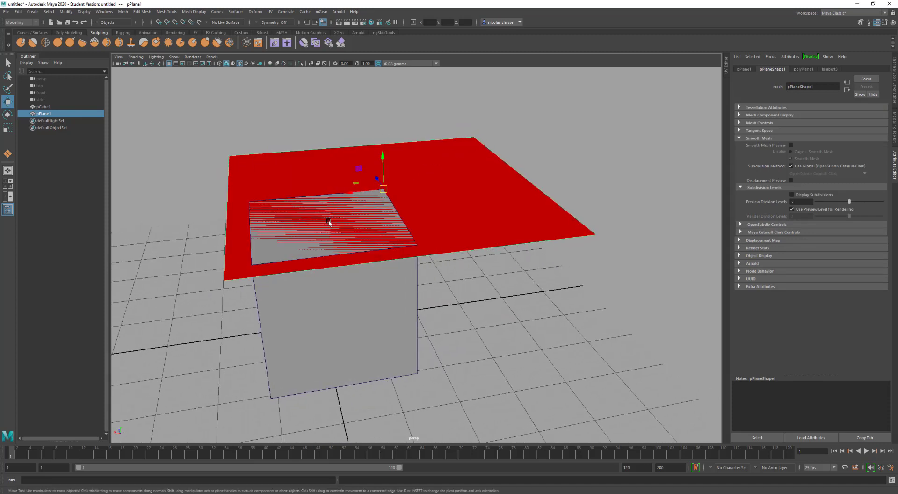
pyautogui.click(382, 157)
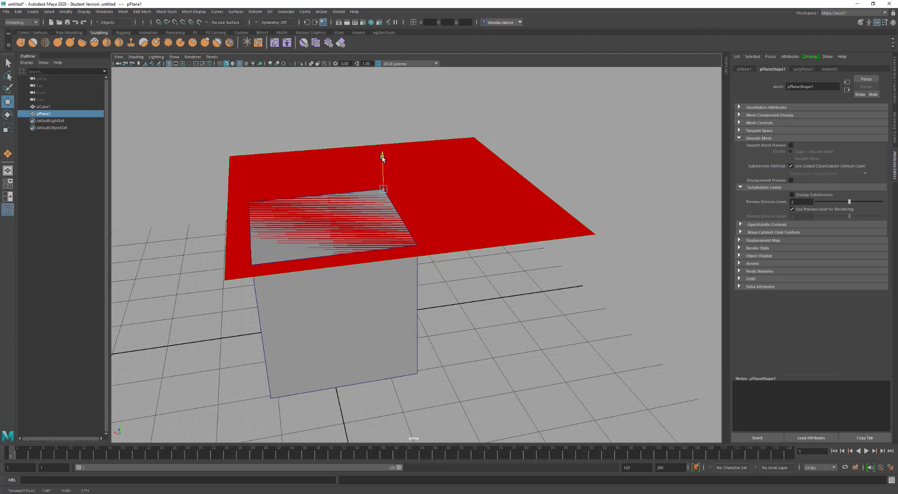
pyautogui.moveTo(383, 158); pyautogui.dragTo(383, 153)
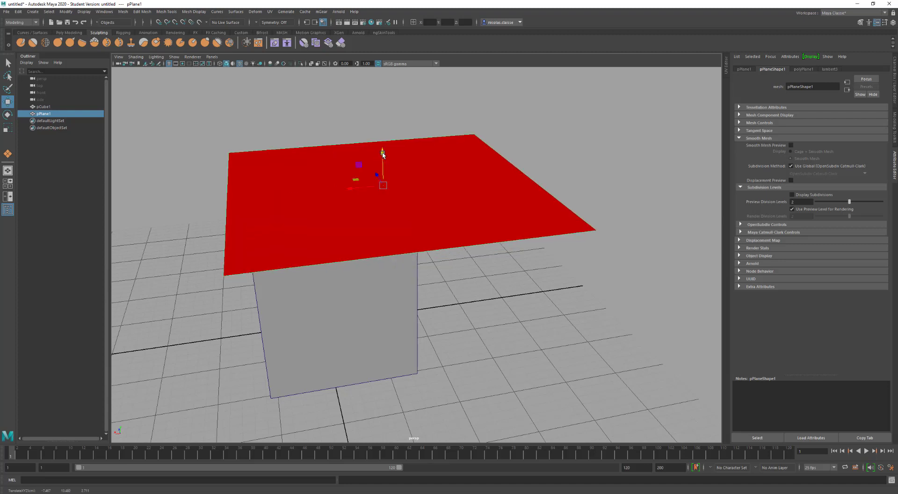
pyautogui.hotkey('ctrl', 'z')
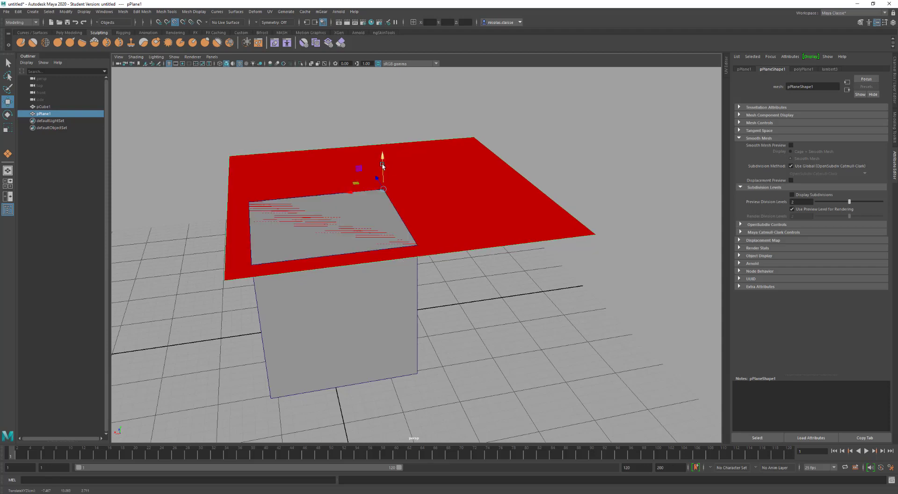
# Turn on X-ray shading to see through the red plane and the cube.
pyautogui.keyDown('alt'); pyautogui.moveTo(440, 220); pyautogui.dragTo(441, 221); pyautogui.keyUp('alt')
pyautogui.keyDown('alt'); pyautogui.moveTo(433, 217); pyautogui.dragTo(447, 240); pyautogui.keyUp('alt')
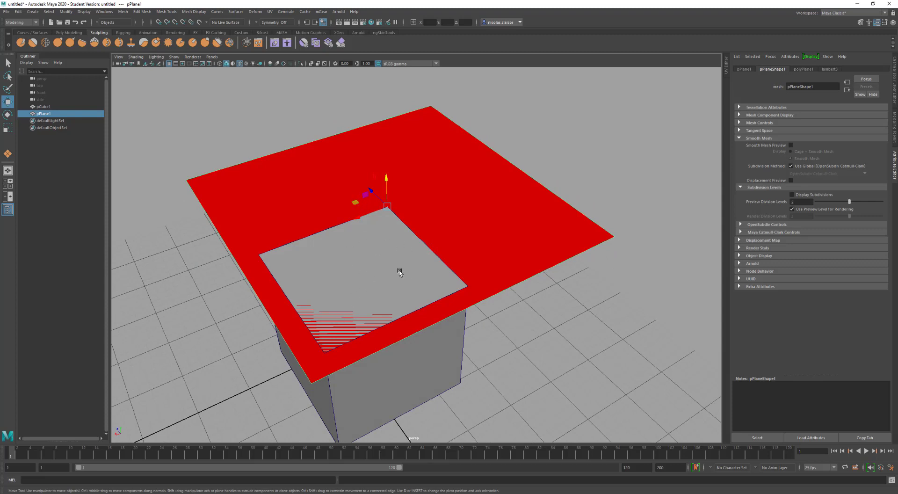
pyautogui.scroll(-2, 417, 253)
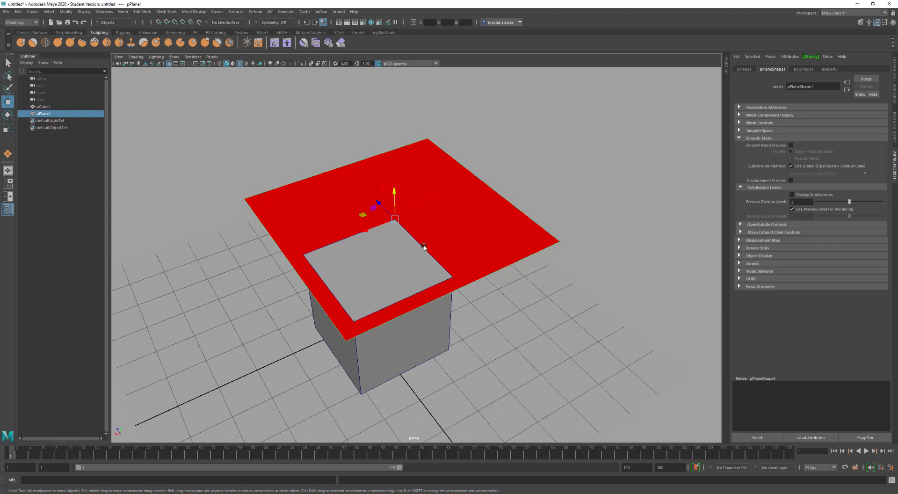
pyautogui.click(311, 64)
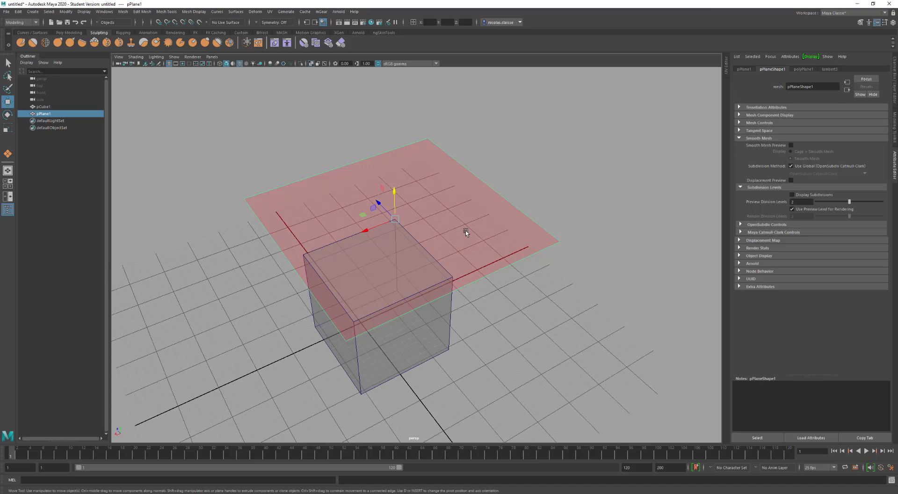
# Extrude the red plane's face to give it a small thickness, and return to object selection.
pyautogui.keyDown('shift'); pyautogui.moveTo(466, 232); pyautogui.dragTo(466, 250, button='right'); pyautogui.keyUp('shift')
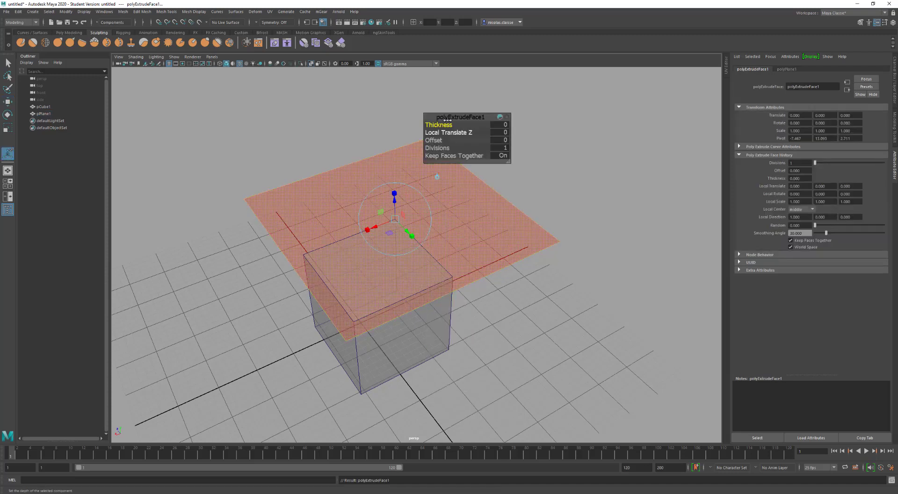
pyautogui.moveTo(436, 125); pyautogui.dragTo(480, 221)
pyautogui.click(619, 117)
pyautogui.press('q')
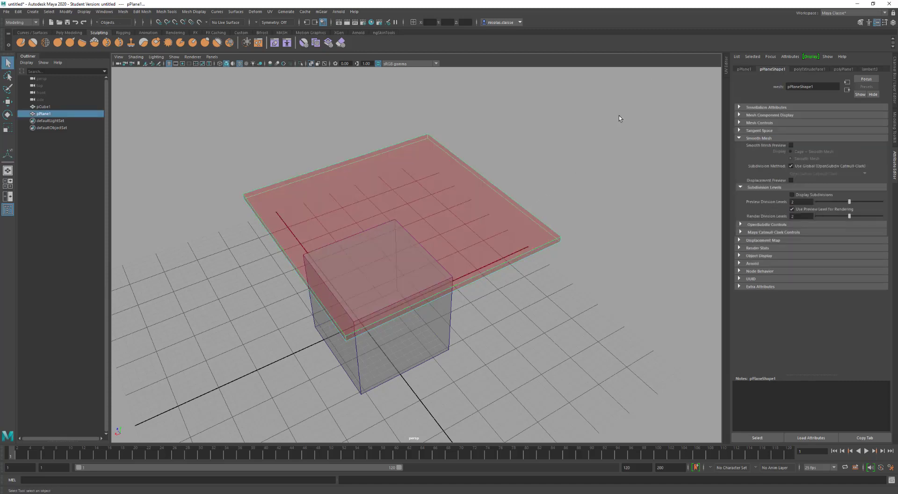
# Turn off X-ray shading and view the thickened red plane and the cube from a distance.
pyautogui.click(310, 63)
pyautogui.scroll(-3, 557, 313)
pyautogui.scroll(-2, 560, 307)
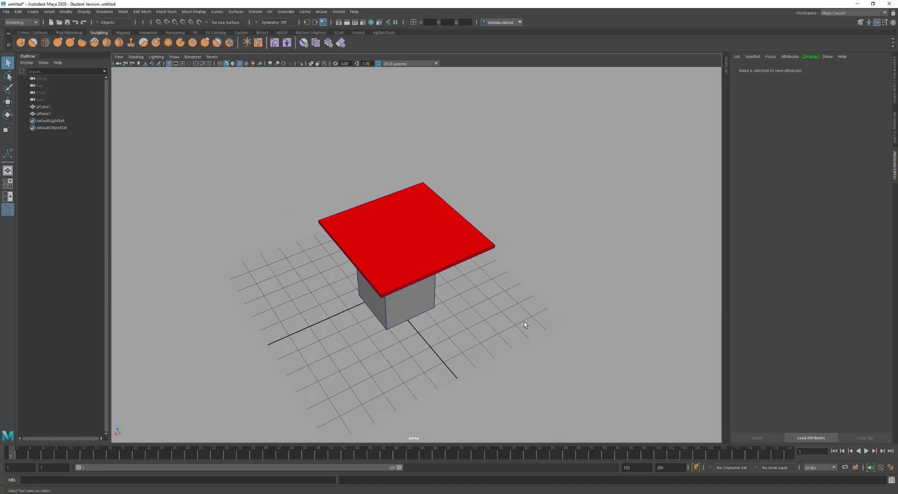
pyautogui.moveTo(524, 323)
pyautogui.keyDown('alt'); pyautogui.mouseDown()
pyautogui.moveTo(515, 307)
pyautogui.moveTo(520, 319)
pyautogui.mouseUp(); pyautogui.keyUp('alt')
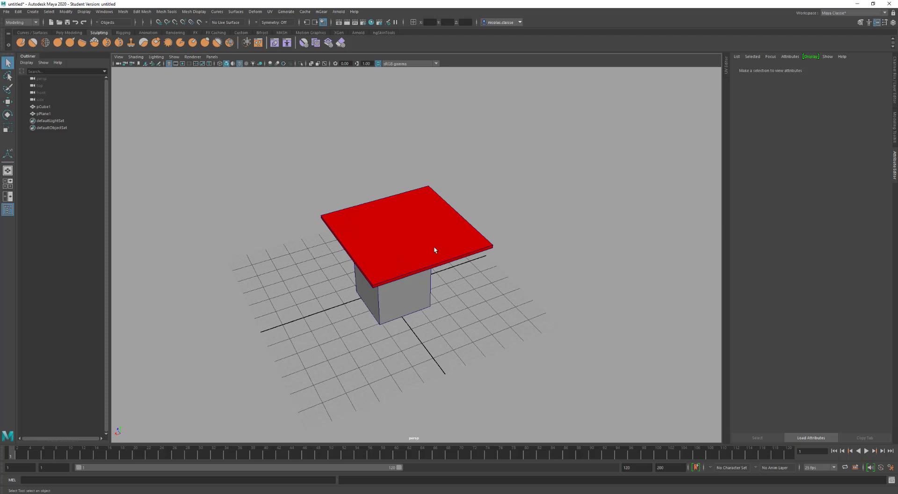
pyautogui.scroll(-10, 434, 249)
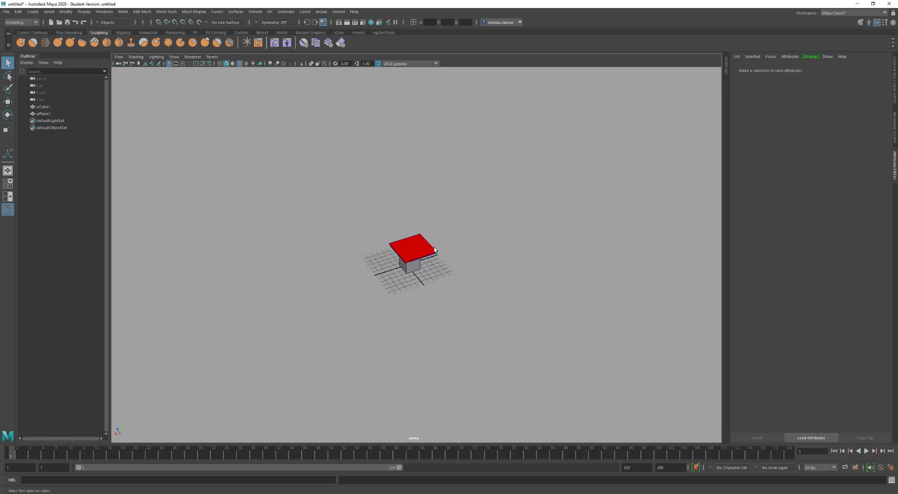
# Set the red plane's width and height to 3000 in its polyPlane1 creation settings.
pyautogui.click(427, 254)
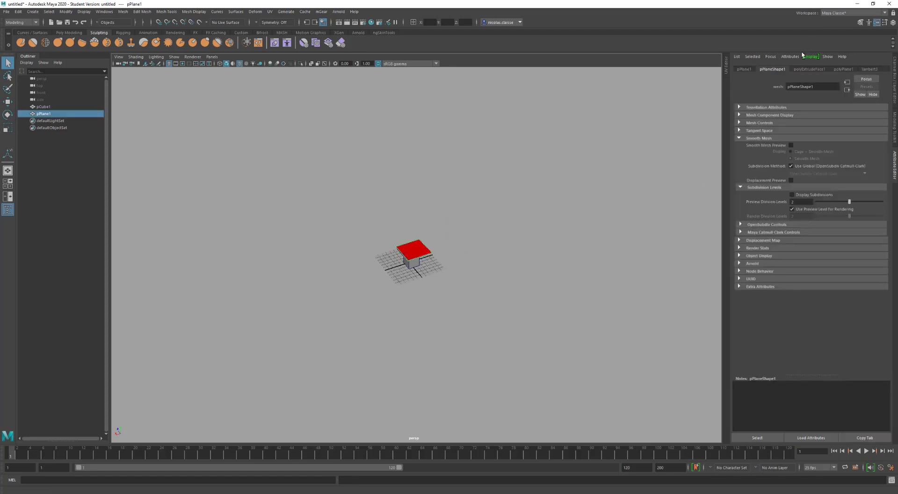
pyautogui.hotkey('ctrl', 'a')
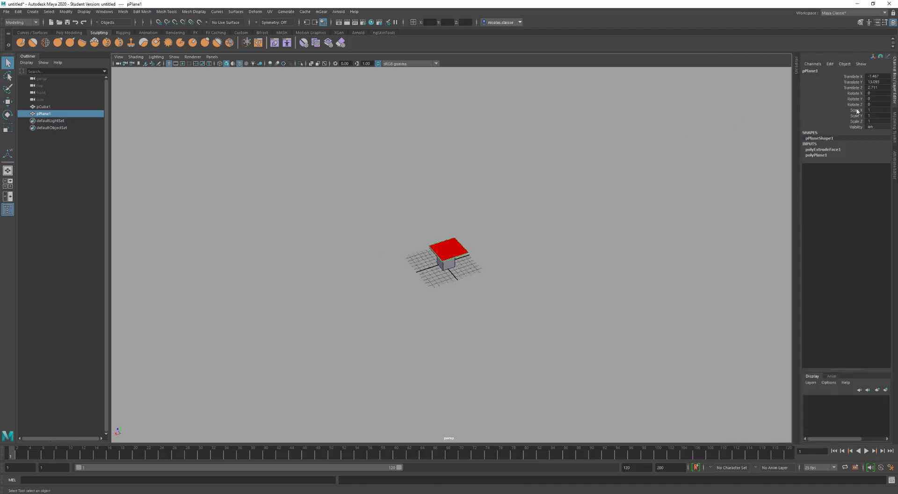
pyautogui.click(857, 111)
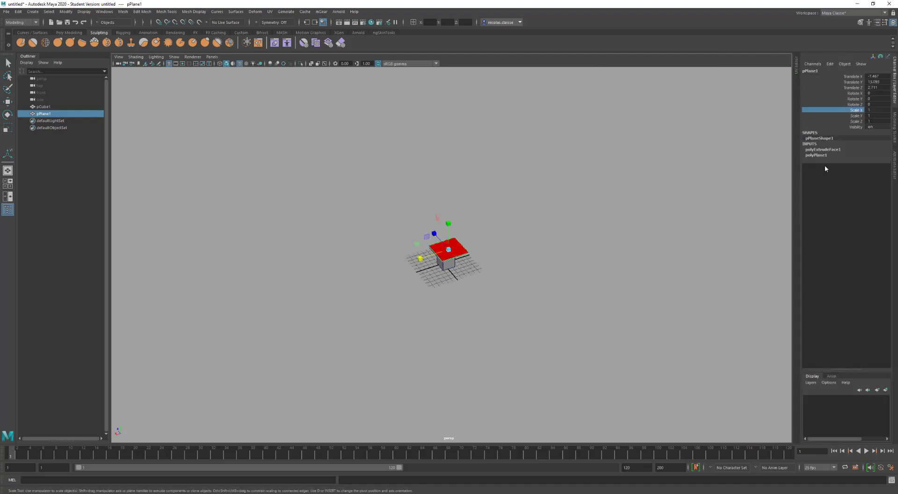
pyautogui.click(815, 155)
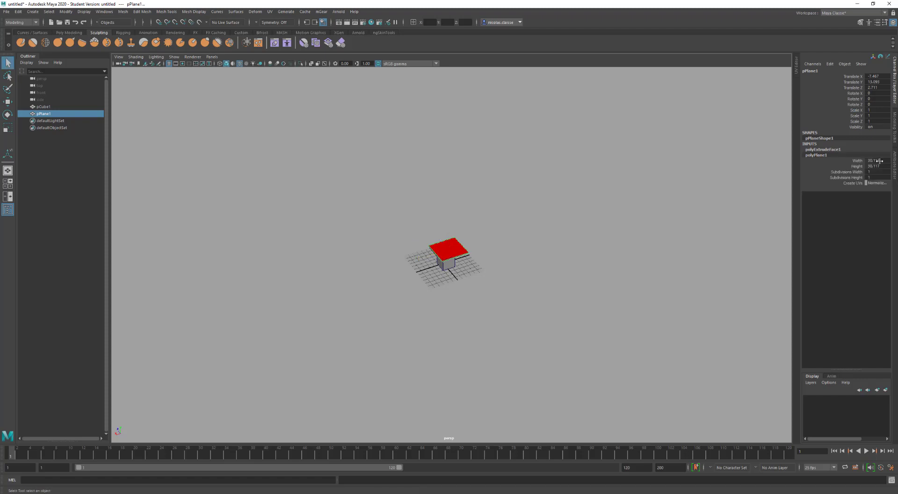
pyautogui.moveTo(879, 161); pyautogui.dragTo(876, 165)
pyautogui.write('3000')
pyautogui.press('Return')
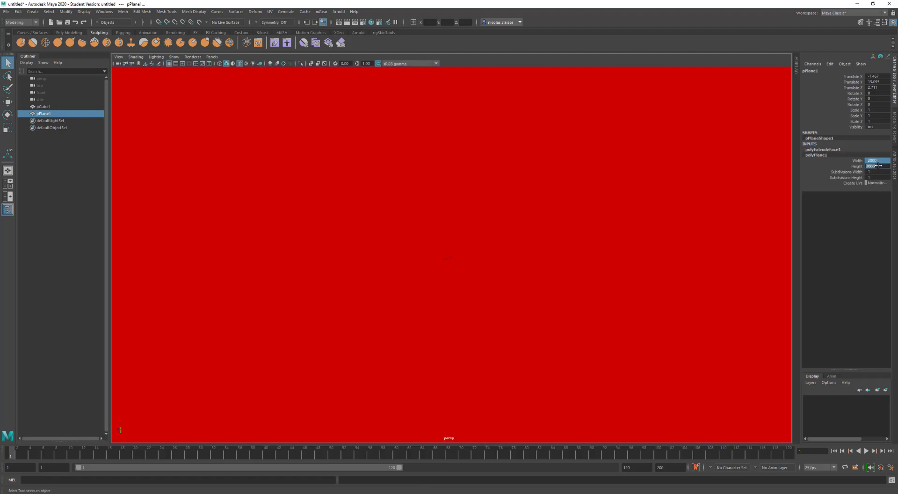
# Examine the flickering surfaces of the enlarged red plane from several angles and distances.
pyautogui.scroll(-10, 457, 189)
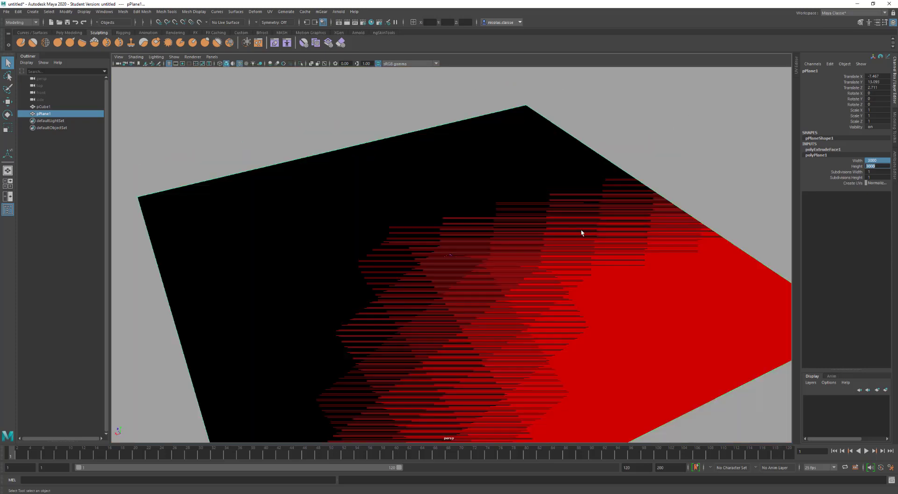
pyautogui.keyDown('alt'); pyautogui.moveTo(579, 230); pyautogui.dragTo(540, 276); pyautogui.keyUp('alt')
pyautogui.keyDown('alt'); pyautogui.moveTo(538, 273); pyautogui.dragTo(558, 298, button='right'); pyautogui.keyUp('alt')
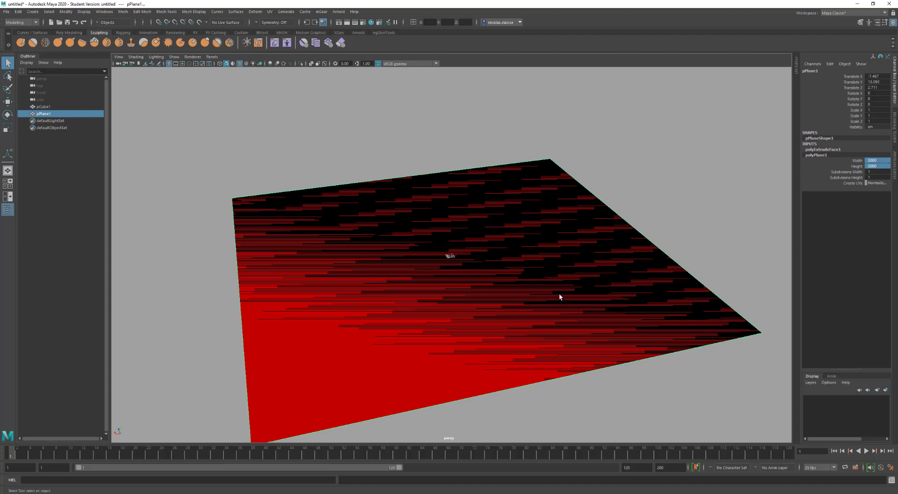
pyautogui.moveTo(561, 291)
pyautogui.keyDown('alt'); pyautogui.mouseDown()
pyautogui.moveTo(563, 305)
pyautogui.moveTo(553, 301)
pyautogui.mouseUp(); pyautogui.keyUp('alt')
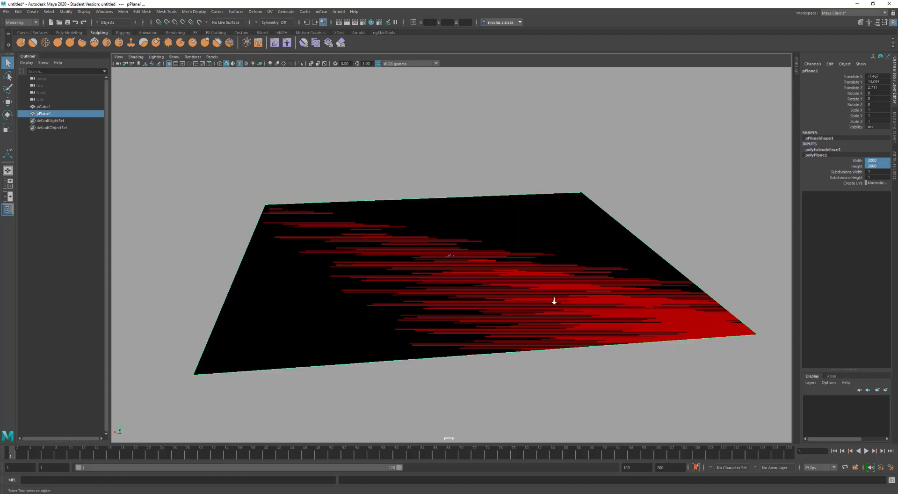
pyautogui.keyDown('alt'); pyautogui.moveTo(553, 301); pyautogui.dragTo(719, 356, button='right'); pyautogui.keyUp('alt')
pyautogui.keyDown('alt'); pyautogui.moveTo(719, 357); pyautogui.dragTo(587, 301); pyautogui.keyUp('alt')
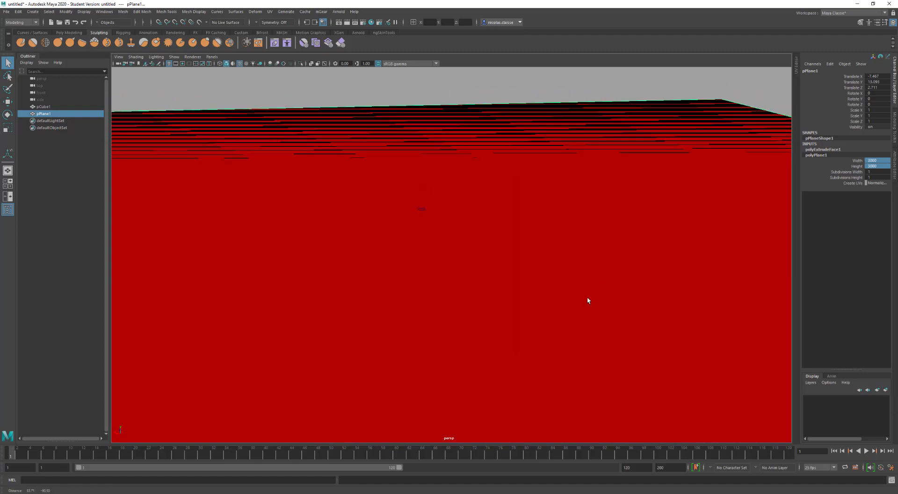
# Display the default material in the viewport, and switch the plane's smooth mesh preview on and off.
pyautogui.click(233, 64)
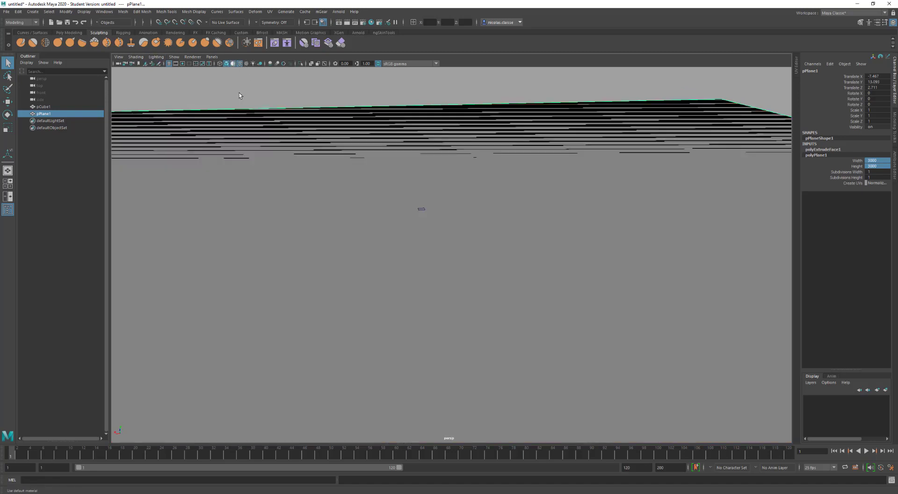
pyautogui.scroll(-4, 419, 286)
pyautogui.scroll(-3, 418, 286)
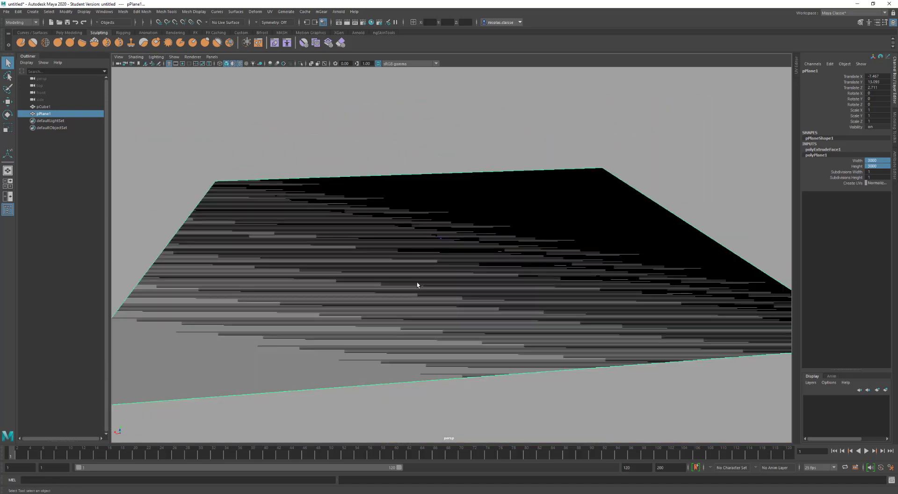
pyautogui.keyDown('alt'); pyautogui.moveTo(362, 295); pyautogui.dragTo(369, 297); pyautogui.keyUp('alt')
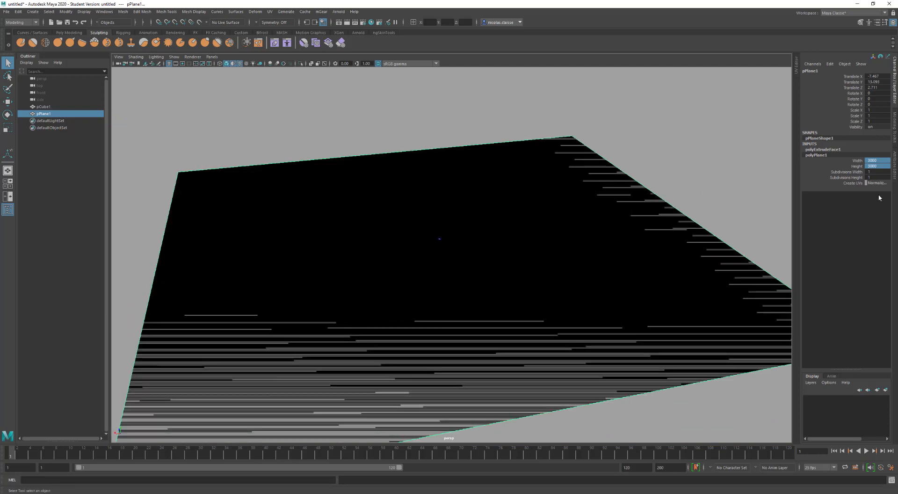
pyautogui.press('3')
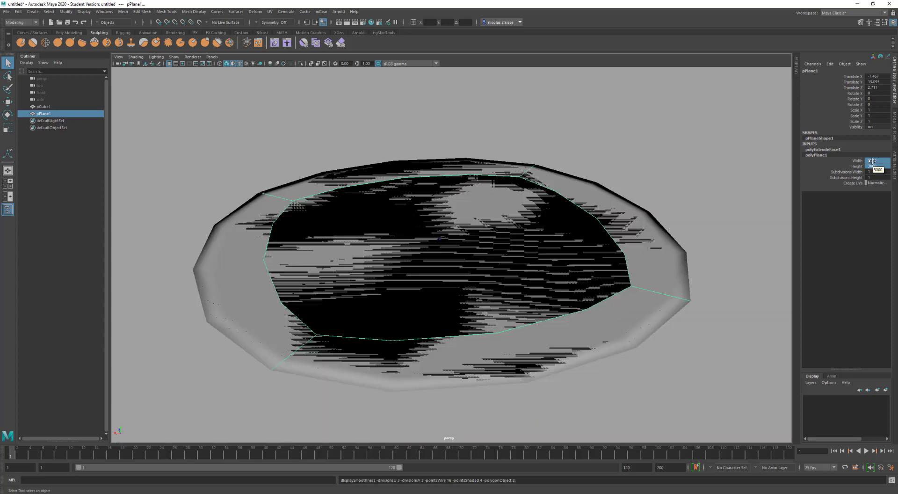
pyautogui.press('1')
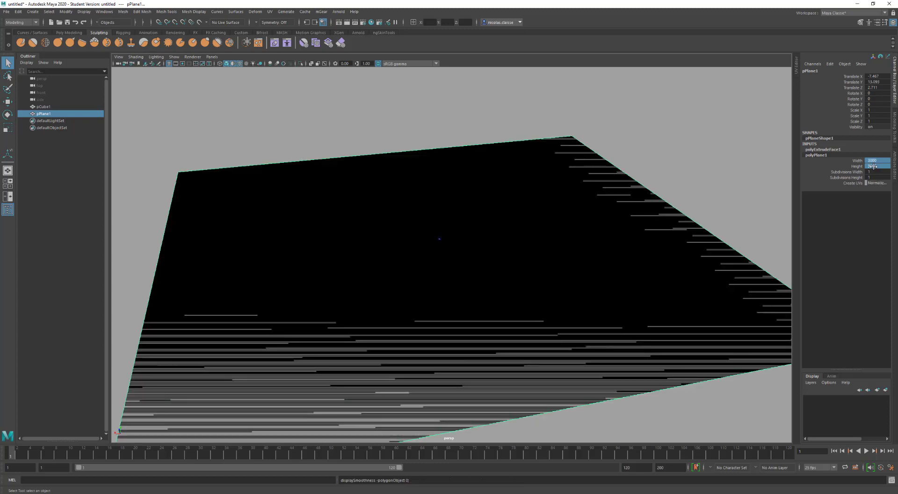
# Set the plane's width and height to 300 and inspect its surface at different distances.
pyautogui.click(872, 166)
pyautogui.press('Return')
pyautogui.scroll(5, 488, 254)
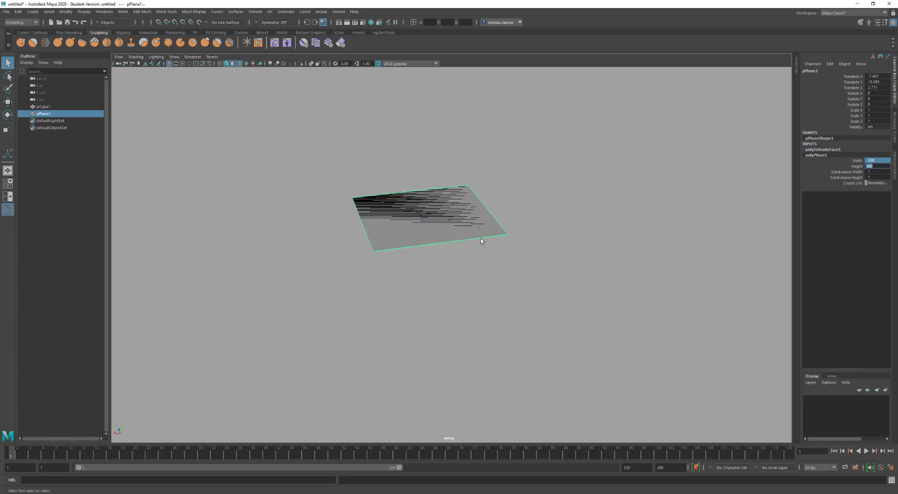
pyautogui.moveTo(449, 210)
pyautogui.keyDown('alt'); pyautogui.mouseDown()
pyautogui.moveTo(439, 211)
pyautogui.moveTo(449, 215)
pyautogui.mouseUp(); pyautogui.keyUp('alt')
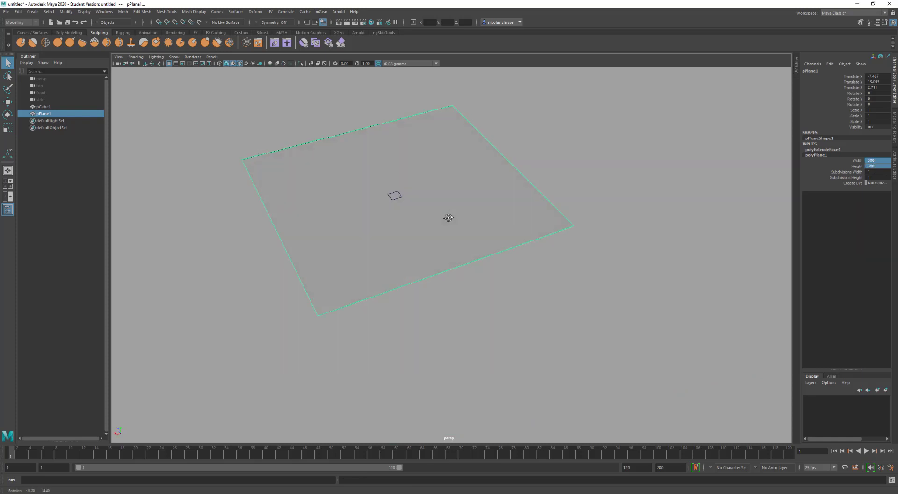
pyautogui.keyDown('alt'); pyautogui.moveTo(450, 215); pyautogui.dragTo(335, 178, button='right'); pyautogui.keyUp('alt')
# Open the perspective camera's attributes and select its near clip plane value.
pyautogui.hotkey('ctrl', 'a')
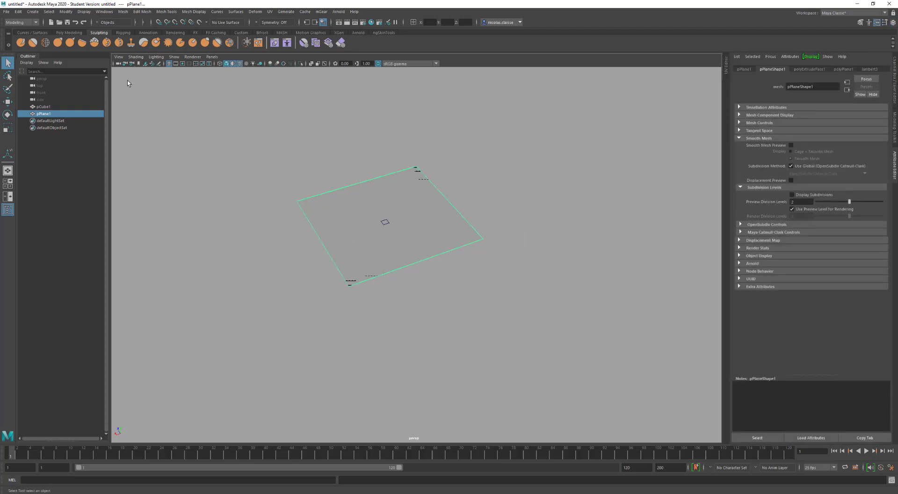
pyautogui.click(132, 63)
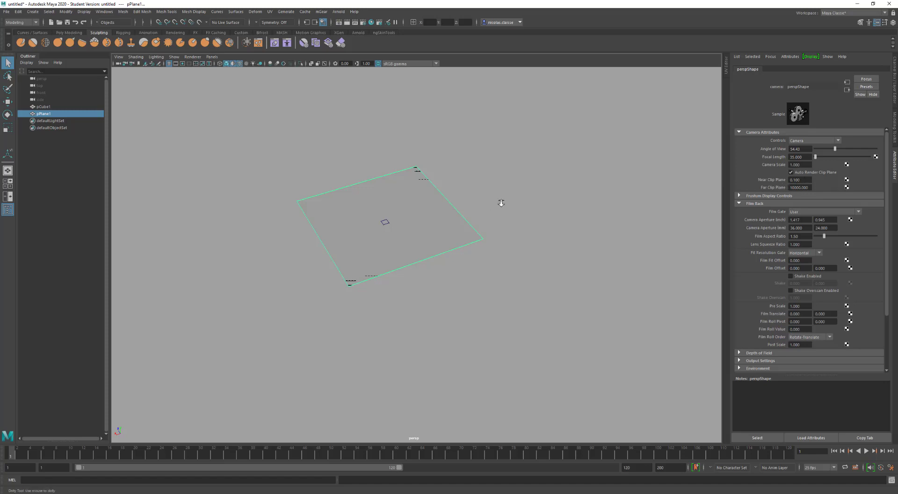
pyautogui.keyDown('alt'); pyautogui.moveTo(499, 200); pyautogui.dragTo(477, 200, button='right'); pyautogui.keyUp('alt')
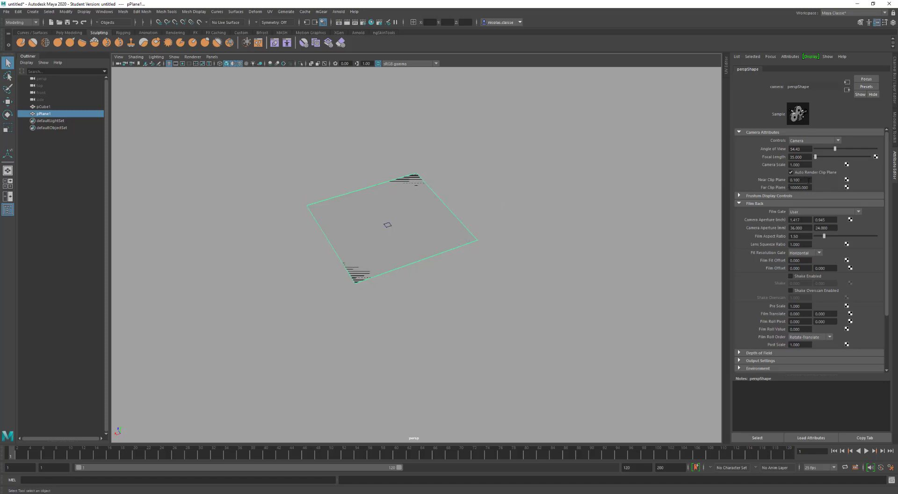
pyautogui.moveTo(807, 180); pyautogui.dragTo(769, 180)
# Show the front and perspective views side by side and frame the plane in the front view.
pyautogui.click(20, 195)
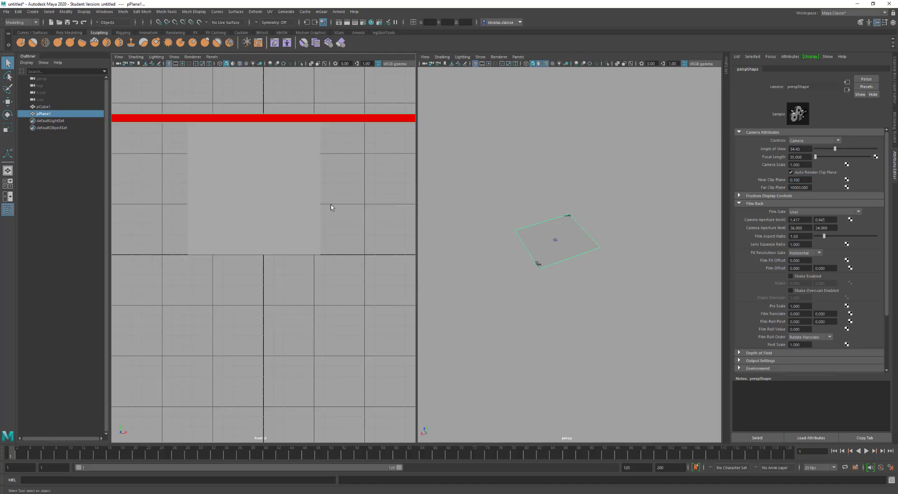
pyautogui.press('f')
pyautogui.scroll(-2, 275, 184)
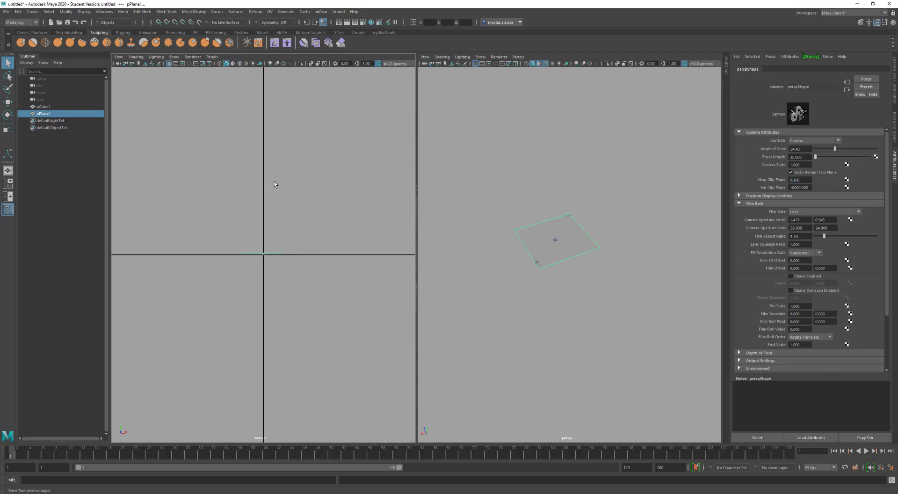
# Select the perspective camera in the Outliner, unhide it, and activate the Scale tool on it.
pyautogui.click(42, 79)
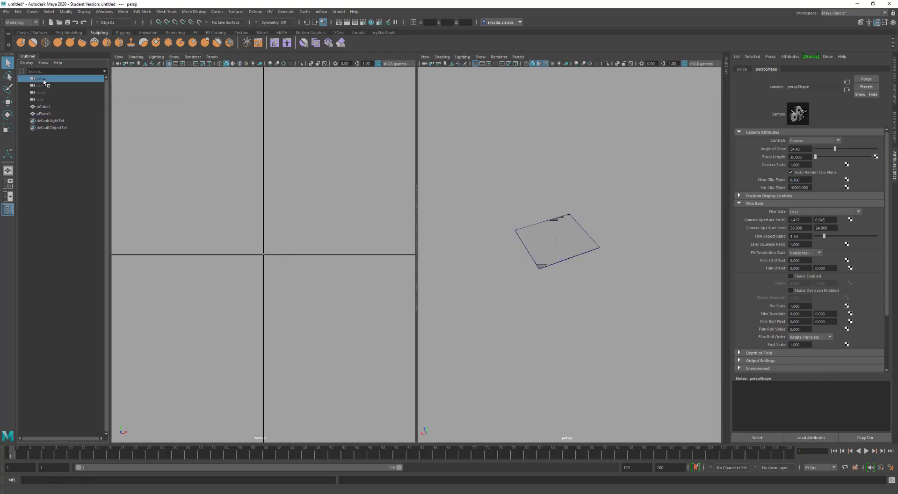
pyautogui.press('h')
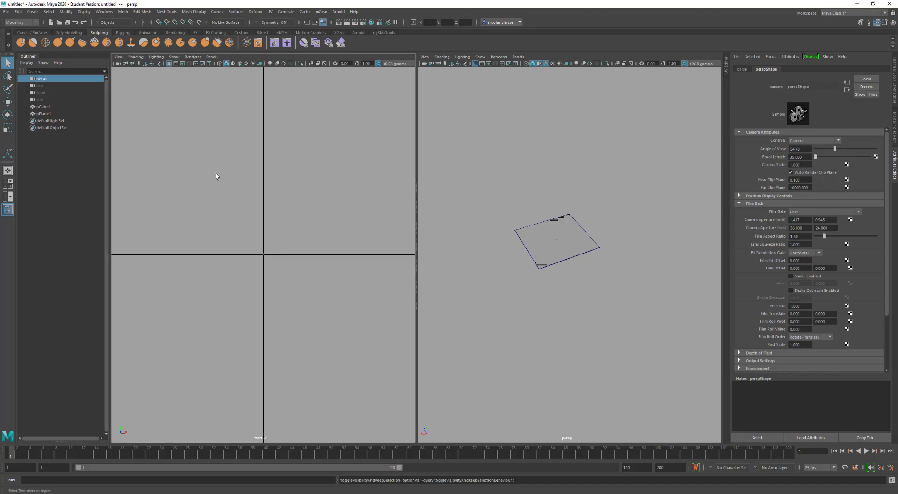
pyautogui.scroll(1, 216, 171)
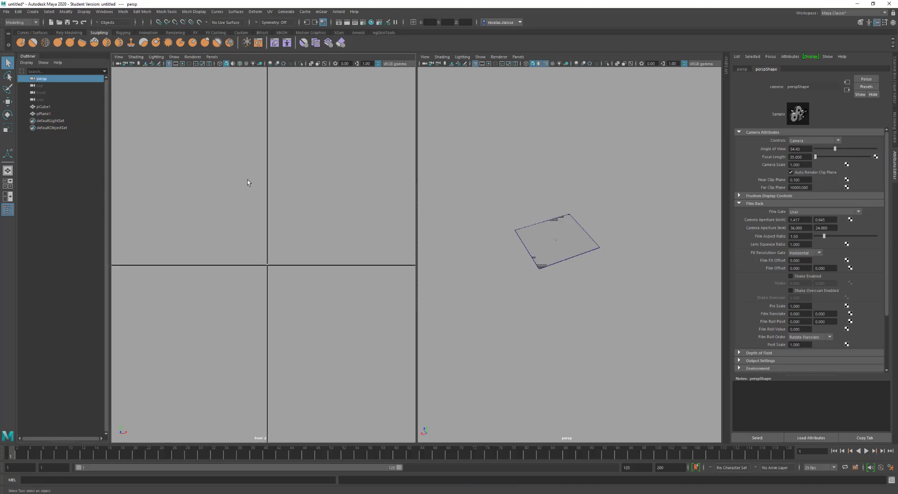
pyautogui.press('w')
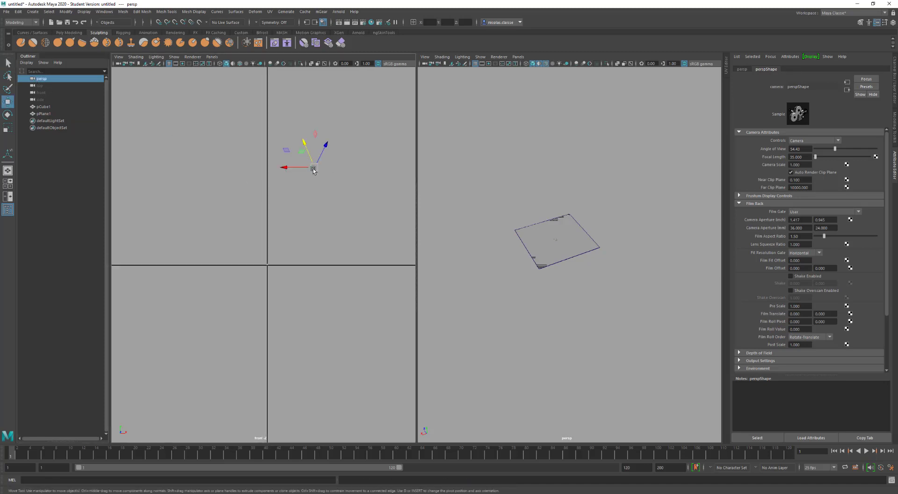
pyautogui.press('r')
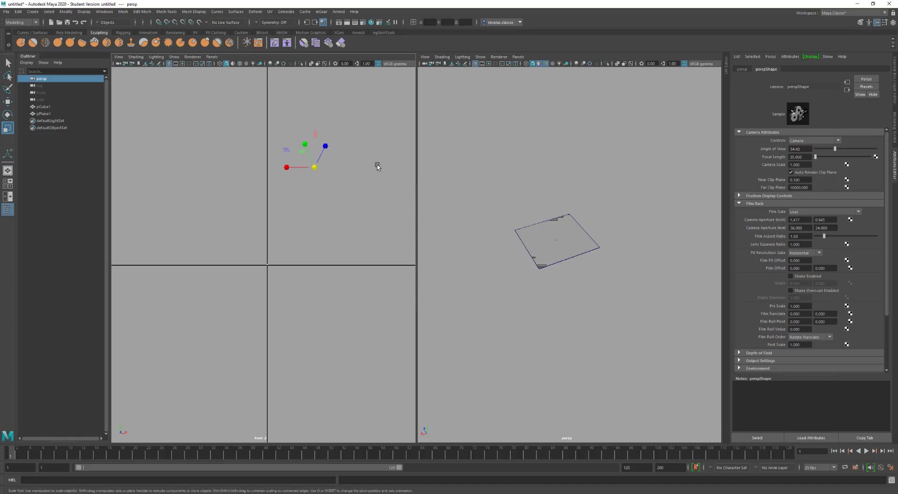
# Show all hidden objects in the scene, including the cameras, and check the camera in the front view.
pyautogui.click(176, 57)
pyautogui.click(186, 77)
pyautogui.click(84, 11)
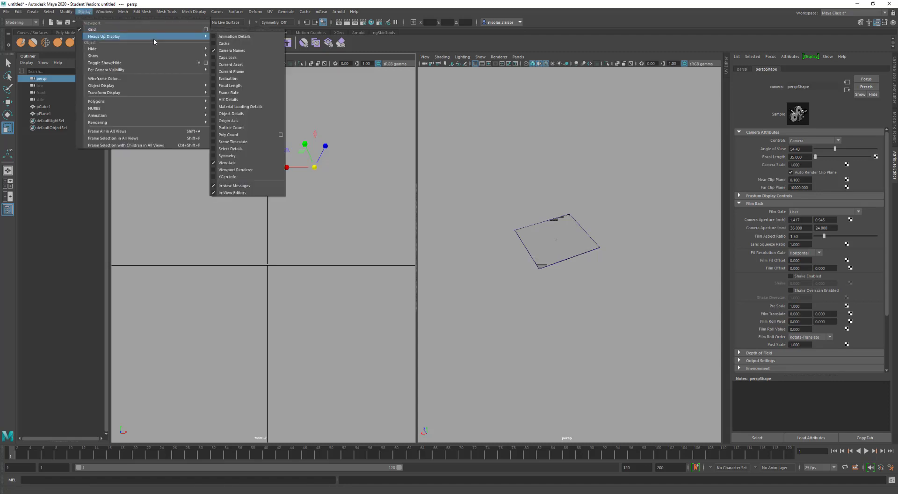
pyautogui.moveTo(187, 56)
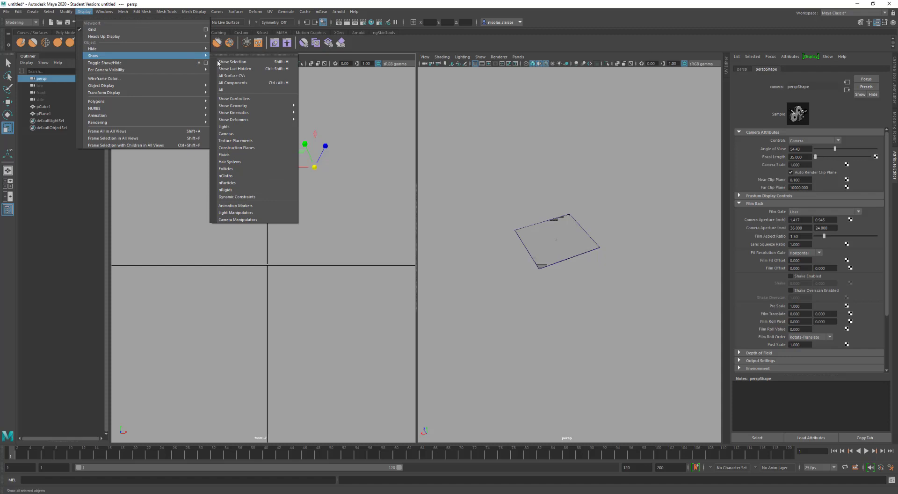
pyautogui.click(239, 90)
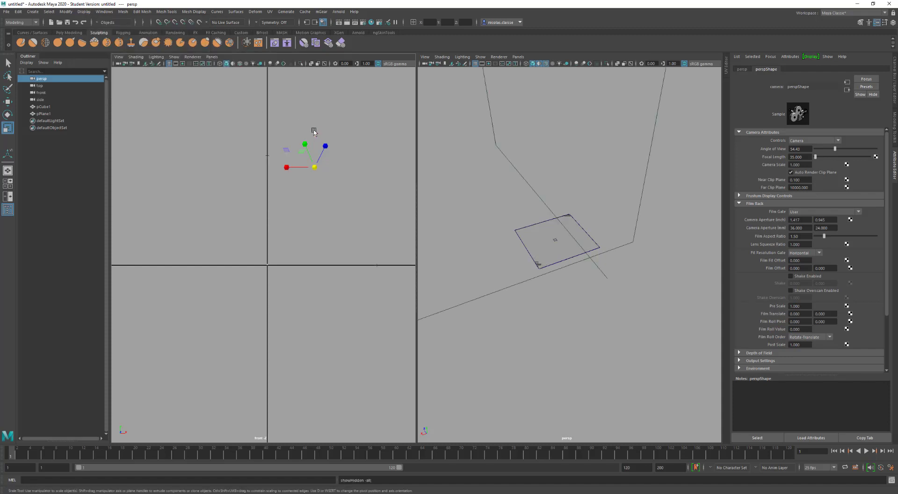
pyautogui.scroll(-2, 313, 134)
pyautogui.scroll(1, 312, 131)
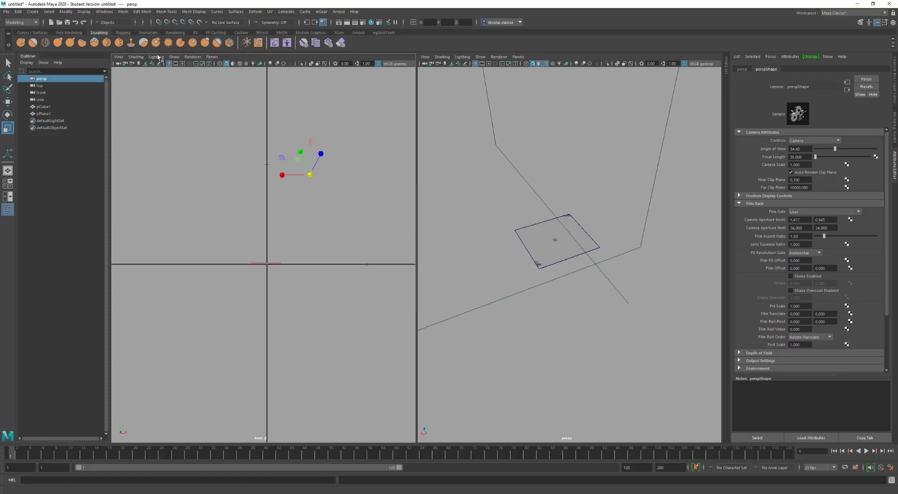
# Hide all object types in the front view, and show them all again.
pyautogui.click(173, 57)
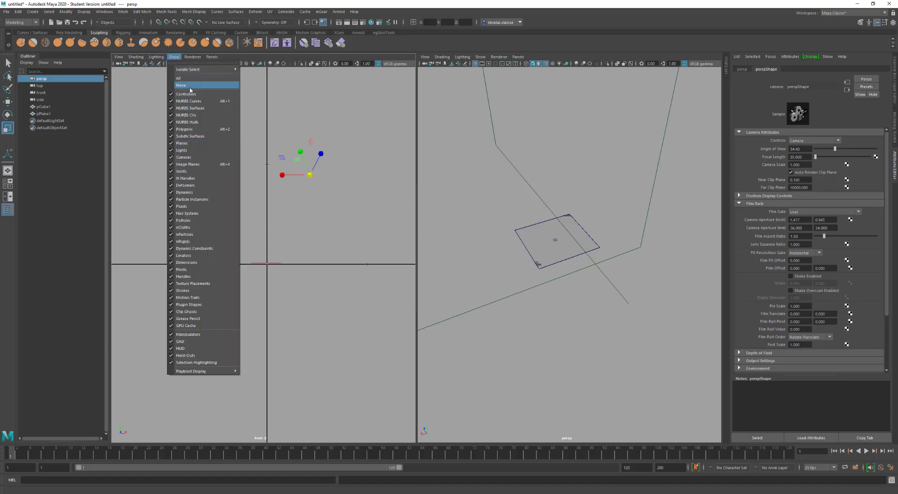
pyautogui.click(190, 88)
pyautogui.click(174, 57)
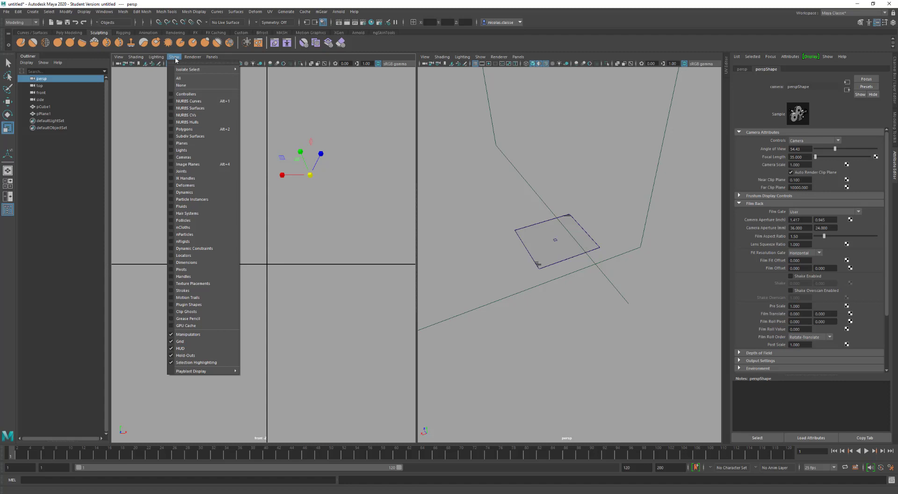
pyautogui.click(186, 85)
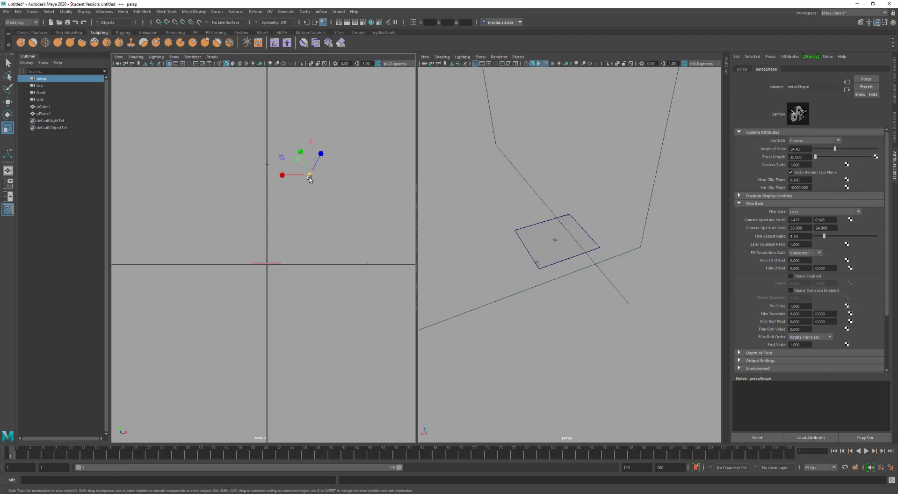
# Scale the perspective camera up uniformly until its icon is visible in the front view, and watch it follow the perspective view around the plane.
pyautogui.moveTo(309, 179); pyautogui.dragTo(361, 184)
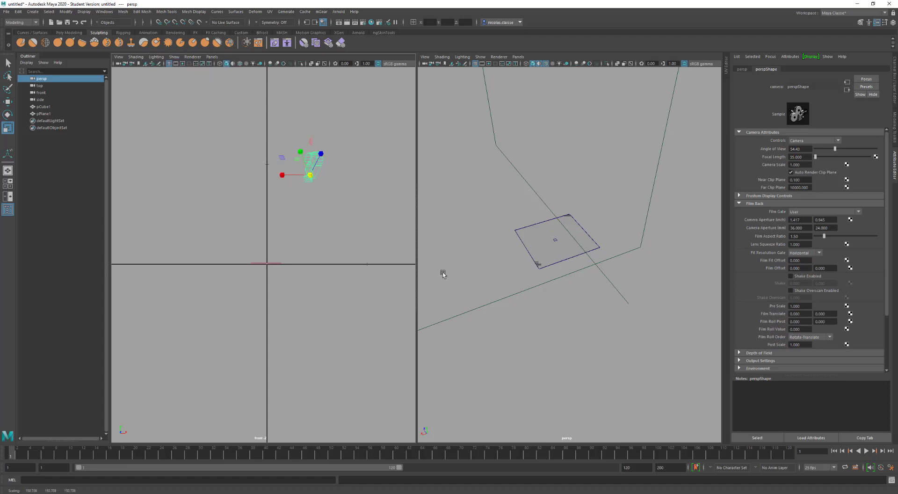
pyautogui.keyDown('alt'); pyautogui.moveTo(327, 207); pyautogui.dragTo(327, 214); pyautogui.keyUp('alt')
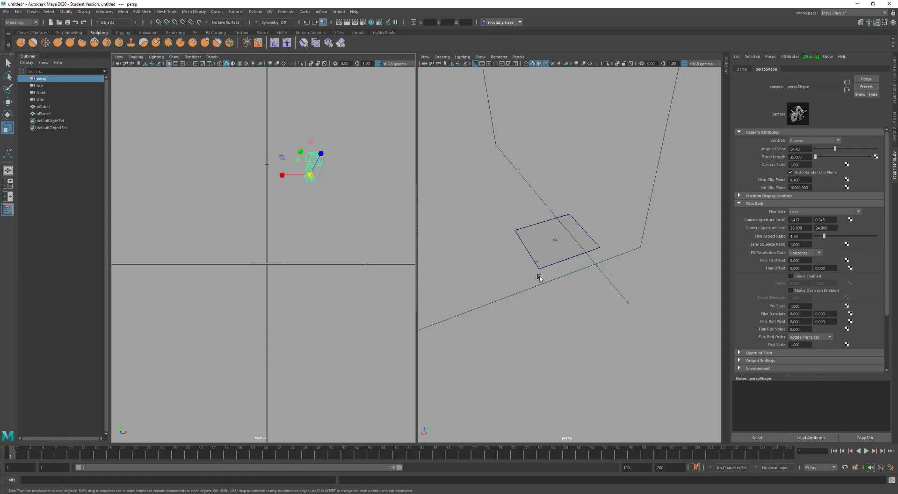
pyautogui.keyDown('alt'); pyautogui.moveTo(540, 278); pyautogui.dragTo(541, 303); pyautogui.keyUp('alt')
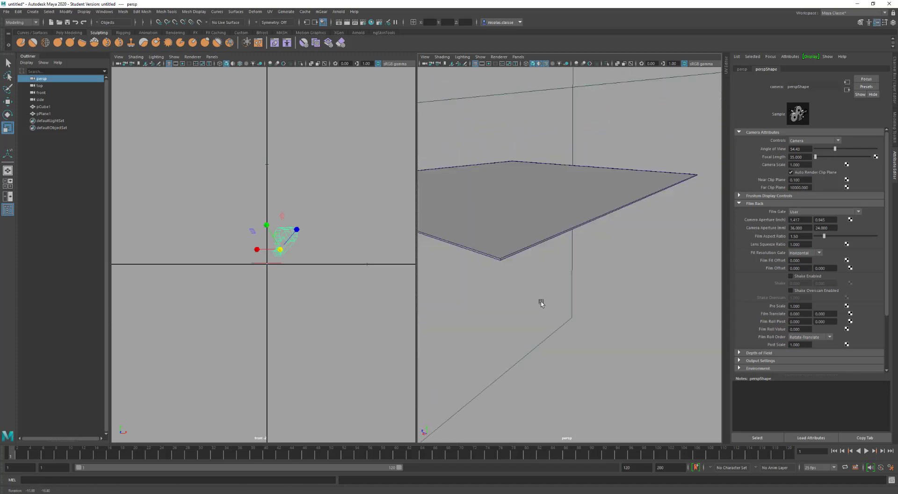
pyautogui.keyDown('alt'); pyautogui.moveTo(541, 303); pyautogui.dragTo(571, 325, button='right'); pyautogui.keyUp('alt')
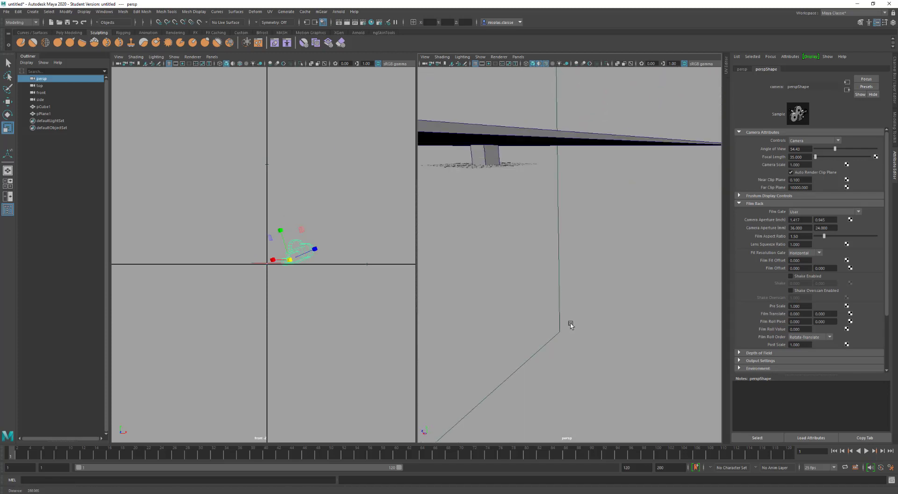
pyautogui.keyDown('alt'); pyautogui.moveTo(553, 296); pyautogui.dragTo(581, 280, button='right'); pyautogui.keyUp('alt')
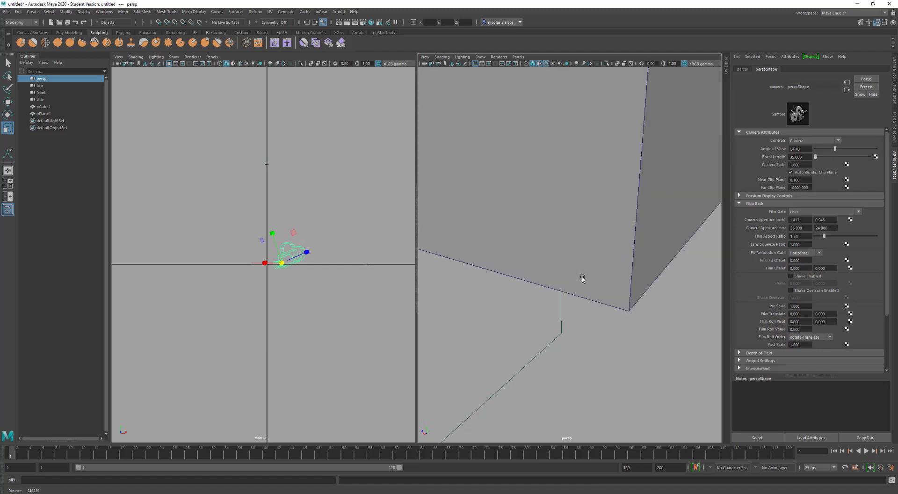
pyautogui.keyDown('alt'); pyautogui.moveTo(581, 278); pyautogui.dragTo(581, 279); pyautogui.keyUp('alt')
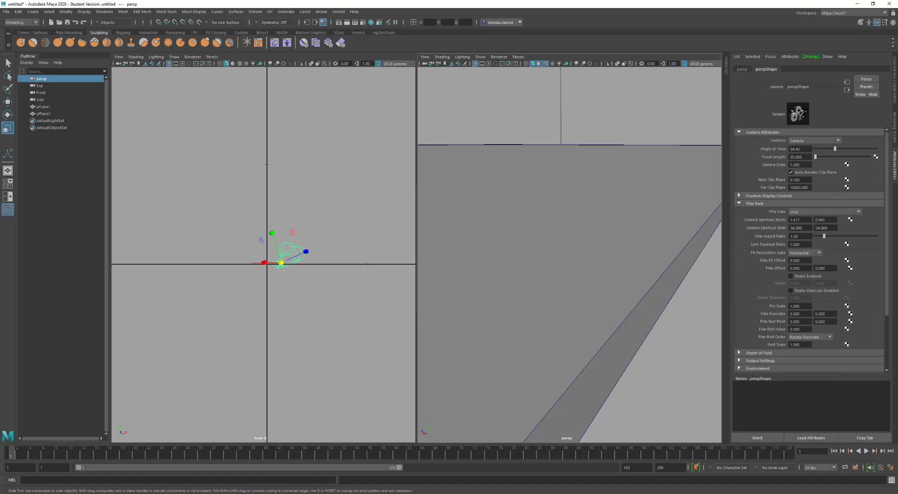
# Set the perspective camera's near clip plane to 10 and check how the plane's front corner is cut in the perspective view.
pyautogui.moveTo(804, 181); pyautogui.dragTo(764, 178)
pyautogui.write('10')
pyautogui.press('Return')
pyautogui.scroll(-5, 608, 271)
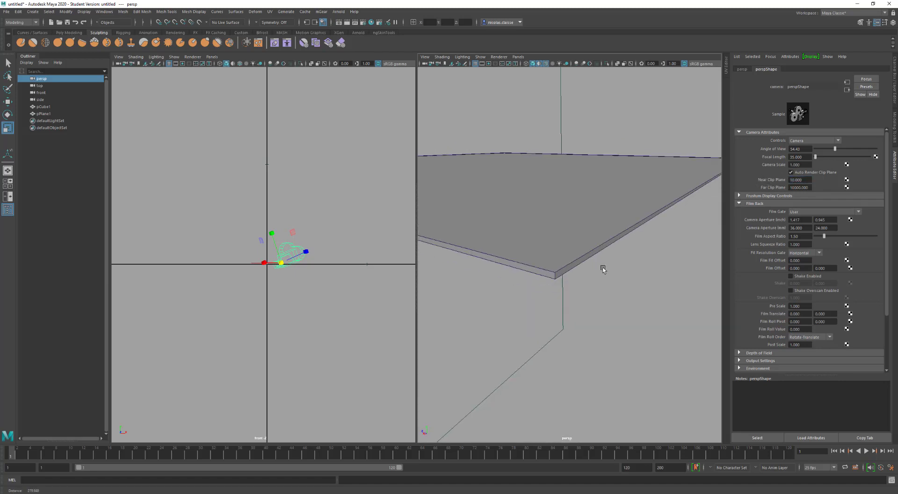
pyautogui.scroll(3, 608, 270)
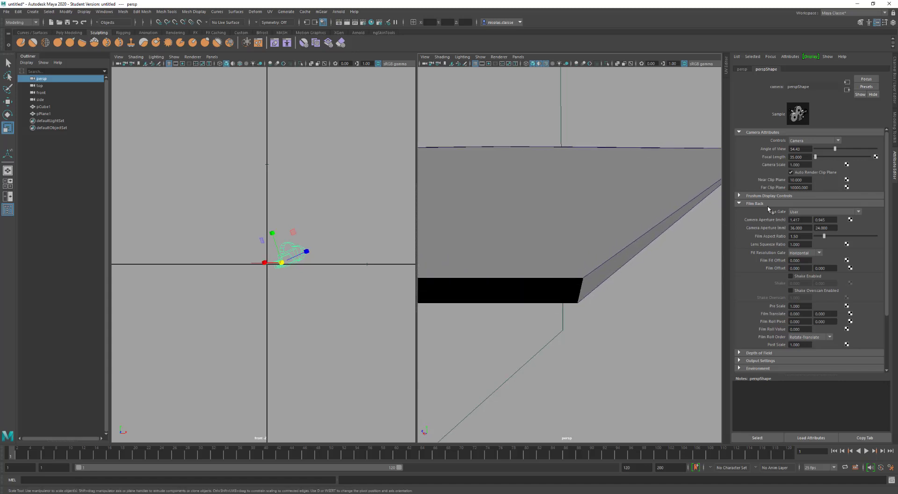
# Set the perspective camera's far clip plane to 20 and check how the plane is cut in the distance.
pyautogui.click(797, 188)
pyautogui.write('20')
pyautogui.press('Return')
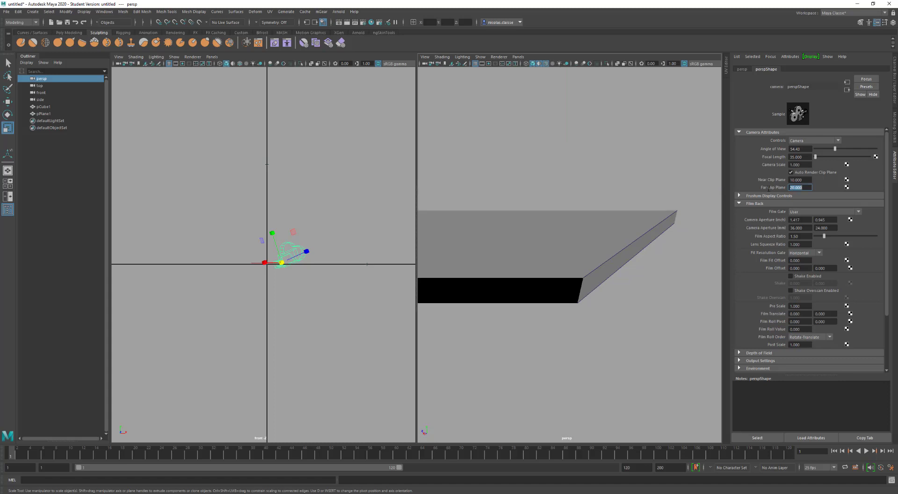
pyautogui.keyDown('alt'); pyautogui.moveTo(585, 255); pyautogui.dragTo(567, 265); pyautogui.keyUp('alt')
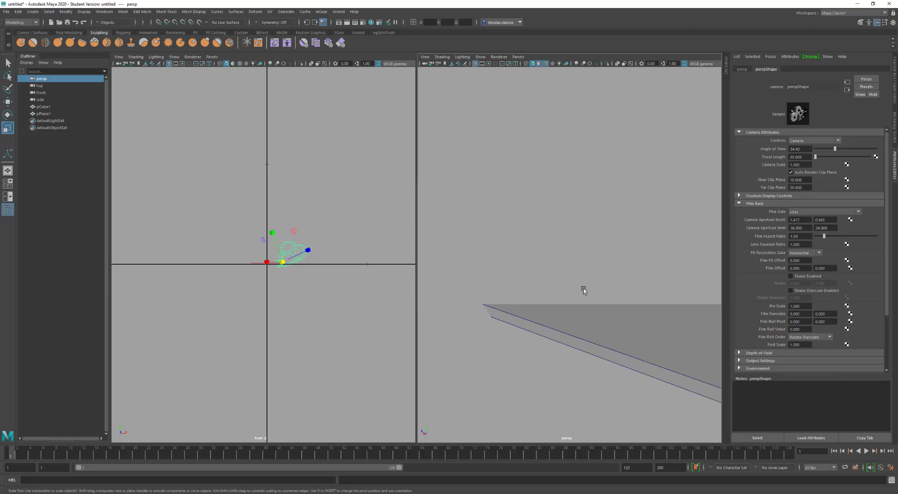
pyautogui.click(605, 327)
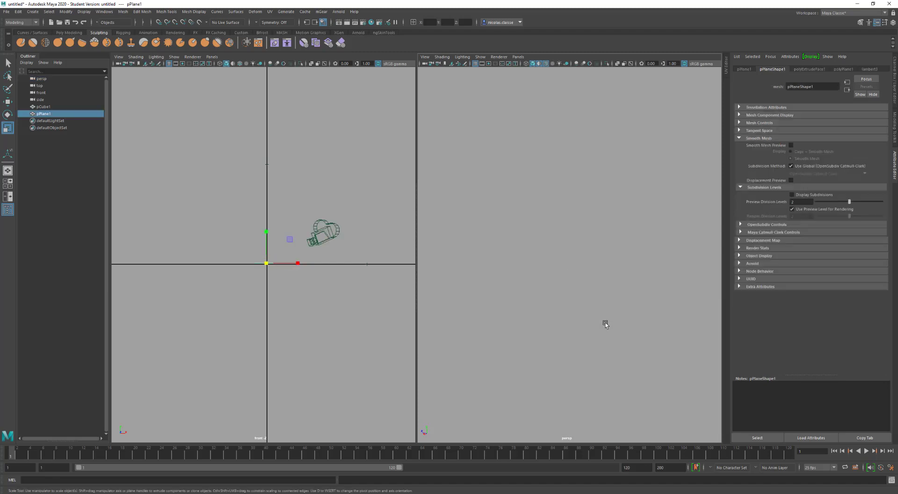
pyautogui.keyDown('alt'); pyautogui.moveTo(605, 322); pyautogui.dragTo(568, 303); pyautogui.keyUp('alt')
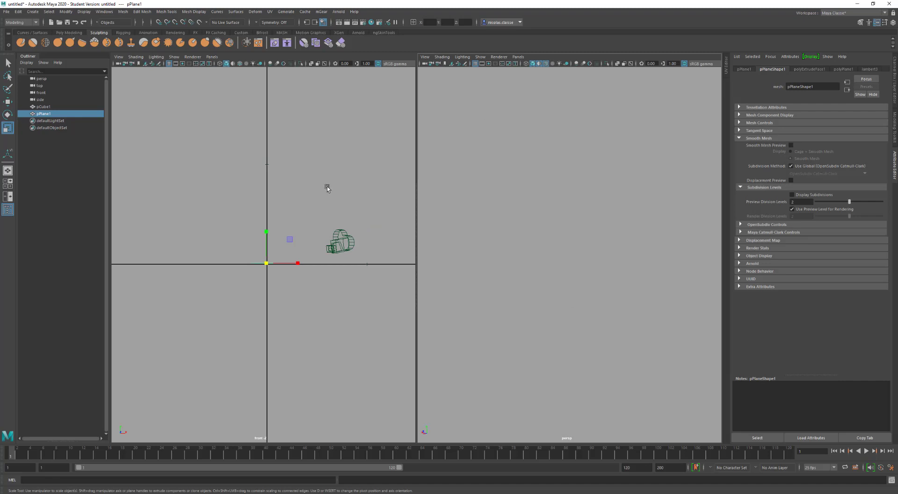
# Reselect the perspective camera in the front view and set its far clip plane to 200.
pyautogui.click(380, 253)
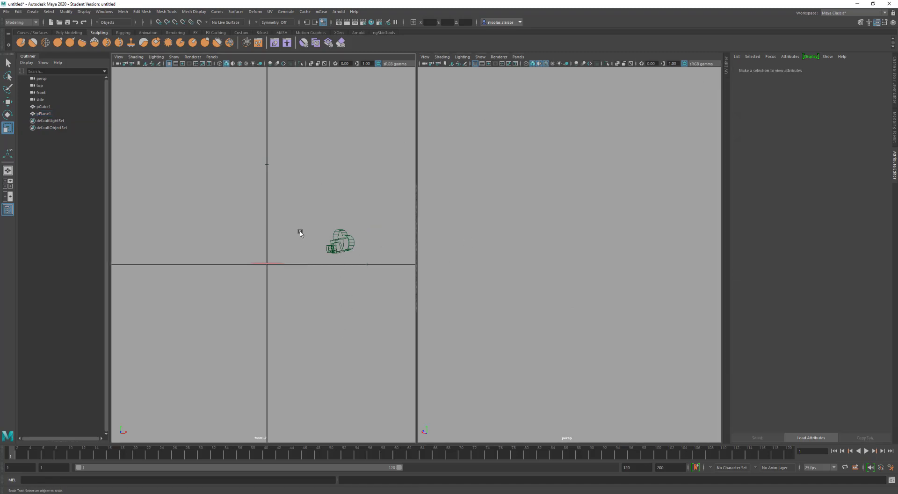
pyautogui.moveTo(353, 216); pyautogui.dragTo(328, 258)
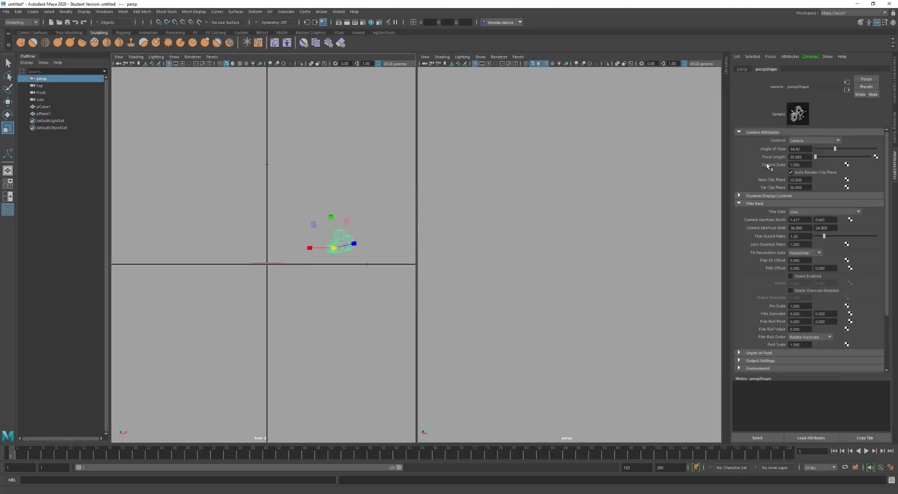
pyautogui.click(810, 187)
pyautogui.write('200')
pyautogui.press('Return')
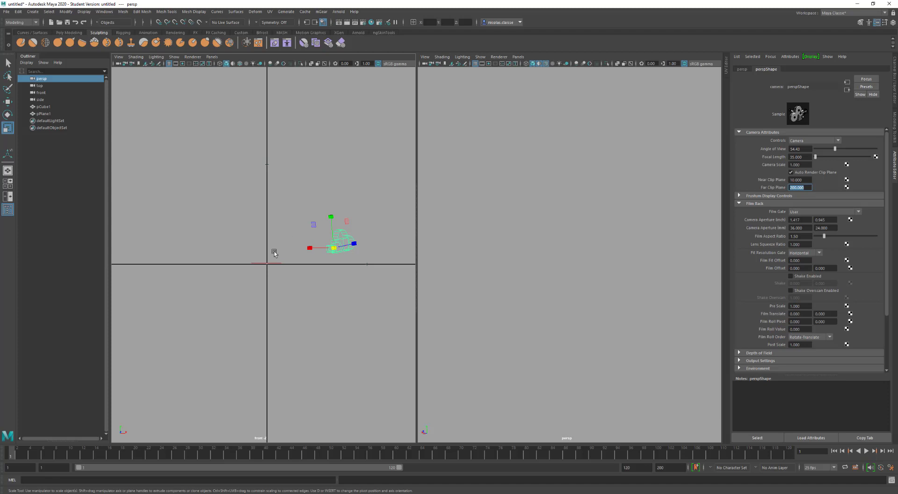
# Try deleting the objects at the origin in the front view, and undo the deletion.
pyautogui.moveTo(274, 252); pyautogui.dragTo(263, 271)
pyautogui.press('Delete')
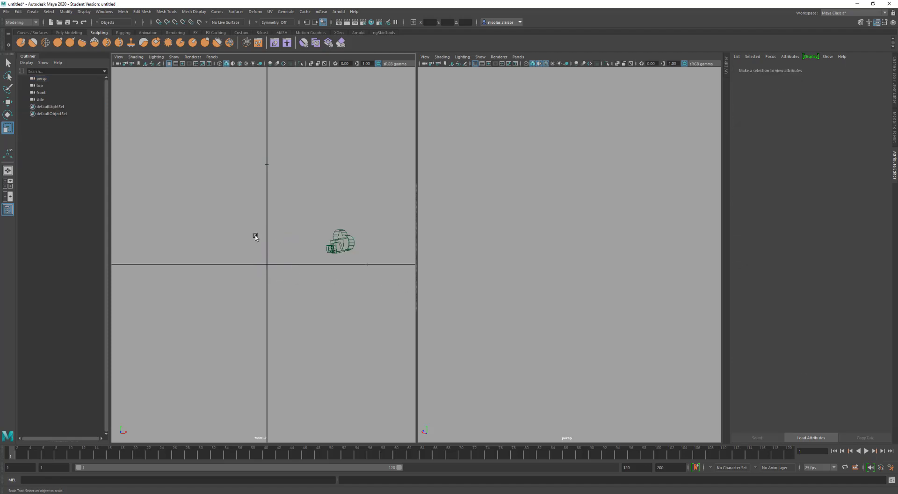
pyautogui.hotkey('ctrl', 'z')
# Hide pPlane1, select pCube1 and frame it close up in the perspective view so the near clip plane cuts into it.
pyautogui.click(62, 115)
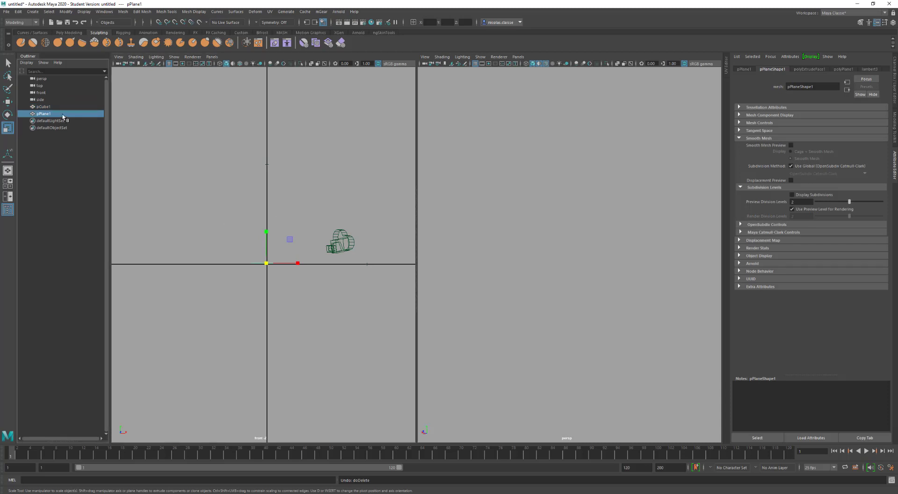
pyautogui.press('h')
pyautogui.click(62, 107)
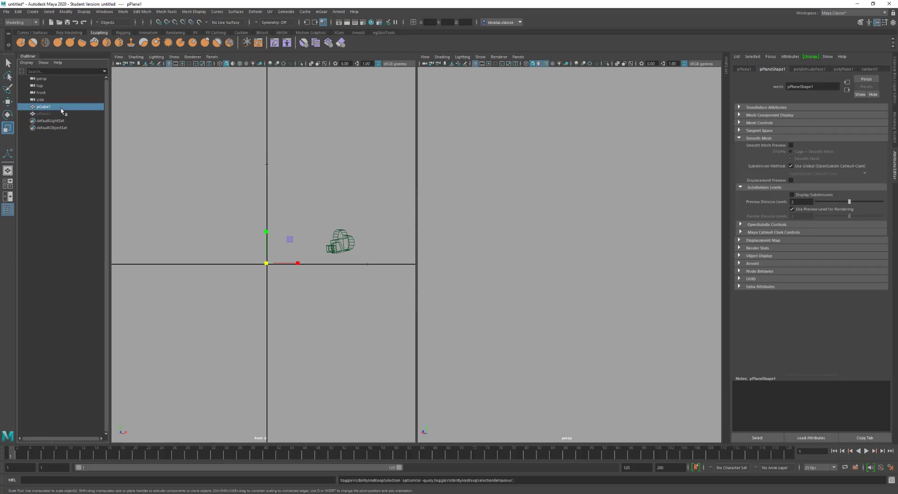
pyautogui.press('f')
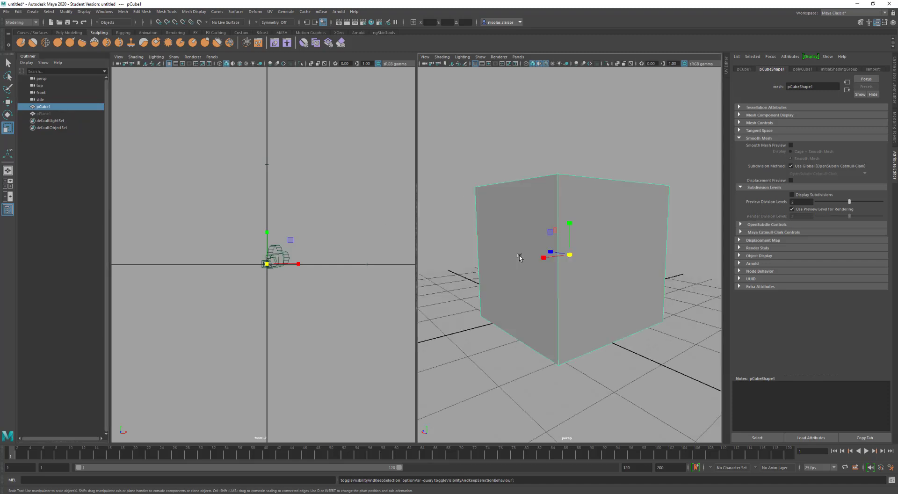
pyautogui.keyDown('alt'); pyautogui.moveTo(584, 262); pyautogui.dragTo(592, 290); pyautogui.keyUp('alt')
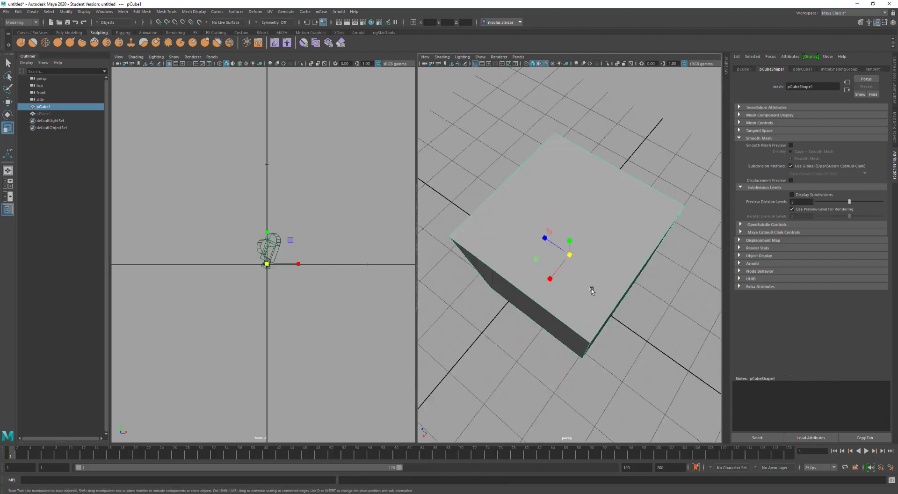
pyautogui.keyDown('alt'); pyautogui.moveTo(592, 290); pyautogui.dragTo(645, 310, button='right'); pyautogui.keyUp('alt')
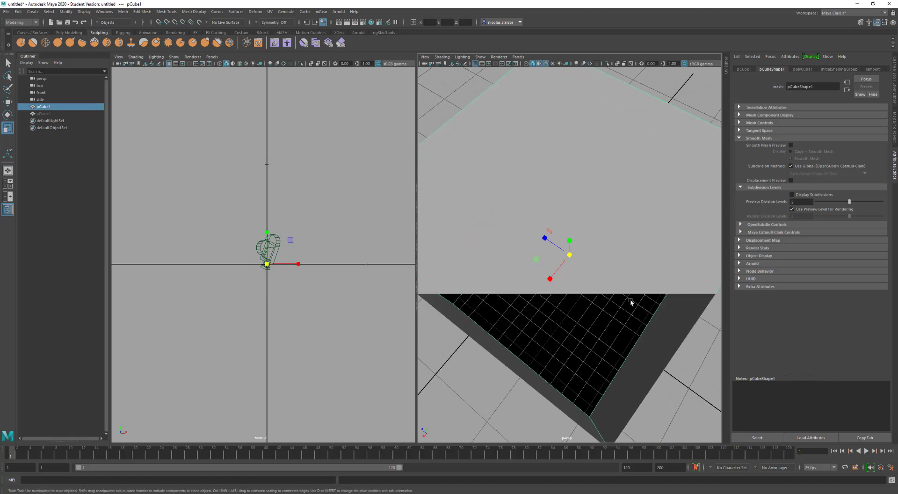
pyautogui.scroll(1, 581, 323)
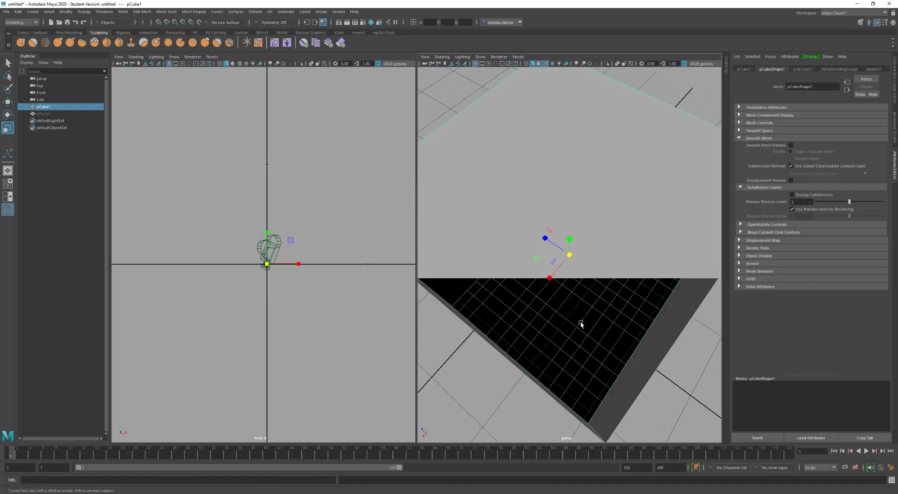
pyautogui.scroll(1, 581, 338)
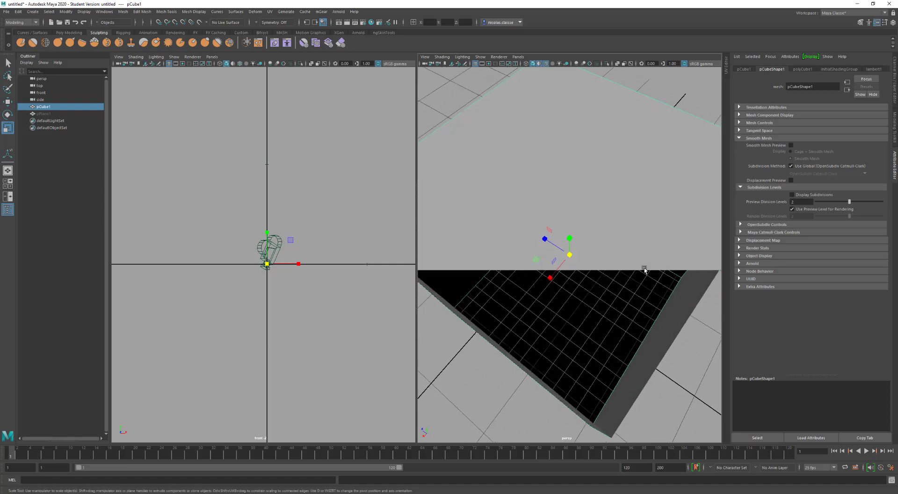
# Select the perspective view's camera and set its near clip plane to 1.
pyautogui.click(118, 63)
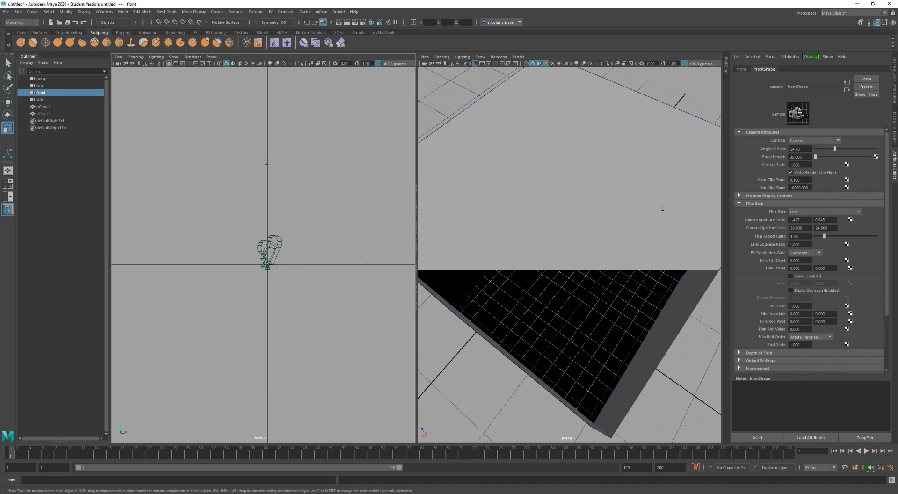
pyautogui.click(491, 215)
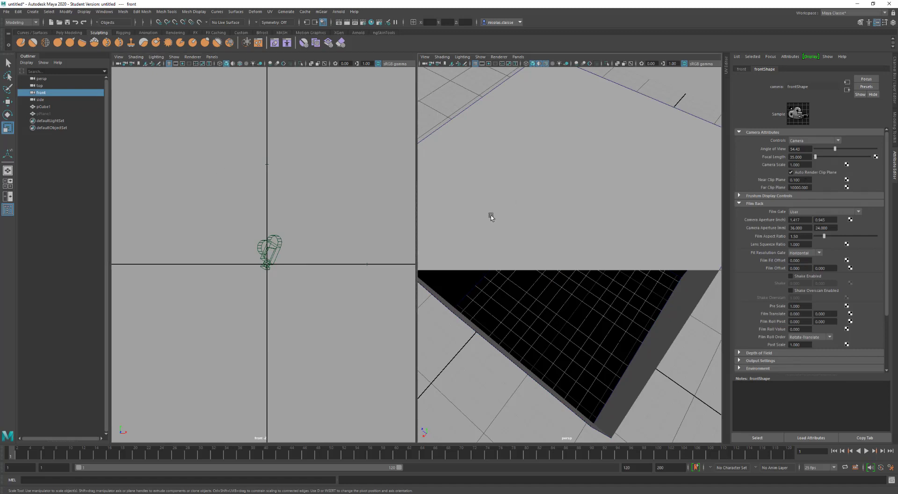
pyautogui.click(425, 64)
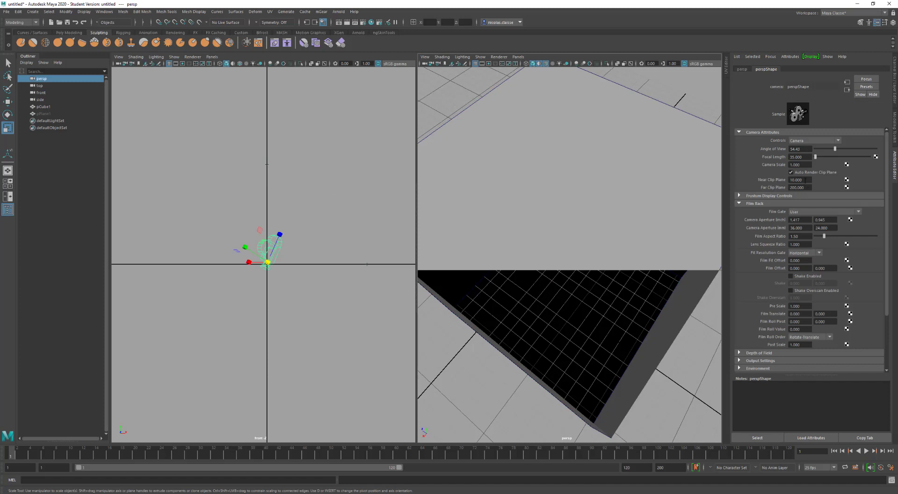
pyautogui.moveTo(805, 180); pyautogui.dragTo(759, 179)
pyautogui.write('1')
pyautogui.press('Return')
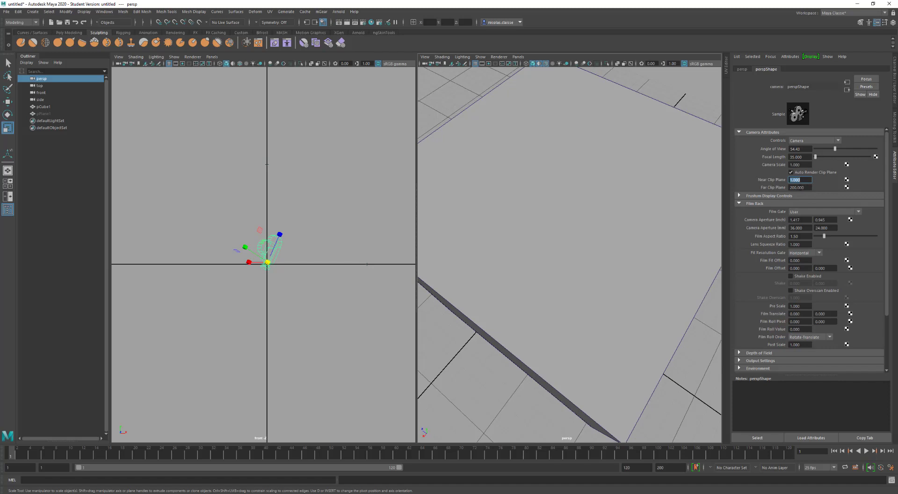
# Try far clip plane values of 2, 10 and 15 on the perspective camera.
pyautogui.press('Tab')
pyautogui.write('2')
pyautogui.press('Return')
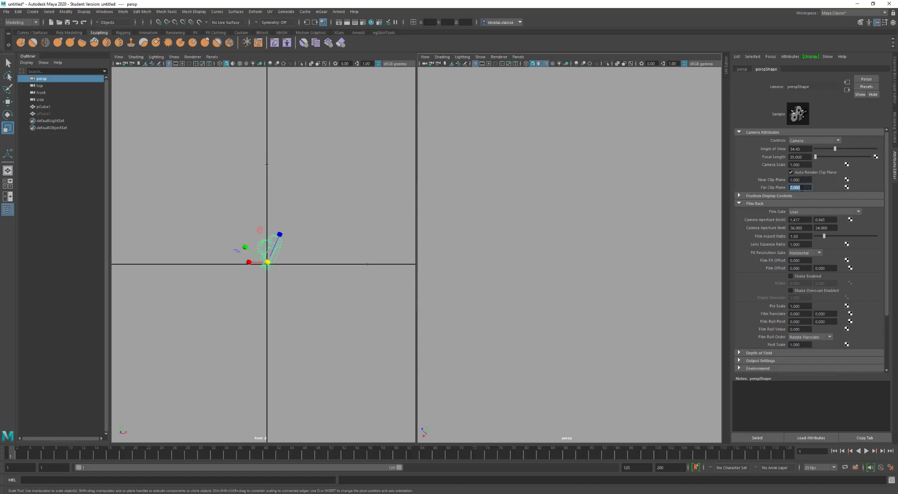
pyautogui.click(812, 187)
pyautogui.write('10')
pyautogui.press('Return')
pyautogui.write('15')
pyautogui.press('Return')
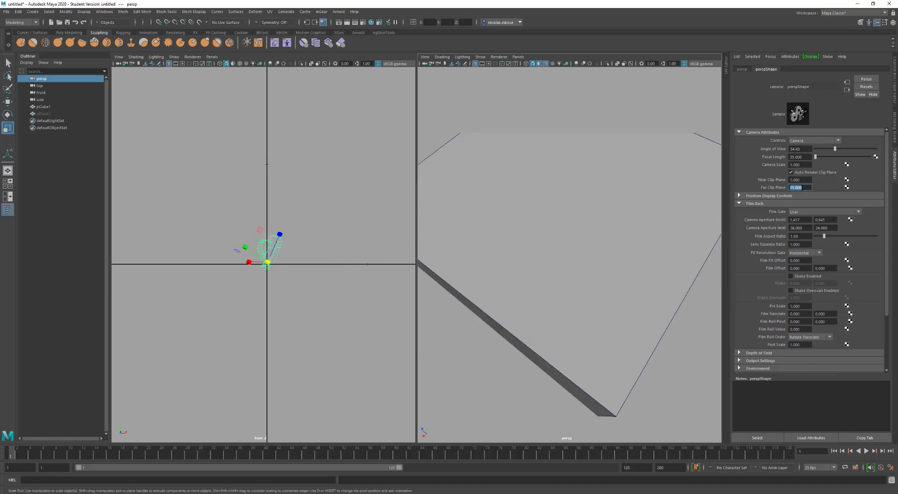
# Set the perspective camera's far clip plane to 1000 and bring the whole cube and grid into the perspective view.
pyautogui.write('1000')
pyautogui.press('Return')
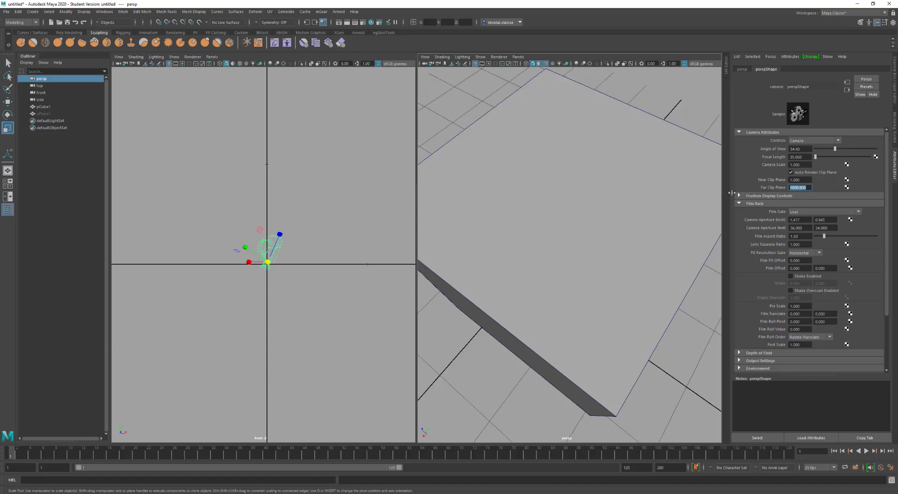
pyautogui.press('f')
pyautogui.keyDown('alt'); pyautogui.moveTo(583, 260); pyautogui.dragTo(584, 251); pyautogui.keyUp('alt')
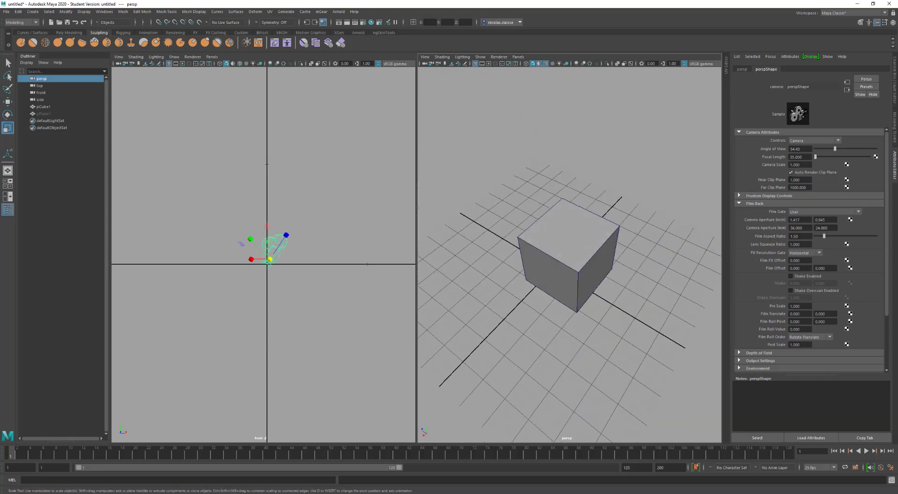
# Try a near clip plane of 100 and a far clip plane of 100000 on the perspective camera, with the whole grid in view.
pyautogui.click(808, 180)
pyautogui.write('100')
pyautogui.click(797, 187)
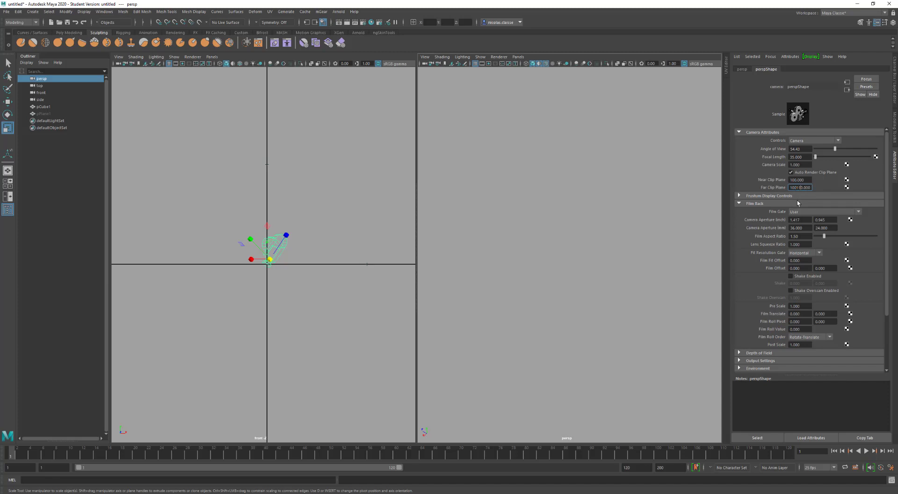
pyautogui.write('0')
pyautogui.press('Return')
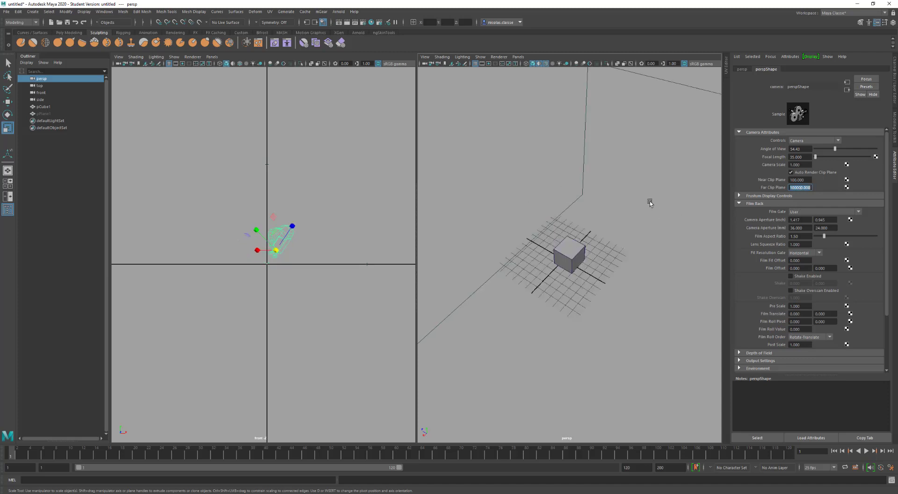
pyautogui.scroll(-3, 633, 211)
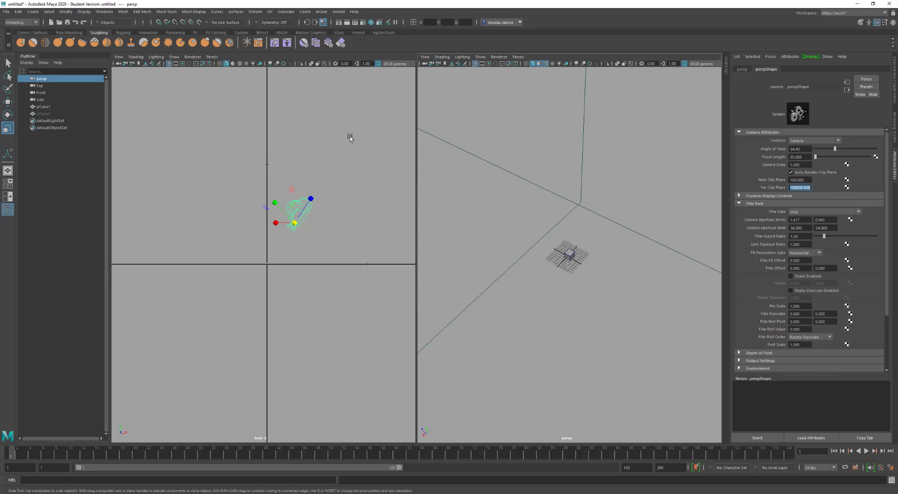
# Show pPlane1 again and set the perspective camera's near clip plane to 0.01, checking the plane from a slightly different angle.
pyautogui.click(68, 115)
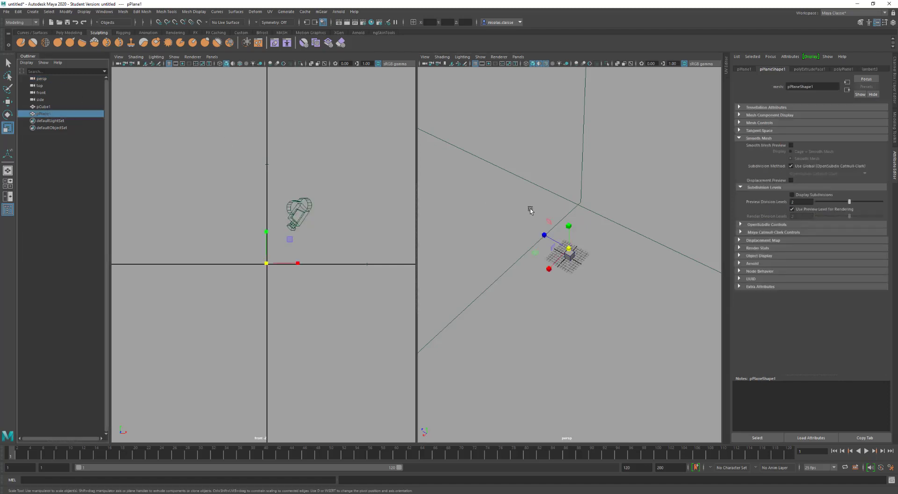
pyautogui.press('h')
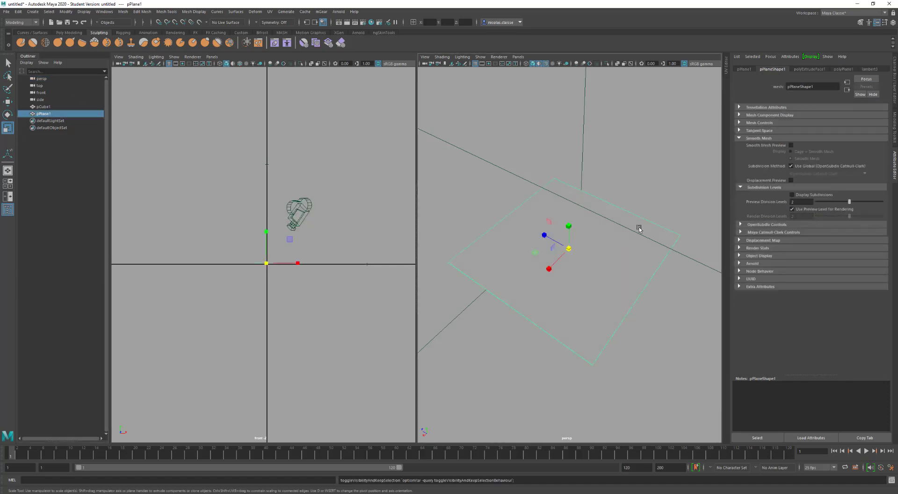
pyautogui.click(423, 64)
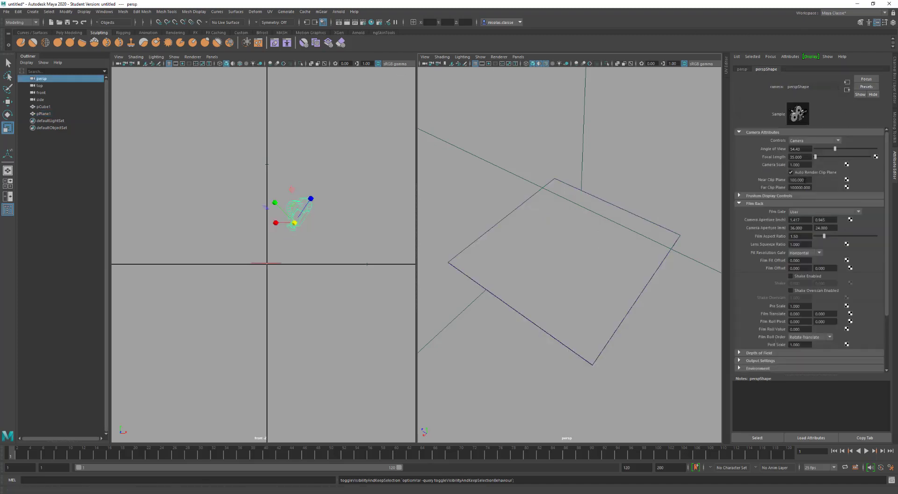
pyautogui.click(807, 180)
pyautogui.write('0.01')
pyautogui.press('Return')
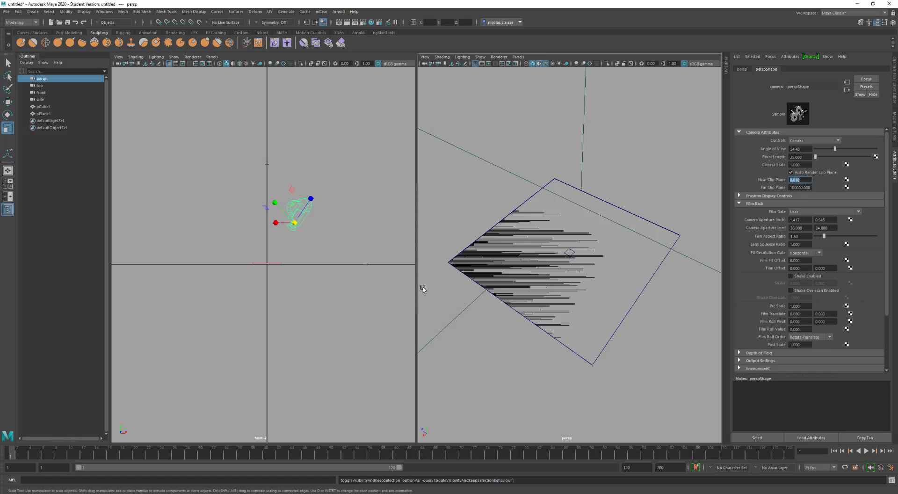
pyautogui.keyDown('alt'); pyautogui.click(555, 271); pyautogui.keyUp('alt')
pyautogui.moveTo(555, 270)
pyautogui.keyDown('alt'); pyautogui.mouseDown()
pyautogui.moveTo(541, 250)
pyautogui.moveTo(569, 293)
pyautogui.moveTo(557, 237)
pyautogui.moveTo(575, 264)
pyautogui.mouseUp(); pyautogui.keyUp('alt')
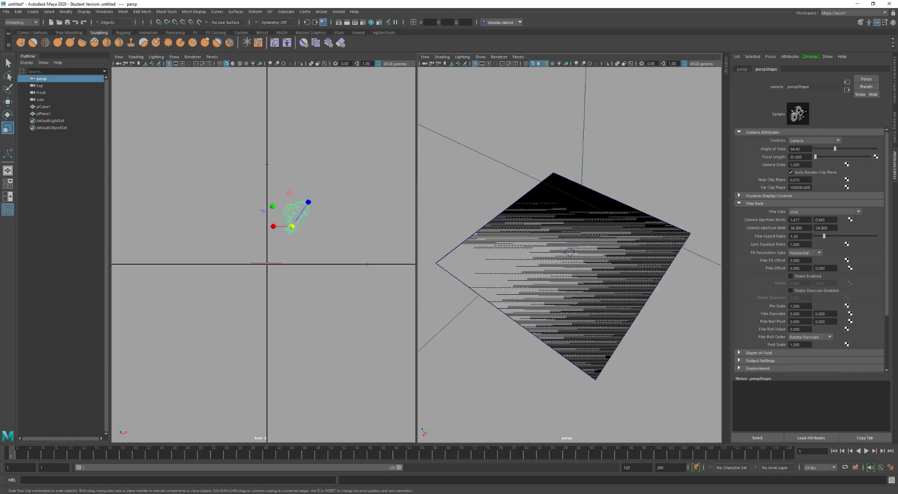
# Set the perspective camera's near clip plane to 1 and its far clip plane to 10000.
pyautogui.moveTo(811, 180); pyautogui.dragTo(758, 182)
pyautogui.write('1')
pyautogui.press('Return')
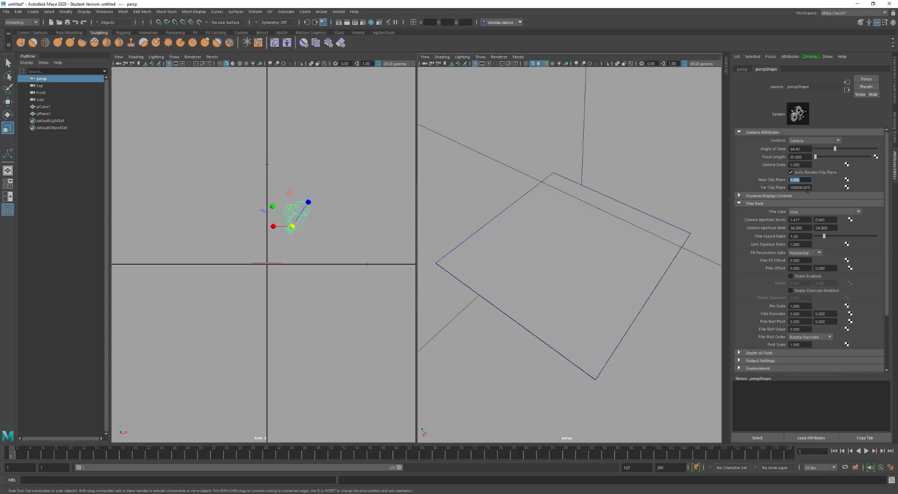
pyautogui.press('Tab')
pyautogui.write('1')
pyautogui.write('0000')
pyautogui.press('Return')
pyautogui.keyDown('alt'); pyautogui.moveTo(587, 253); pyautogui.dragTo(582, 234); pyautogui.keyUp('alt')
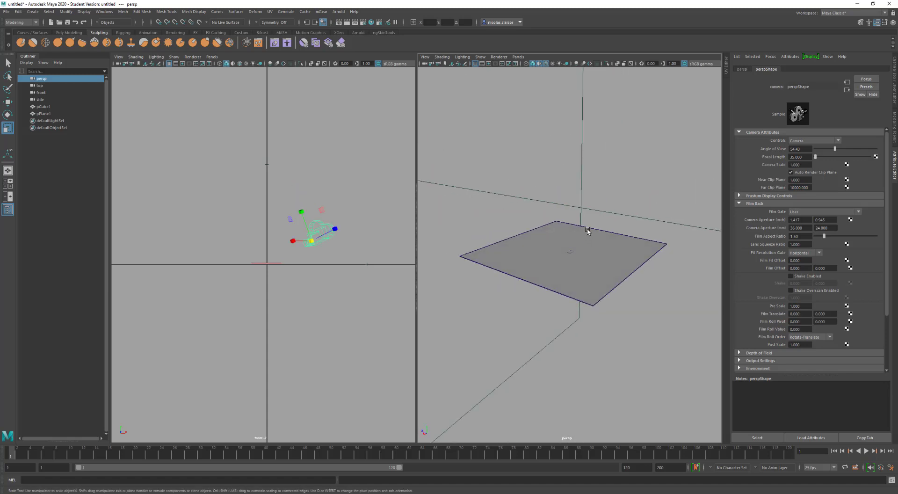
pyautogui.scroll(-6, 587, 230)
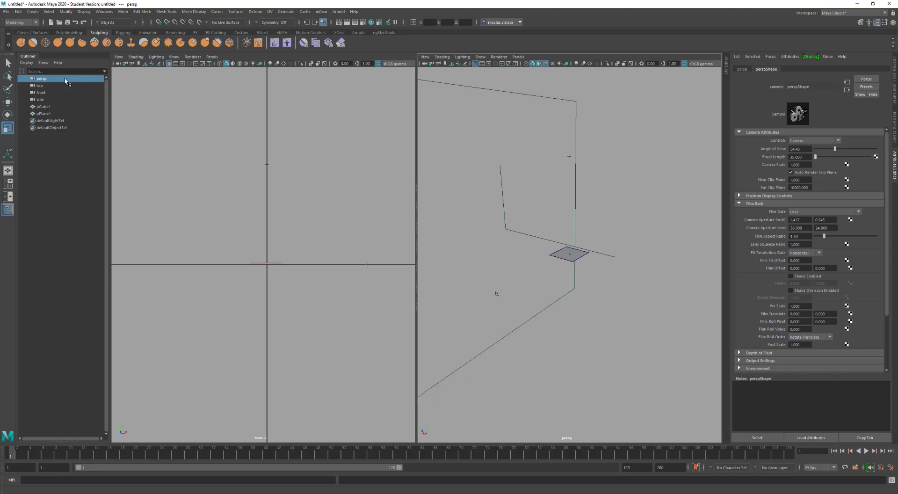
# Hide the persp, front and side cameras together with pCube1 and pPlane1, keeping only the top camera shown.
pyautogui.moveTo(67, 78); pyautogui.dragTo(65, 103)
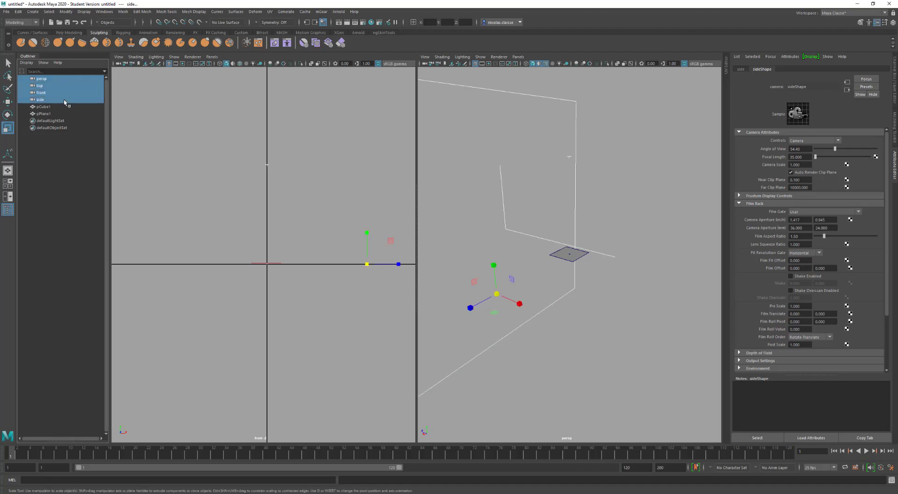
pyautogui.press('h')
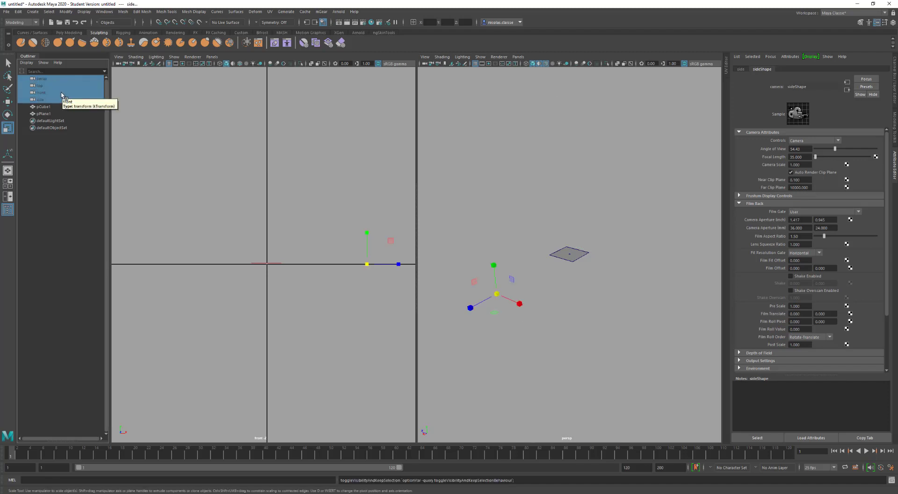
pyautogui.click(62, 85)
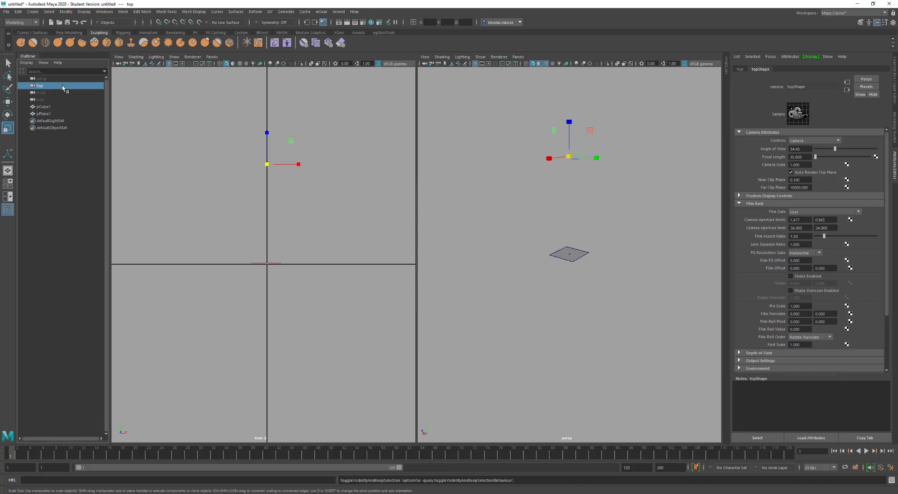
pyautogui.click(579, 191)
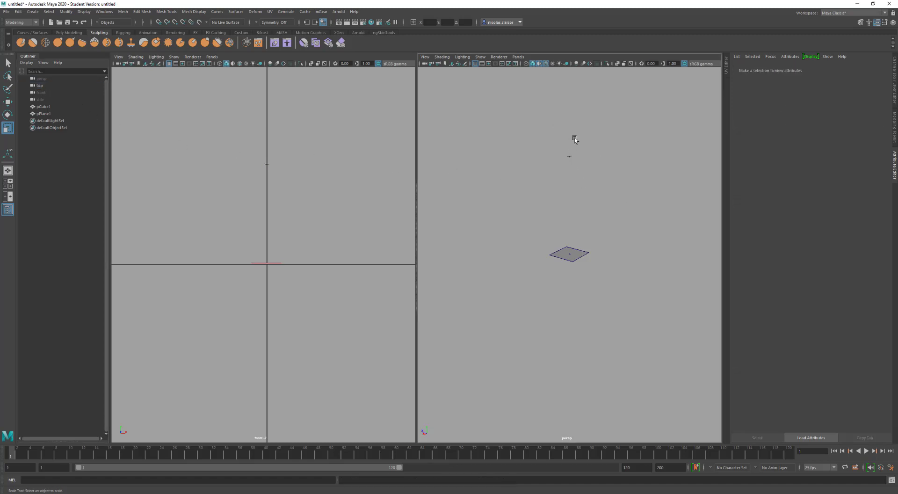
pyautogui.moveTo(575, 140); pyautogui.dragTo(528, 191)
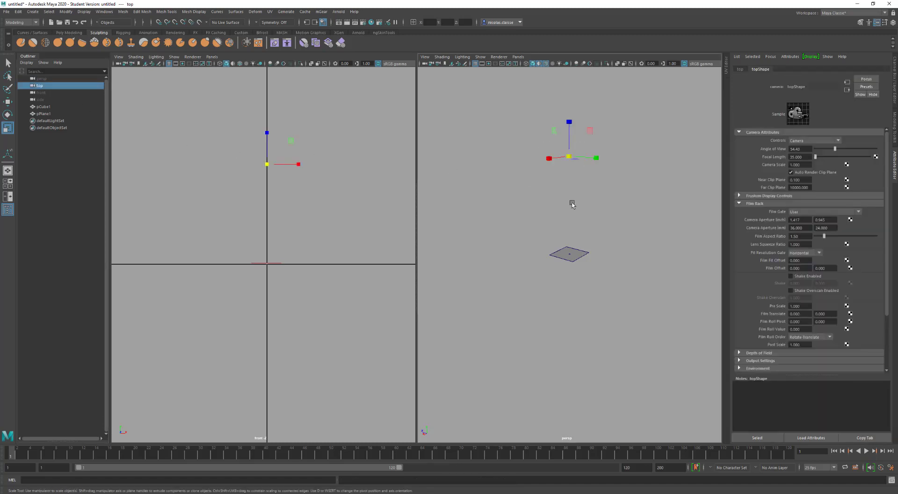
pyautogui.moveTo(553, 248); pyautogui.dragTo(518, 274)
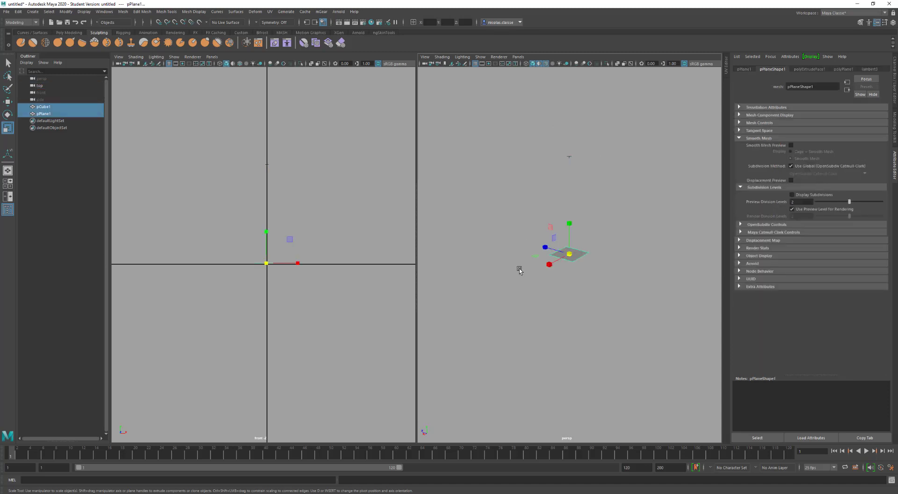
pyautogui.hotkey('ctrl', 'h')
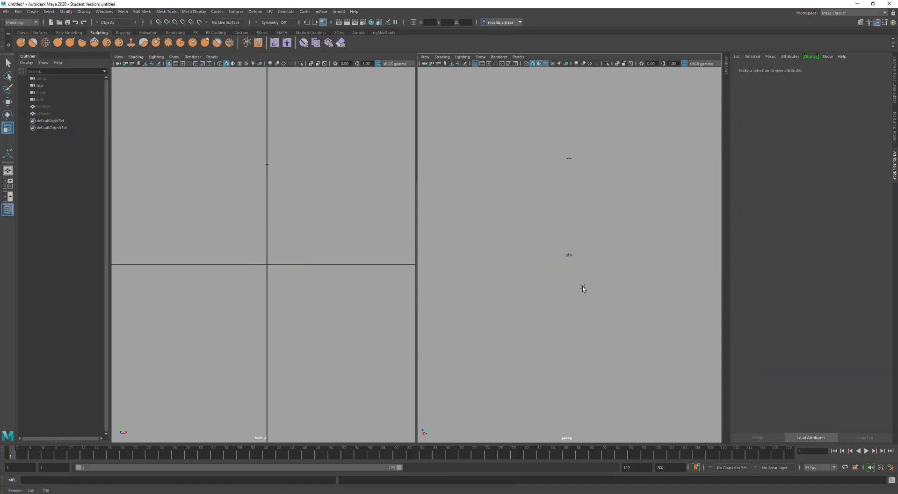
# Draw a tall polygon cube beneath the top camera and replace the front view with the top camera's view, framing the cube.
pyautogui.keyDown('shift'); pyautogui.moveTo(551, 284); pyautogui.dragTo(548, 303, button='right'); pyautogui.keyUp('shift')
pyautogui.moveTo(546, 272); pyautogui.dragTo(601, 172)
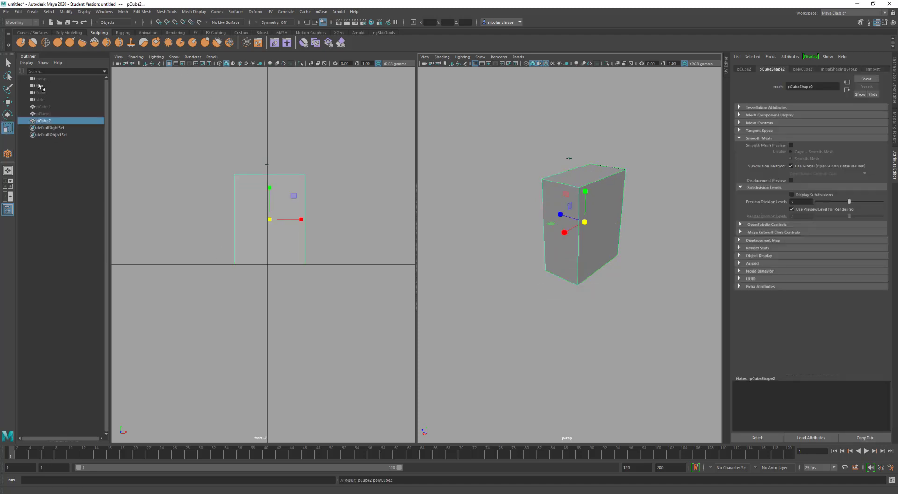
pyautogui.moveTo(39, 86); pyautogui.dragTo(183, 152, button='middle')
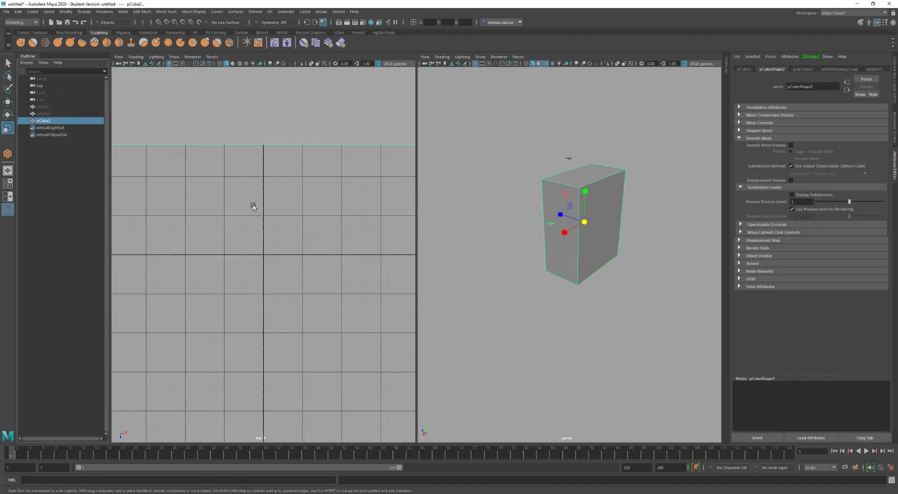
pyautogui.scroll(-10, 246, 194)
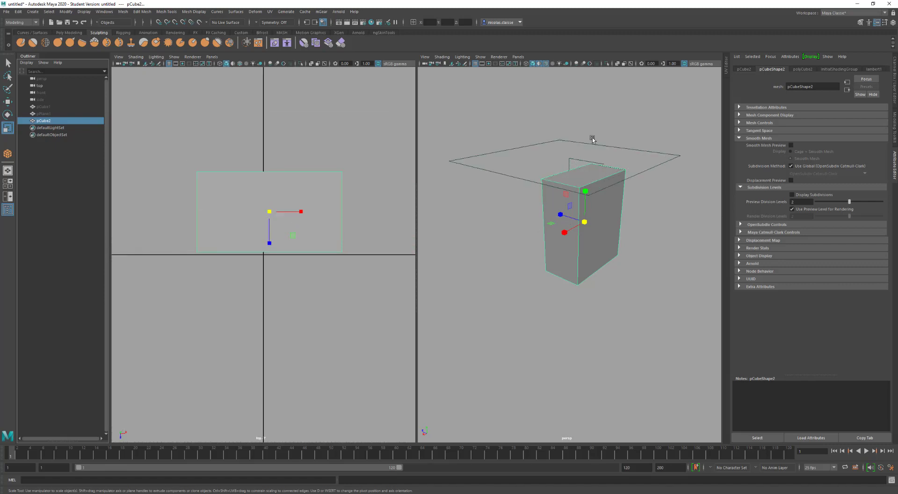
pyautogui.scroll(5, 581, 168)
pyautogui.scroll(-6, 571, 180)
pyautogui.scroll(2, 309, 180)
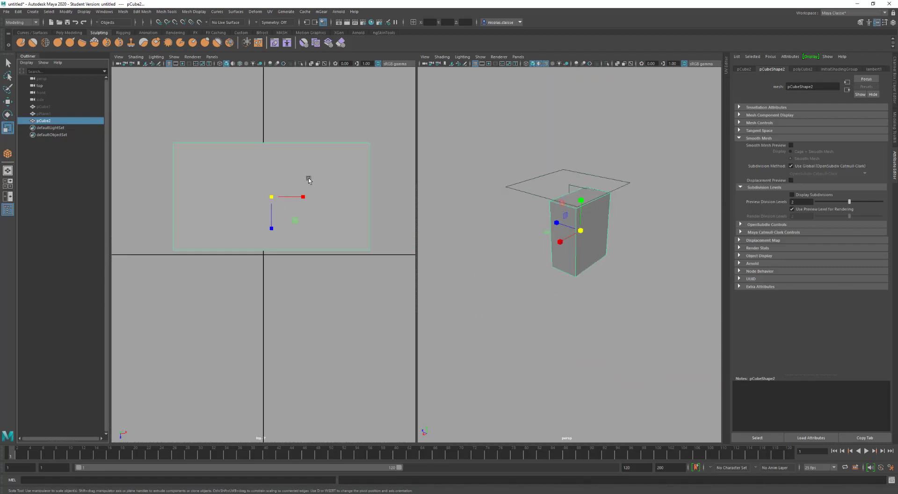
pyautogui.scroll(3, 308, 178)
pyautogui.scroll(-4, 309, 177)
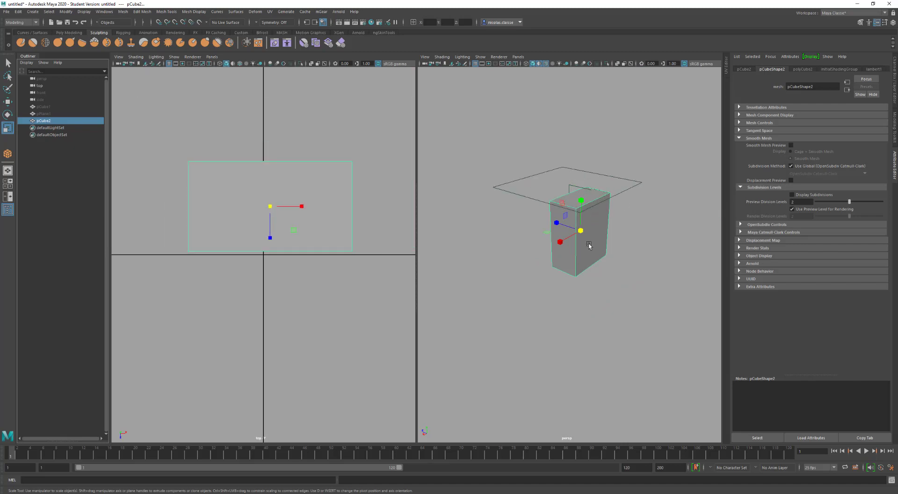
# Move the two upper vertices on one side of the new cube upward until they rise above the top camera.
pyautogui.moveTo(590, 245); pyautogui.dragTo(571, 246, button='right')
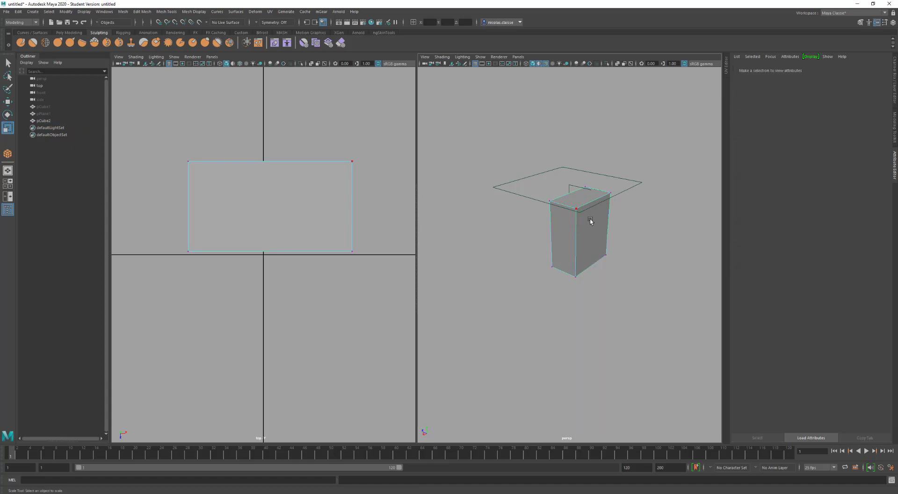
pyautogui.moveTo(616, 217); pyautogui.dragTo(530, 171)
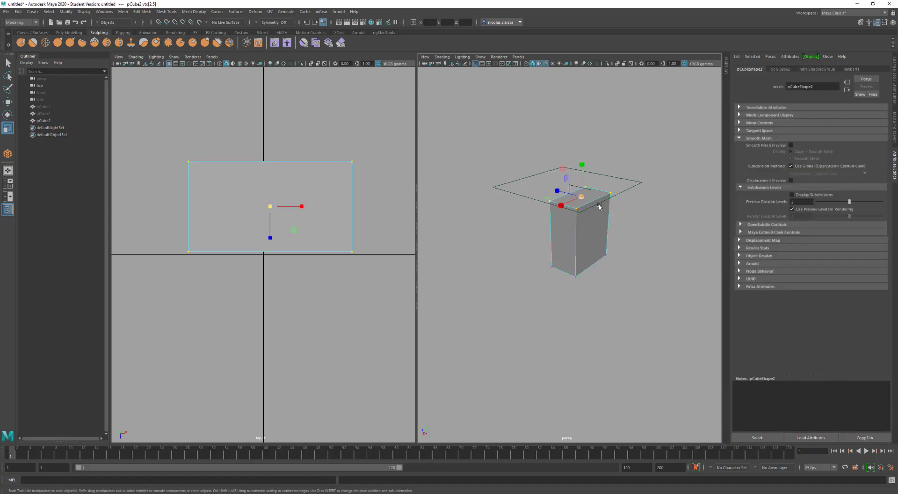
pyautogui.moveTo(633, 201); pyautogui.dragTo(572, 168)
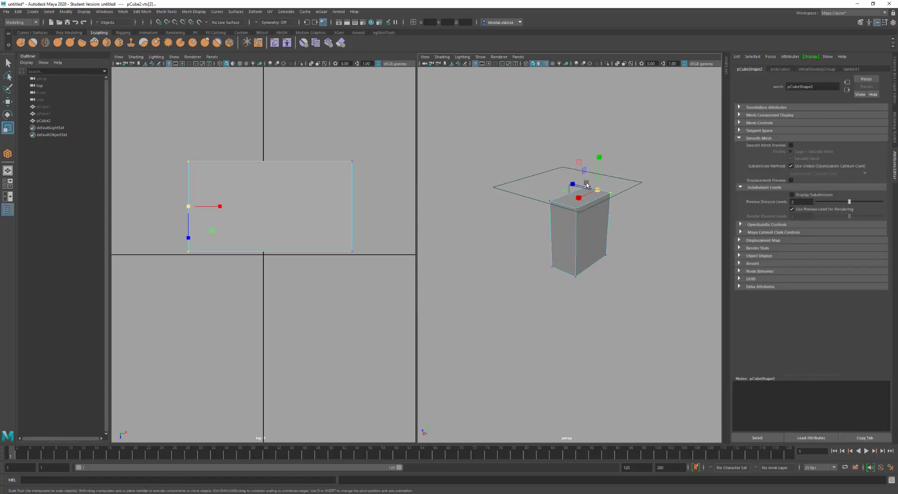
pyautogui.press('w')
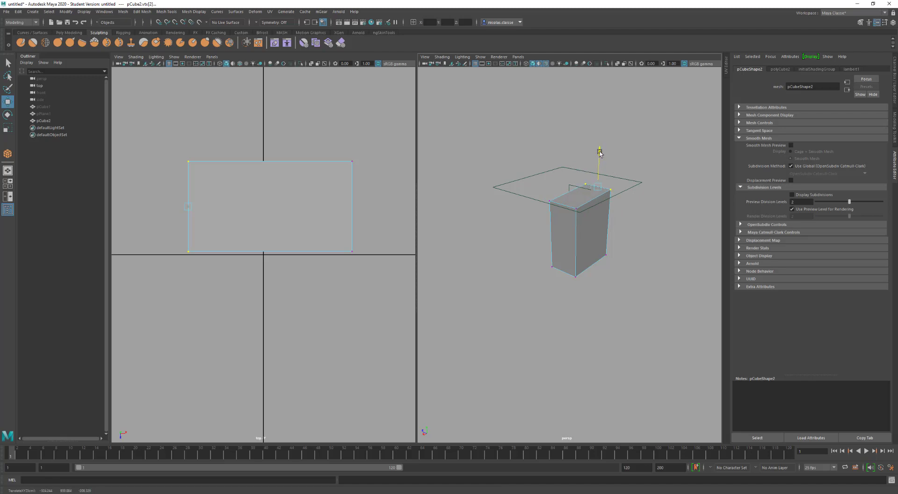
pyautogui.moveTo(599, 152); pyautogui.dragTo(599, 144)
pyautogui.moveTo(599, 140)
pyautogui.mouseDown()
pyautogui.moveTo(595, 149)
pyautogui.moveTo(593, 140)
pyautogui.mouseUp()
pyautogui.keyDown('alt'); pyautogui.moveTo(596, 239); pyautogui.dragTo(576, 229); pyautogui.keyUp('alt')
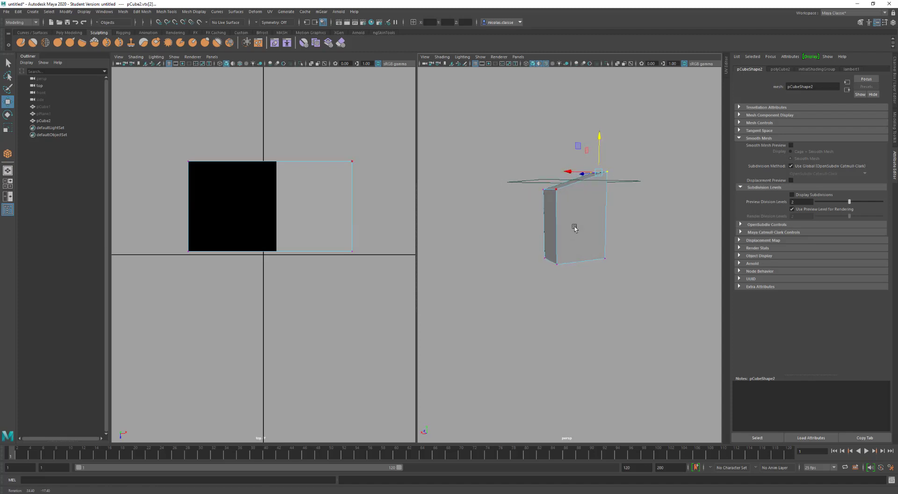
# Raise the top camera above the sloped cube to a Translate Y of about 1437 and enable wireframe on shaded in the top view.
pyautogui.click(554, 180)
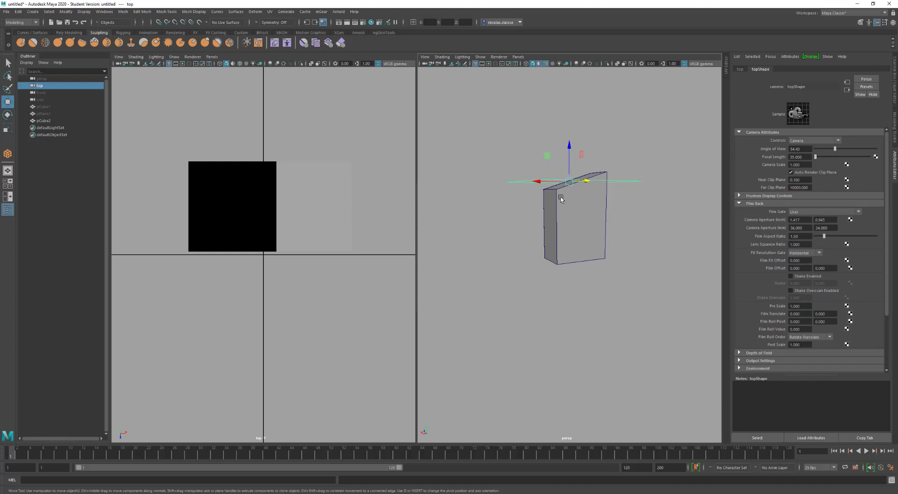
pyautogui.click(741, 70)
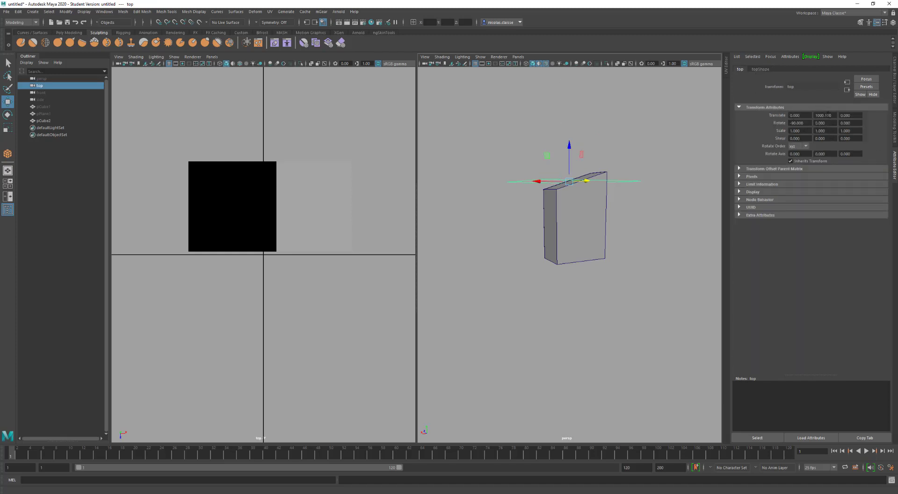
pyautogui.moveTo(570, 147)
pyautogui.mouseDown()
pyautogui.moveTo(567, 81)
pyautogui.moveTo(547, 185)
pyautogui.moveTo(543, 110)
pyautogui.moveTo(537, 190)
pyautogui.moveTo(538, 97)
pyautogui.moveTo(525, 248)
pyautogui.moveTo(527, 103)
pyautogui.moveTo(525, 114)
pyautogui.mouseUp()
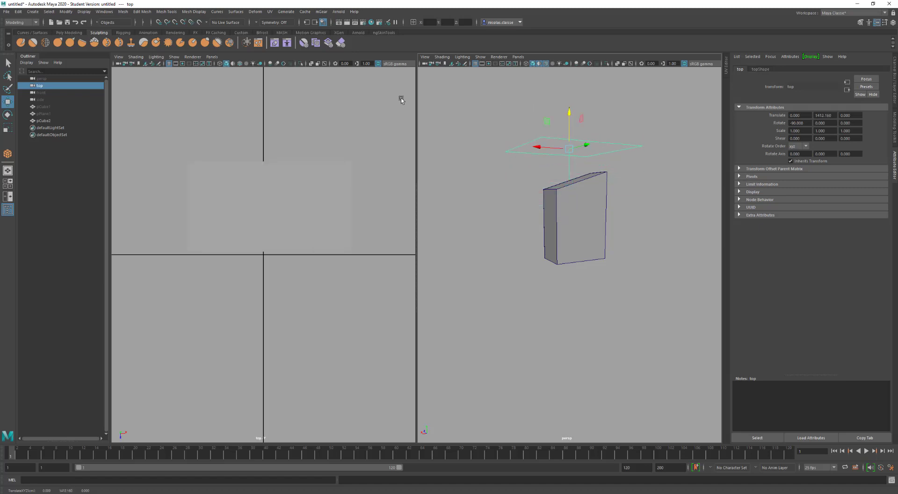
pyautogui.click(240, 63)
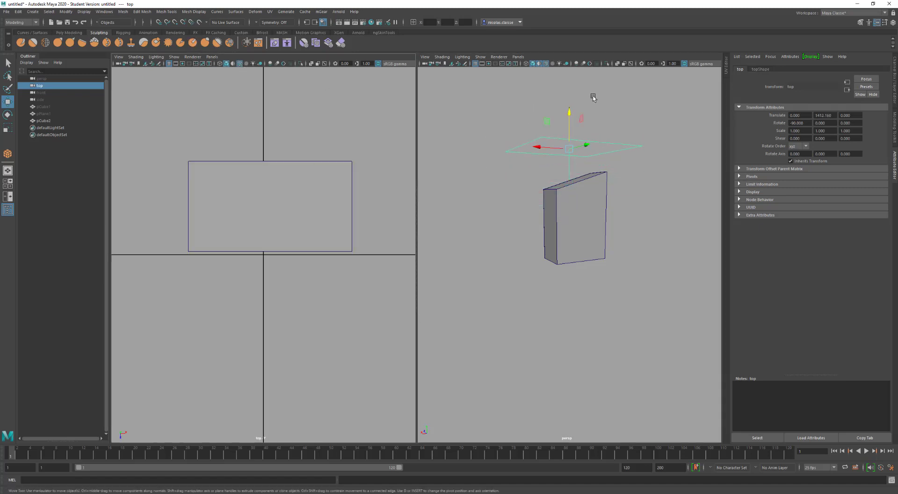
pyautogui.moveTo(569, 114)
pyautogui.mouseDown()
pyautogui.moveTo(567, 144)
pyautogui.moveTo(565, 112)
pyautogui.mouseUp()
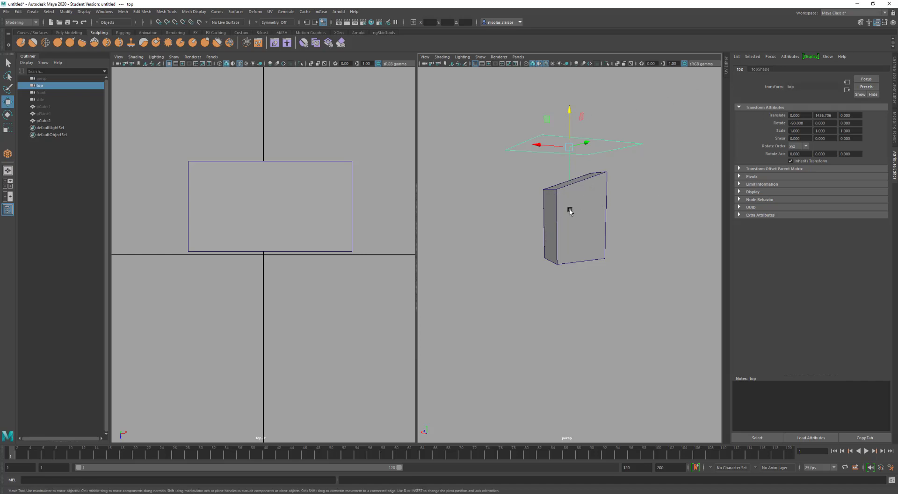
pyautogui.keyDown('alt'); pyautogui.moveTo(571, 212); pyautogui.dragTo(577, 223); pyautogui.keyUp('alt')
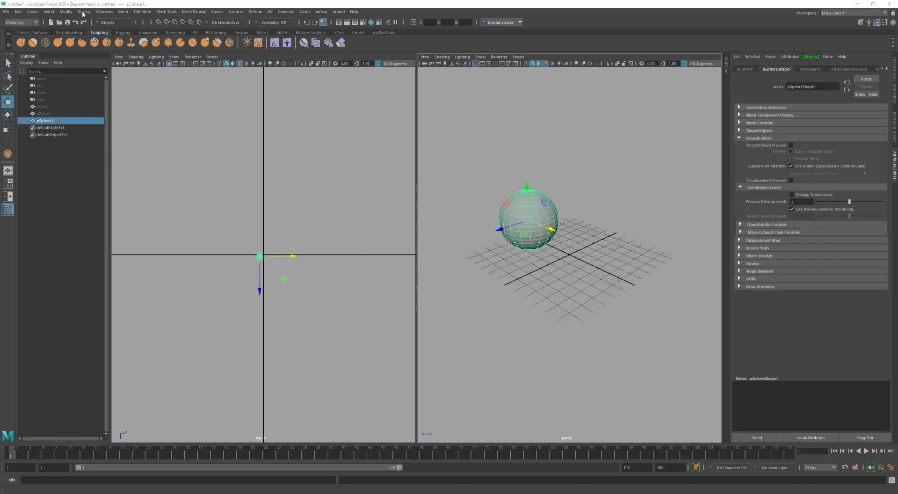
# Keep the Heads Up Display options open as a floating list and turn on the Origin Axis display.
pyautogui.click(83, 12)
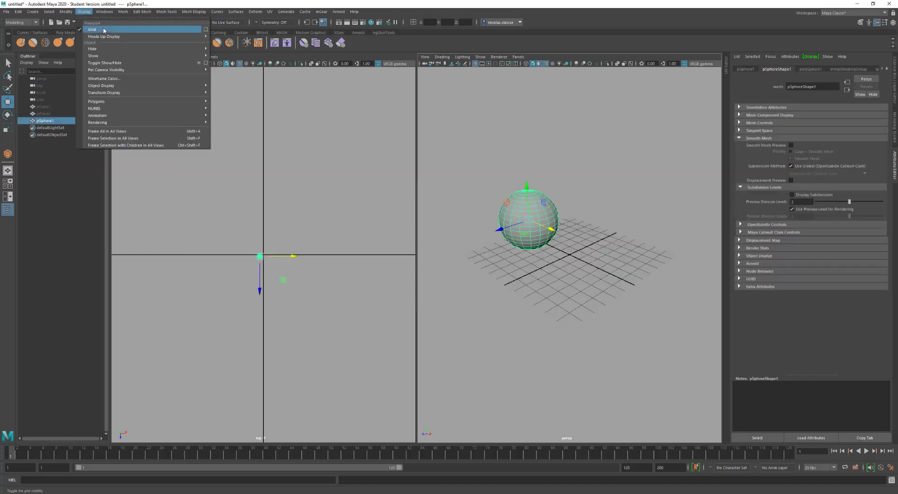
pyautogui.moveTo(106, 37)
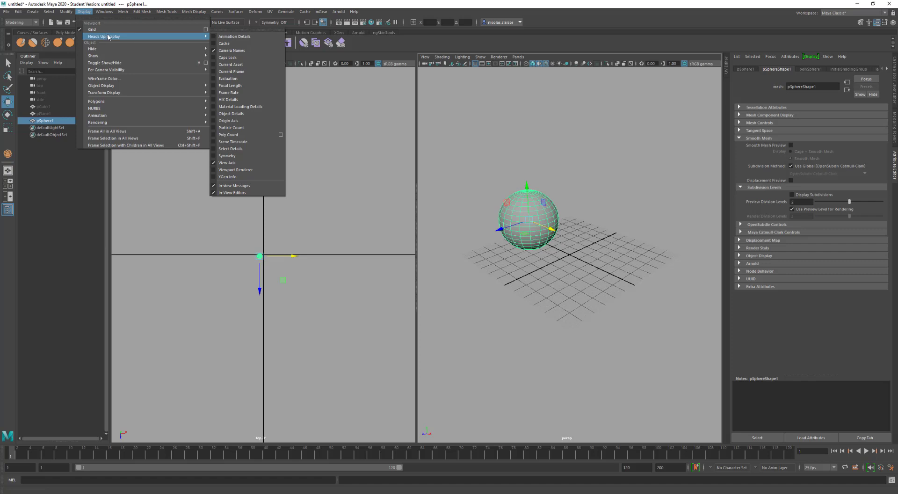
pyautogui.click(222, 30)
pyautogui.moveTo(237, 25); pyautogui.dragTo(337, 87)
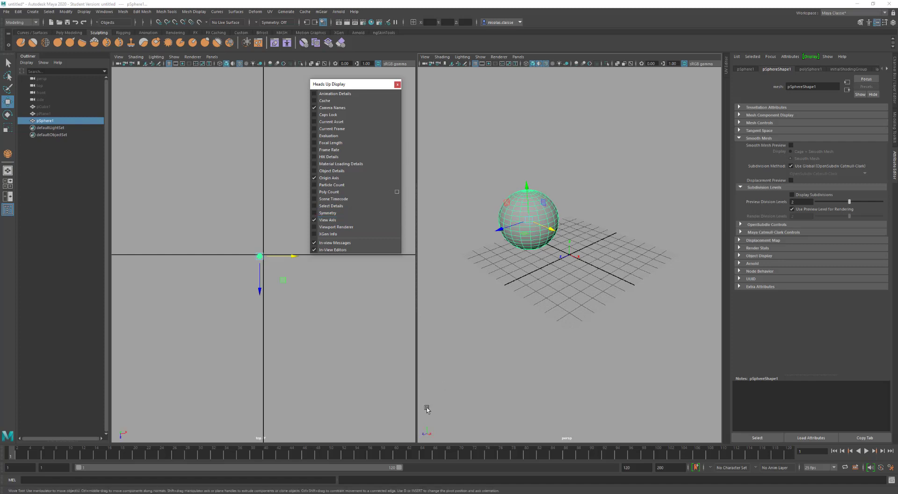
pyautogui.keyDown('alt'); pyautogui.moveTo(609, 305); pyautogui.dragTo(627, 315); pyautogui.keyUp('alt')
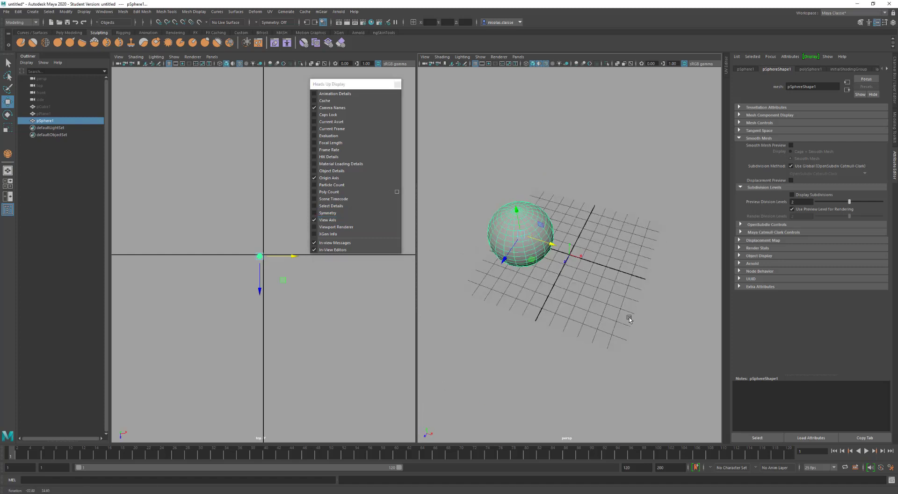
# Turn on the Object Details and Symmetry readouts, checking the latter by switching Object X symmetry on and back off.
pyautogui.click(354, 174)
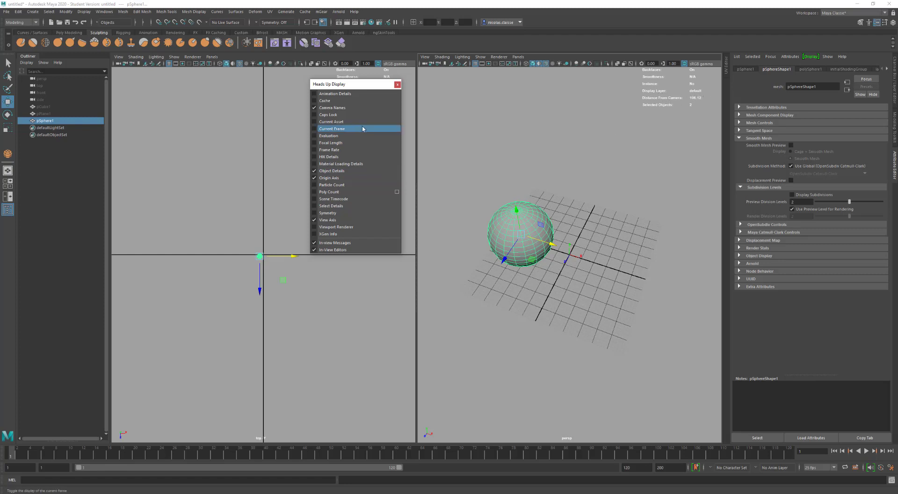
pyautogui.click(366, 209)
pyautogui.click(365, 207)
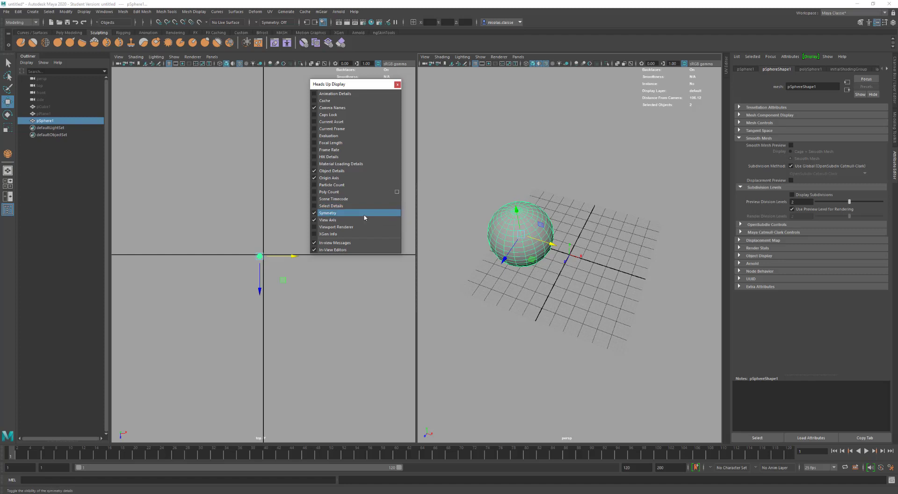
pyautogui.click(256, 22)
pyautogui.click(257, 26)
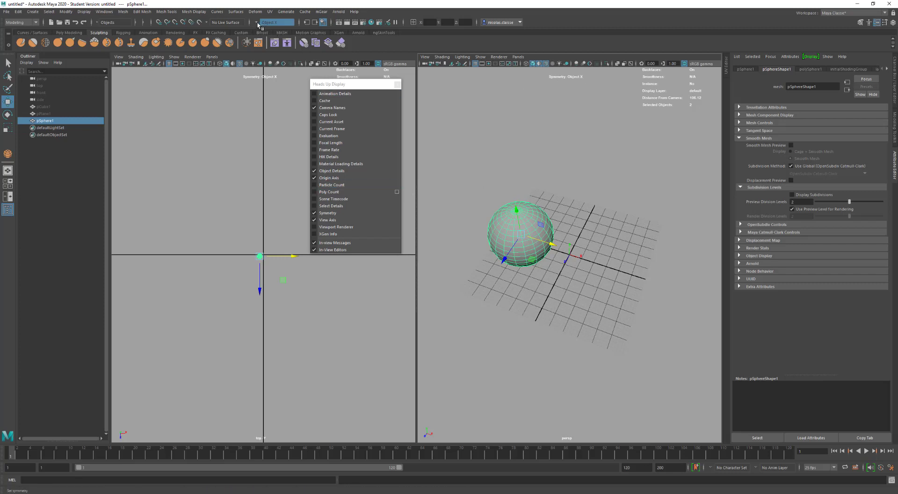
pyautogui.scroll(1, 264, 23)
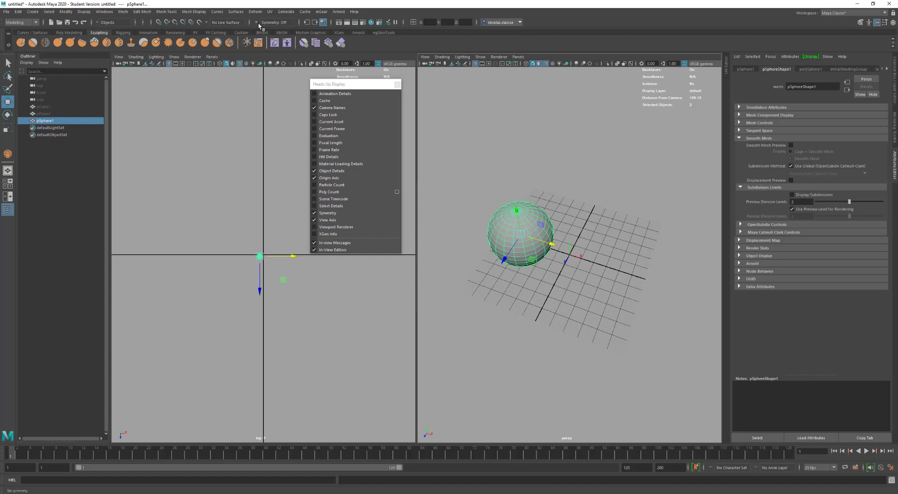
# Turn on the Caps Lock, Current Frame and Focal Length readouts, scrubbing the timeline forward to check the frame readout.
pyautogui.click(343, 116)
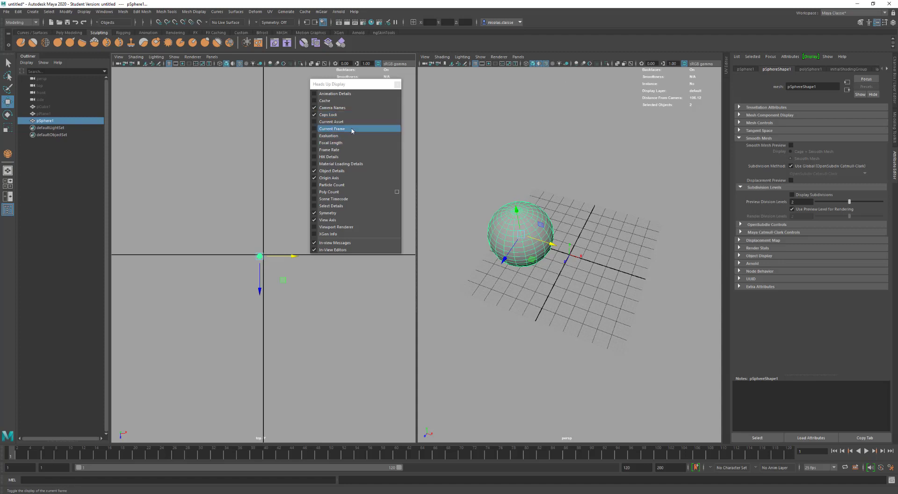
pyautogui.click(352, 129)
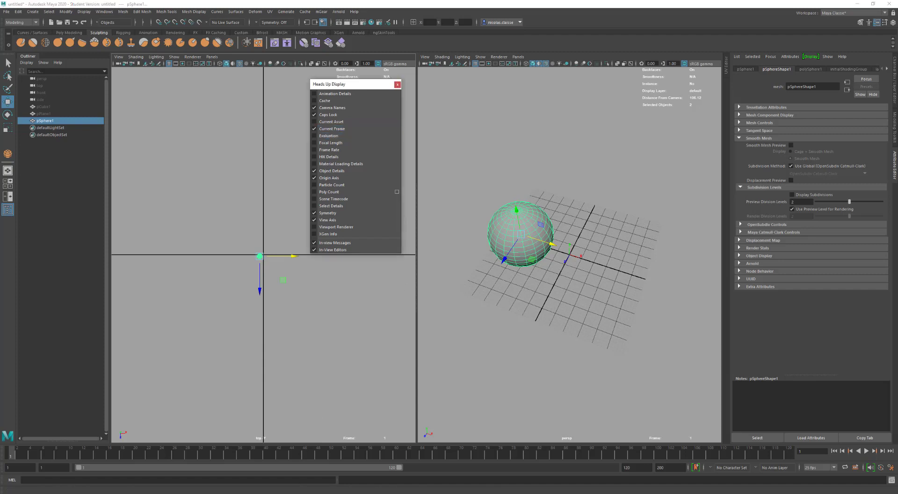
pyautogui.moveTo(465, 453); pyautogui.dragTo(515, 462)
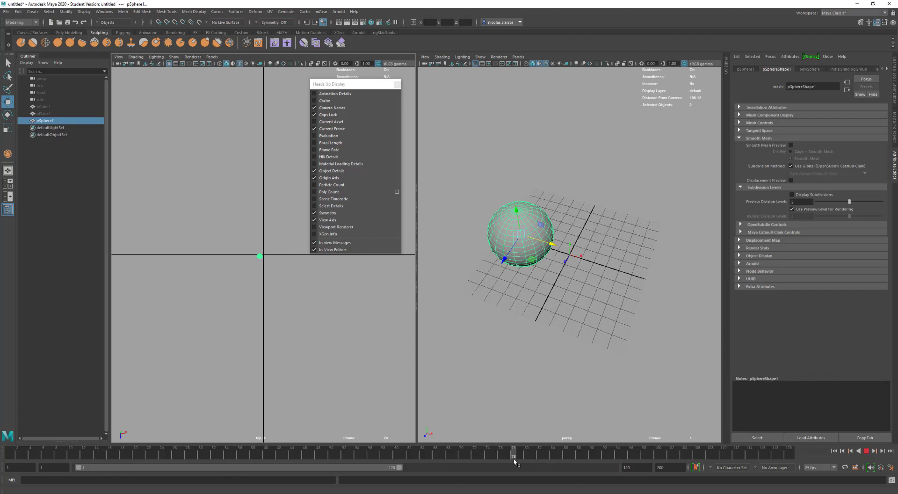
pyautogui.click(348, 145)
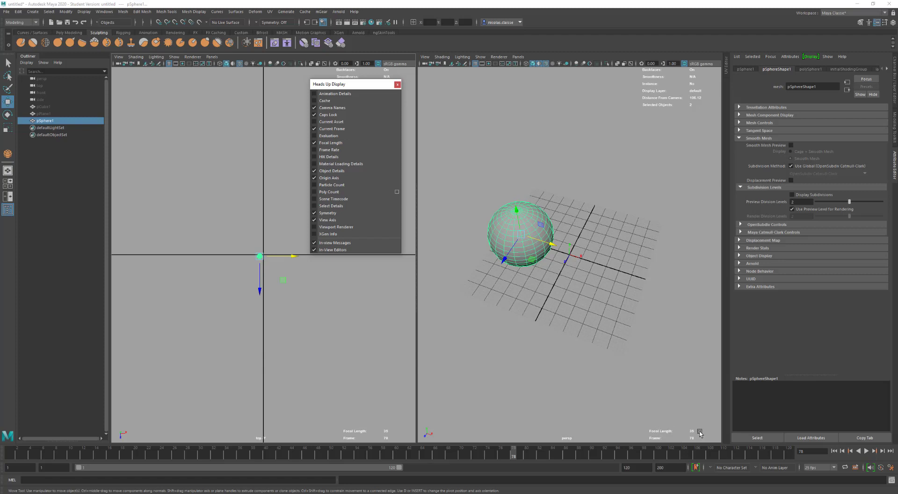
pyautogui.click(425, 65)
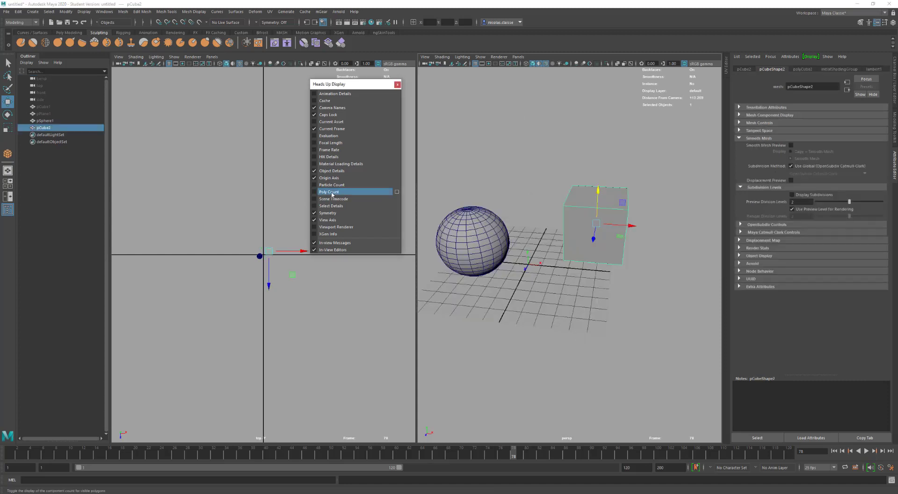
# Turn on the Poly Count readout and test it by selecting an upper corner vertex and then the front face of pCube2.
pyautogui.click(332, 192)
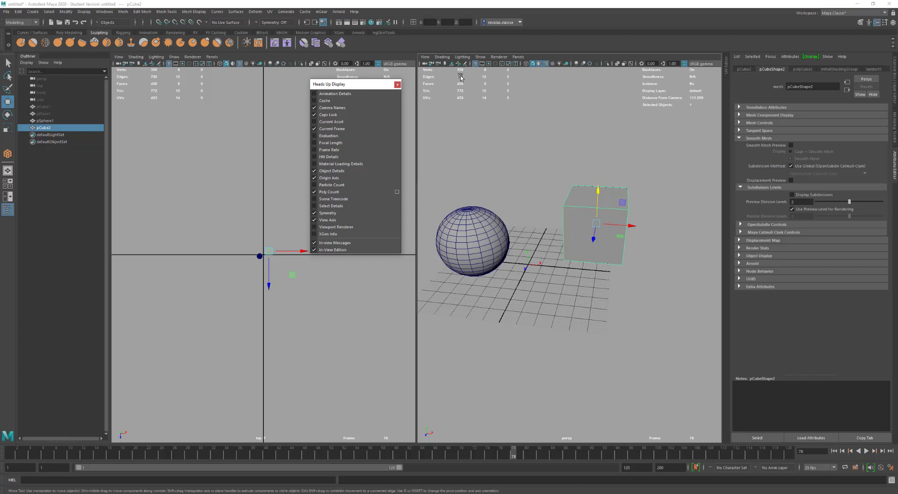
pyautogui.moveTo(612, 207); pyautogui.dragTo(578, 208, button='right')
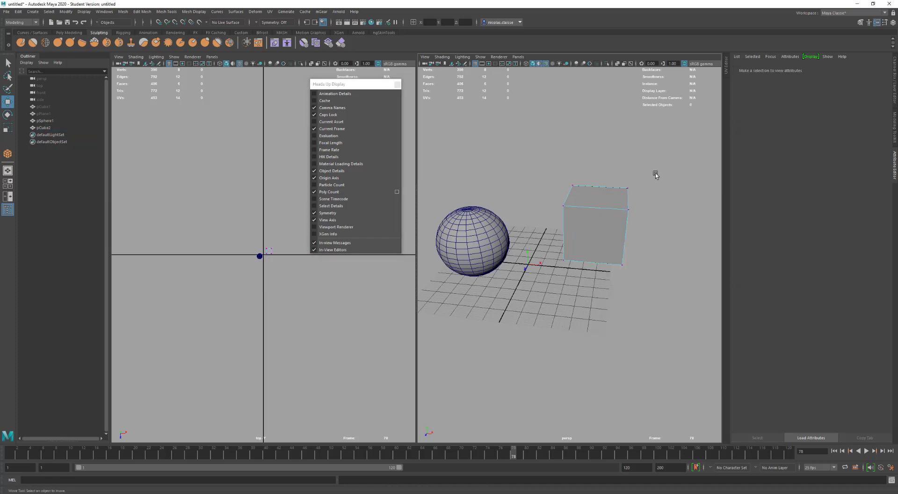
pyautogui.moveTo(655, 173); pyautogui.dragTo(613, 225)
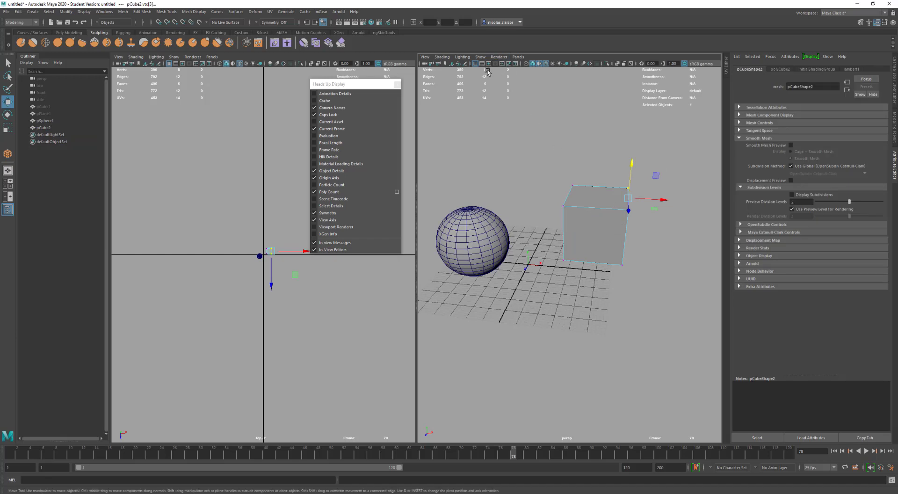
pyautogui.rightClick(597, 222)
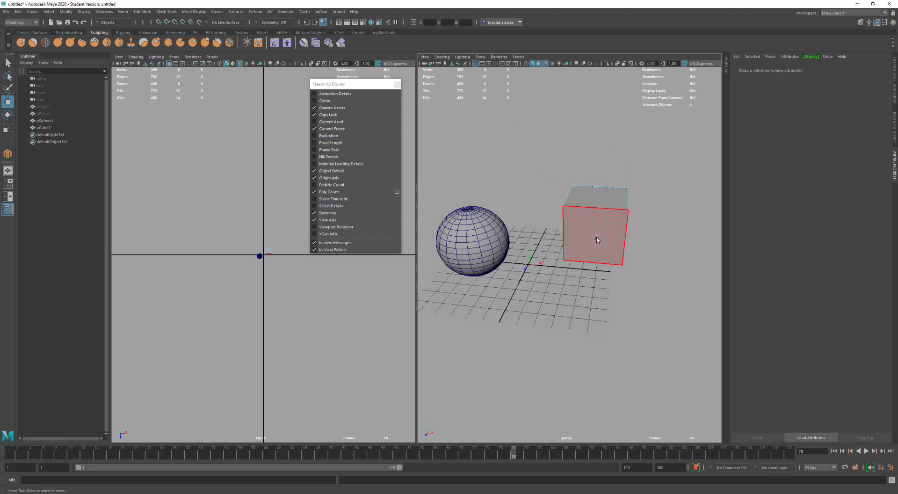
pyautogui.click(596, 239)
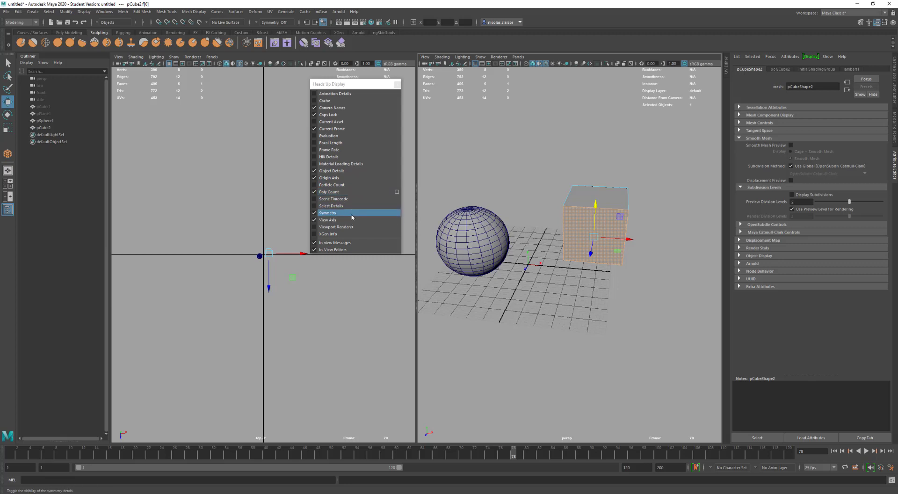
# Close the floating Heads Up Display list and return pCube2 to object selection mode.
pyautogui.click(351, 110)
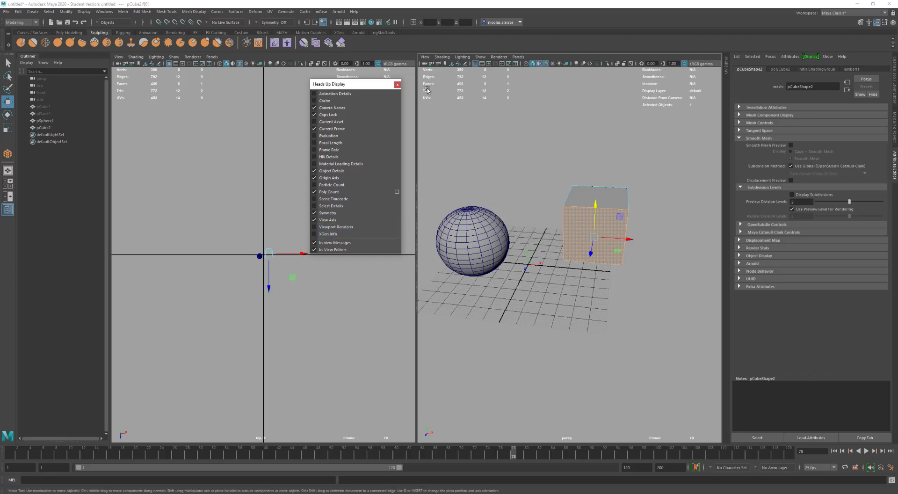
pyautogui.click(397, 84)
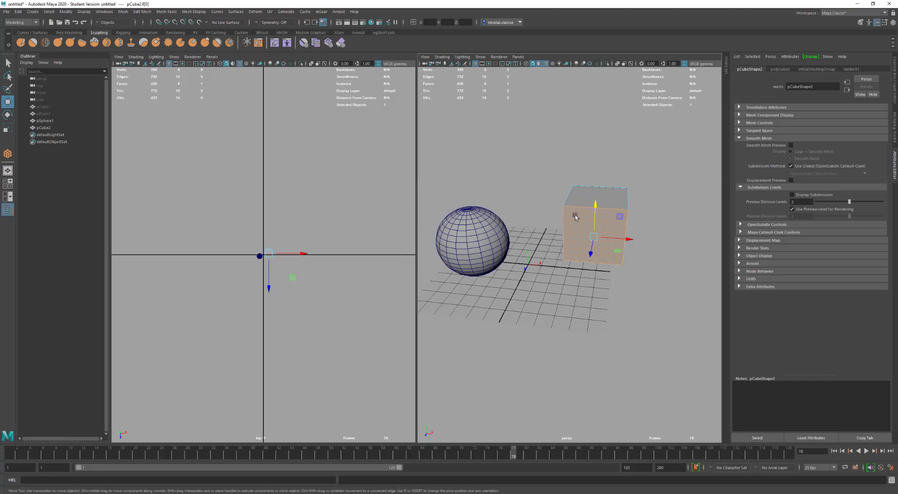
pyautogui.press('F8')
pyautogui.keyDown('alt'); pyautogui.moveTo(561, 194); pyautogui.dragTo(559, 226); pyautogui.keyUp('alt')
pyautogui.keyDown('alt'); pyautogui.moveTo(559, 226); pyautogui.dragTo(578, 233, button='middle'); pyautogui.keyUp('alt')
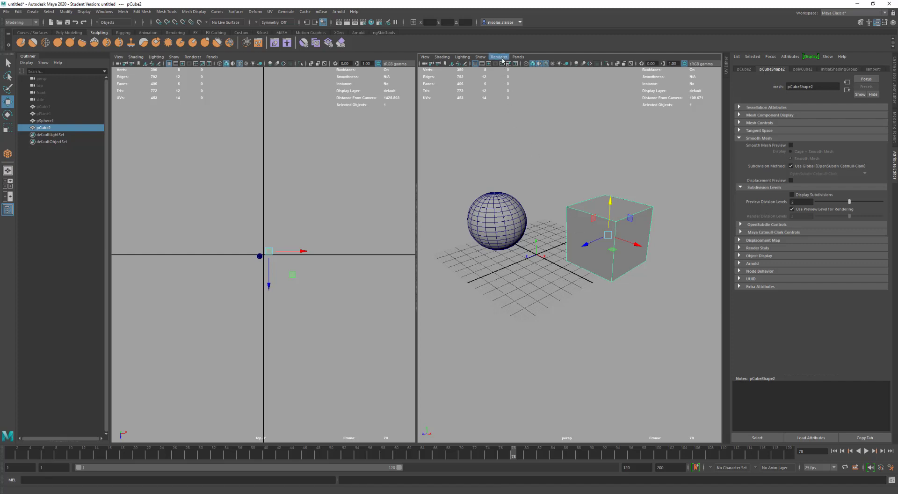
# Keep the perspective view's Show options open as a floating list.
pyautogui.click(477, 58)
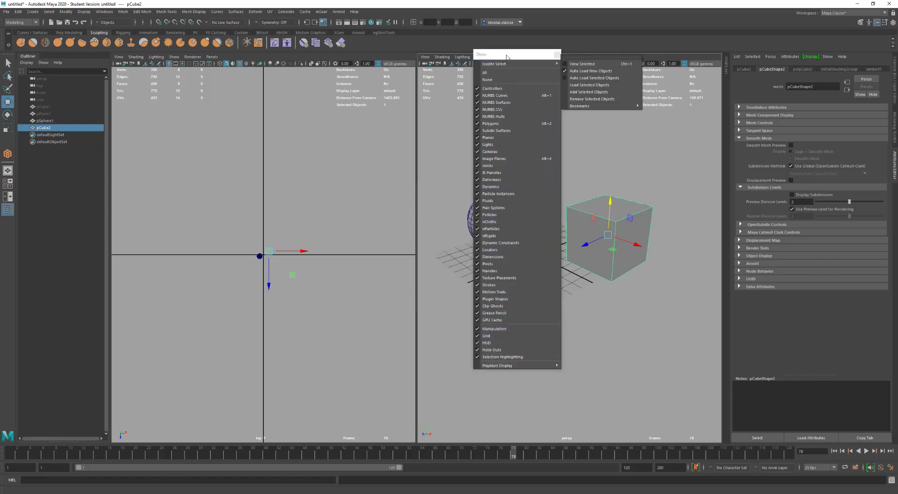
pyautogui.click(499, 63)
pyautogui.moveTo(496, 57); pyautogui.dragTo(443, 57)
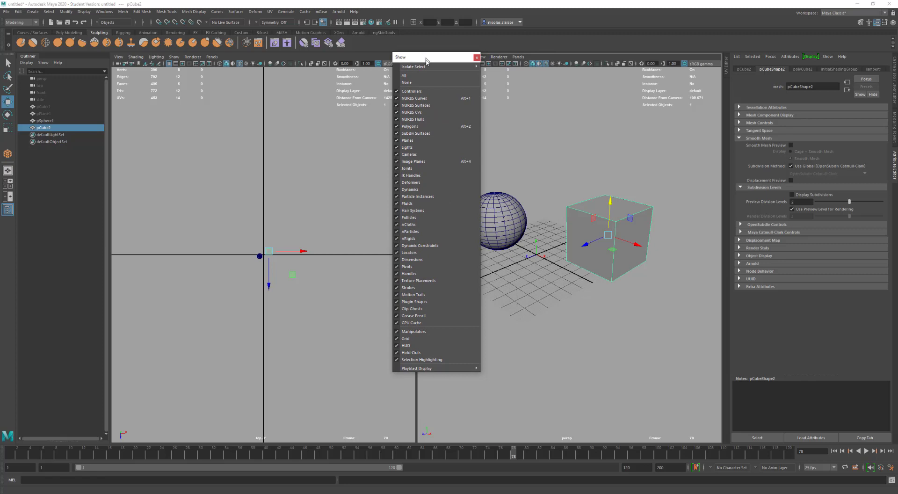
# Toggle the perspective view's grid off and back on, both through its Show options and the view's own grid switch.
pyautogui.click(413, 339)
pyautogui.click(413, 338)
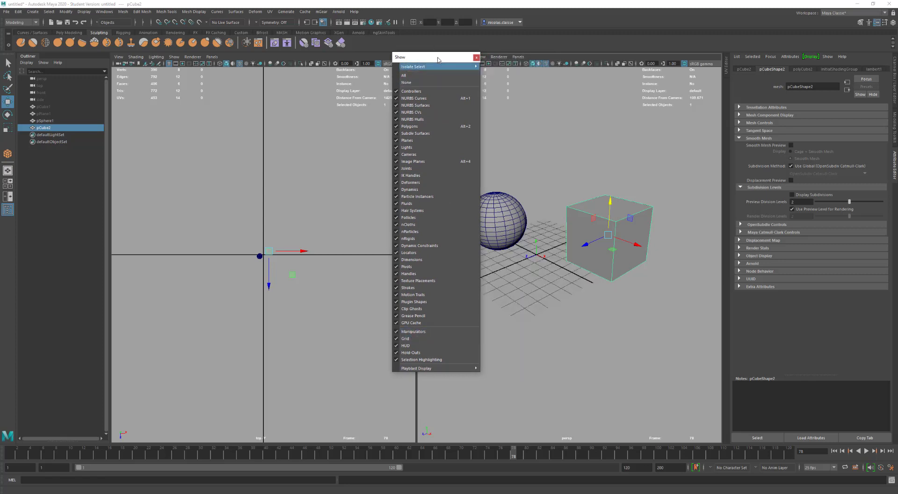
pyautogui.moveTo(429, 60)
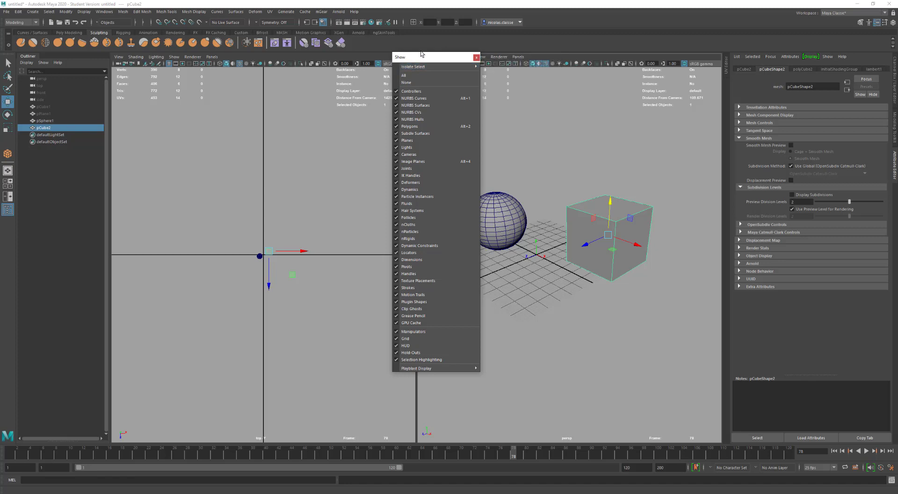
pyautogui.moveTo(421, 58); pyautogui.dragTo(420, 77)
pyautogui.click(475, 64)
pyautogui.click(475, 64)
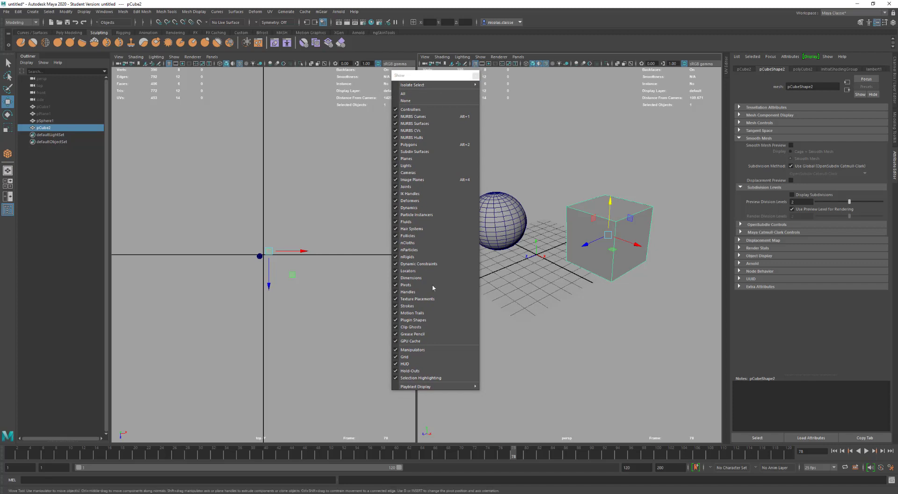
# Toggle the manipulators off and back on in the perspective view, and look over the global display options.
pyautogui.click(417, 349)
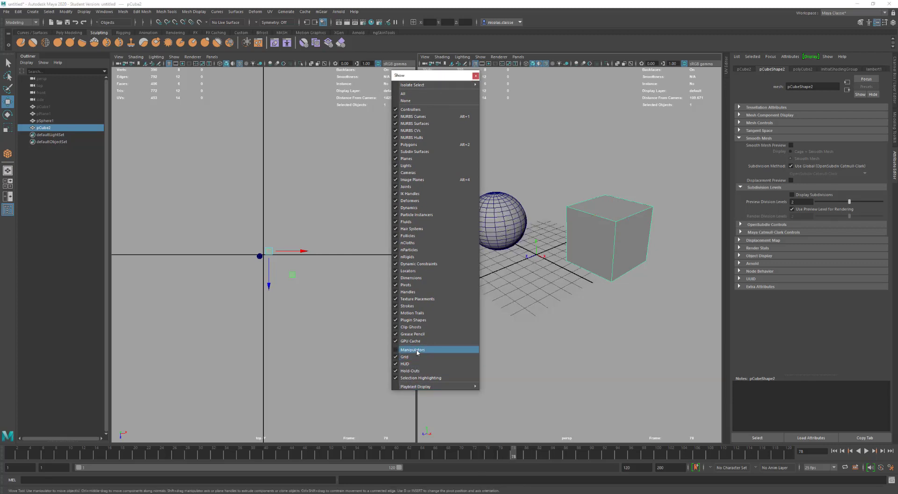
pyautogui.click(417, 349)
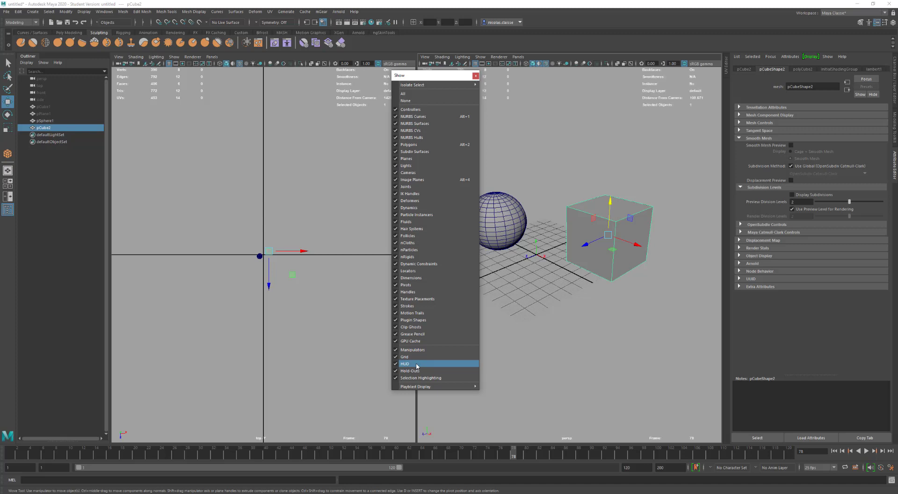
pyautogui.click(84, 12)
pyautogui.moveTo(100, 40)
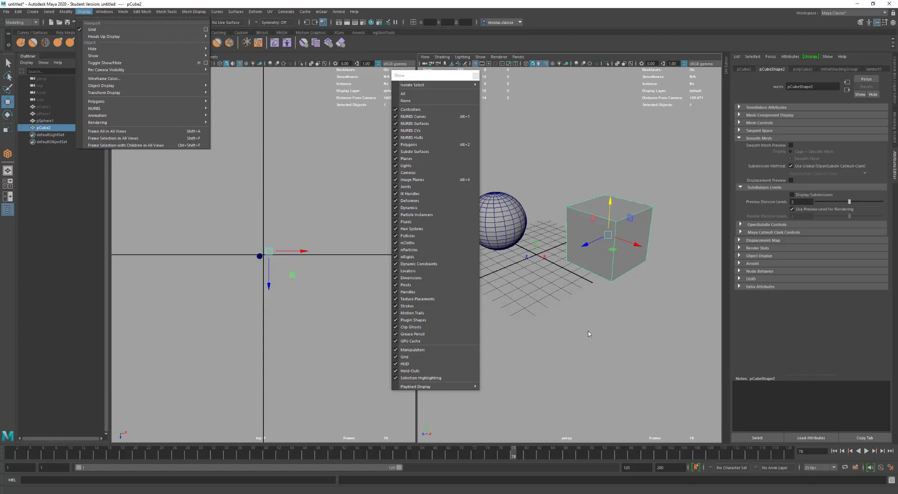
# Turn off Selection Highlighting and wireframe on shaded in the perspective view, comparing the selected cube with highlighting on and off.
pyautogui.click(426, 377)
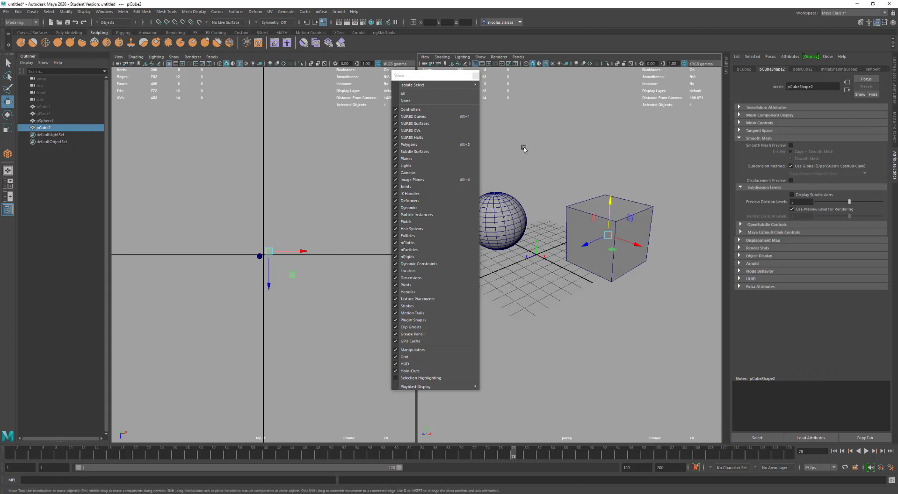
pyautogui.click(546, 66)
pyautogui.click(573, 188)
pyautogui.moveTo(614, 204); pyautogui.dragTo(606, 276)
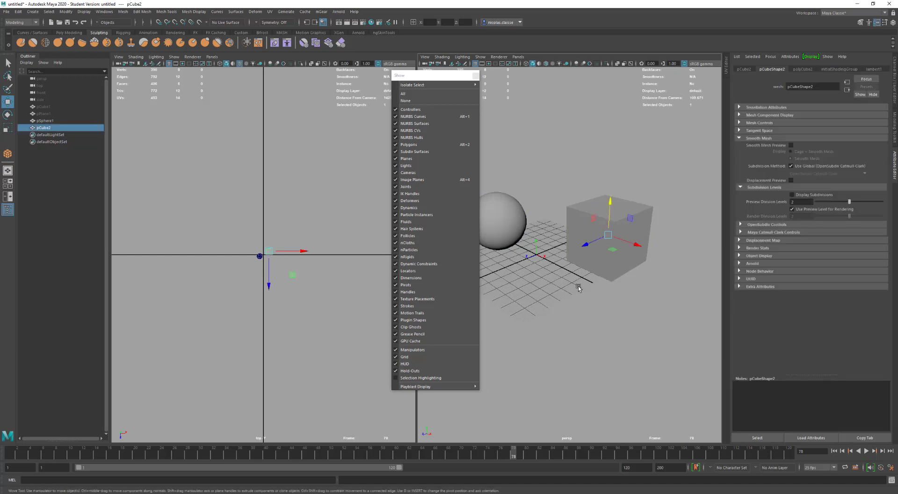
pyautogui.click(423, 378)
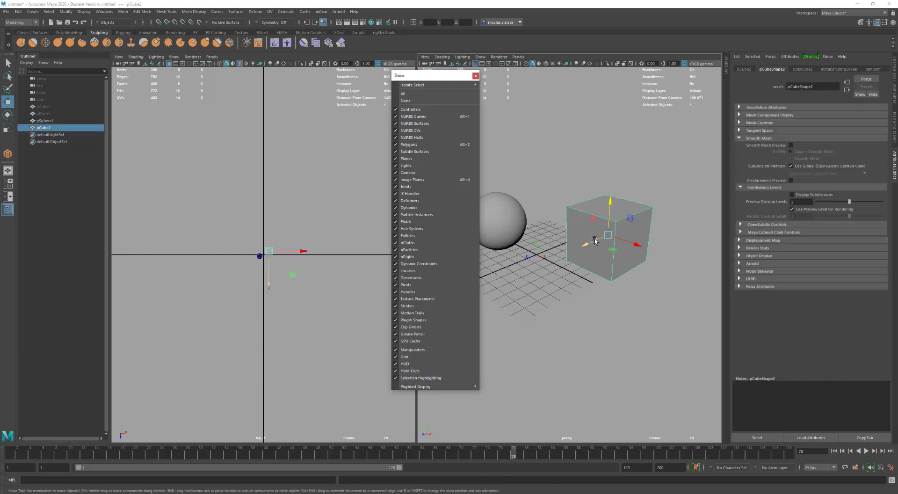
pyautogui.click(410, 378)
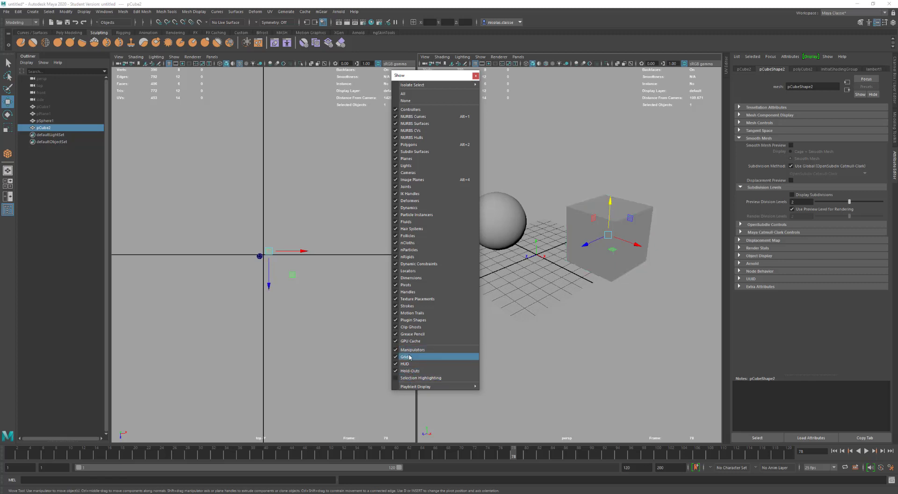
# Hide the grid, the manipulators and the HUD in the perspective view.
pyautogui.click(405, 357)
pyautogui.click(410, 350)
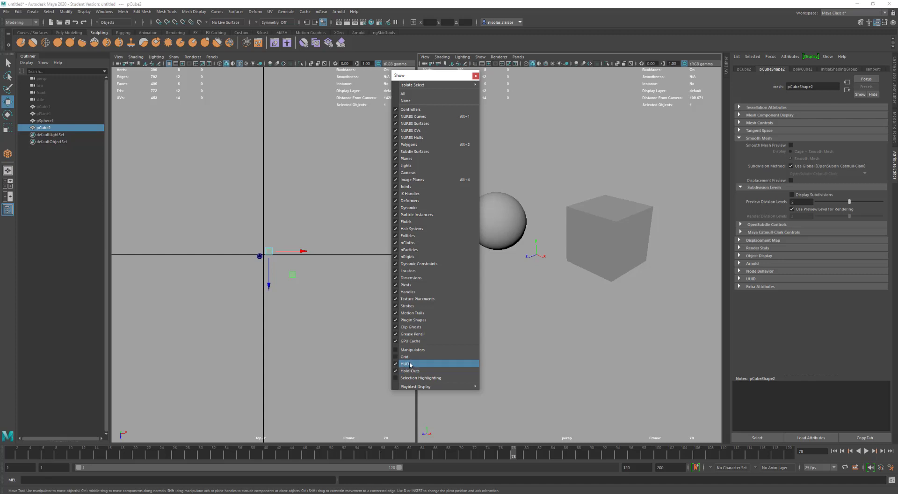
pyautogui.click(448, 364)
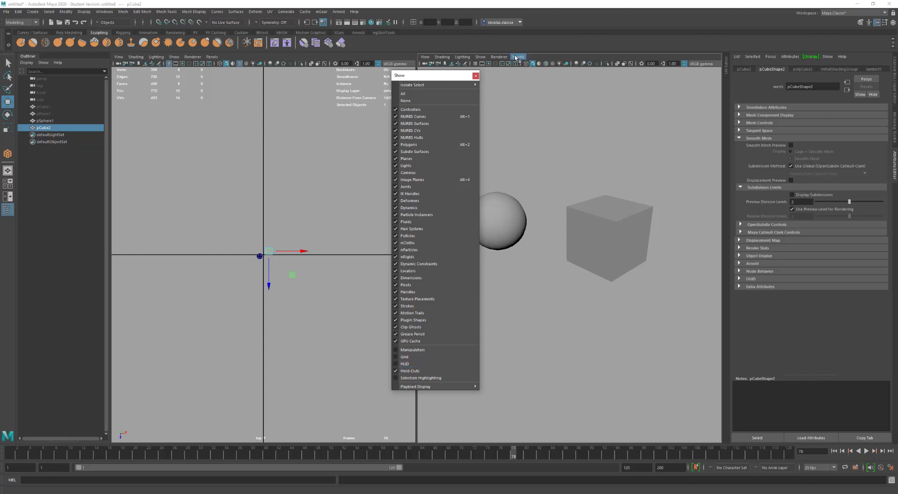
# Switch the perspective view's renderer to Arnold, start its live render and add an Arnold Physical Sky to light the scene.
pyautogui.click(497, 57)
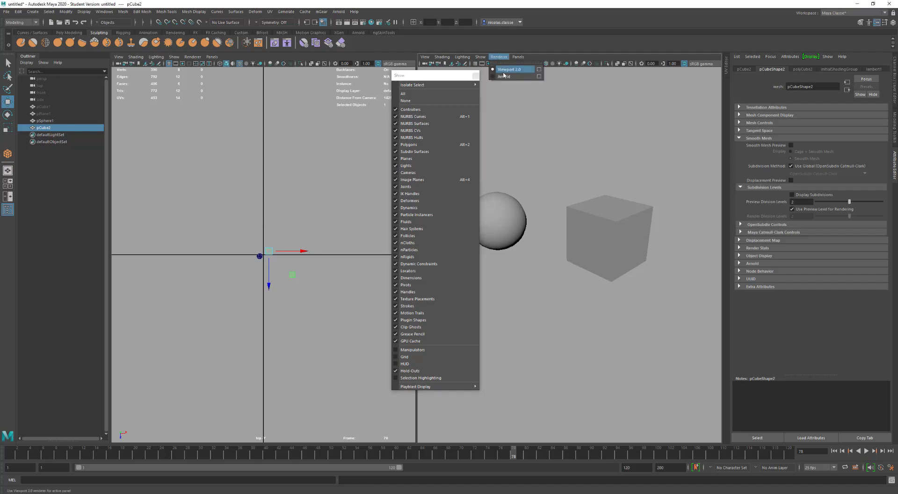
pyautogui.click(503, 77)
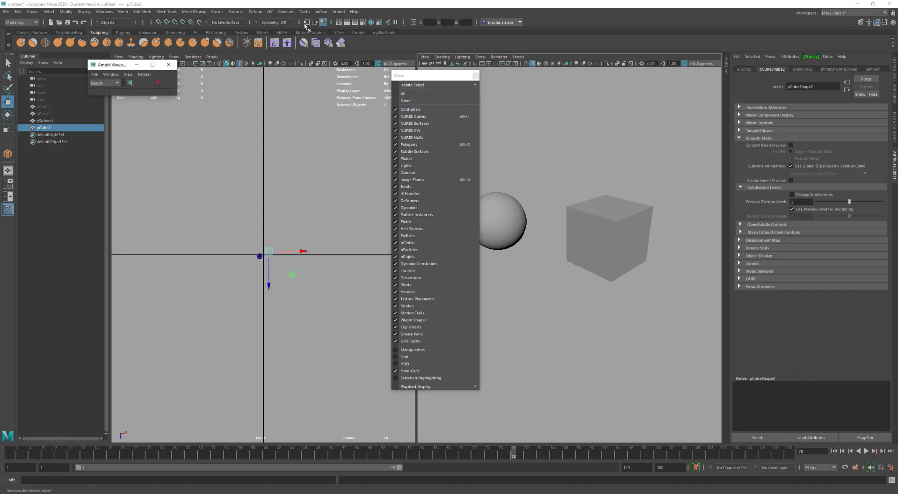
pyautogui.click(161, 81)
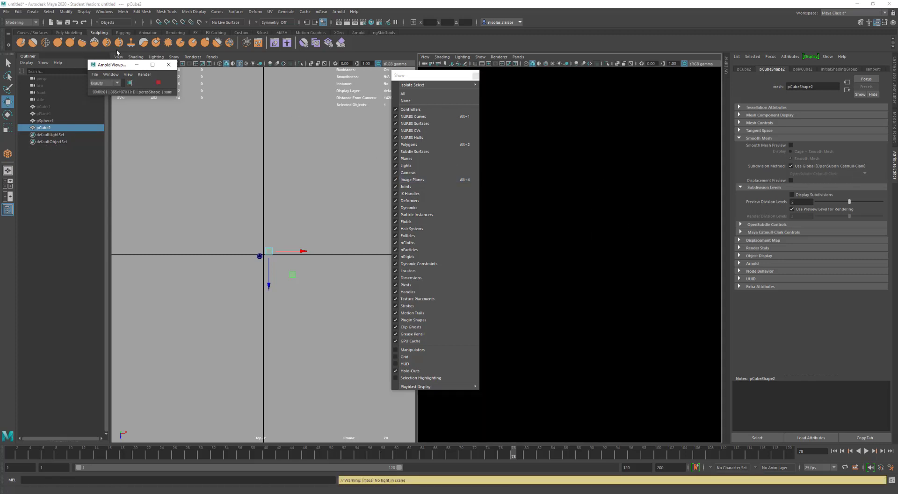
pyautogui.click(358, 32)
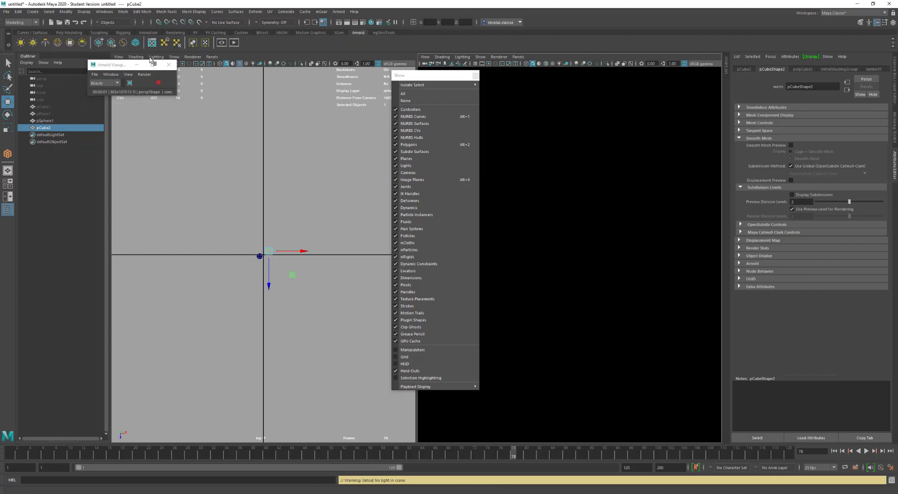
pyautogui.click(98, 43)
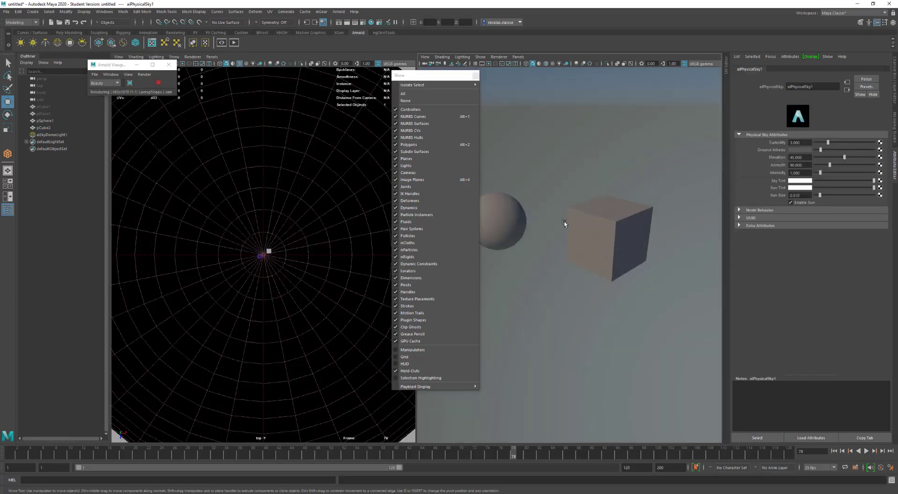
# Show the HUD, grid and manipulators over the Arnold render, select the cube, and toggle Selection Highlighting on and off.
pyautogui.click(417, 364)
pyautogui.click(418, 356)
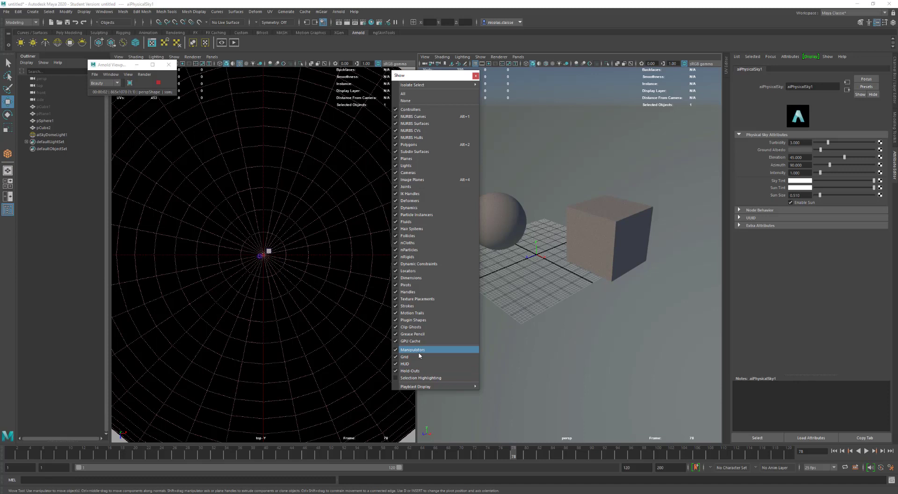
pyautogui.click(602, 229)
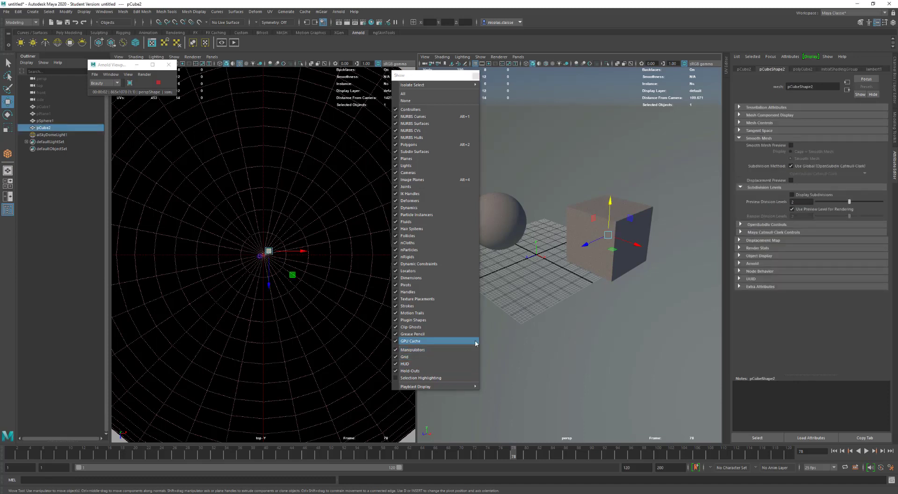
pyautogui.click(438, 378)
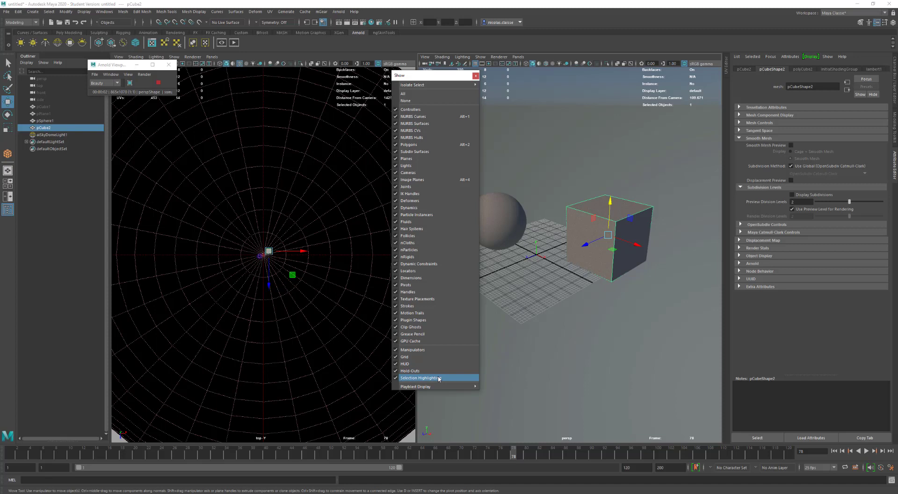
pyautogui.click(439, 378)
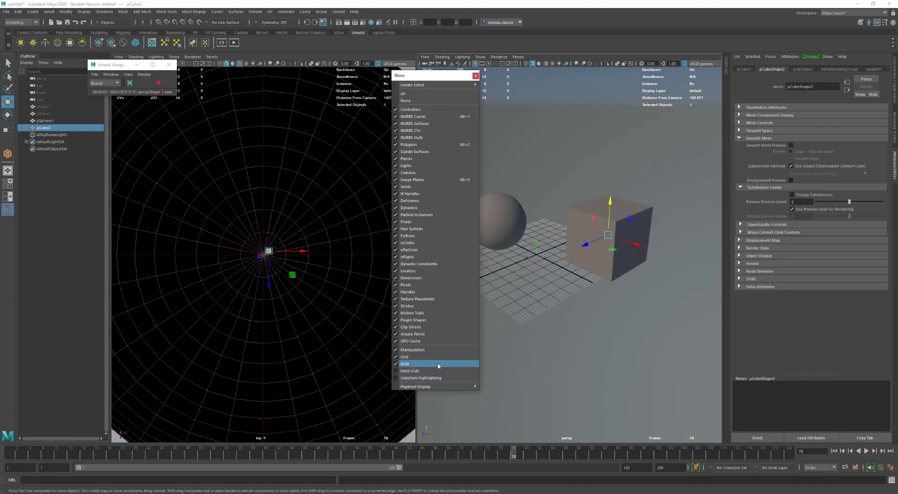
# Hide the Hold-Outs, HUD and grid in the perspective view, and toggle the manipulators off and back on.
pyautogui.click(438, 363)
pyautogui.click(439, 357)
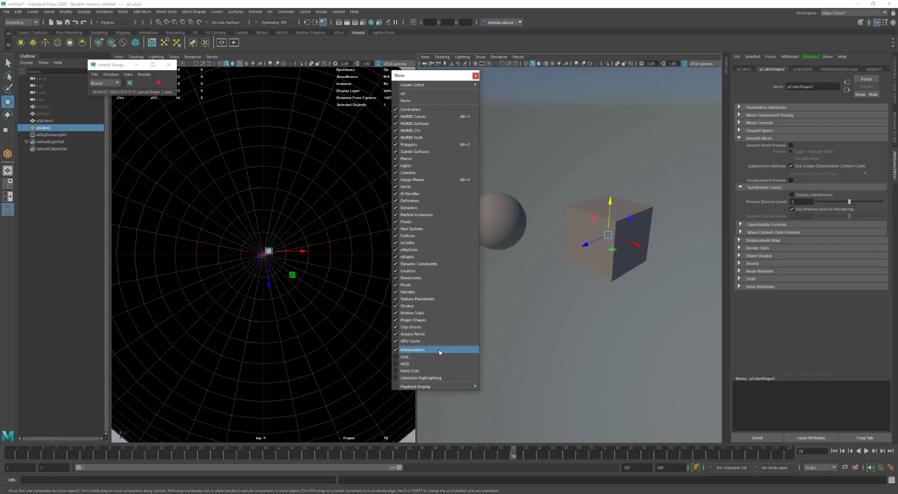
pyautogui.click(439, 352)
pyautogui.click(439, 352)
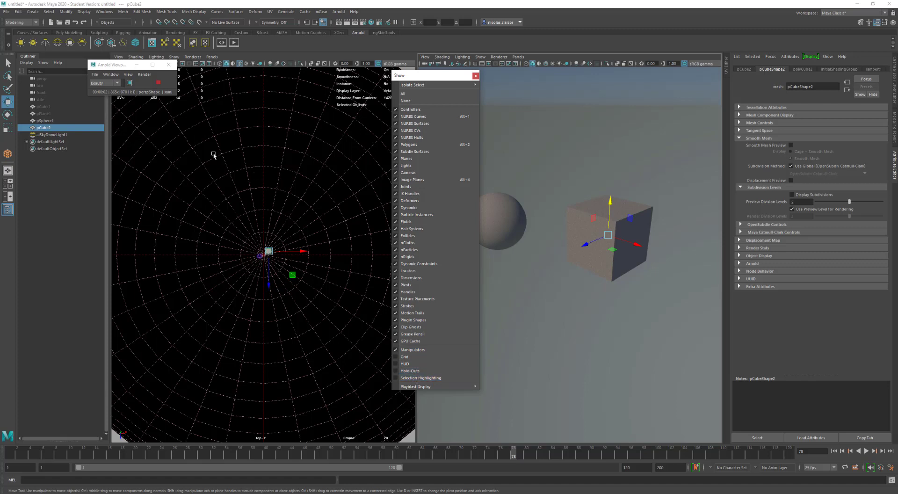
# Dock the floating Arnold viewport renderer options window above the two views and reduce its height.
pyautogui.moveTo(110, 65); pyautogui.dragTo(534, 55)
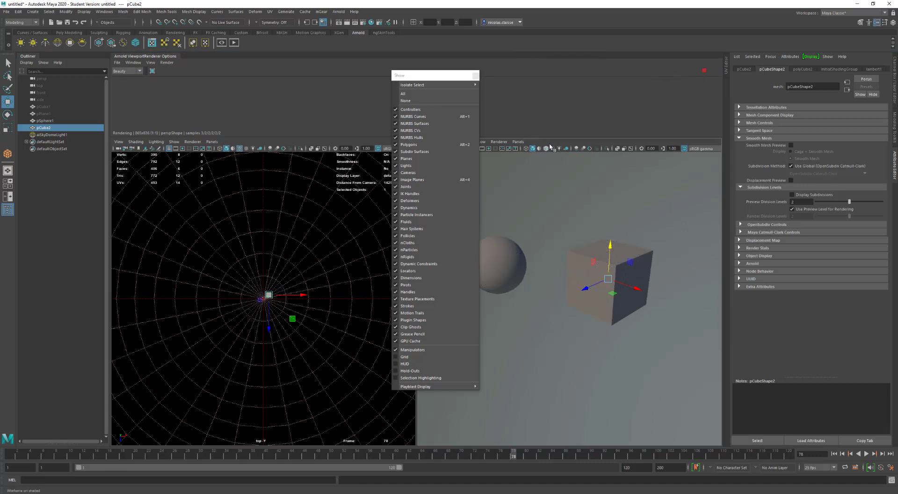
pyautogui.moveTo(549, 137); pyautogui.dragTo(546, 88)
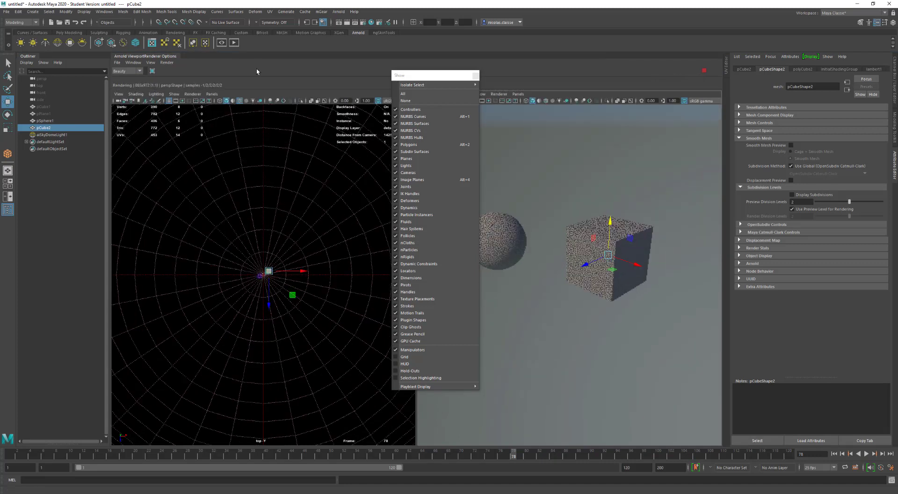
# Look over the Arnold render commands, including Run IPR, and compare the renderer choices of the top and perspective views.
pyautogui.click(166, 63)
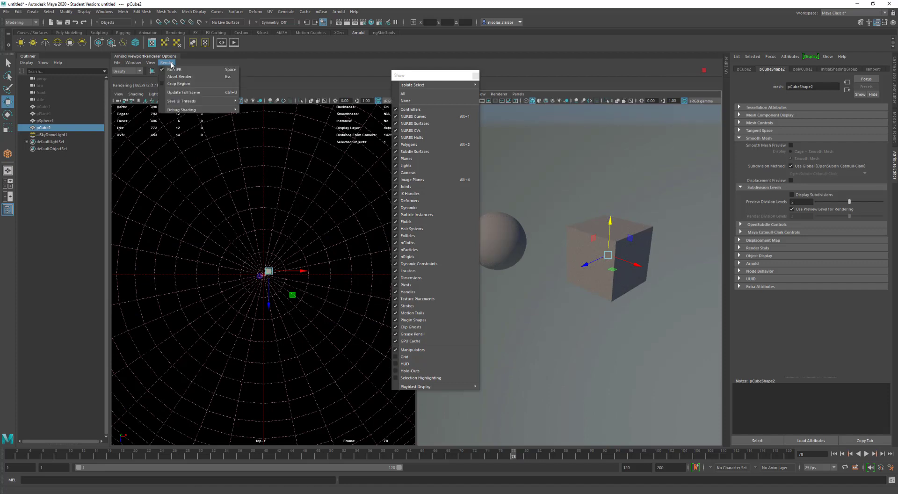
pyautogui.click(174, 69)
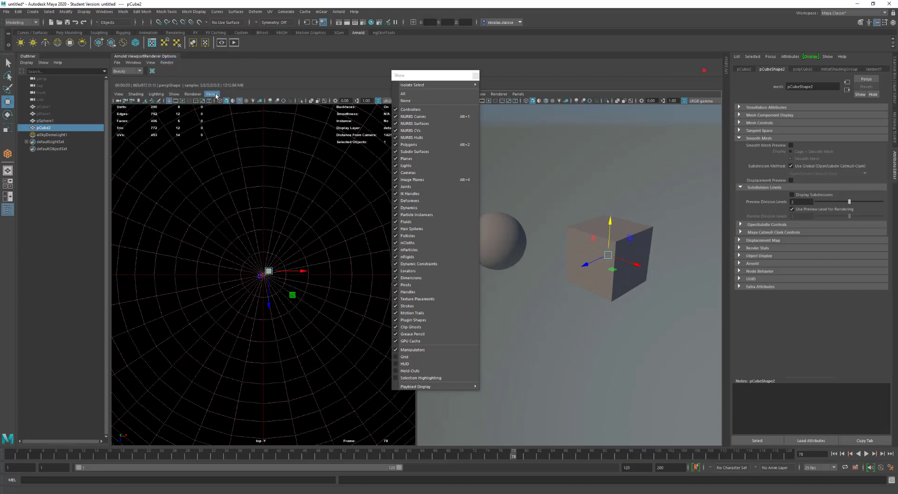
pyautogui.click(196, 93)
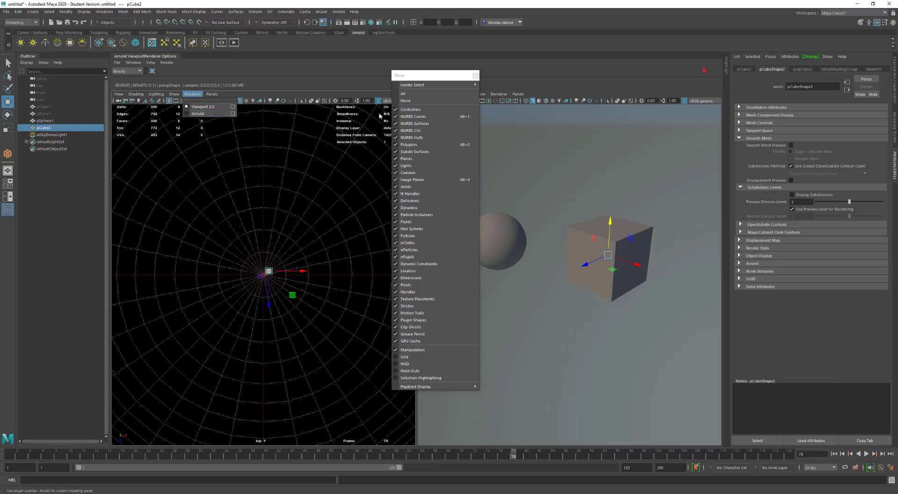
pyautogui.click(499, 94)
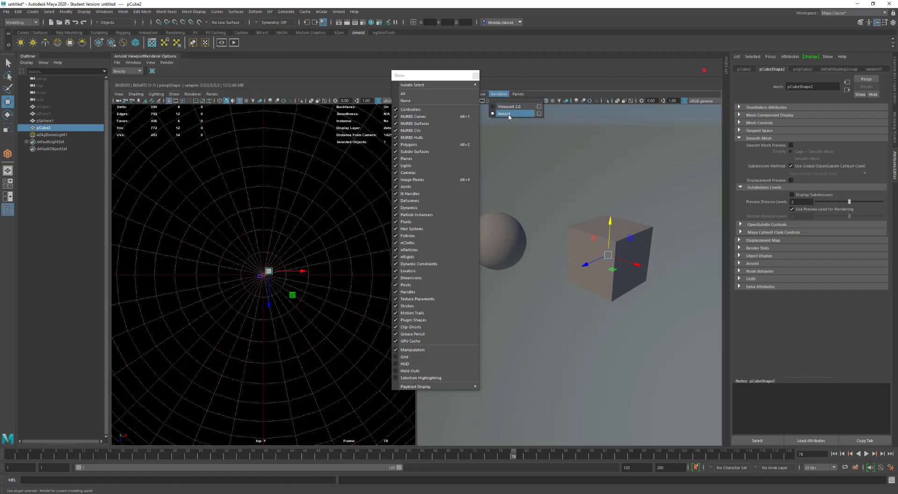
# Stop the Arnold live render in the perspective view and close the floating Show options window.
pyautogui.click(704, 72)
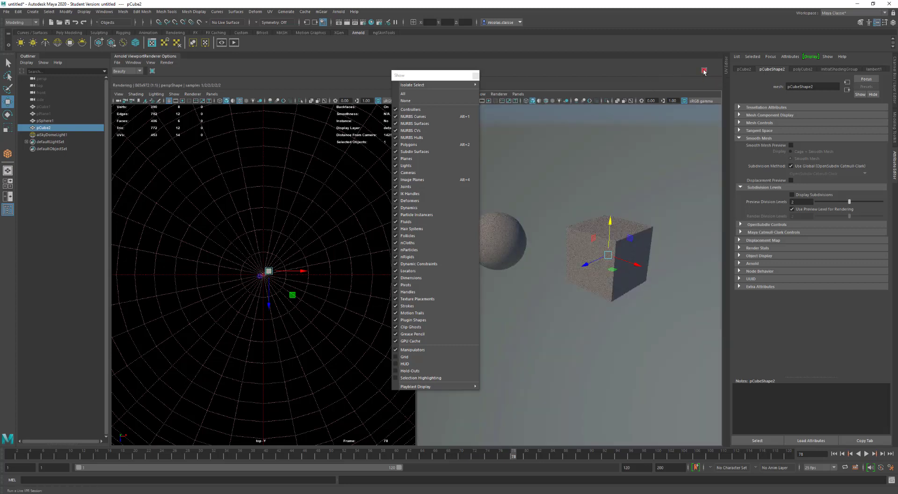
pyautogui.click(704, 71)
pyautogui.click(704, 71)
pyautogui.click(704, 71)
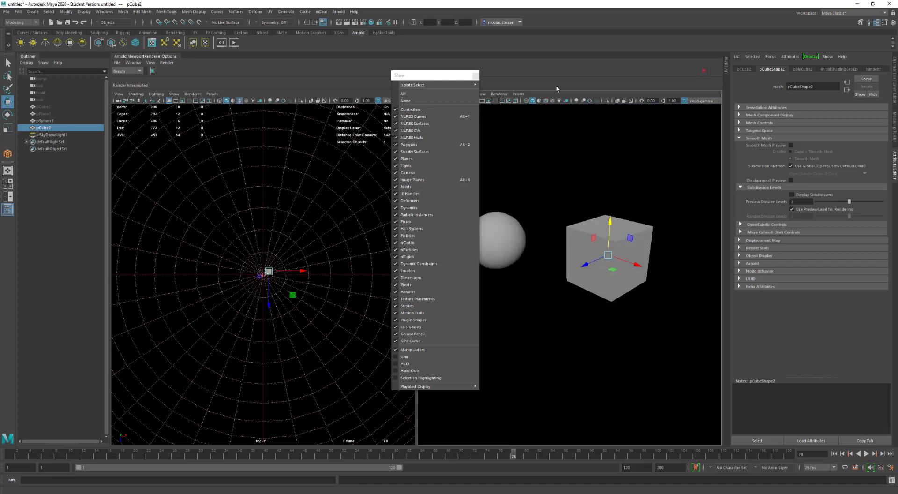
pyautogui.click(475, 75)
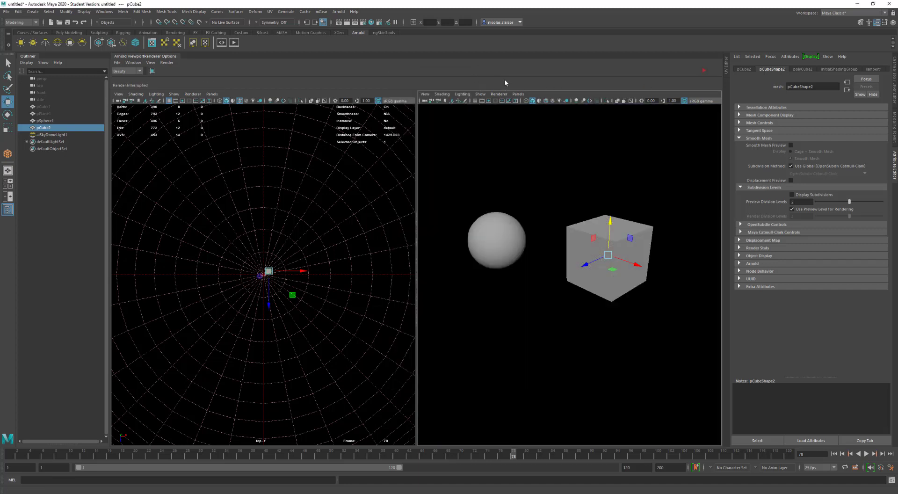